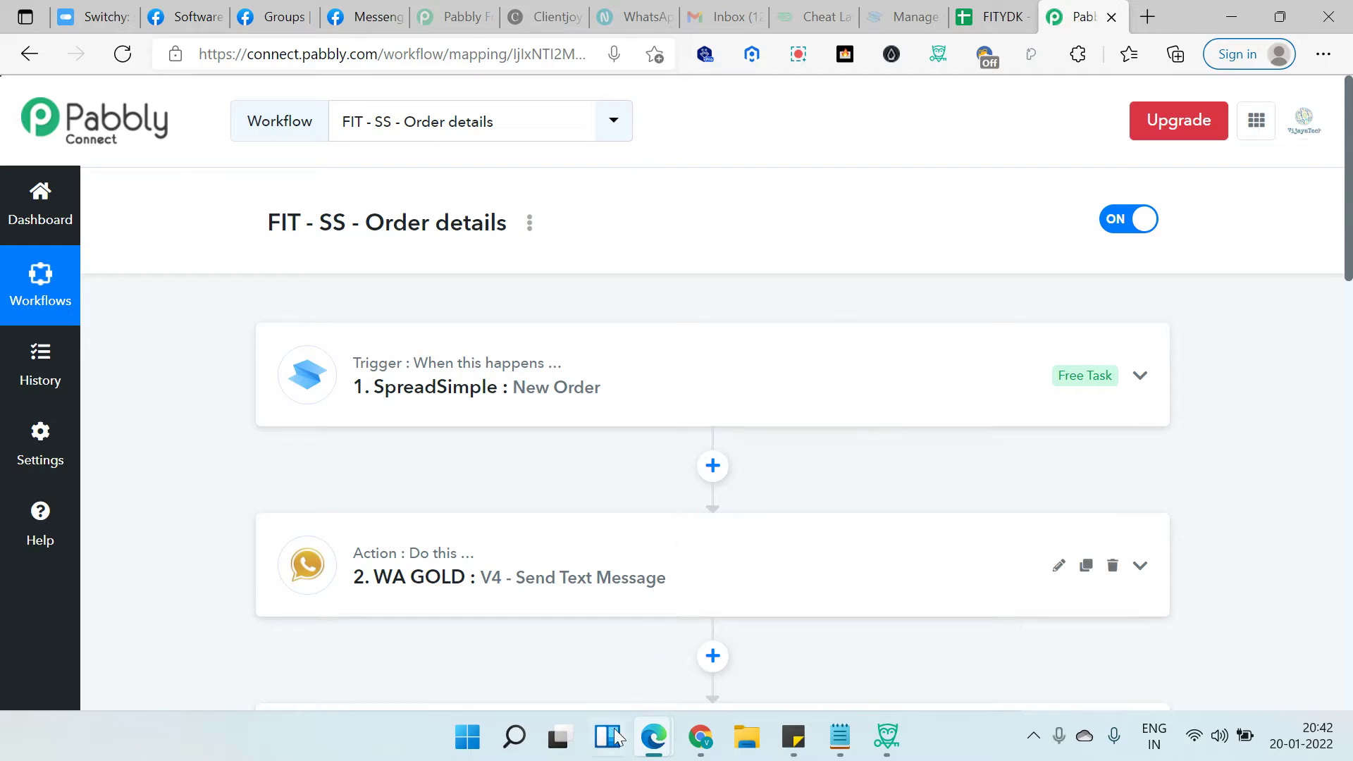
# Switch to the fitydk.spread.name checkout window and review the cart items and client data
pyautogui.moveTo(653, 736)
pyautogui.click(332, 659)
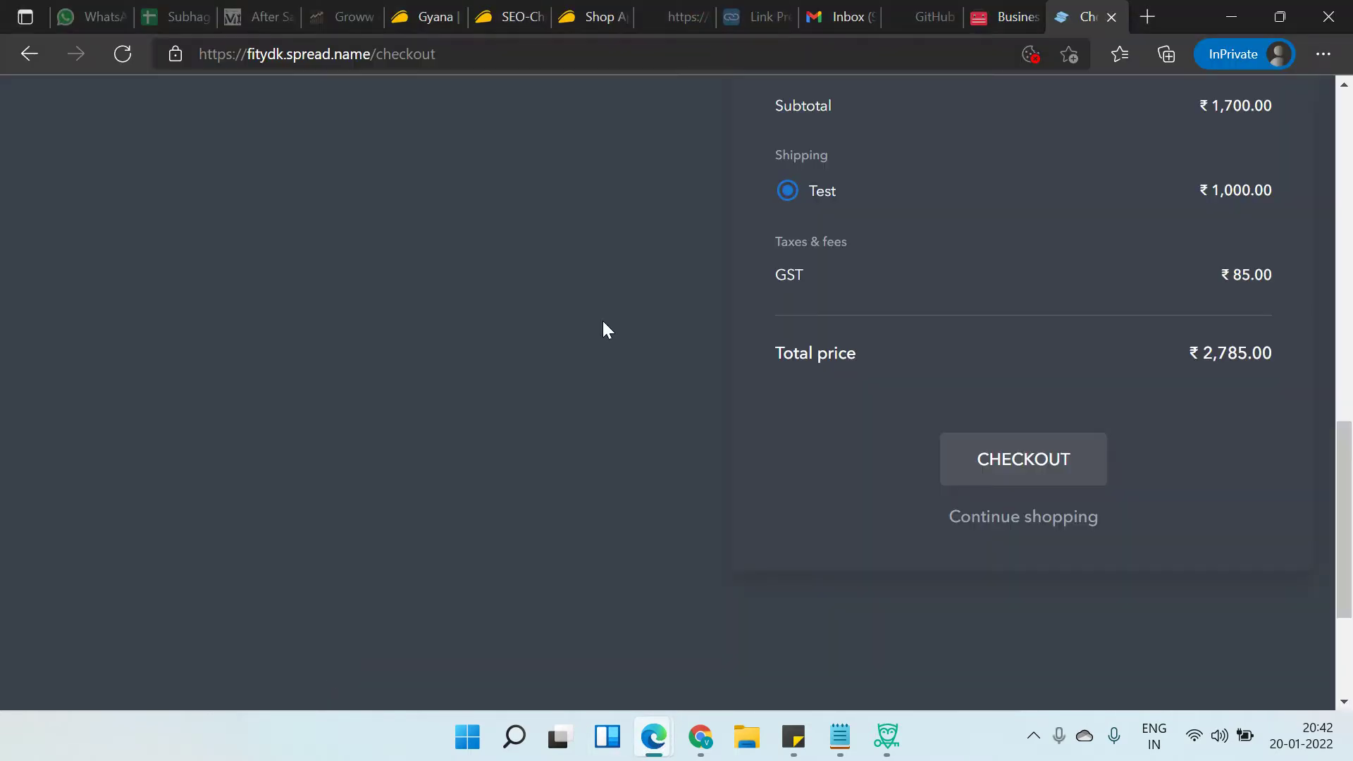
pyautogui.scroll(15, 346, 207)
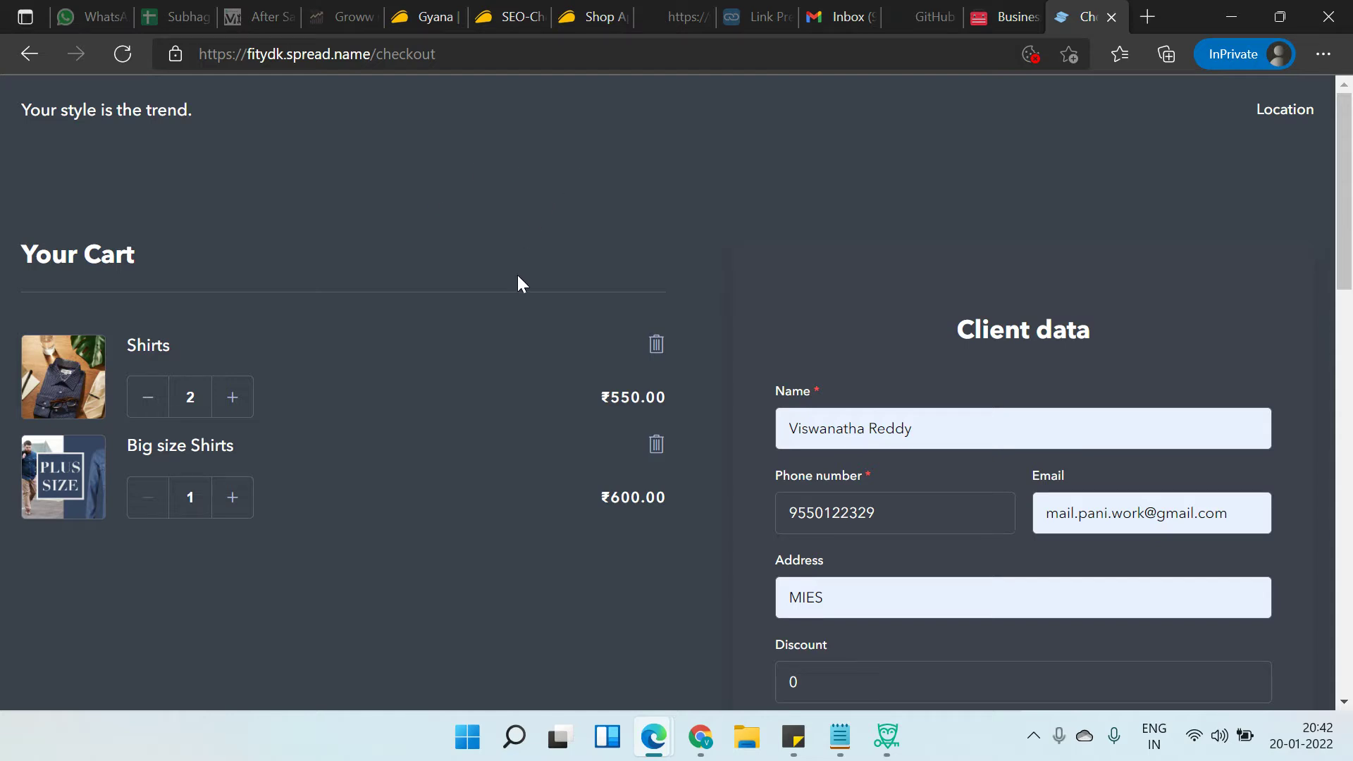
pyautogui.scroll(-2, 514, 324)
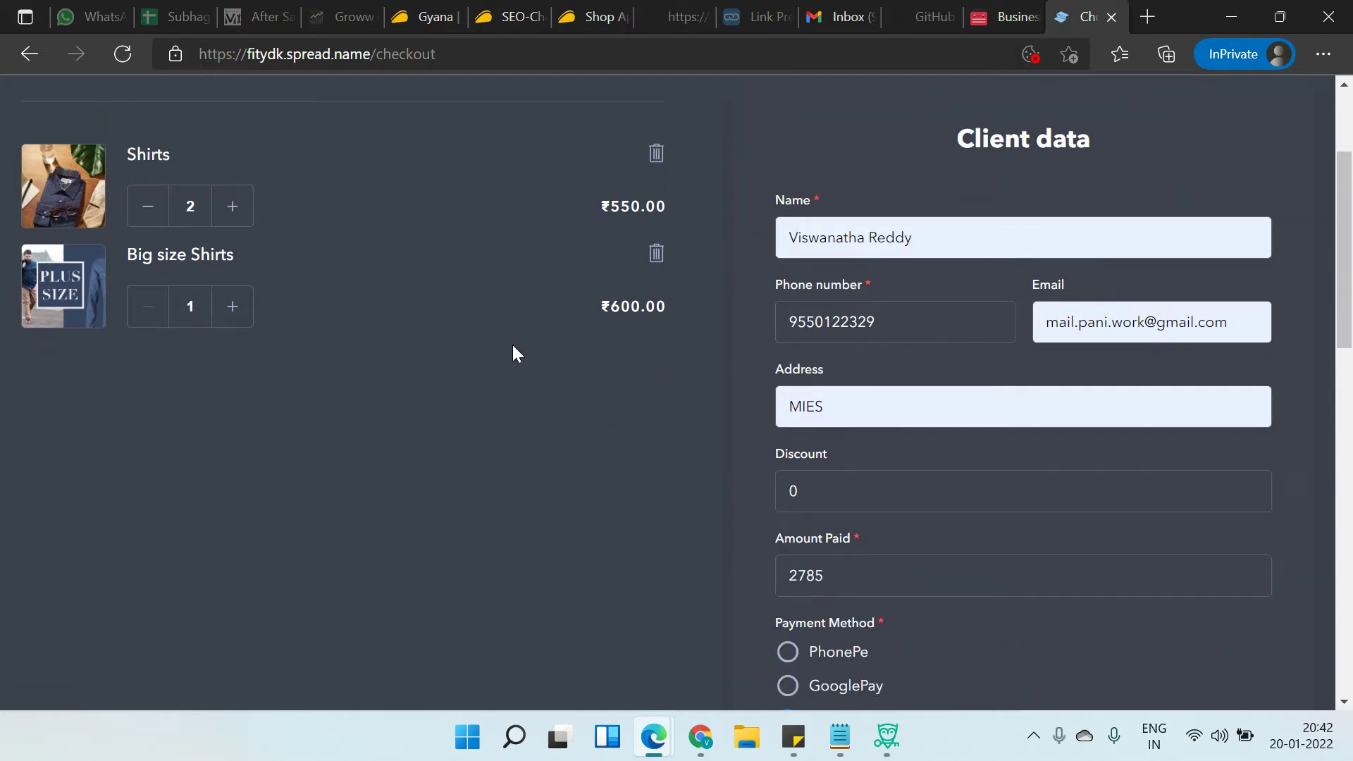
pyautogui.scroll(2, 353, 345)
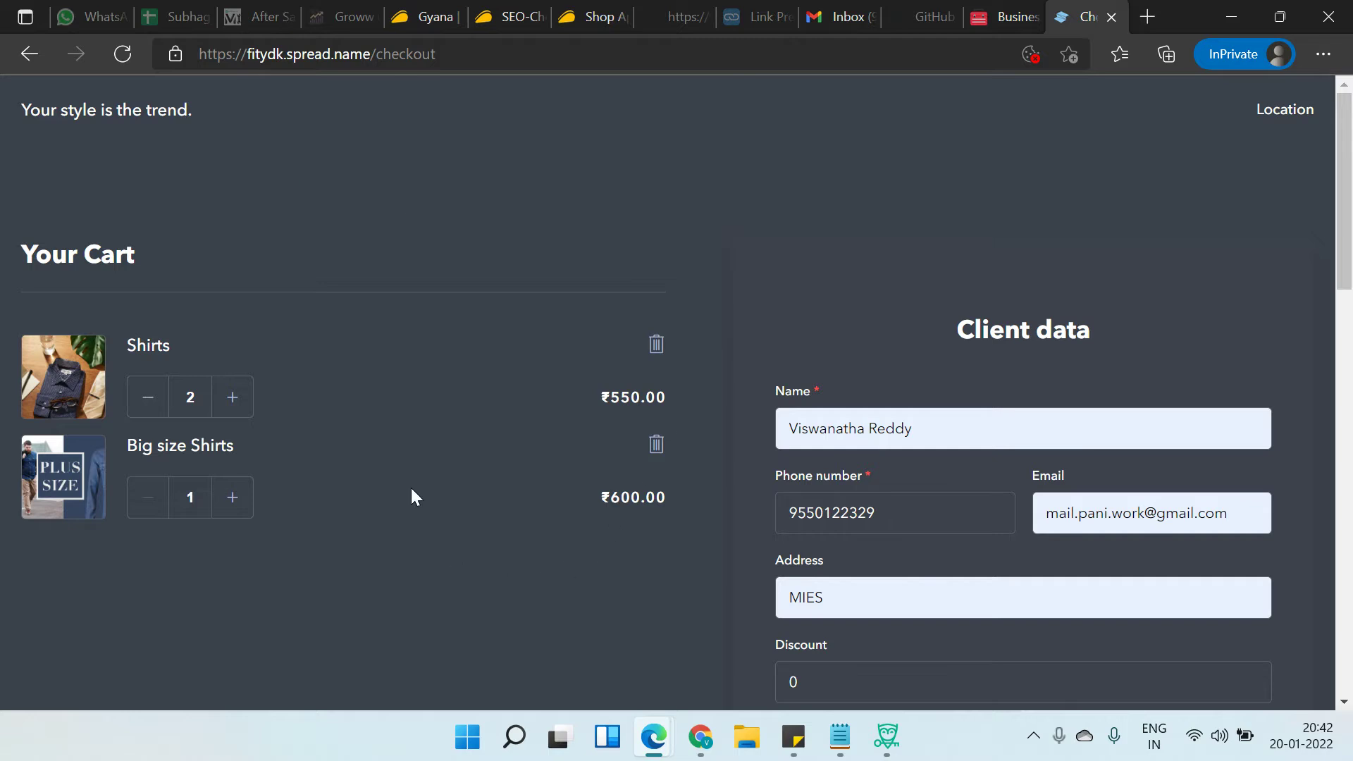
pyautogui.scroll(-16, 412, 496)
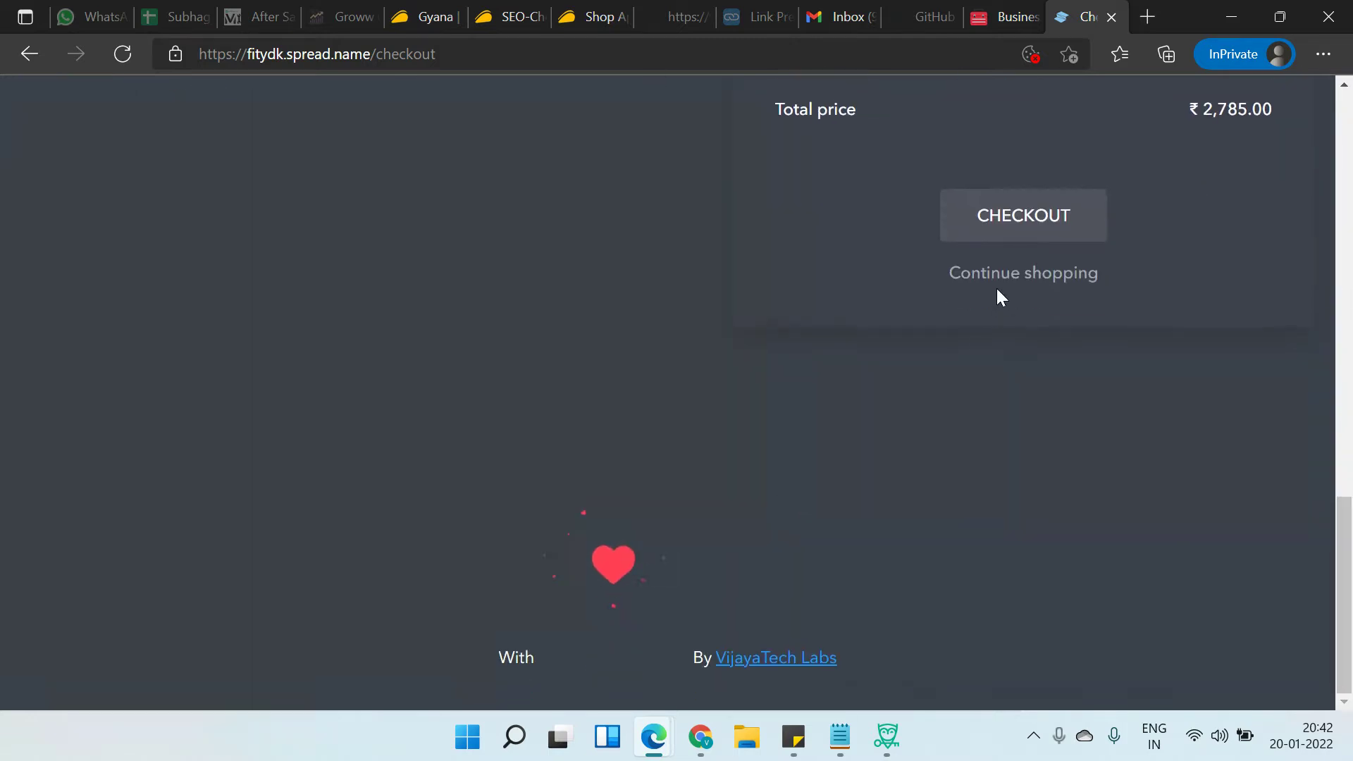
# Return to the store's product list, then reopen the checkout from the cart
pyautogui.click(998, 276)
pyautogui.scroll(-4, 27, 481)
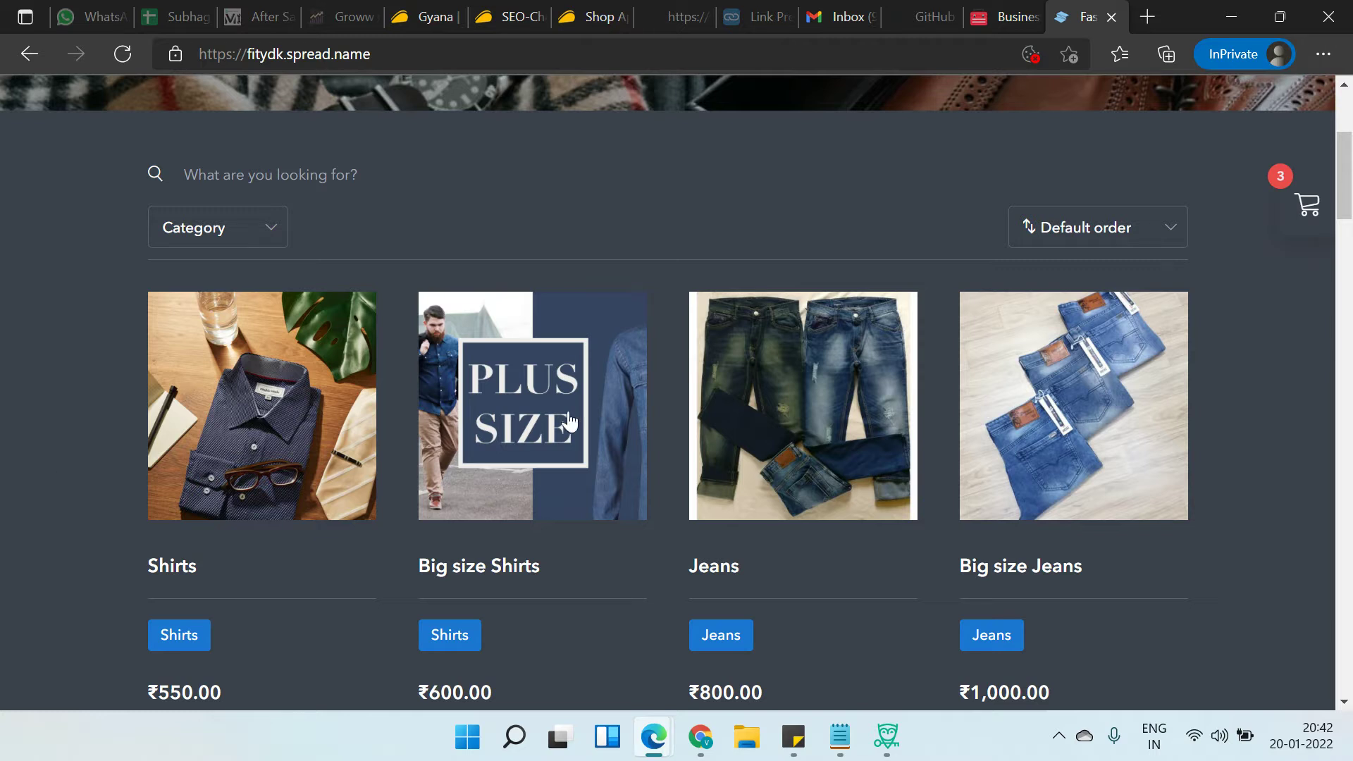
pyautogui.click(1302, 220)
pyautogui.click(1087, 612)
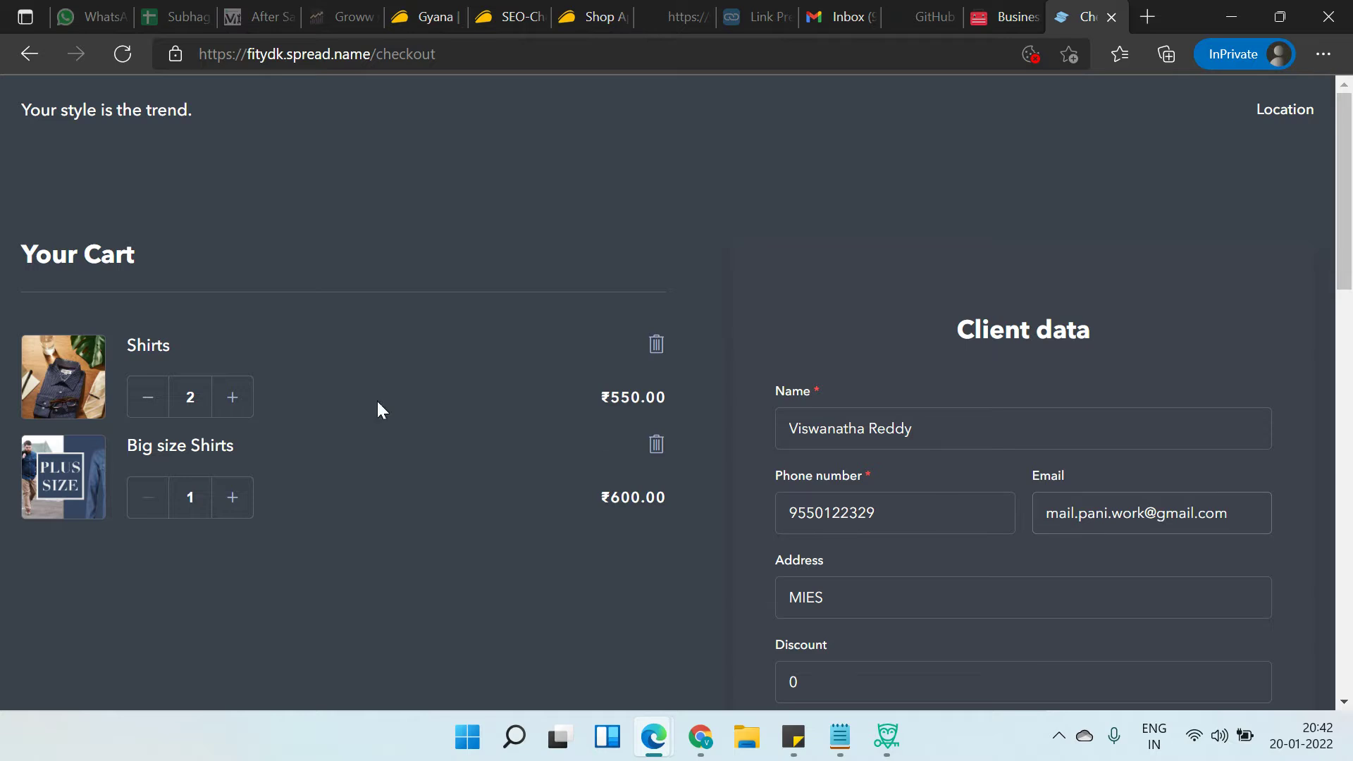
# Examine the checkout form's client data, discount, amount paid, payment method, shipping, GST and total price
pyautogui.scroll(-2, 606, 402)
pyautogui.scroll(-2, 888, 374)
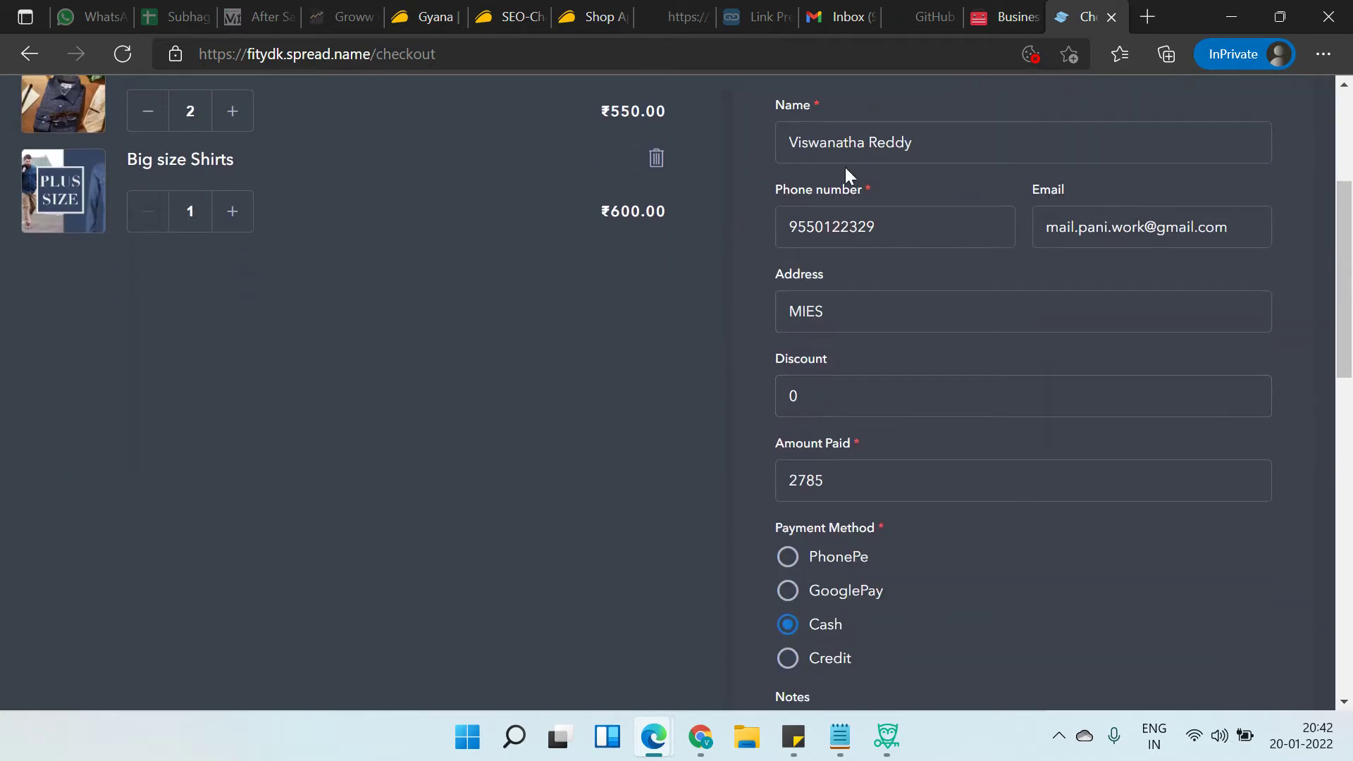
pyautogui.scroll(-3, 1064, 315)
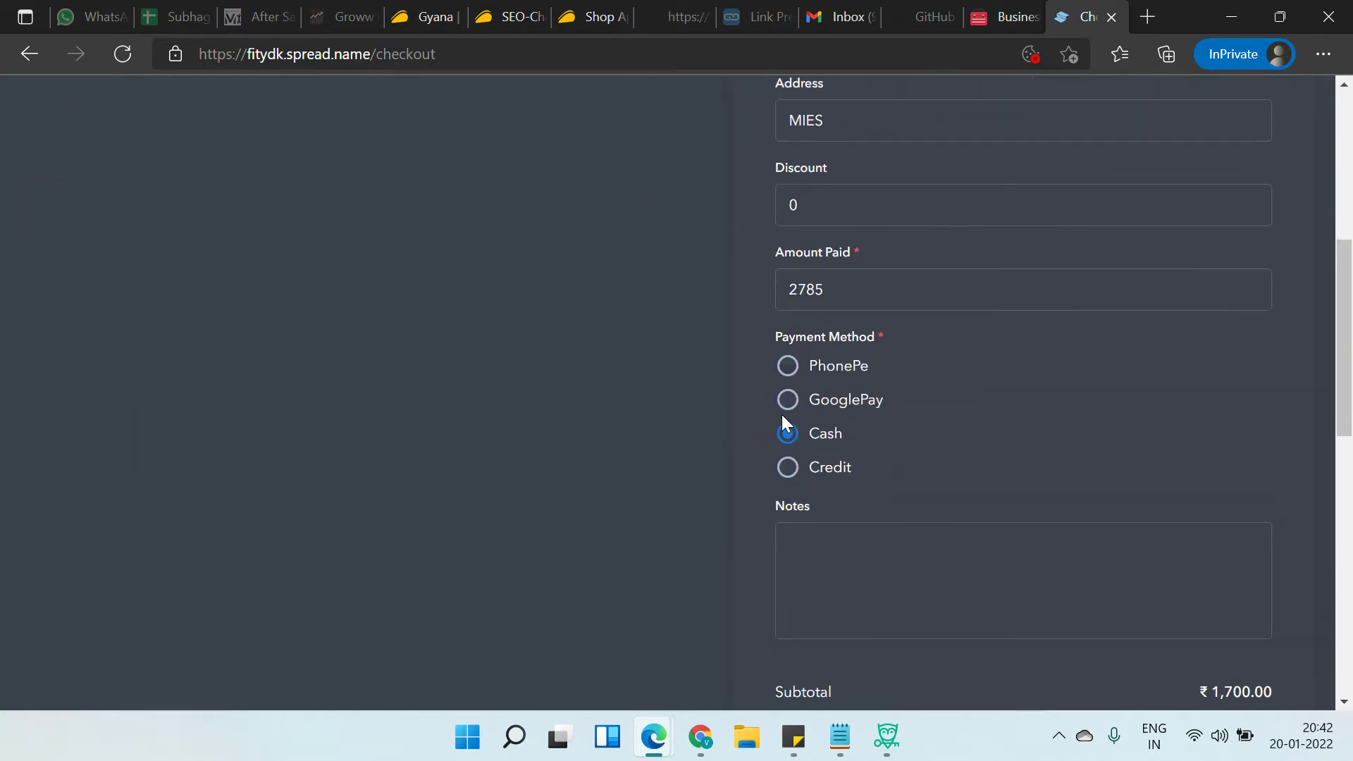
pyautogui.scroll(-7, 811, 437)
pyautogui.scroll(3, 917, 317)
pyautogui.scroll(-3, 945, 296)
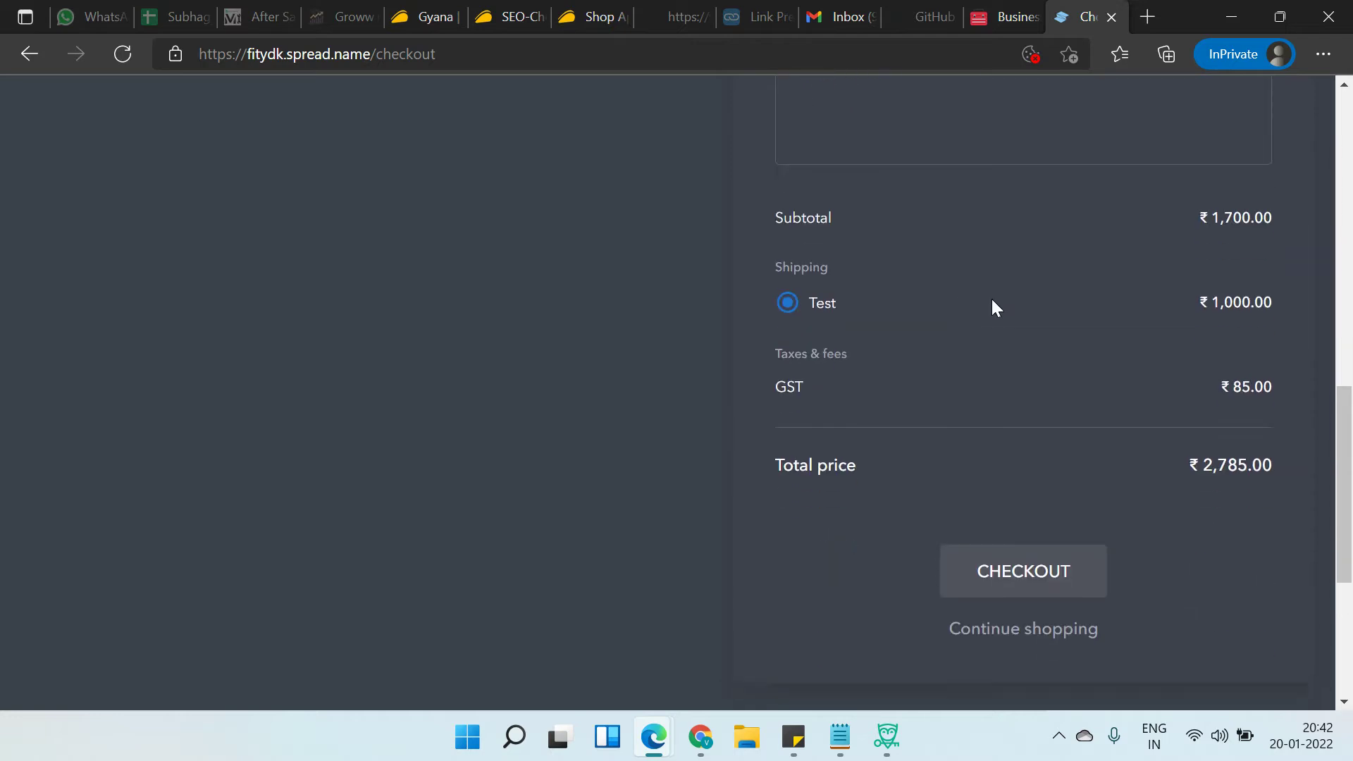
pyautogui.scroll(-3, 1118, 349)
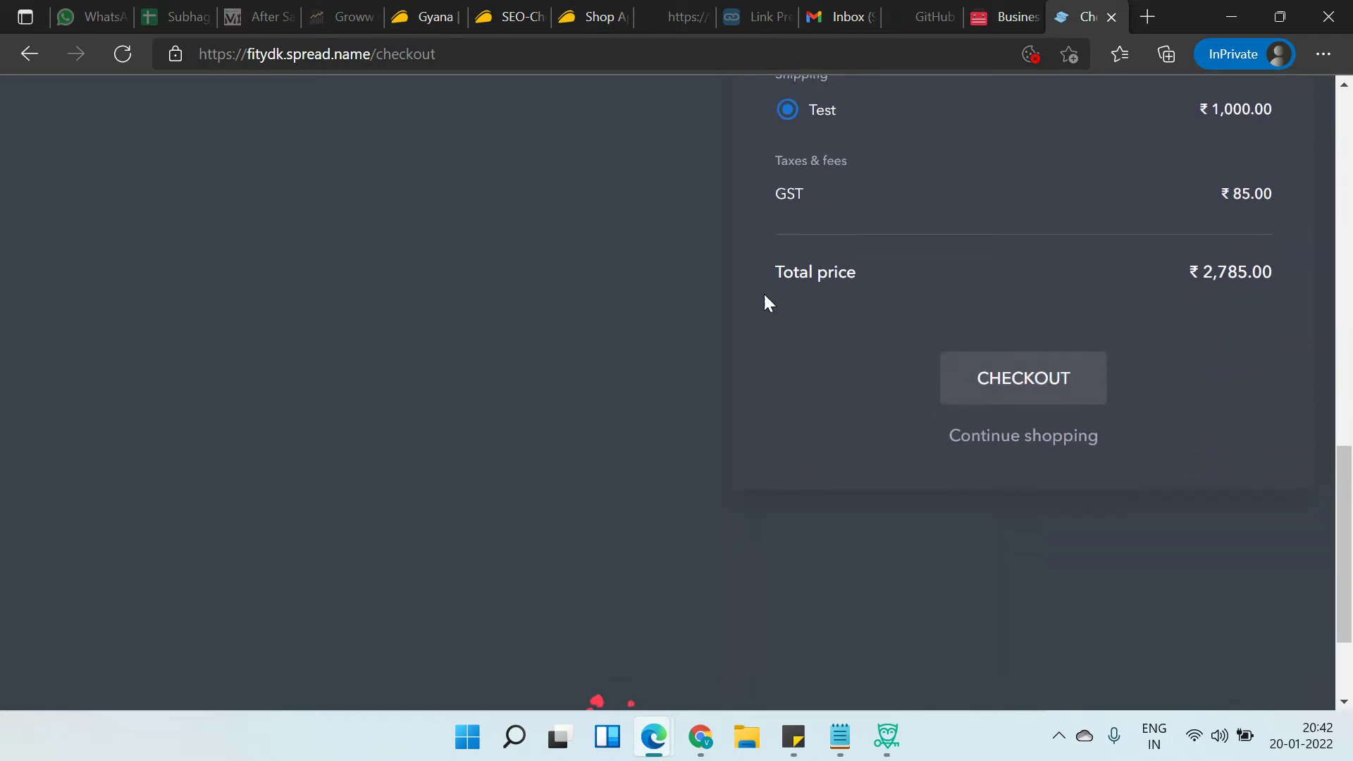
pyautogui.doubleClick(770, 196)
pyautogui.scroll(4, 738, 290)
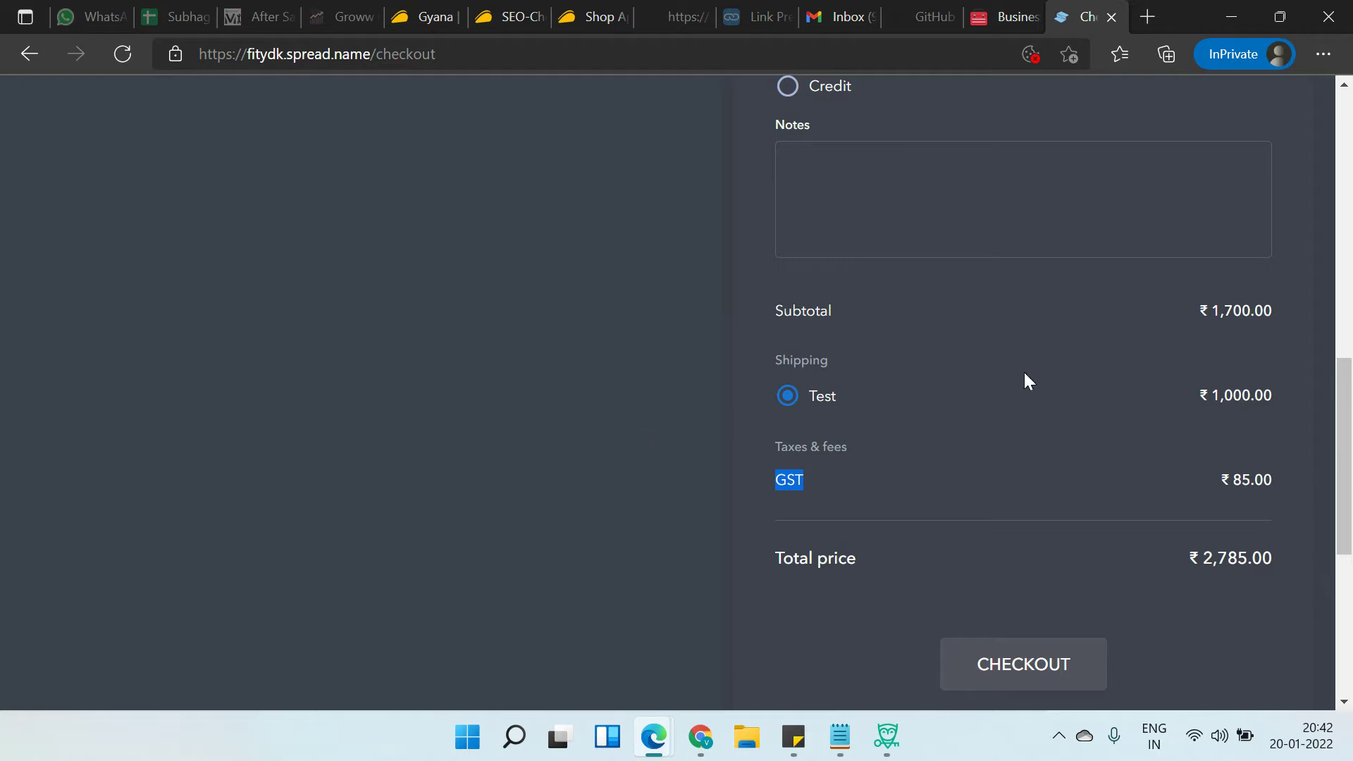
pyautogui.scroll(5, 739, 395)
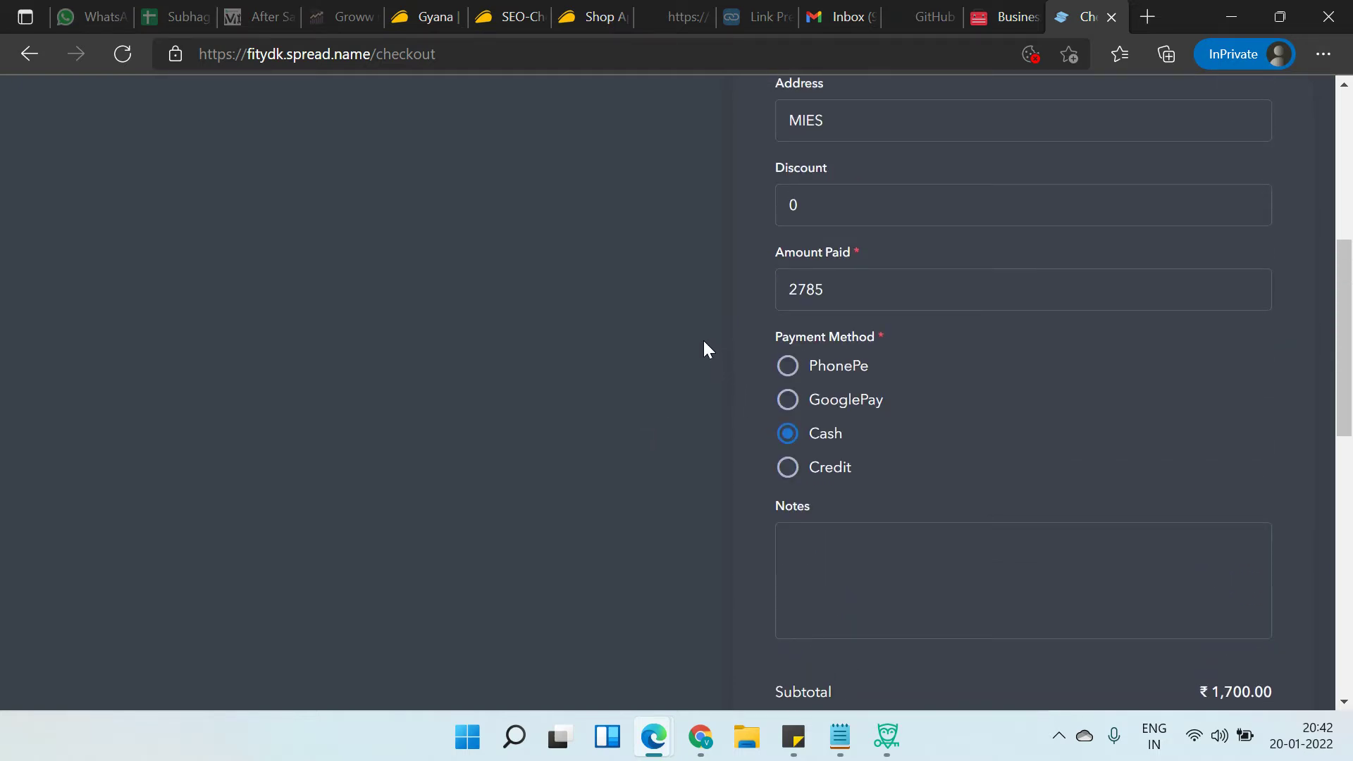
# Submit the order for the Shirts and Big size Shirts with Cash as the payment method
pyautogui.scroll(-9, 629, 311)
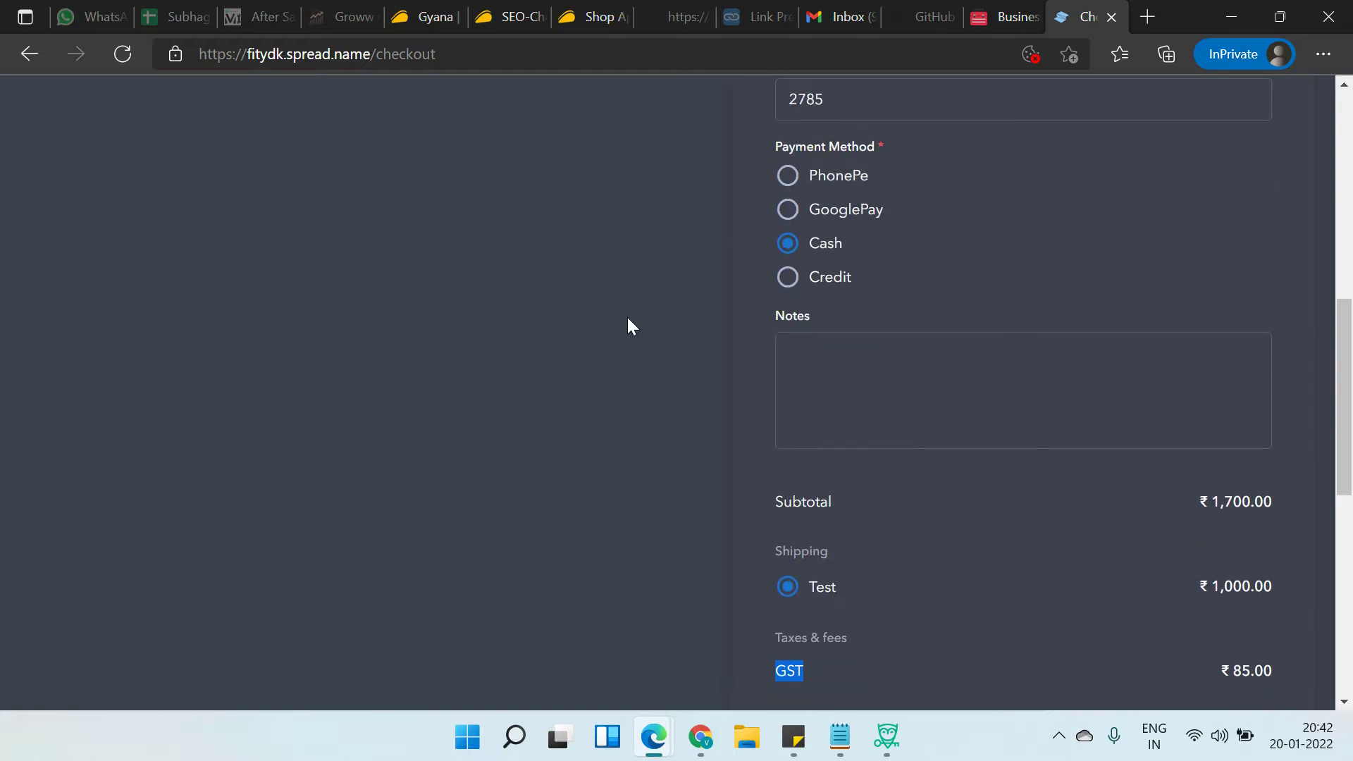
pyautogui.click(634, 385)
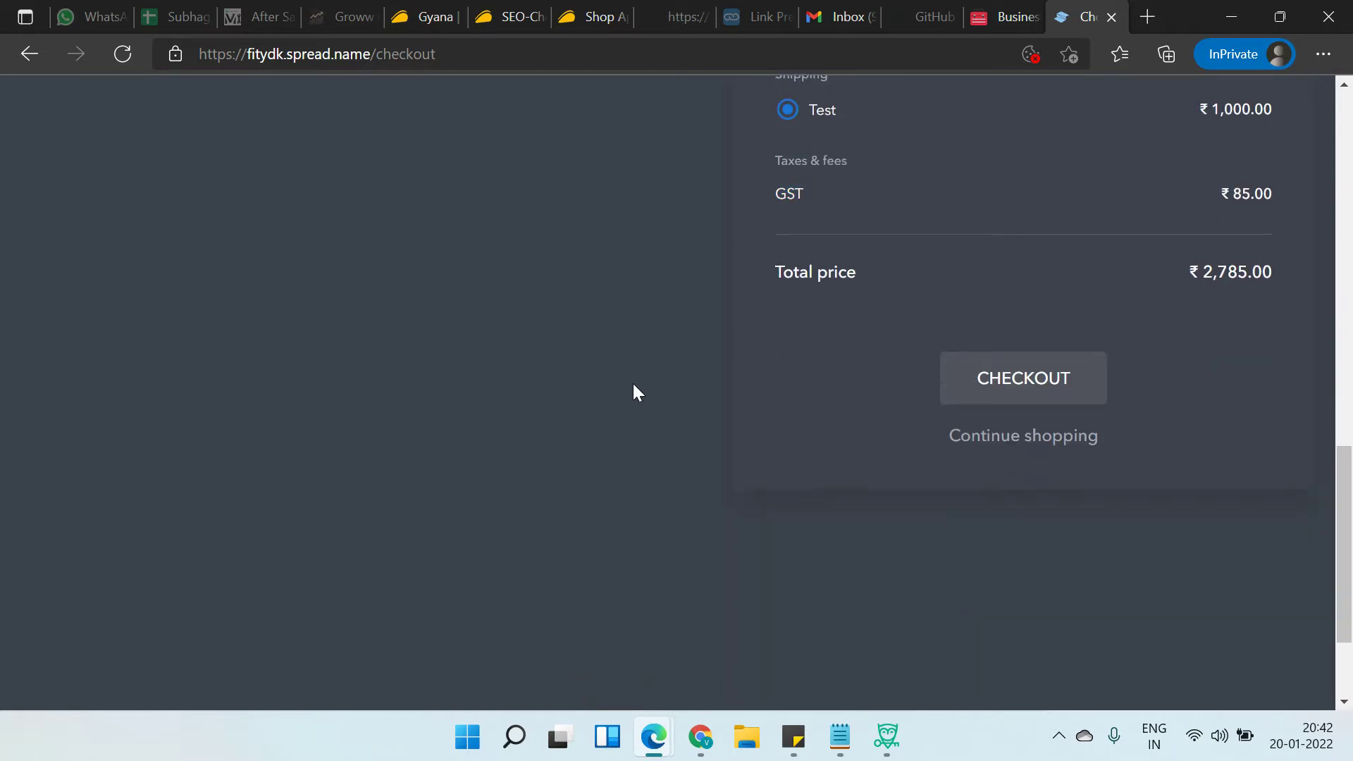
pyautogui.scroll(-3, 633, 384)
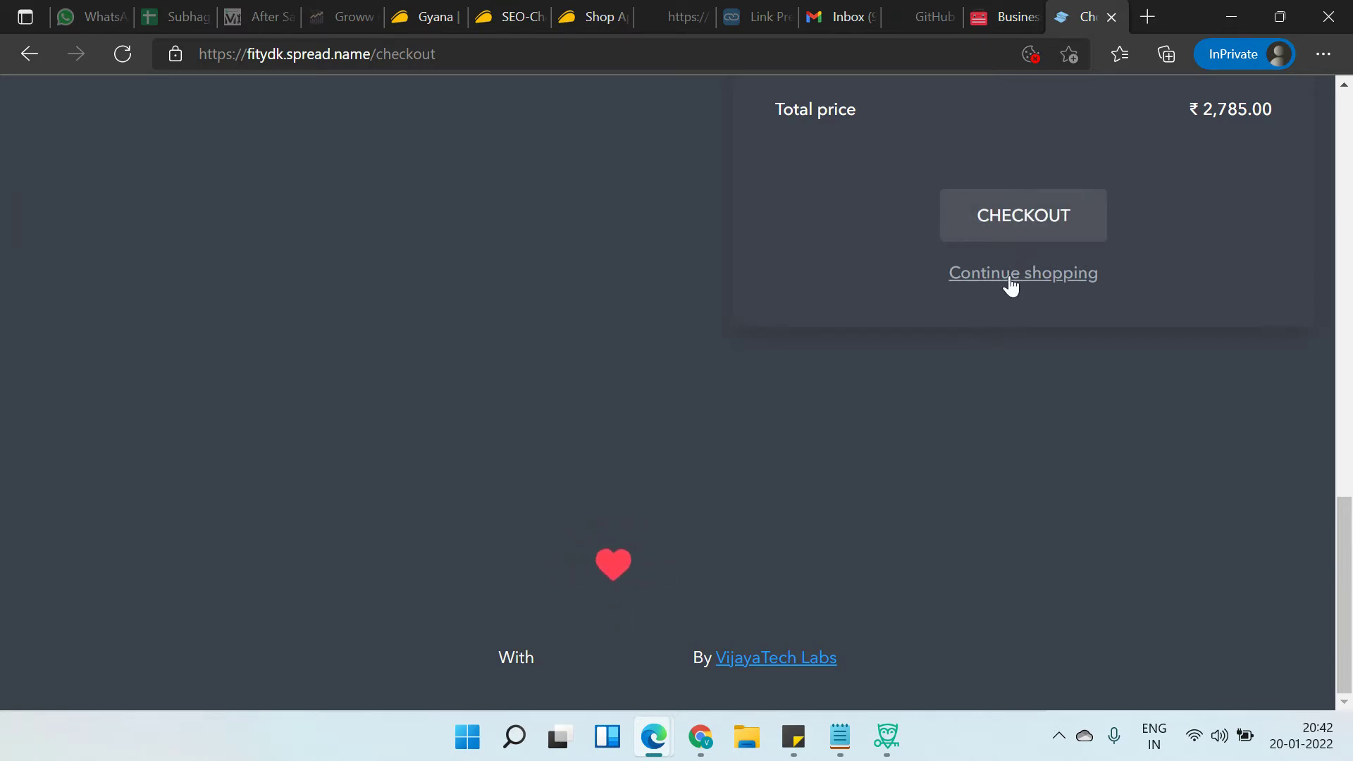
pyautogui.click(1027, 222)
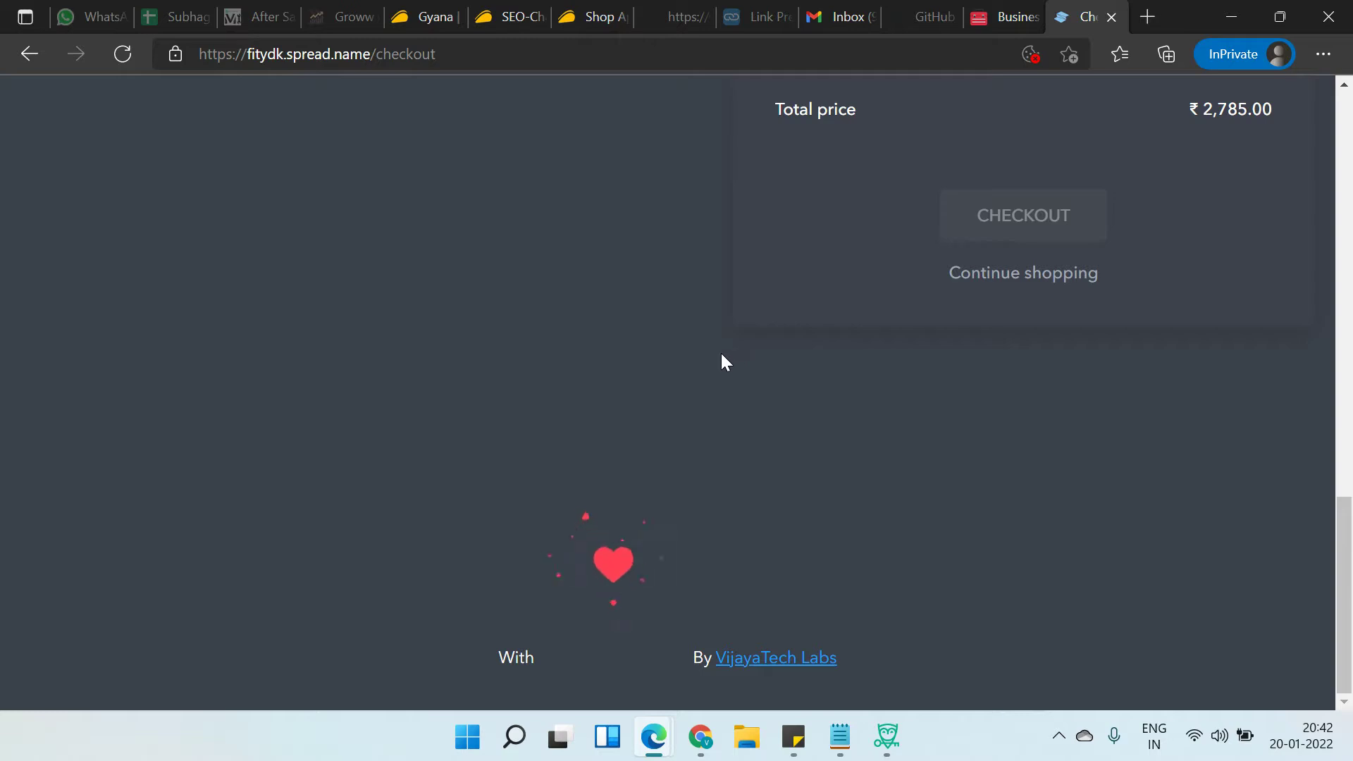
# Switch to the FITYDK spreadsheet and view its ProductWiseOrders and Content sheets
pyautogui.moveTo(649, 717)
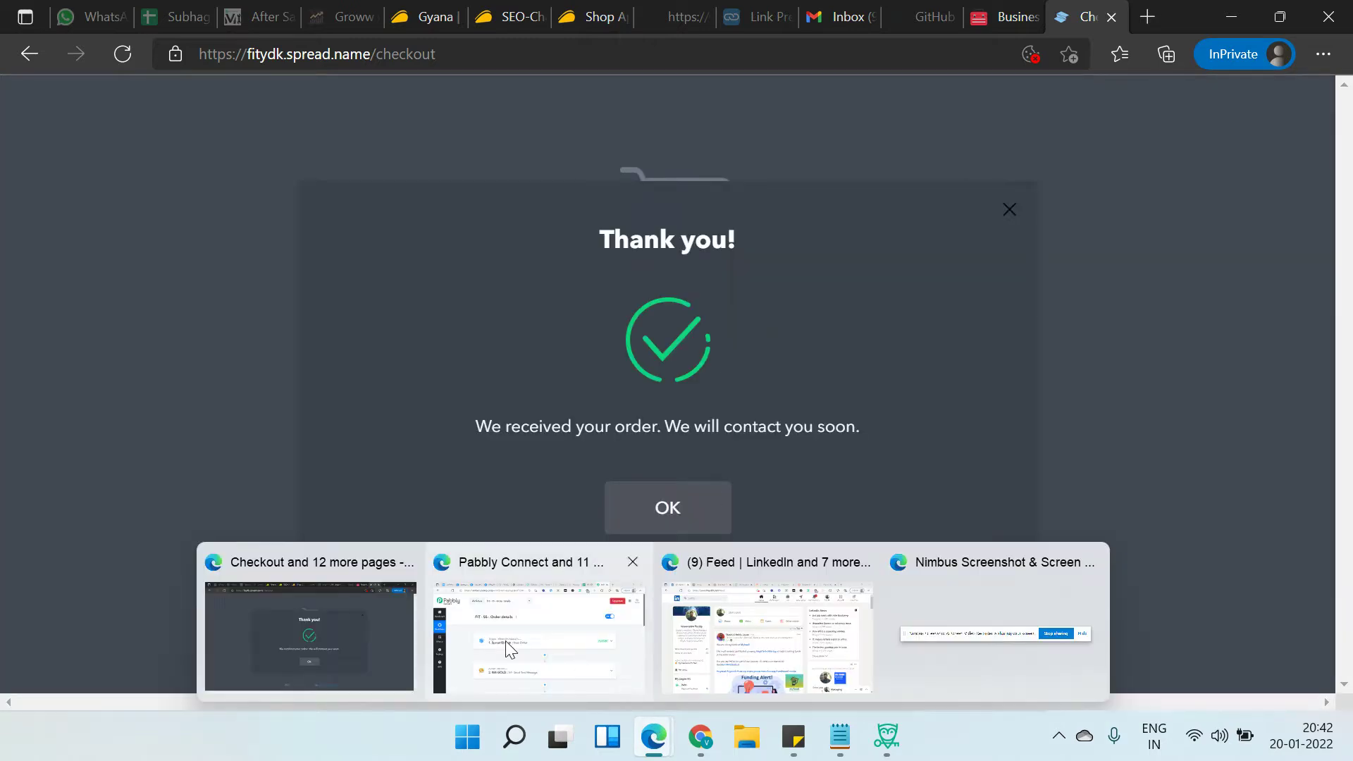
pyautogui.click(590, 646)
pyautogui.click(993, 16)
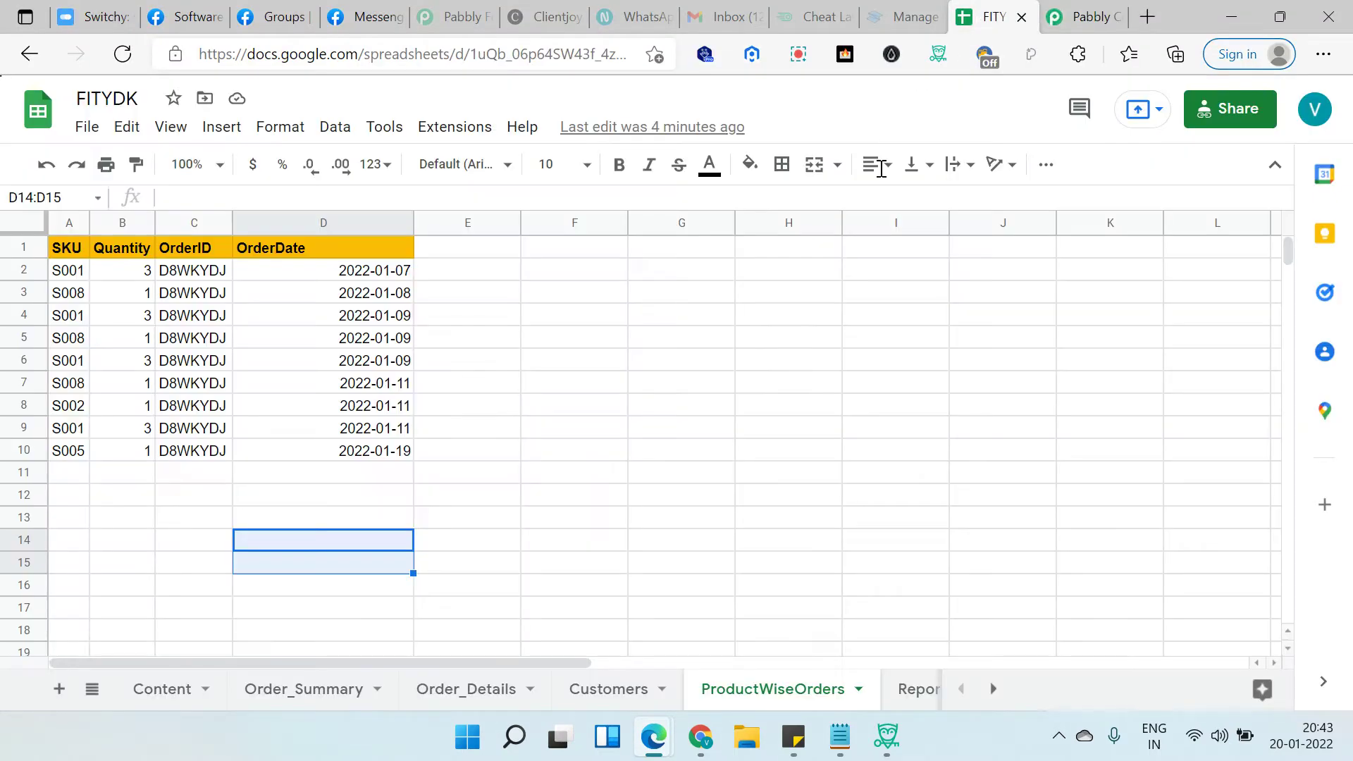
pyautogui.click(182, 608)
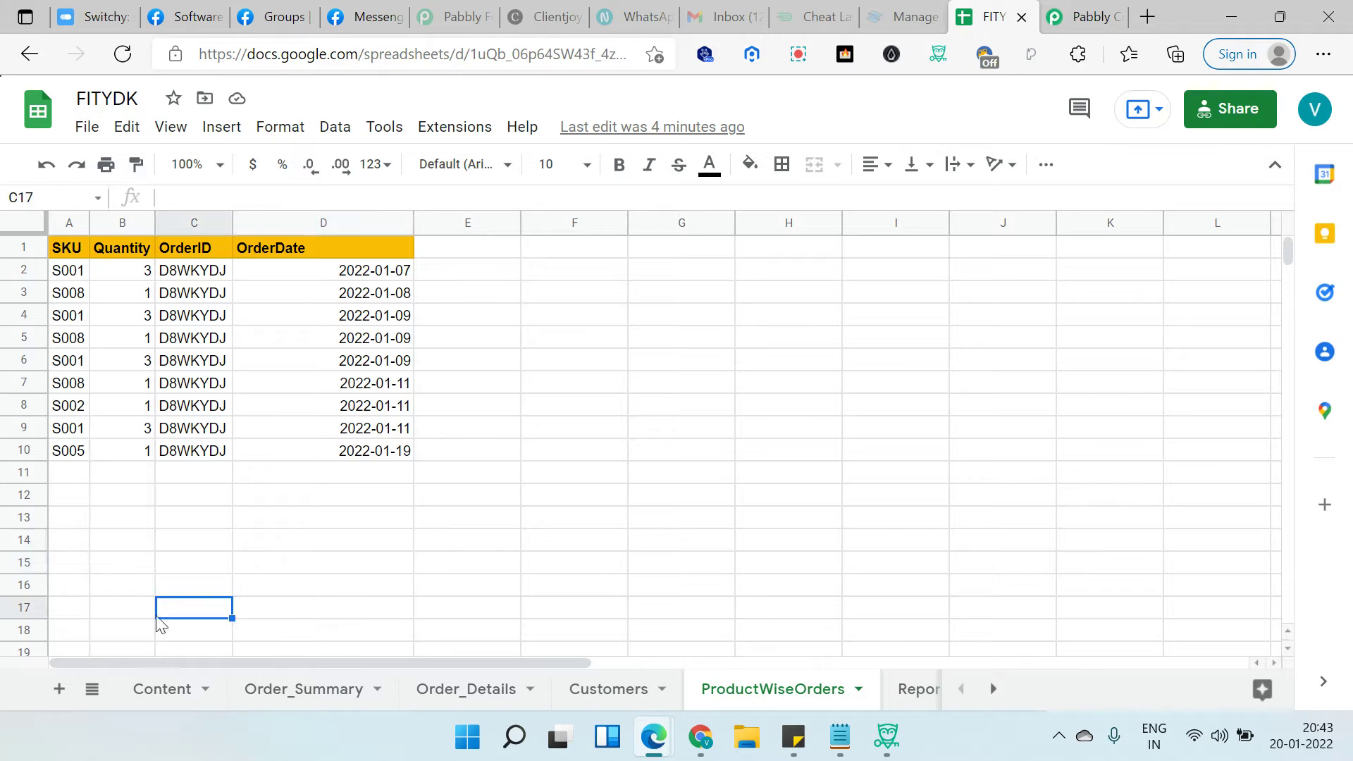
pyautogui.click(162, 687)
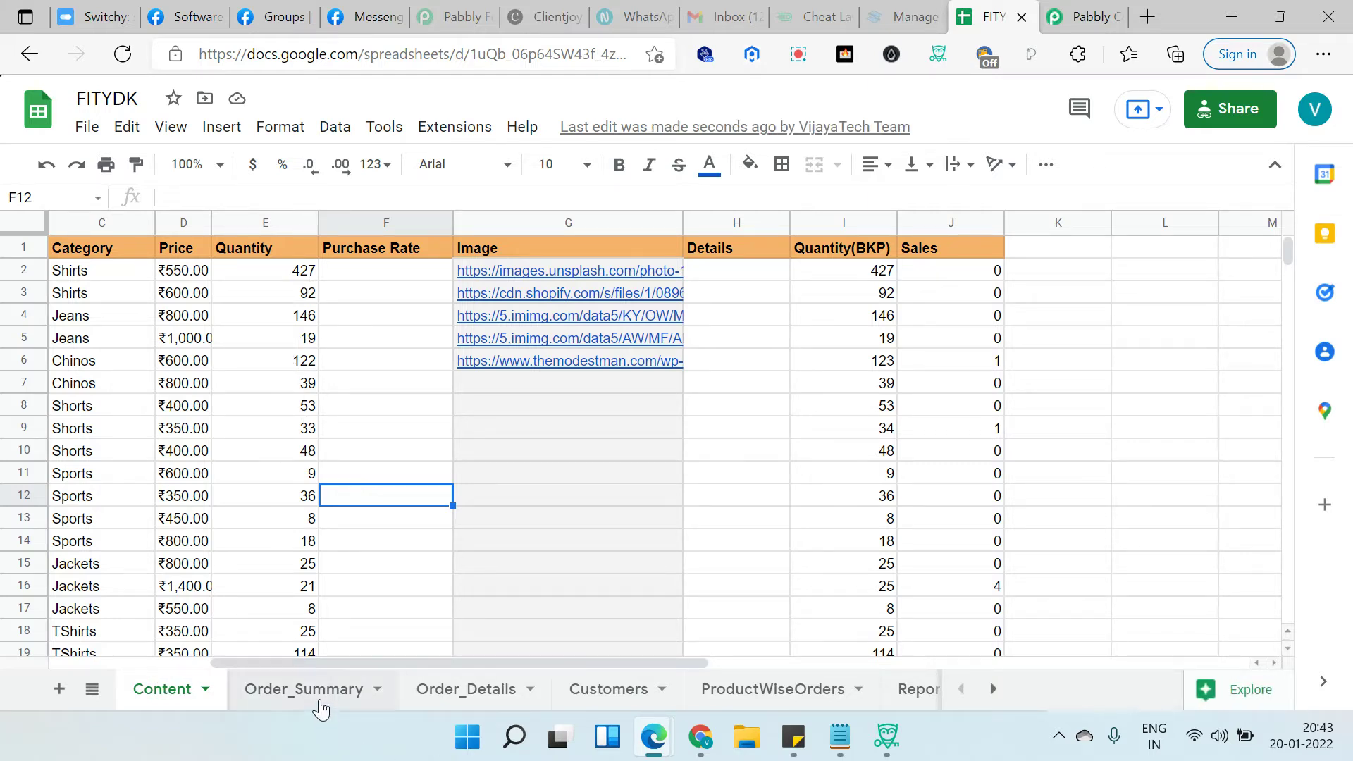
# Check the submitted order's entries in the Order_Summary and Order_Details sheets
pyautogui.click(321, 705)
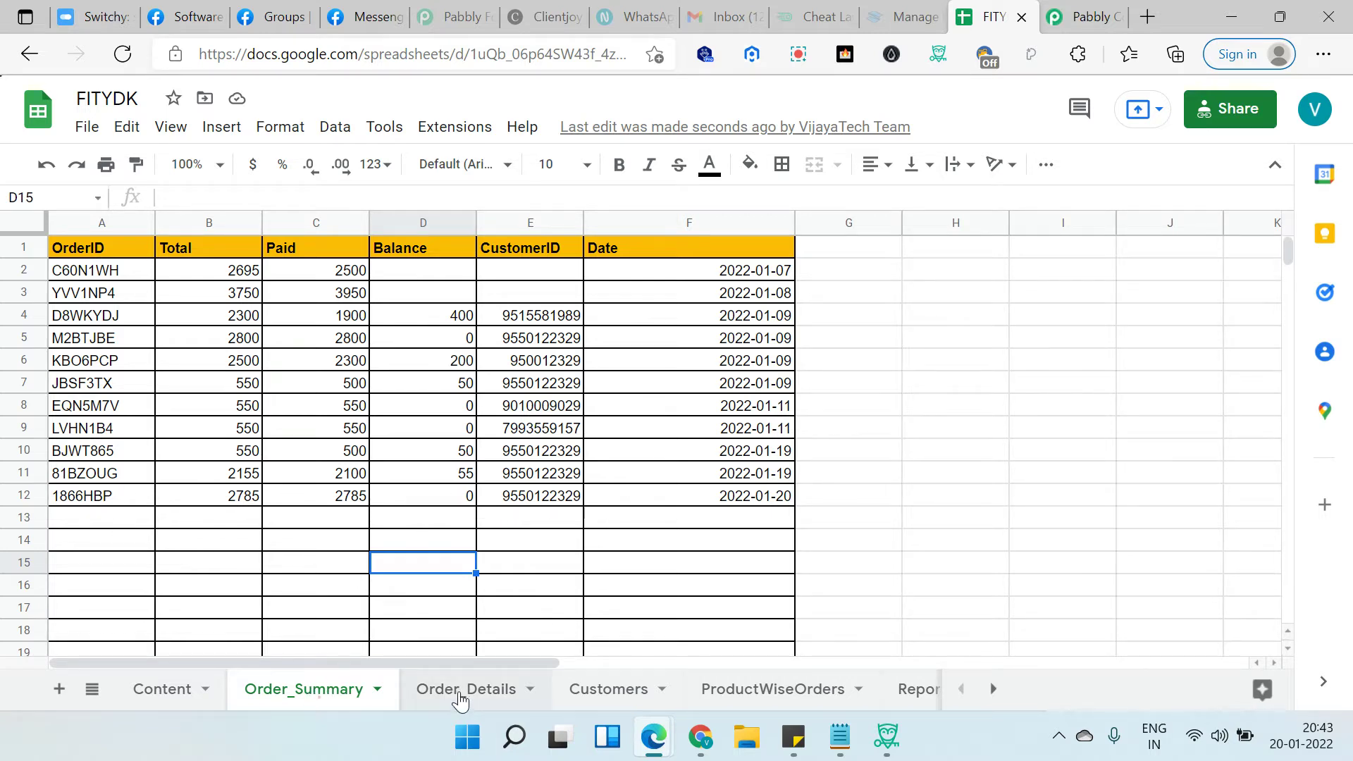
pyautogui.hotkey('ctrl', 'shift', 'pagedown')
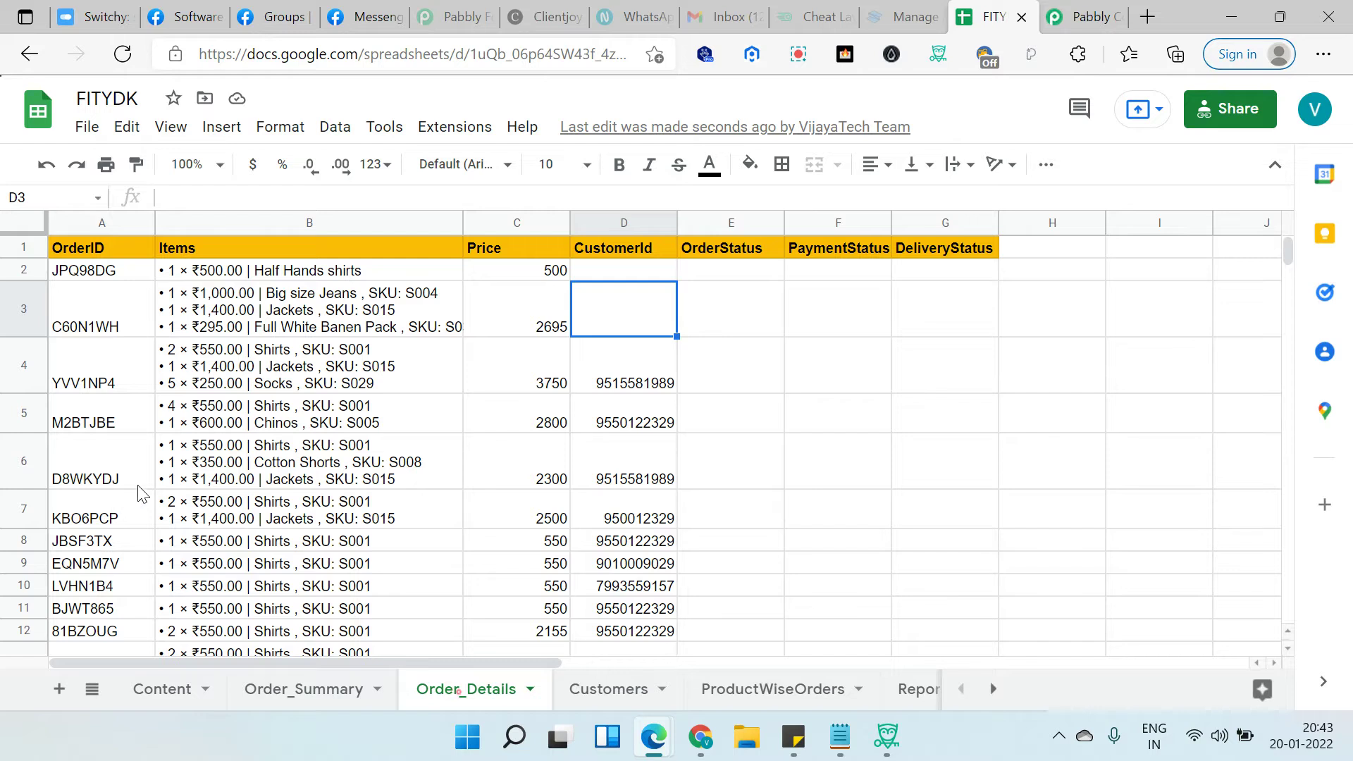
pyautogui.scroll(-3, 138, 494)
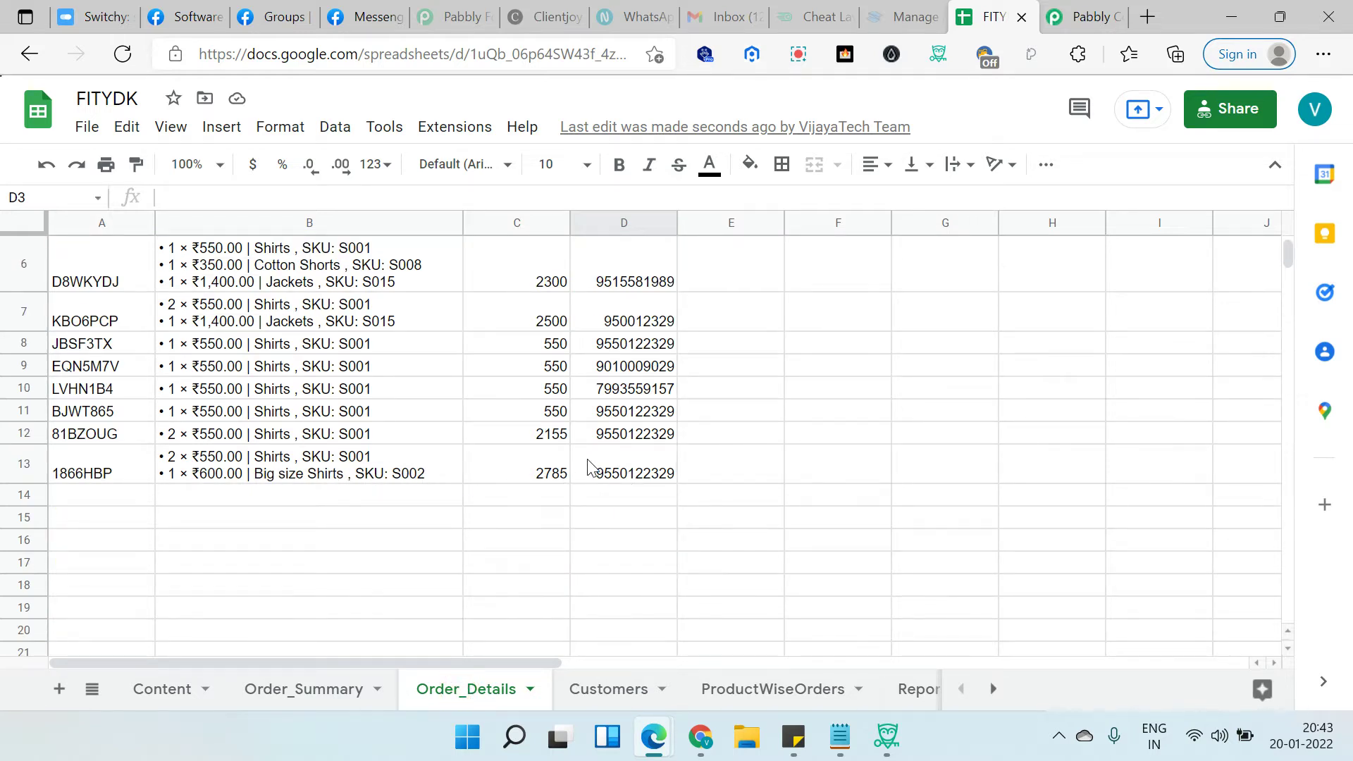
pyautogui.scroll(2, 582, 638)
# Check the customer's row in the Customers sheet and the item rows in ProductWiseOrders, ending on the Content sheet
pyautogui.click(589, 687)
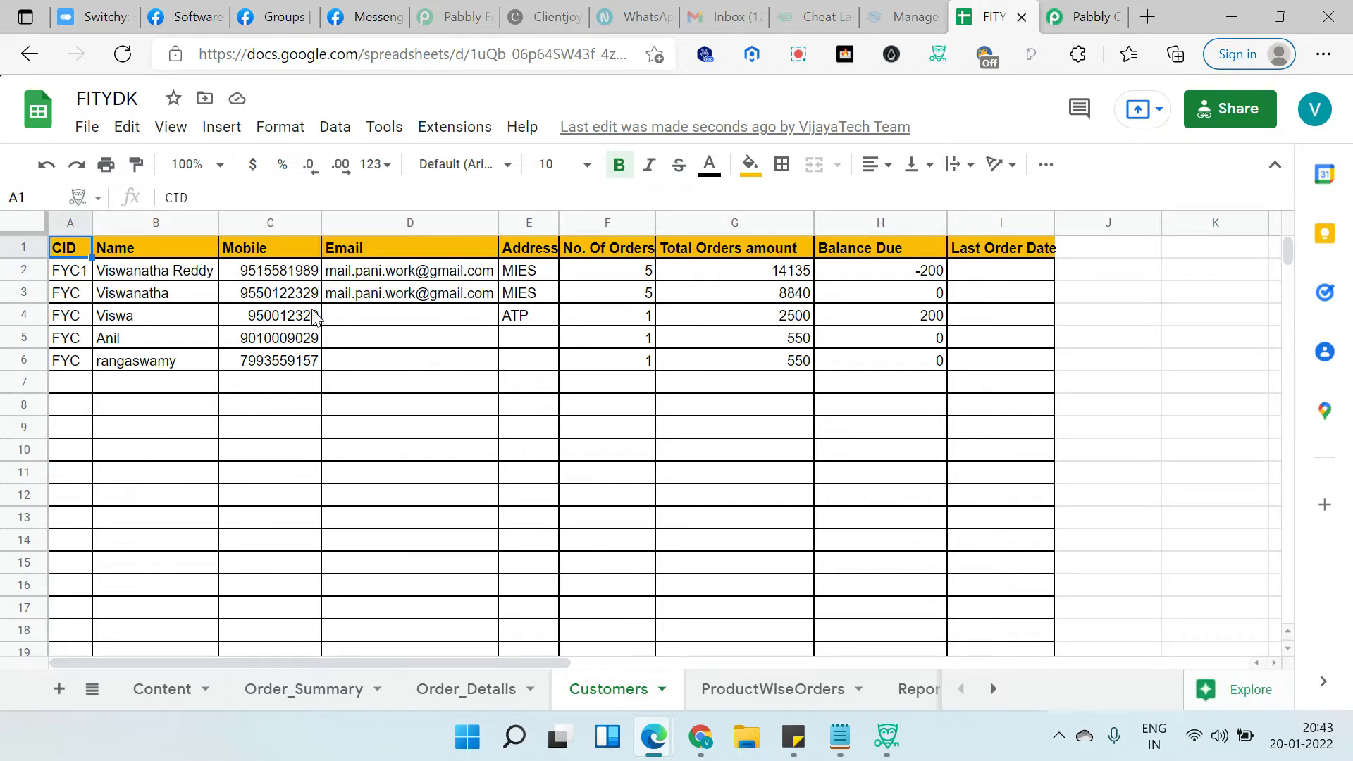
pyautogui.click(272, 296)
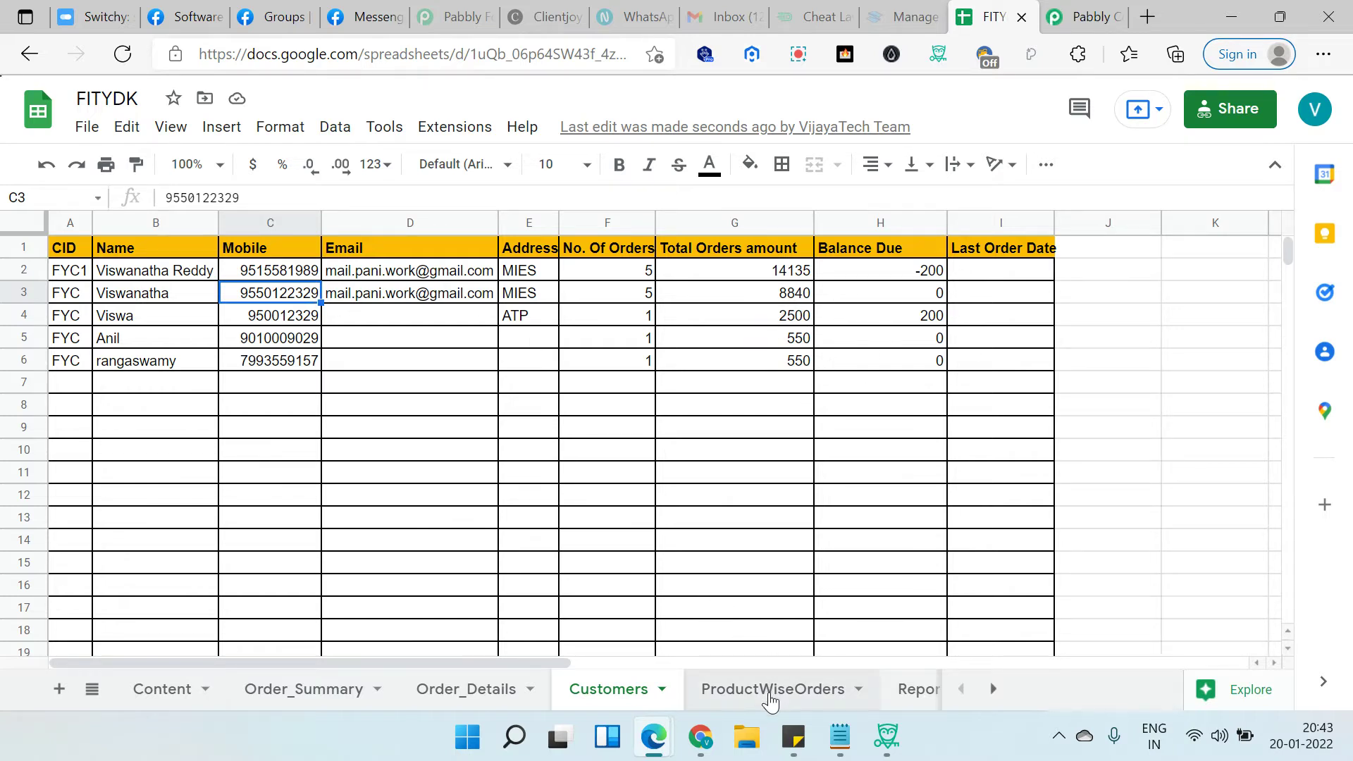
pyautogui.click(771, 698)
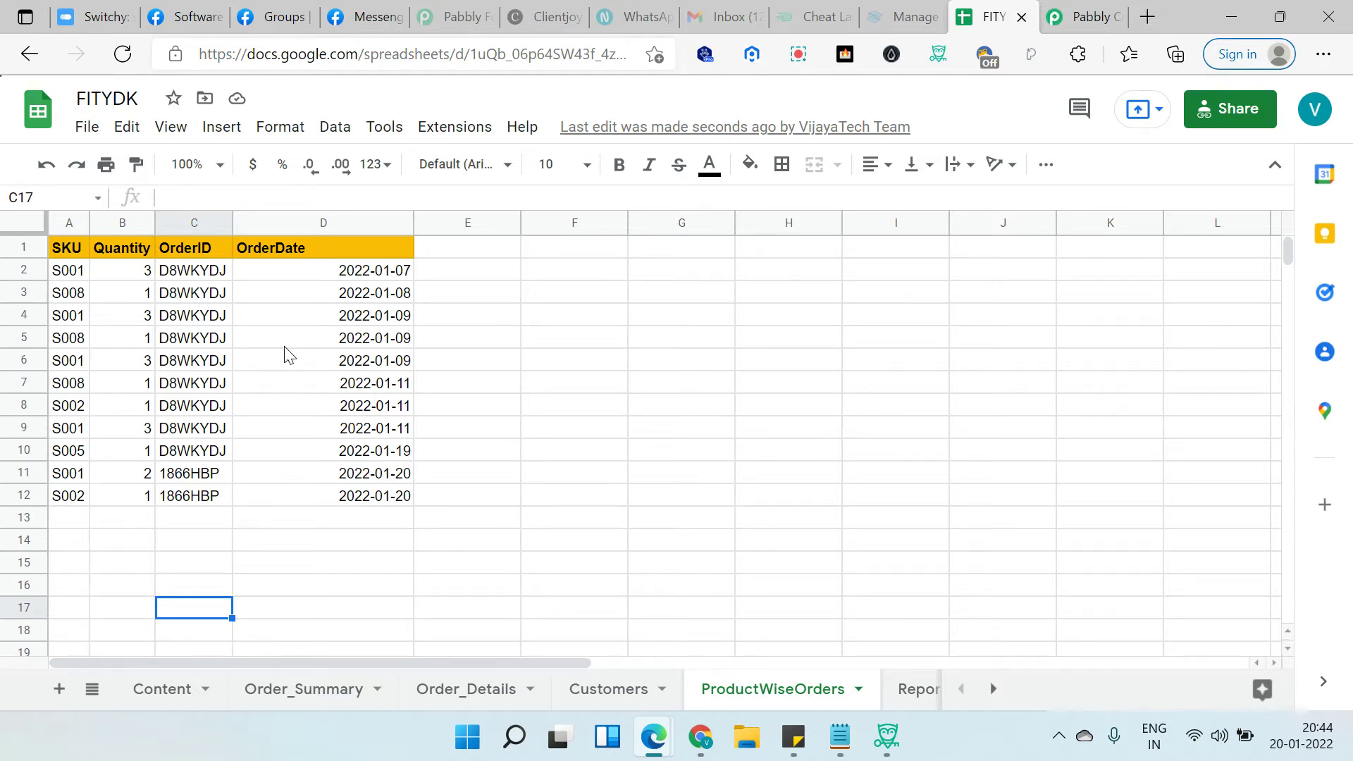
pyautogui.click(171, 693)
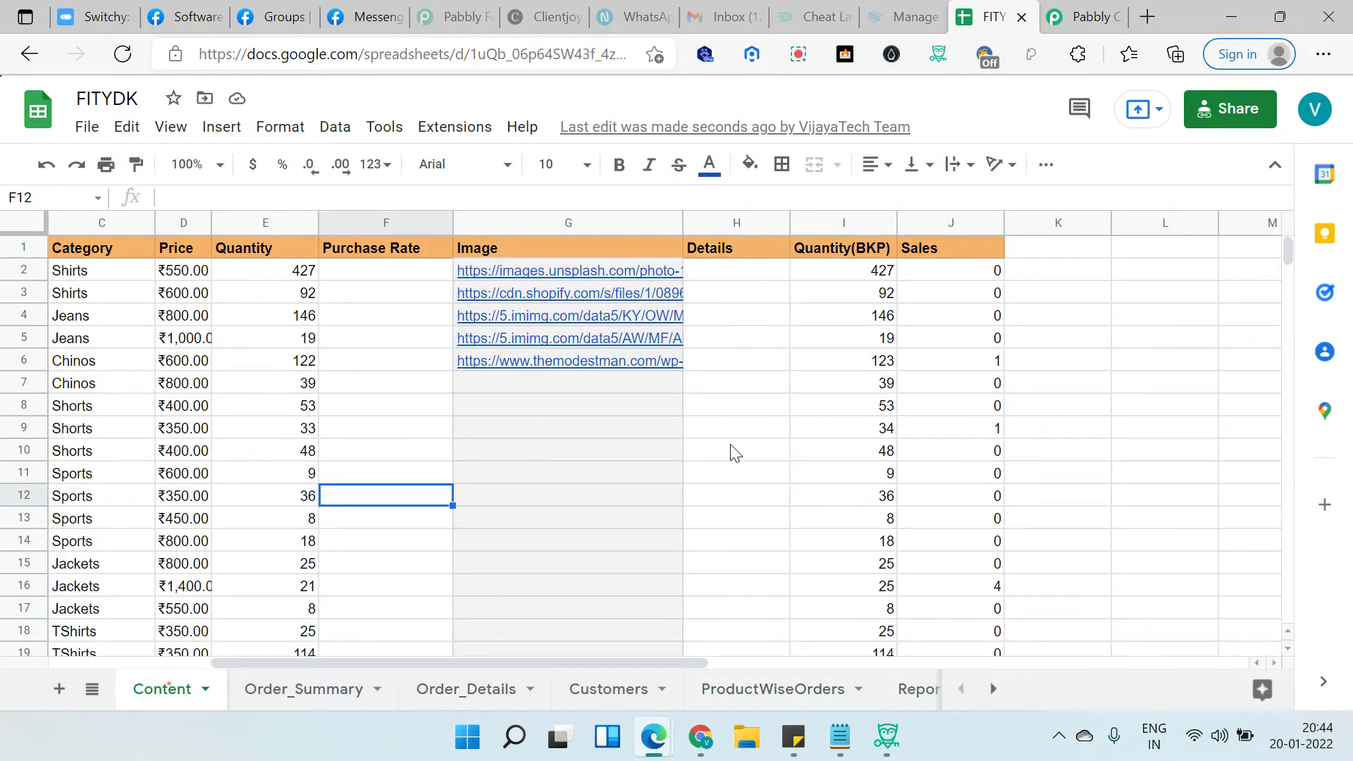
# Switch to the Pabbly Connect workflow and expand the SpreadSimple New Order trigger to view its webhook setup
pyautogui.click(1076, 26)
pyautogui.click(808, 360)
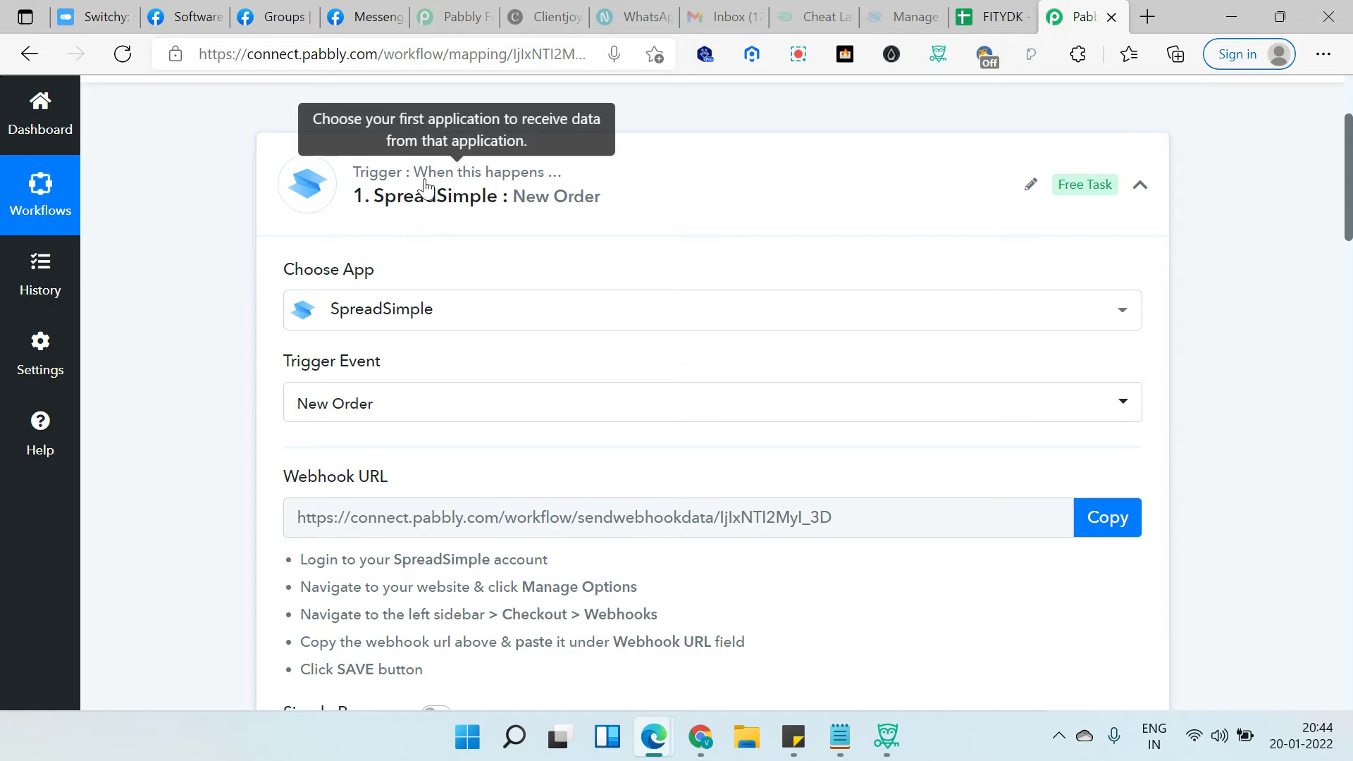
pyautogui.scroll(2, 394, 252)
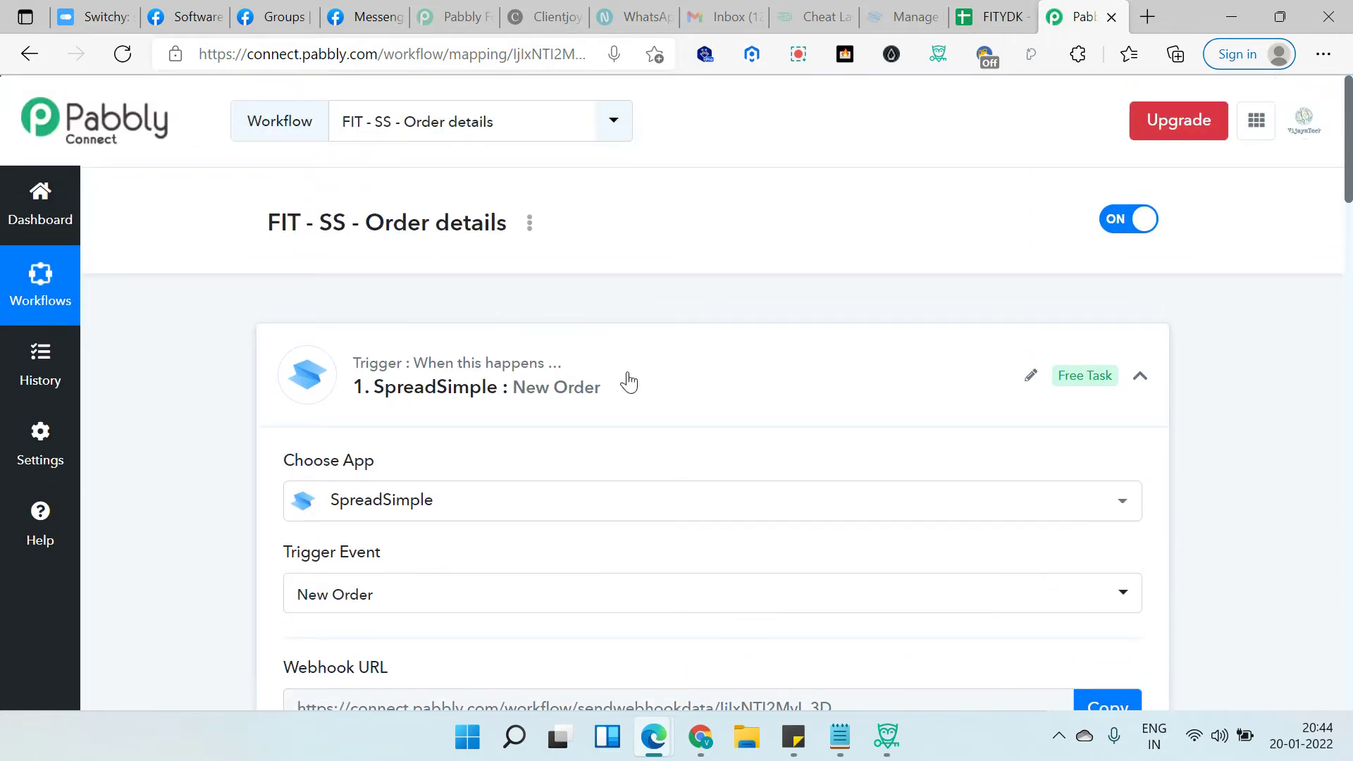
pyautogui.scroll(-3, 755, 353)
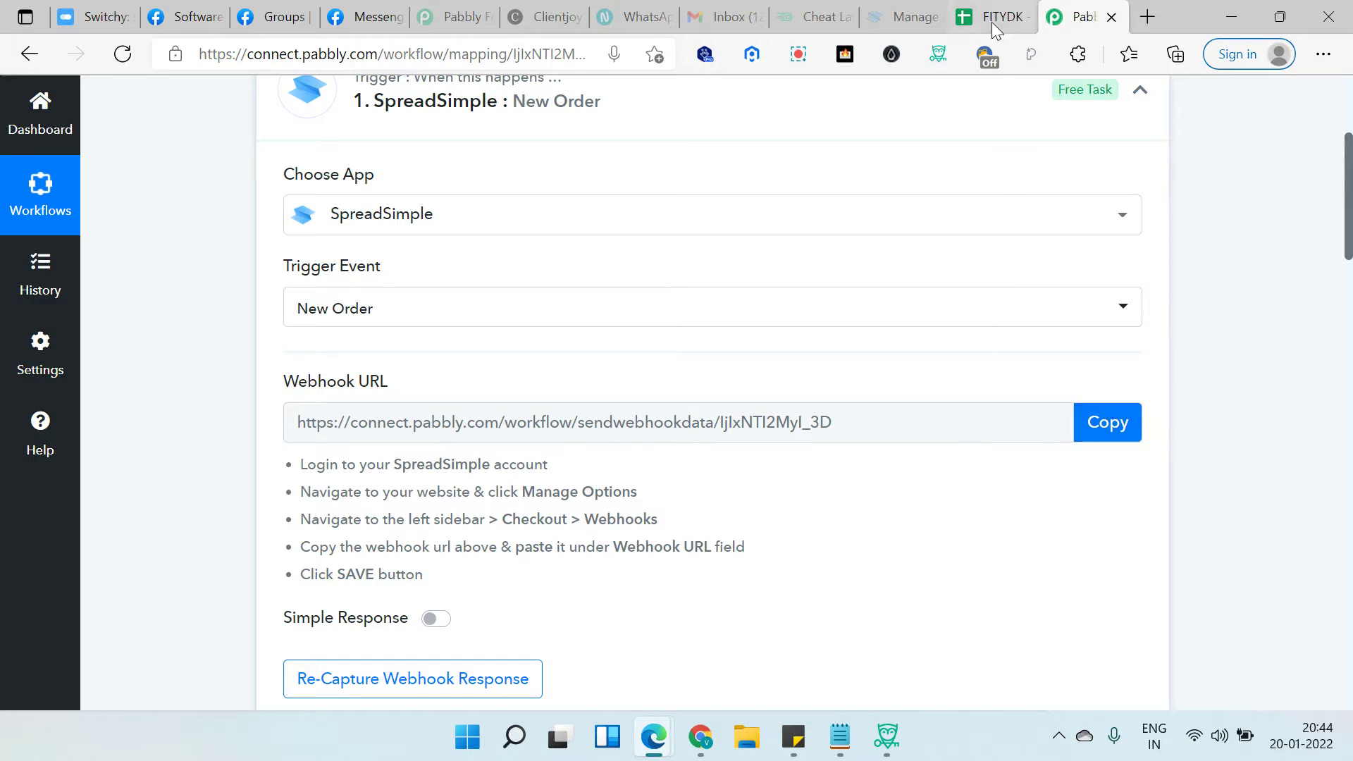
# Switch to the FIT YDK site manager in SpreadSimple and look through its sections to reach the Checkout settings
pyautogui.click(916, 16)
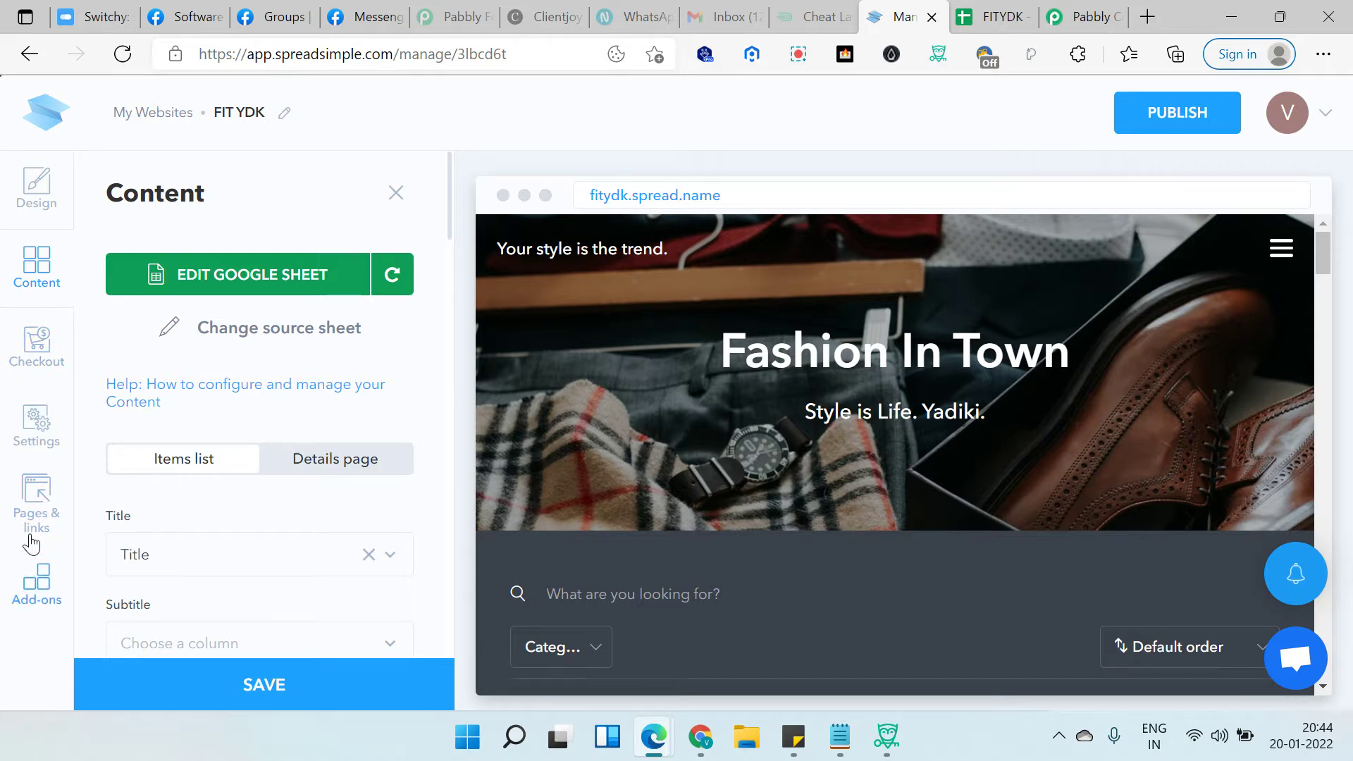
pyautogui.click(49, 422)
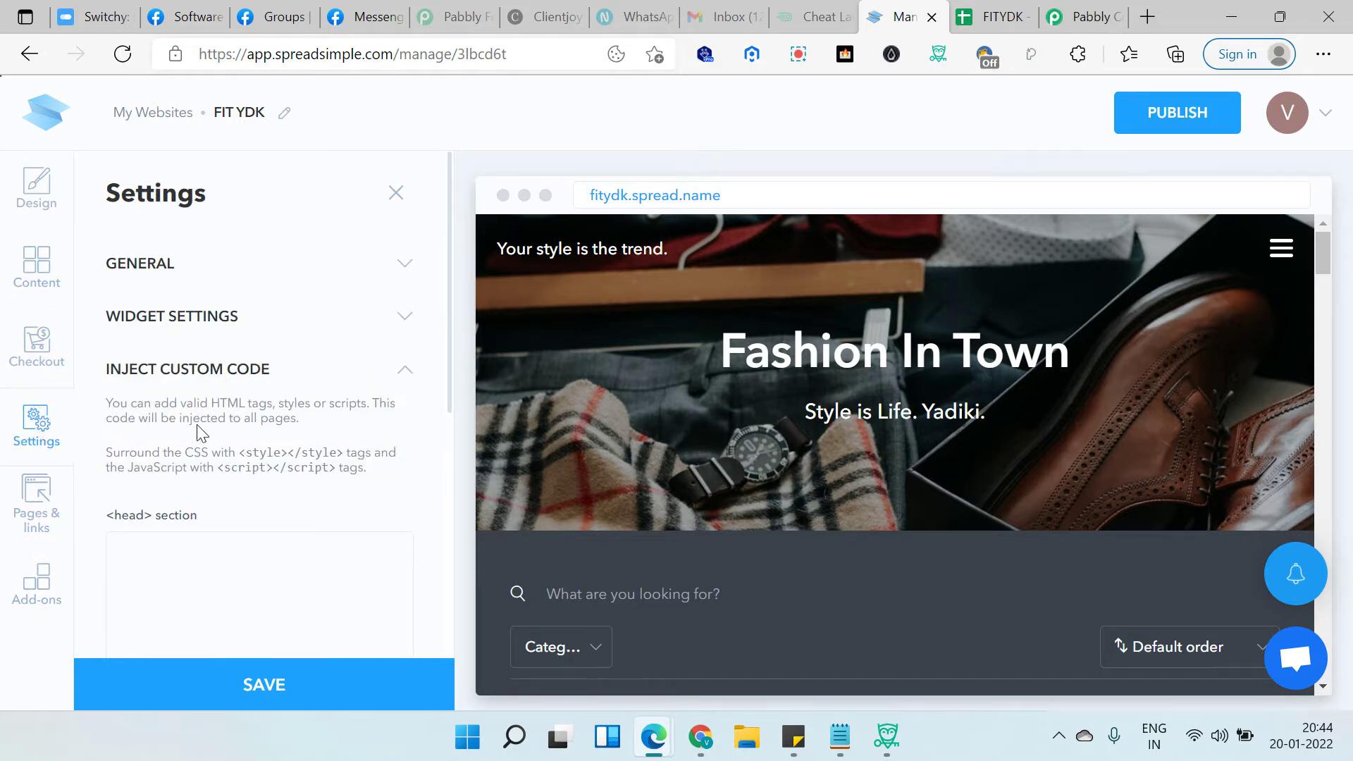
pyautogui.click(405, 371)
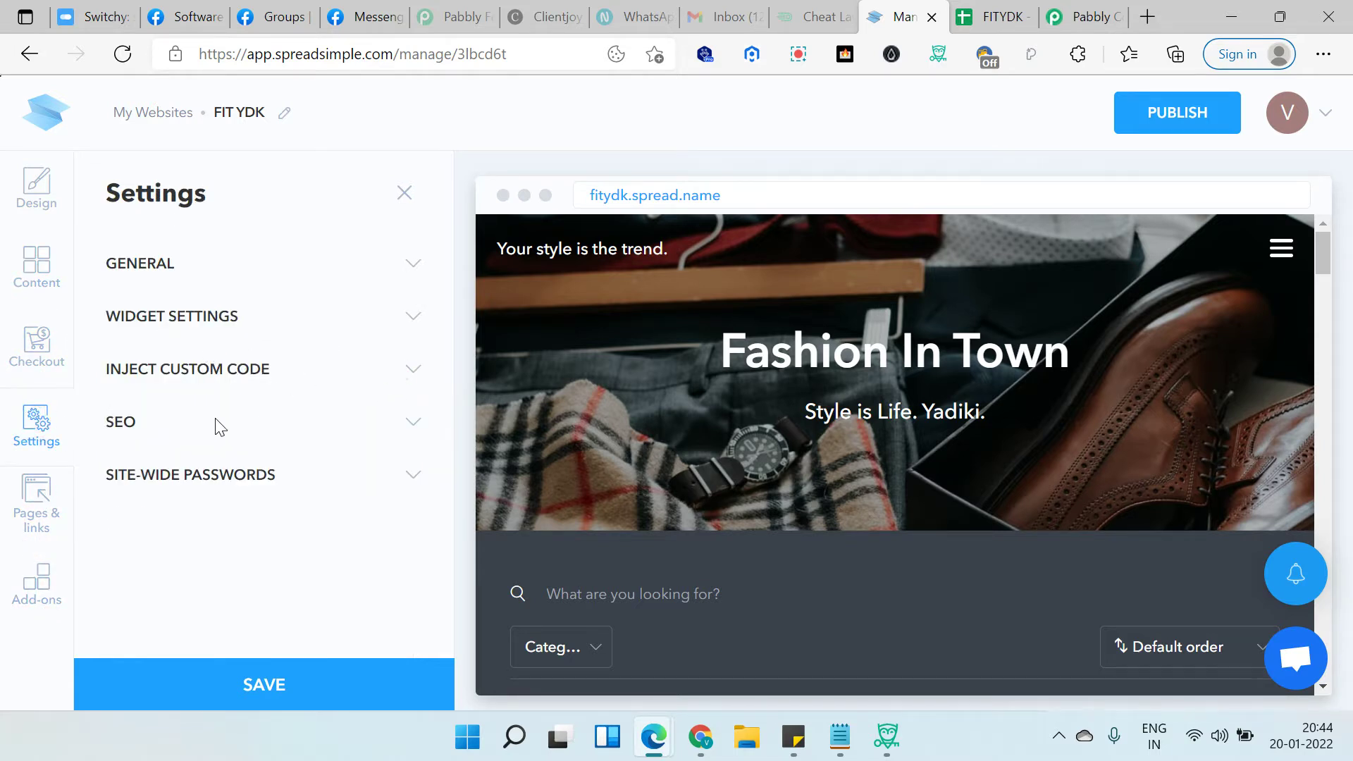
pyautogui.click(47, 499)
pyautogui.click(37, 581)
pyautogui.scroll(-5, 210, 506)
pyautogui.click(36, 343)
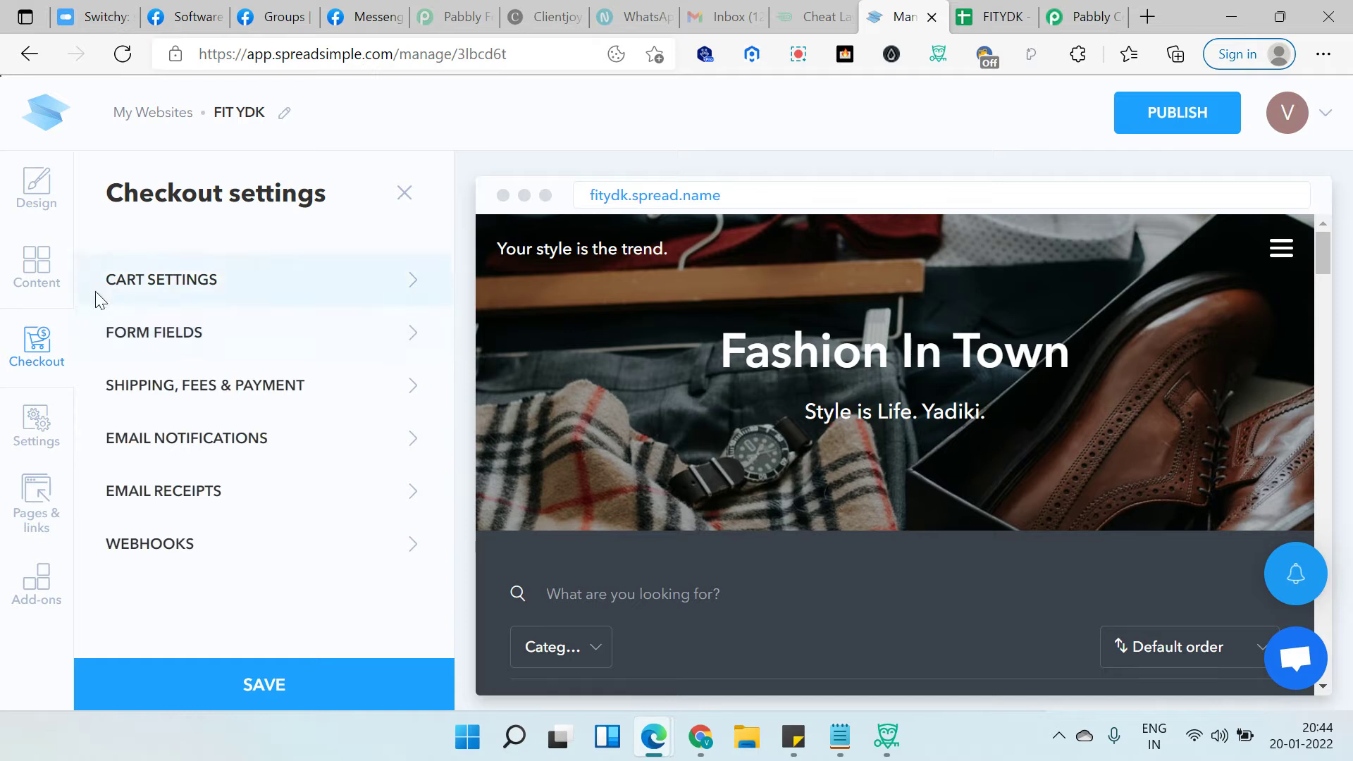
# Open the Checkout Webhooks settings, compare the Webhook URL with the one in the Pabbly Connect trigger, and save the settings
pyautogui.click(224, 552)
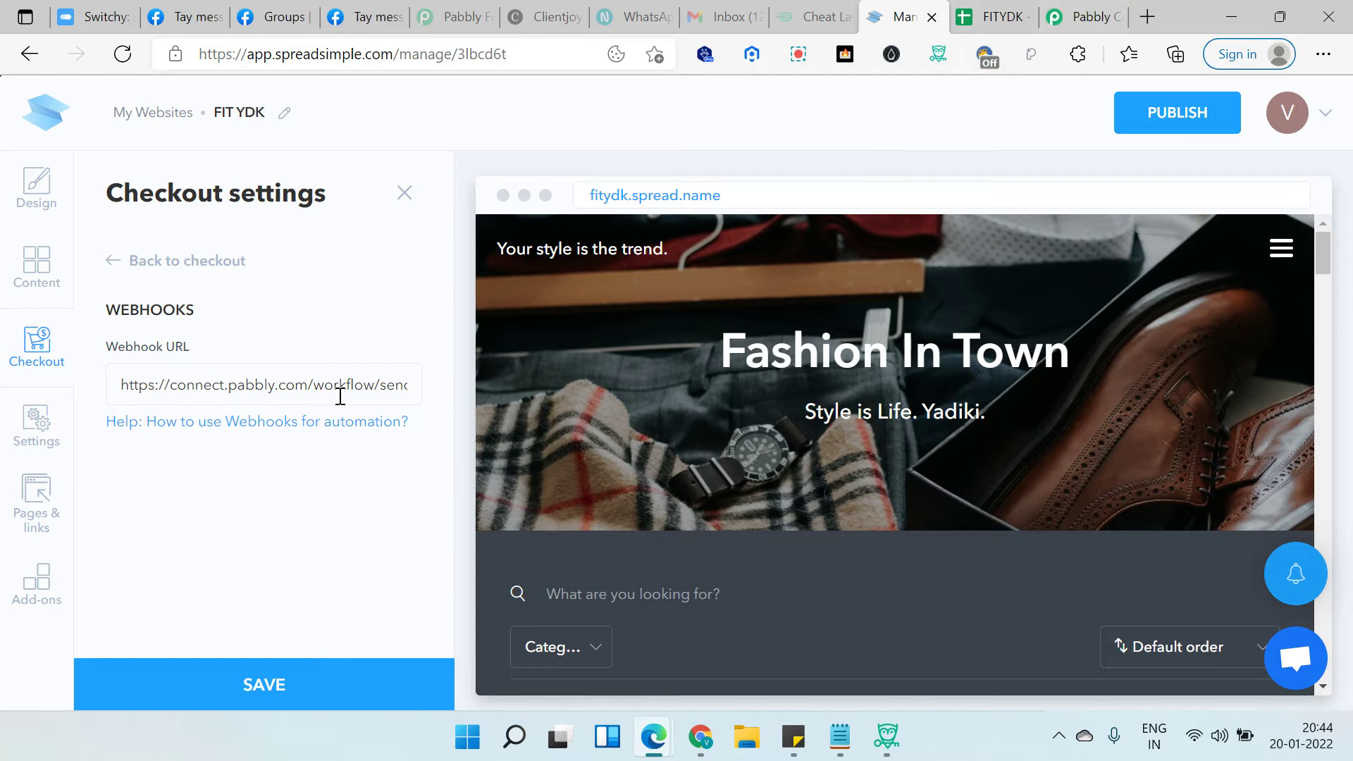
pyautogui.click(1053, 13)
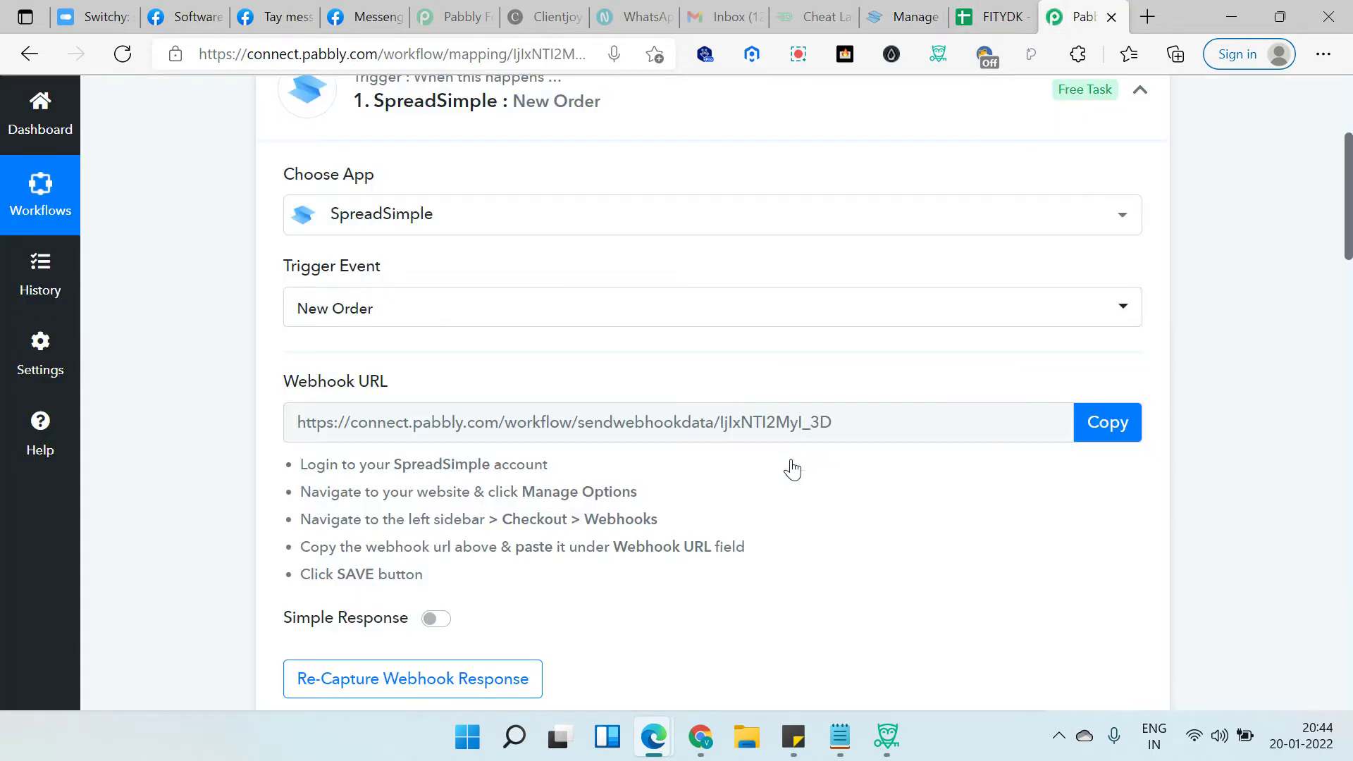
pyautogui.click(916, 13)
pyautogui.click(282, 698)
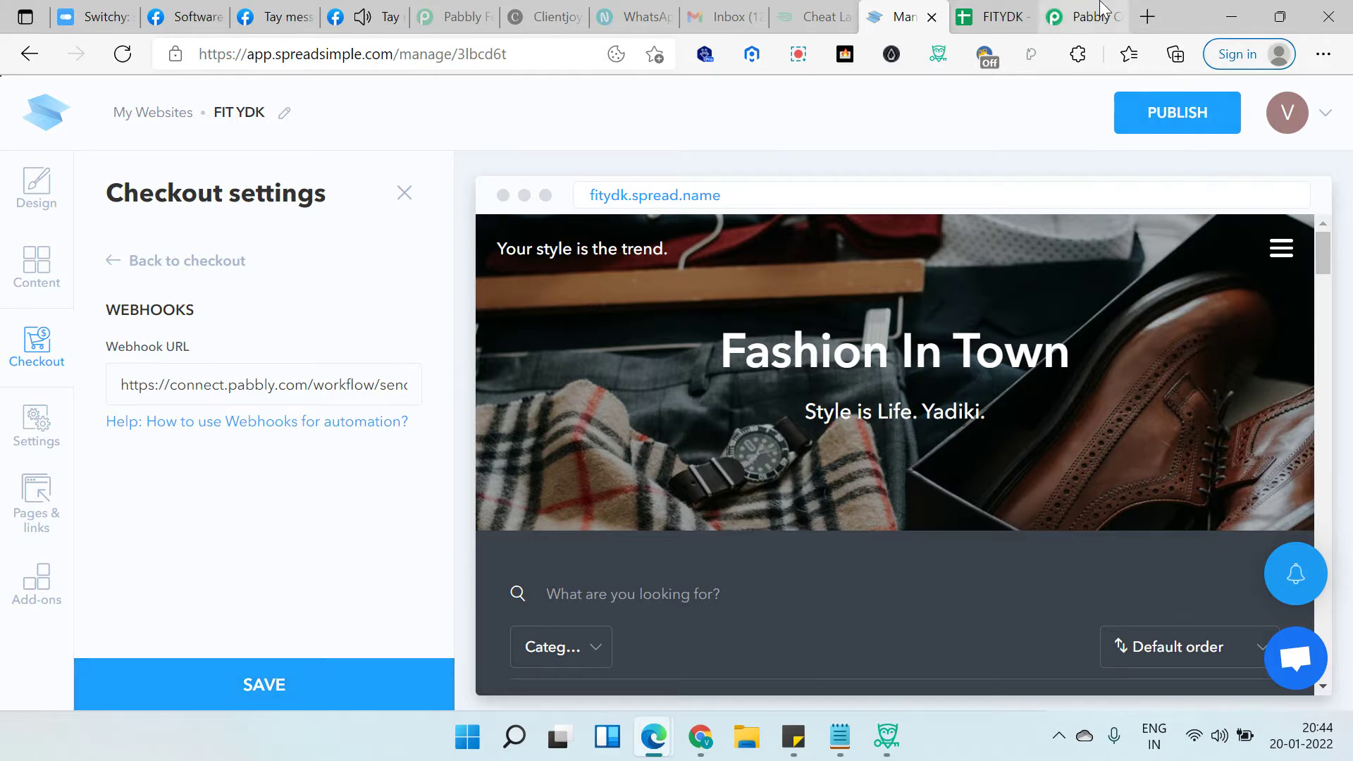
# Switch to the Pabbly Connect workflow and look through the order fields in the New Order trigger's received response
pyautogui.click(1076, 10)
pyautogui.scroll(-5, 402, 432)
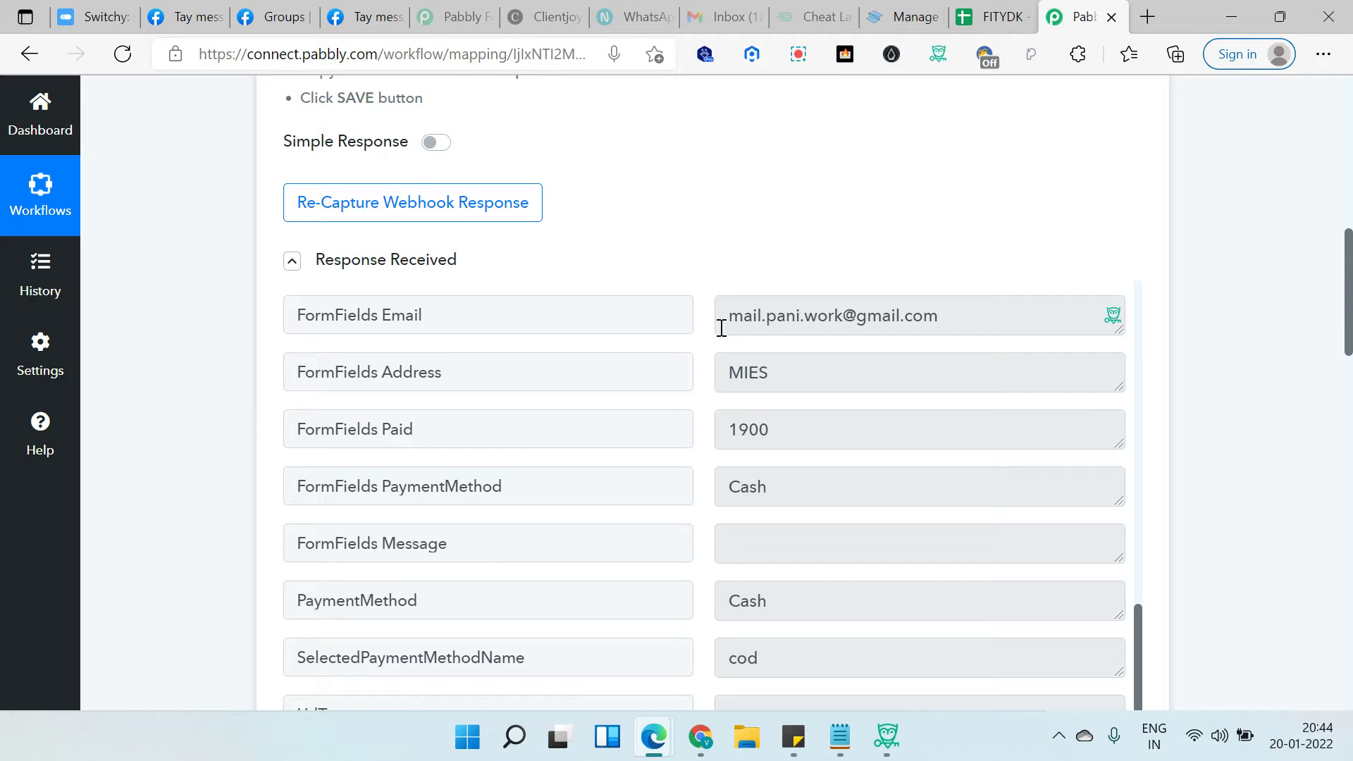
pyautogui.scroll(-2, 520, 282)
pyautogui.scroll(-2, 763, 207)
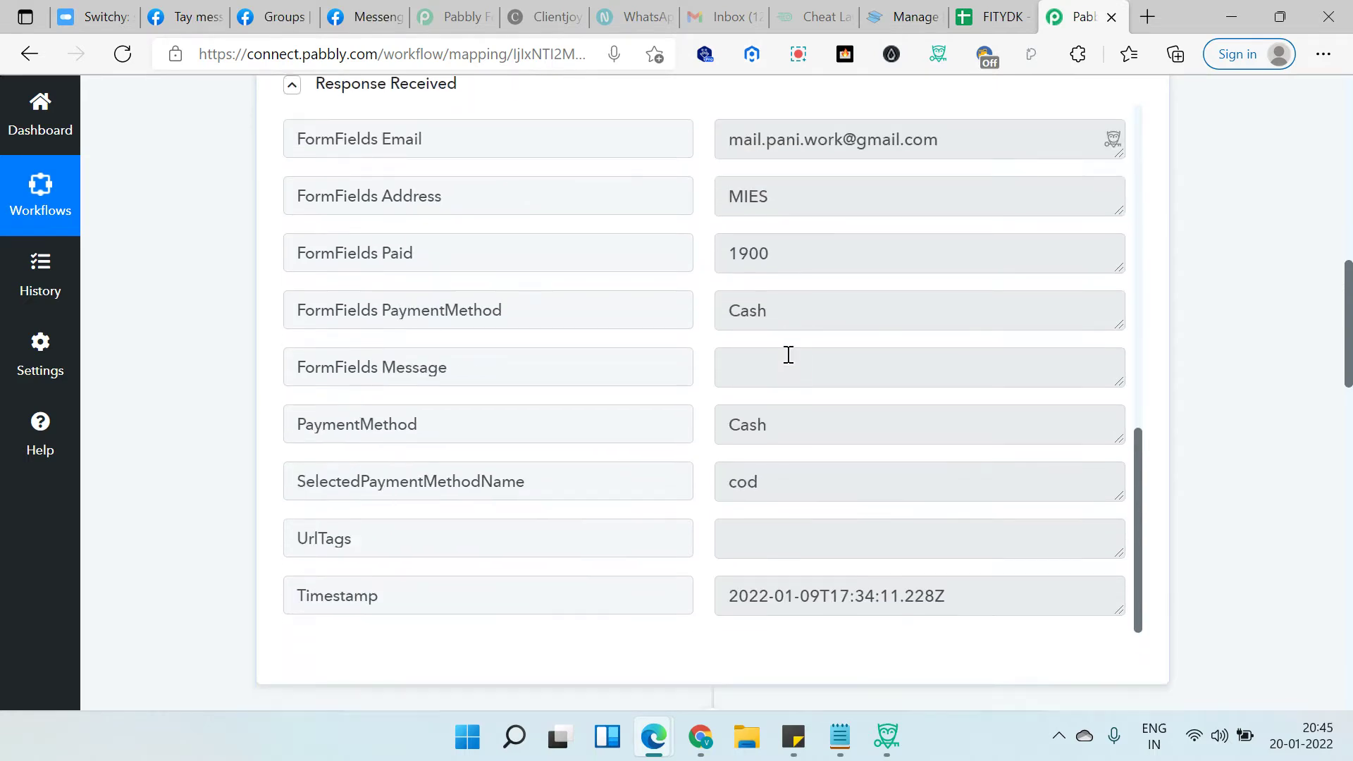
pyautogui.scroll(2, 916, 325)
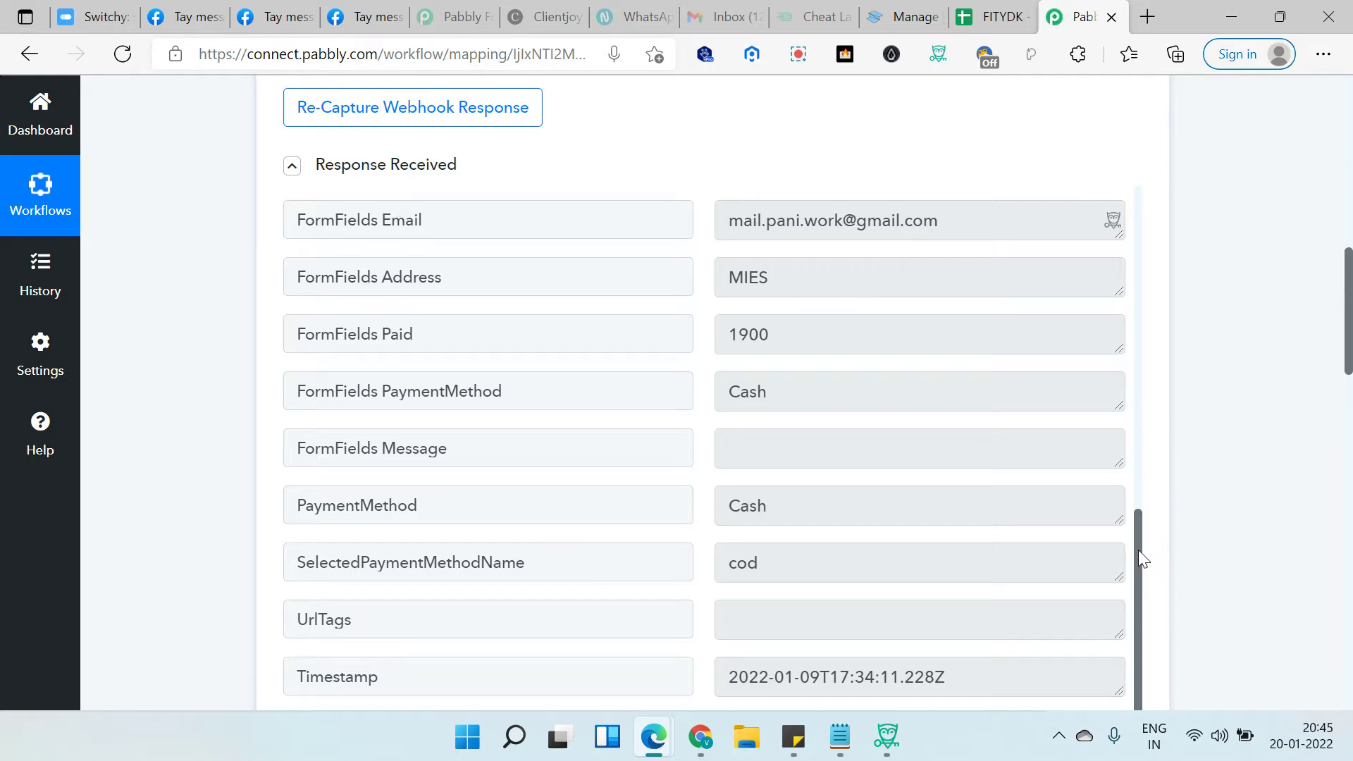
pyautogui.moveTo(1137, 545); pyautogui.dragTo(1133, 205)
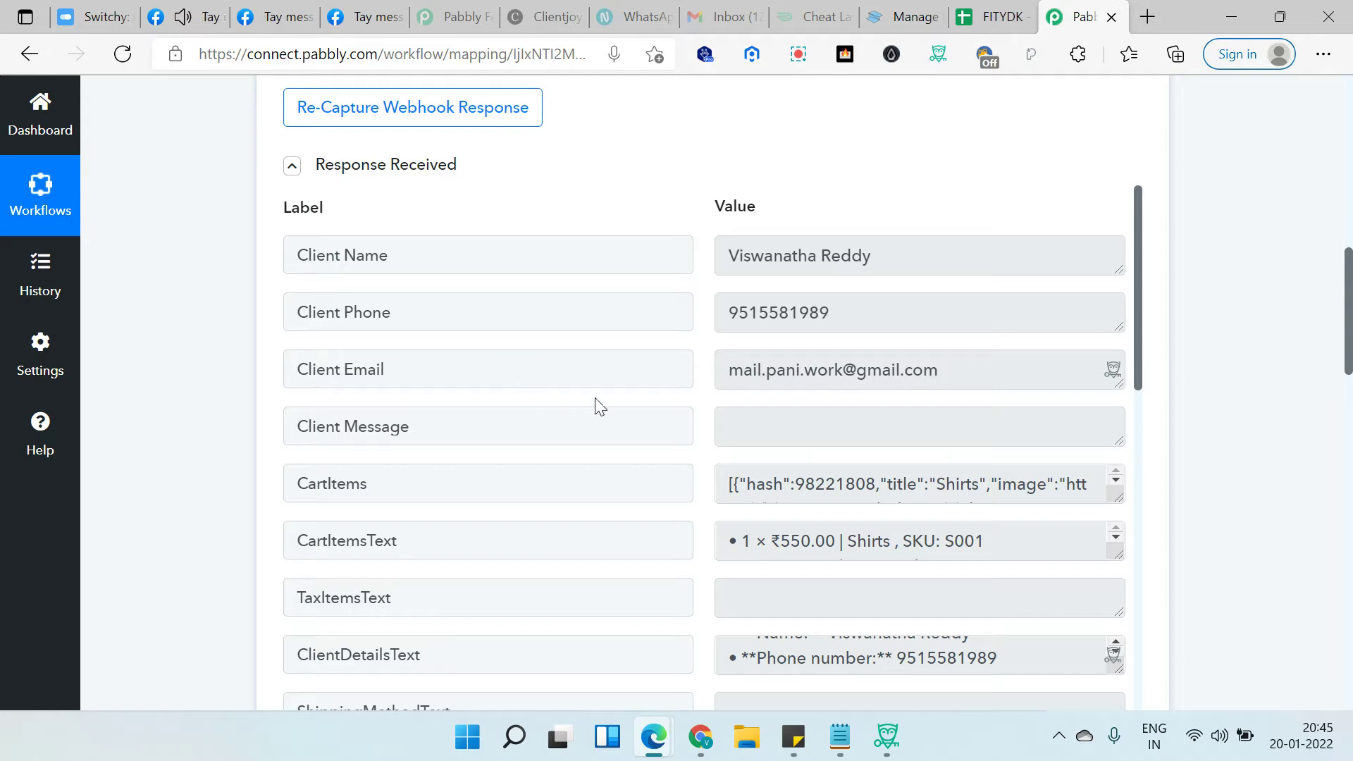
pyautogui.scroll(-3, 537, 441)
pyautogui.scroll(-6, 604, 446)
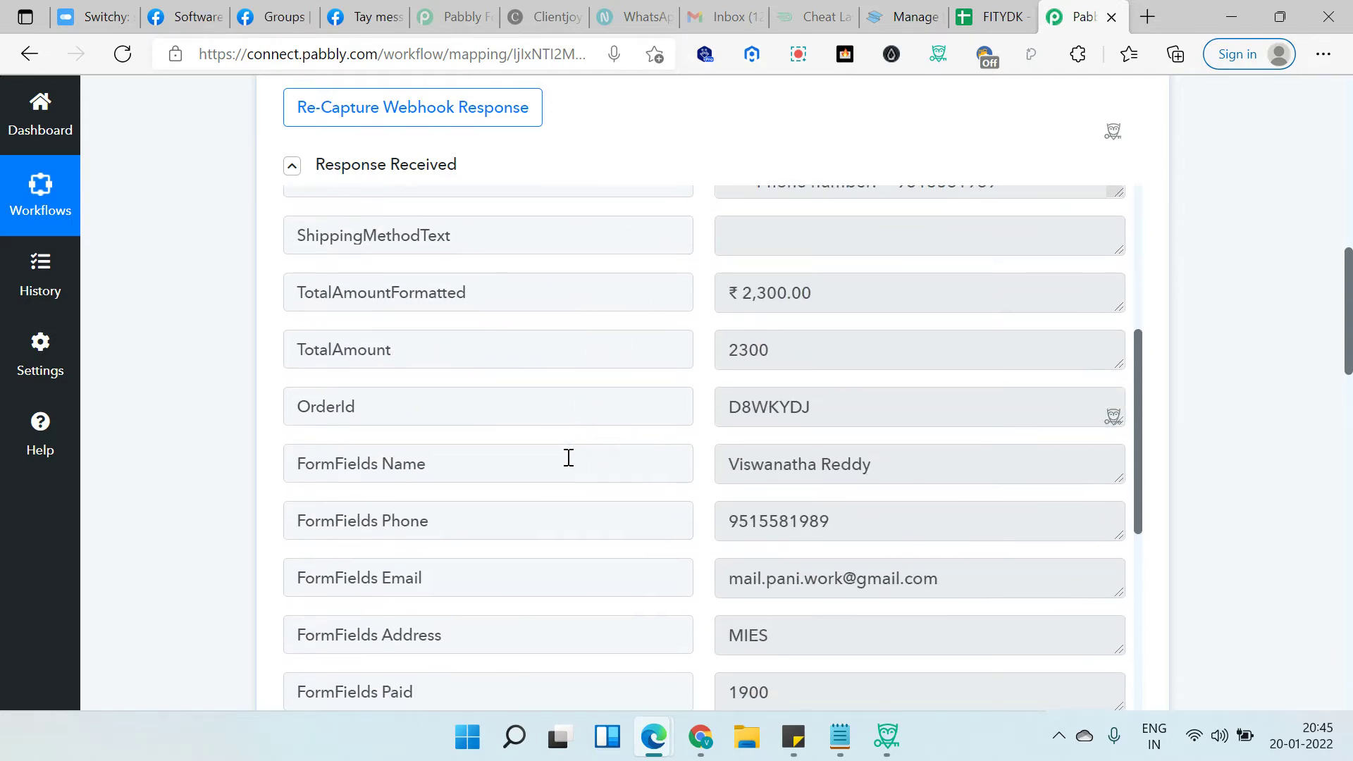
pyautogui.scroll(-1, 451, 447)
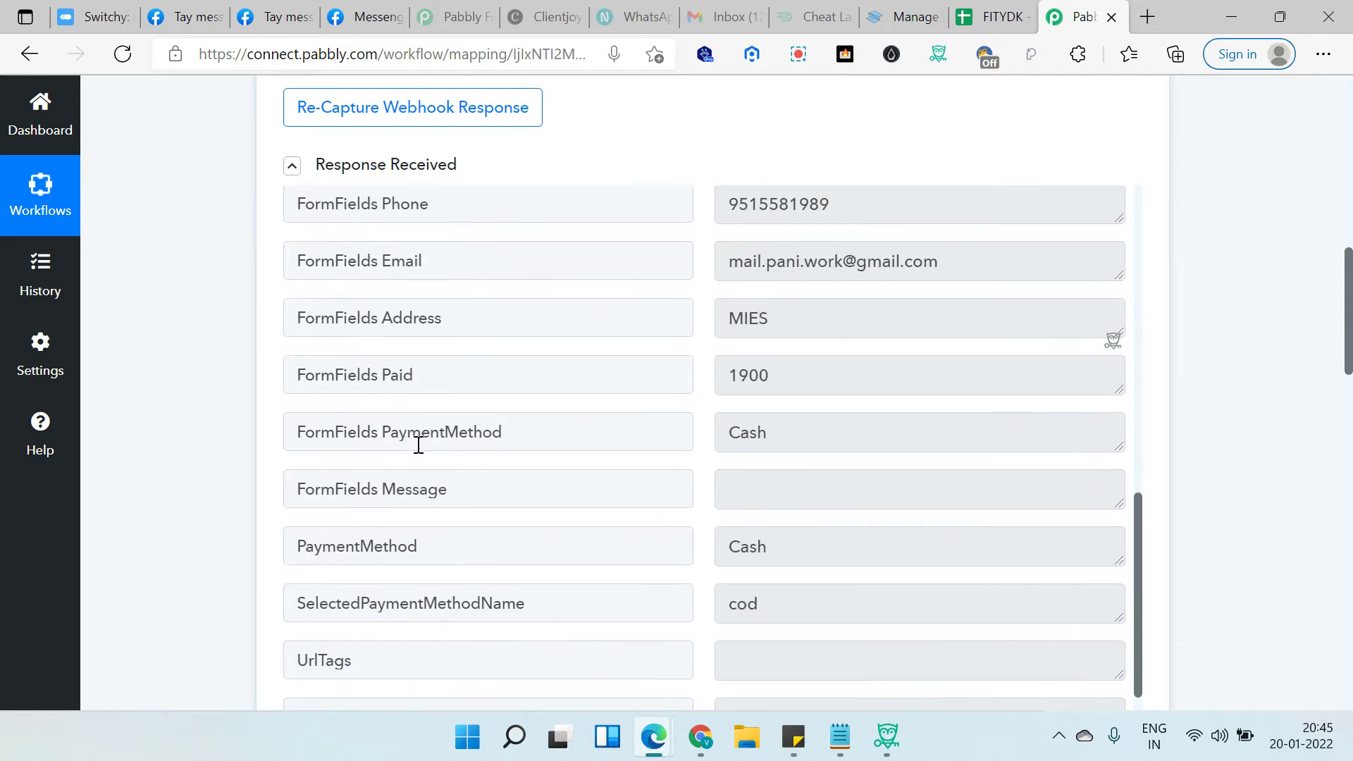
# Examine the Paid, Address and PaymentMethod form fields in the trigger's received response
pyautogui.moveTo(353, 378); pyautogui.dragTo(493, 374)
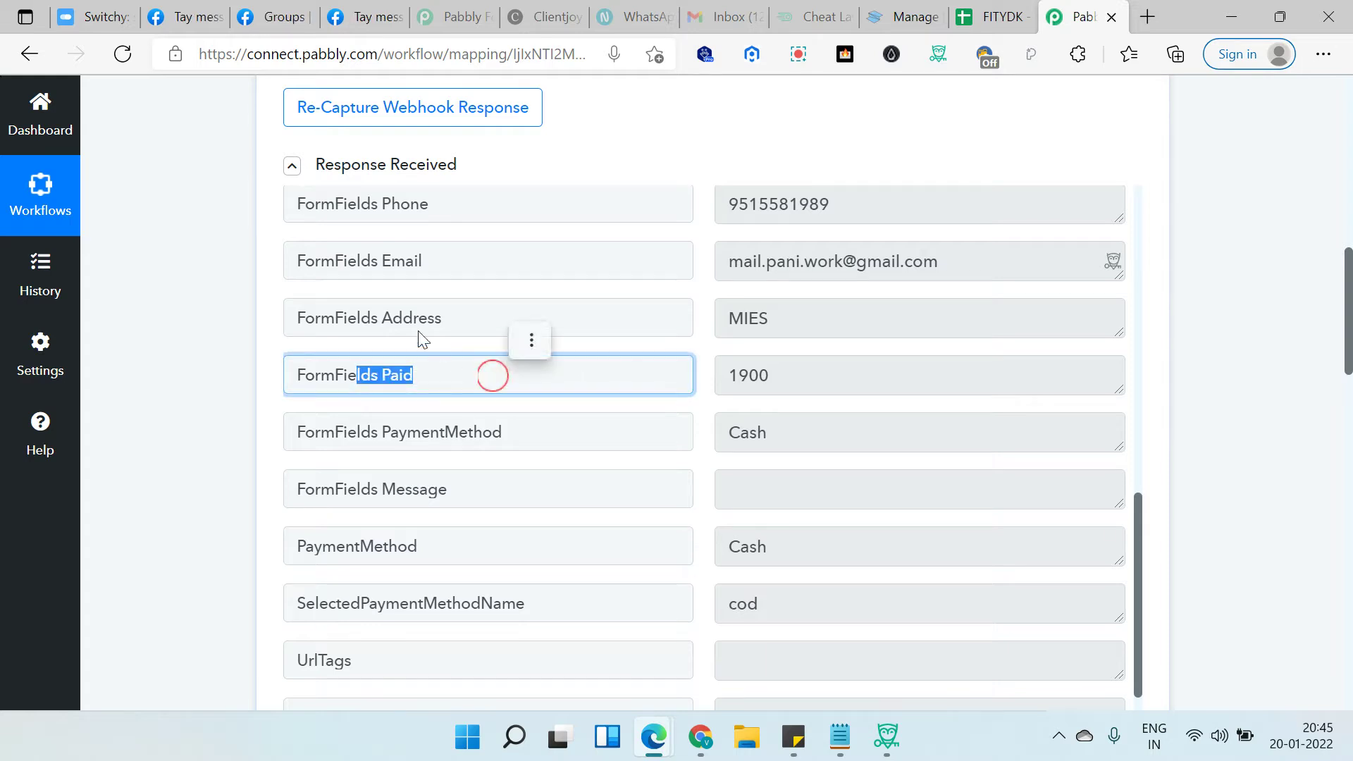
pyautogui.moveTo(378, 317); pyautogui.dragTo(441, 321)
pyautogui.moveTo(372, 432); pyautogui.dragTo(503, 434)
pyautogui.moveTo(344, 547); pyautogui.dragTo(374, 547)
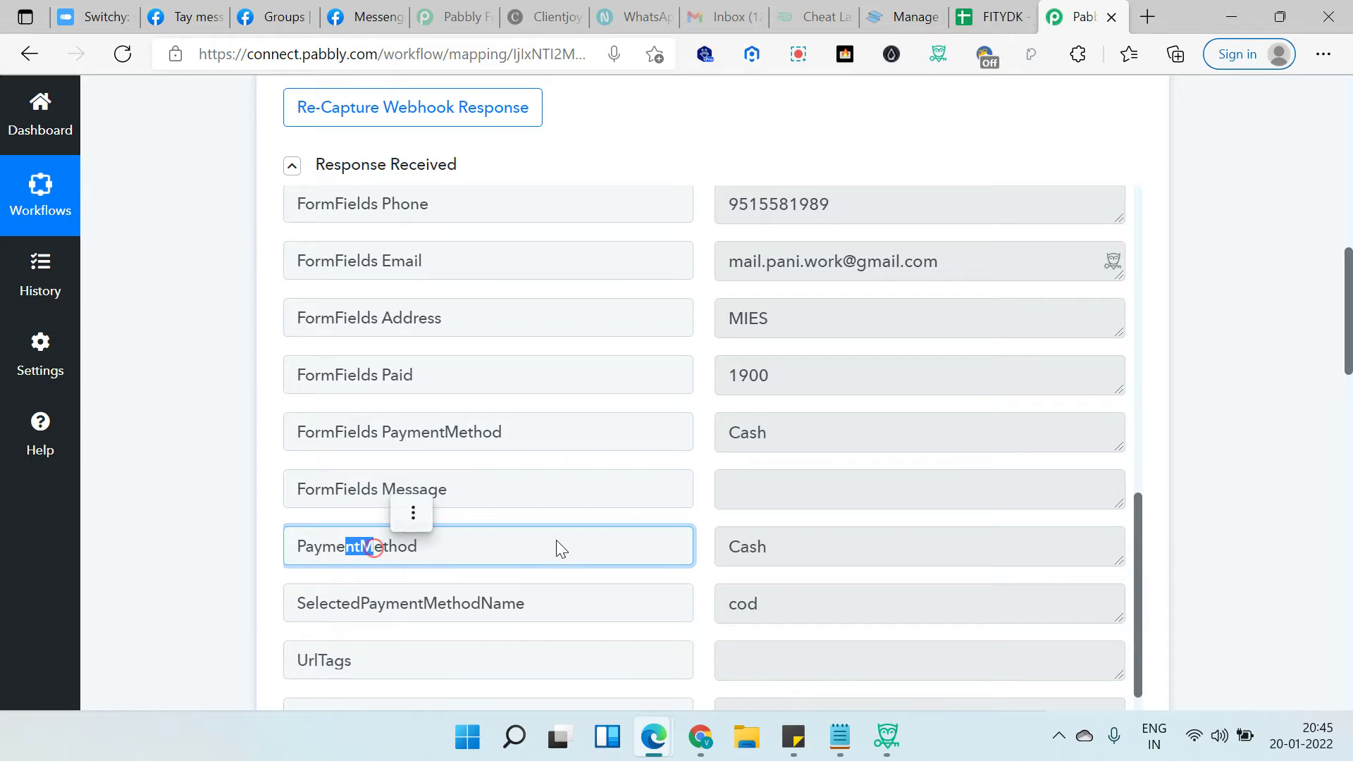
pyautogui.scroll(-1, 491, 558)
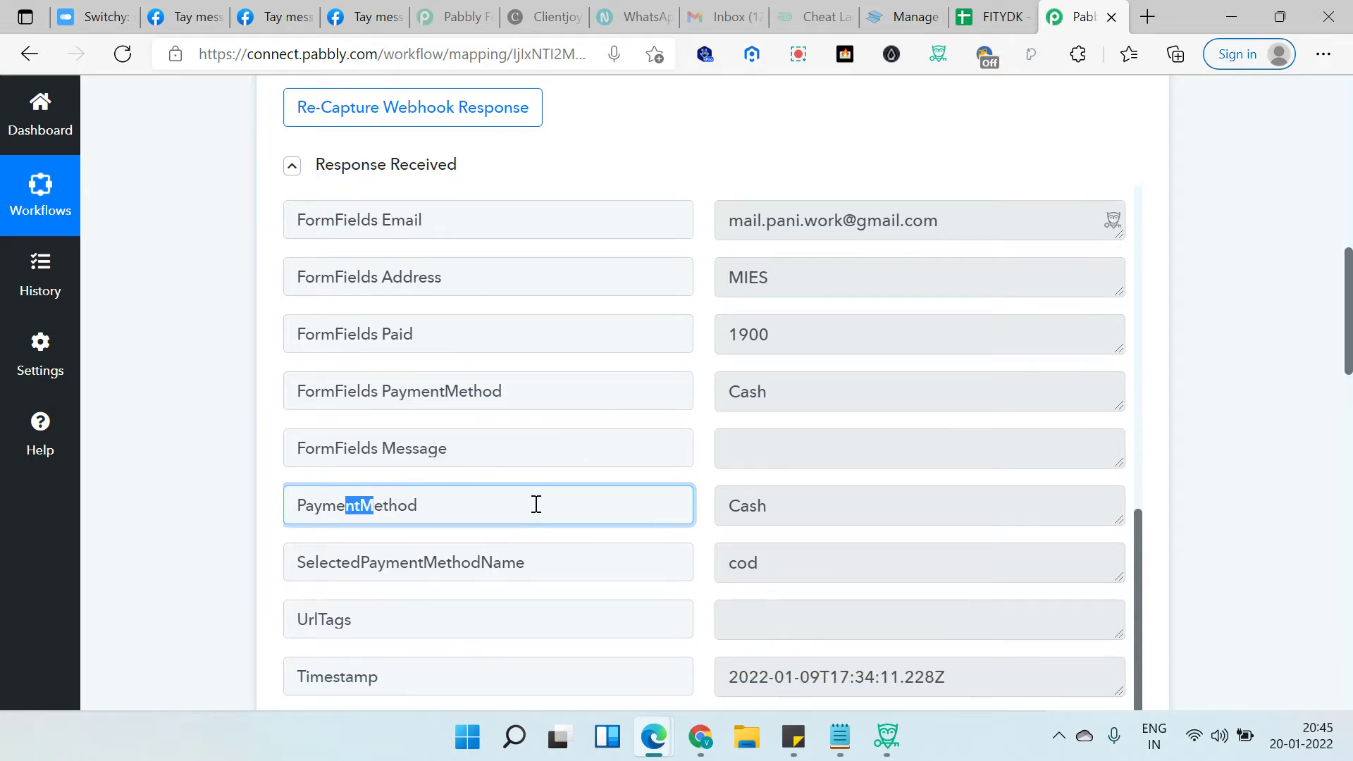
pyautogui.moveTo(384, 395); pyautogui.dragTo(430, 395)
pyautogui.doubleClick(331, 394)
pyautogui.click(184, 433)
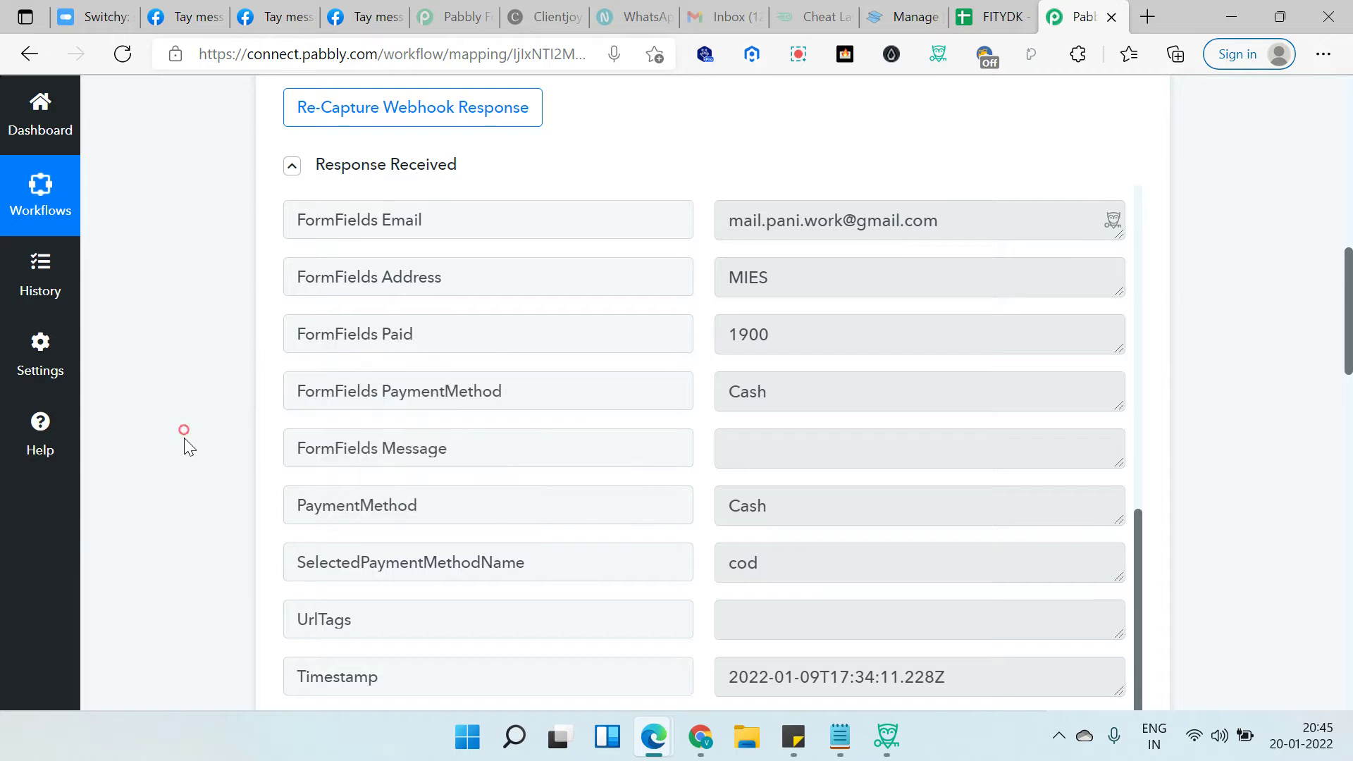
# Expand the WA GOLD Send Text Message action and review its WhatsApp number and the order fields mapped into the message
pyautogui.scroll(-4, 200, 438)
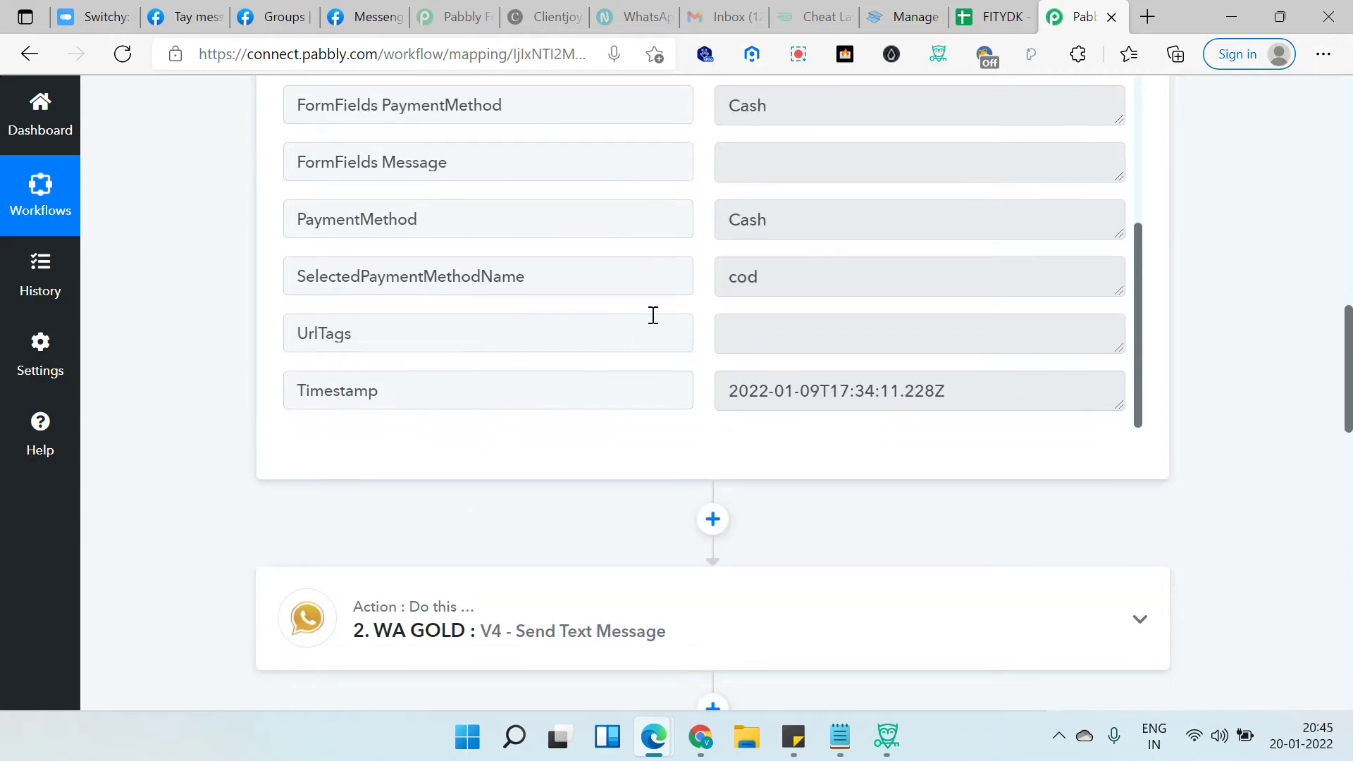
pyautogui.scroll(-3, 513, 398)
pyautogui.moveTo(576, 439)
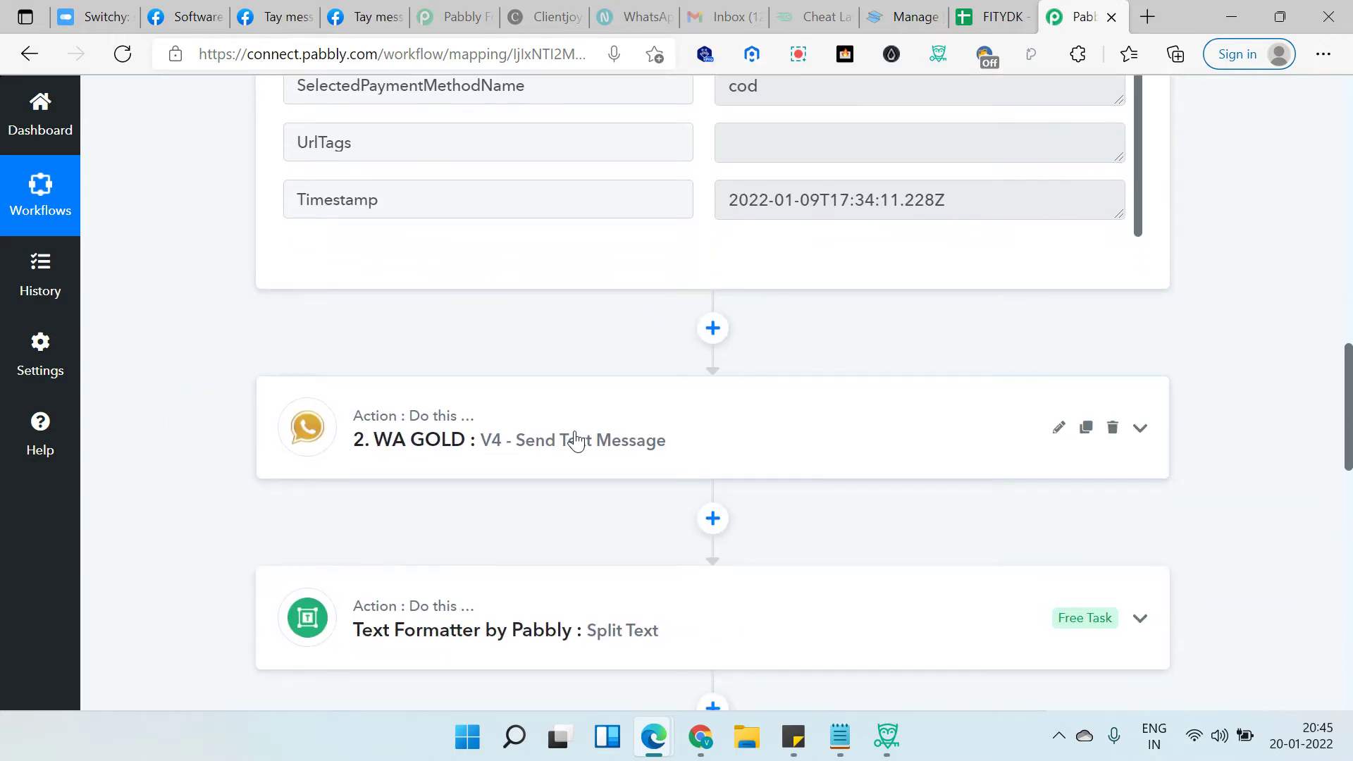
pyautogui.scroll(-3, 579, 430)
pyautogui.click(612, 235)
pyautogui.scroll(-2, 258, 376)
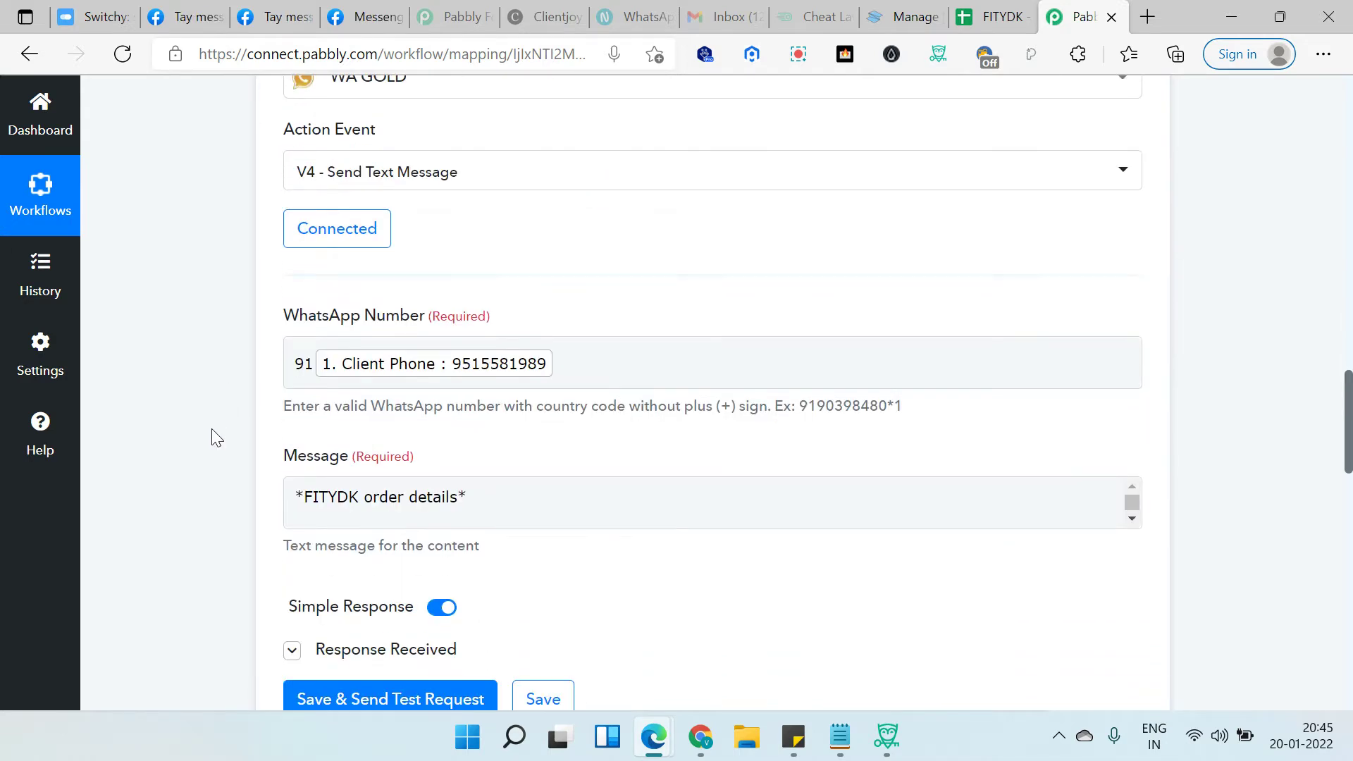
pyautogui.scroll(-2, 215, 435)
pyautogui.click(774, 402)
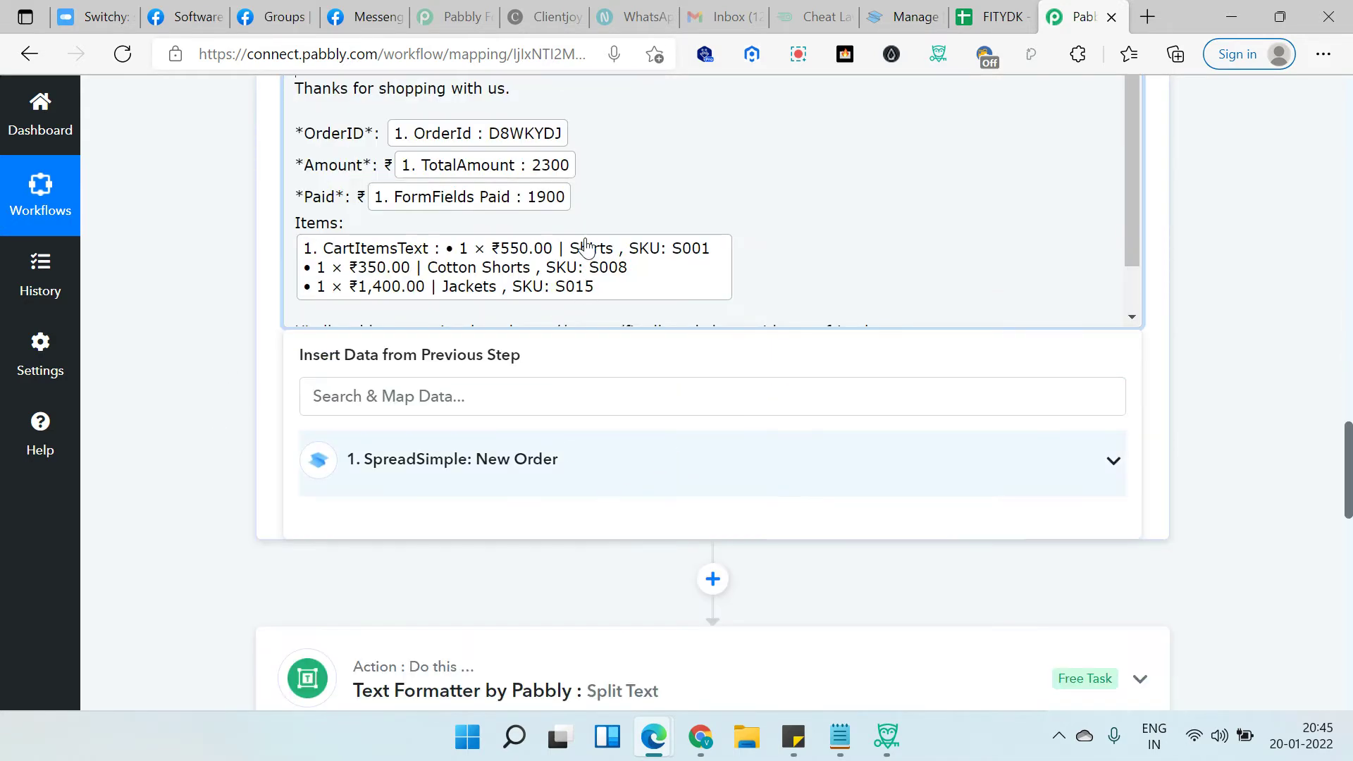
pyautogui.click(172, 383)
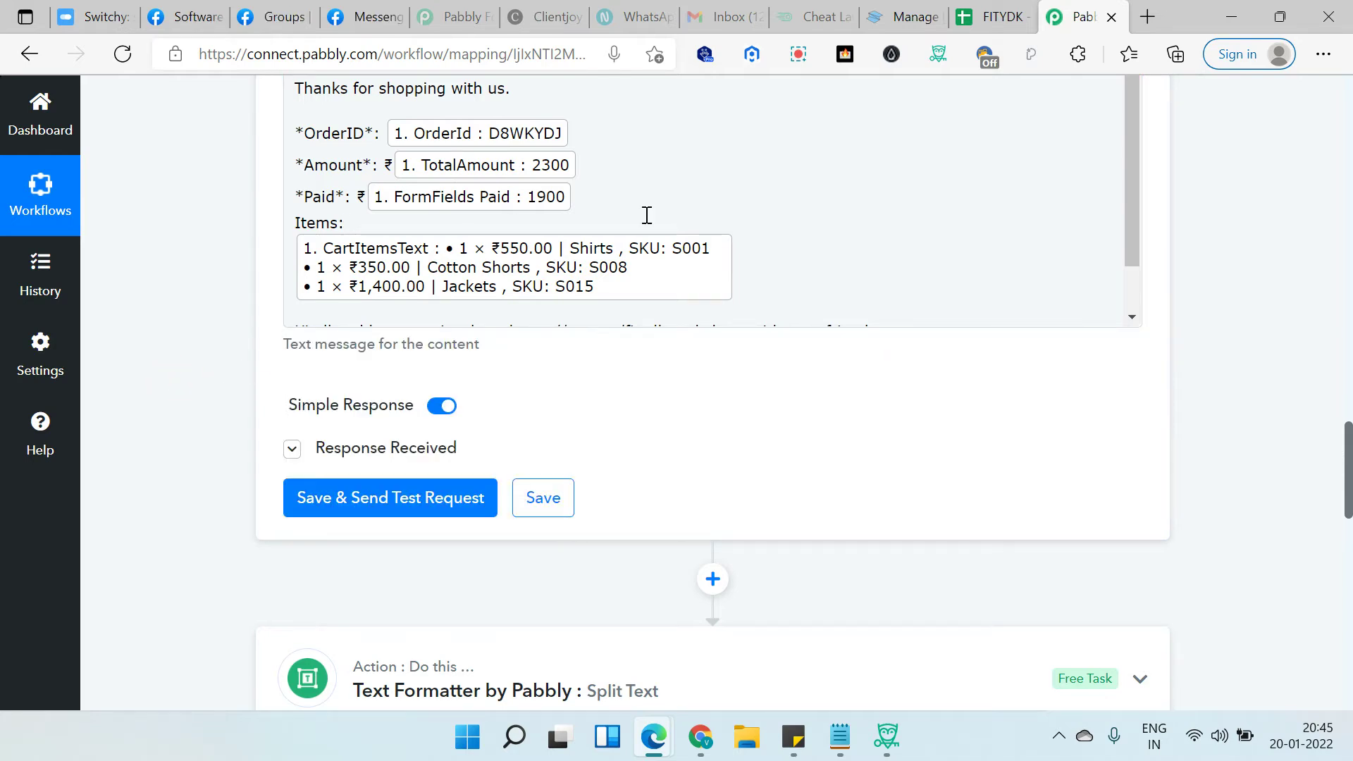
# Examine the review link and closing lines of the WhatsApp message
pyautogui.scroll(-1, 898, 233)
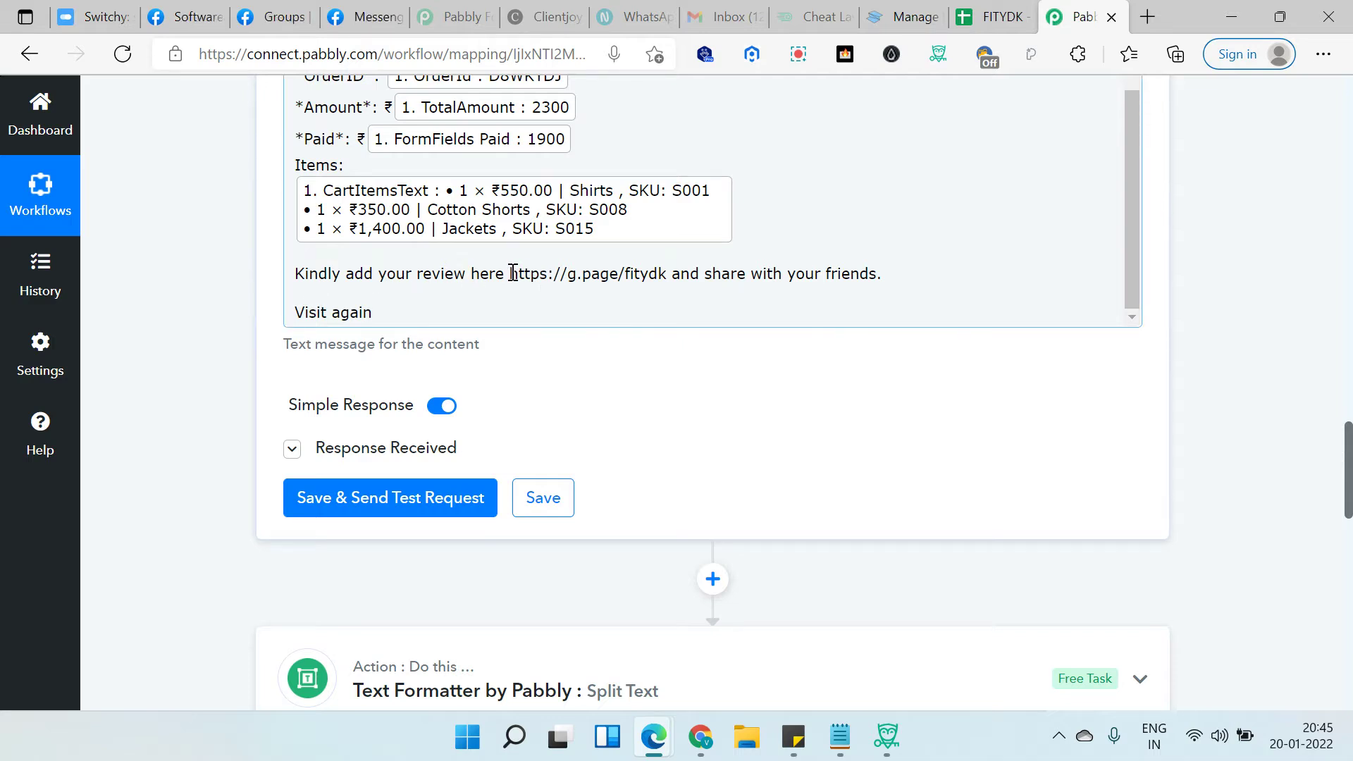
pyautogui.moveTo(513, 274); pyautogui.dragTo(668, 274)
pyautogui.click(550, 285)
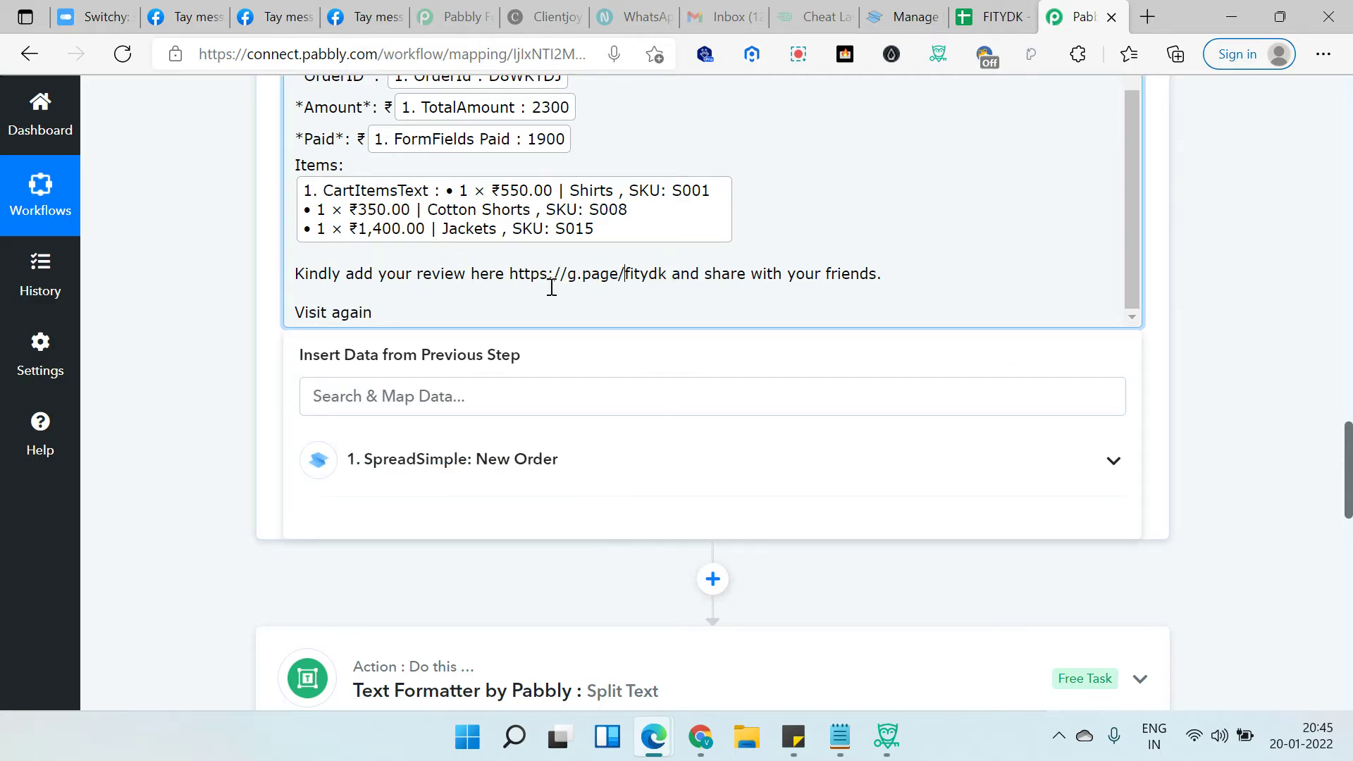
pyautogui.click(223, 294)
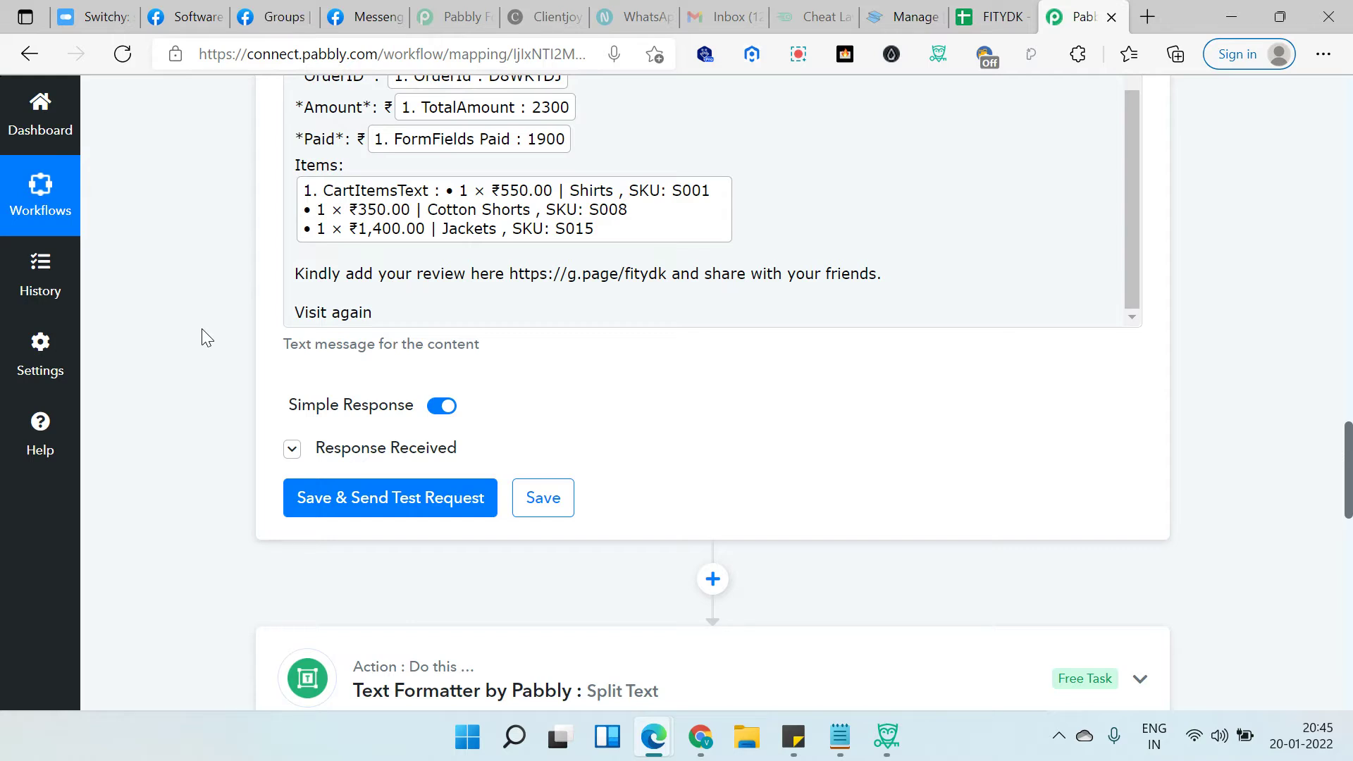
# Expand the Text Formatter Split Text action and review the text it splits
pyautogui.scroll(-3, 201, 330)
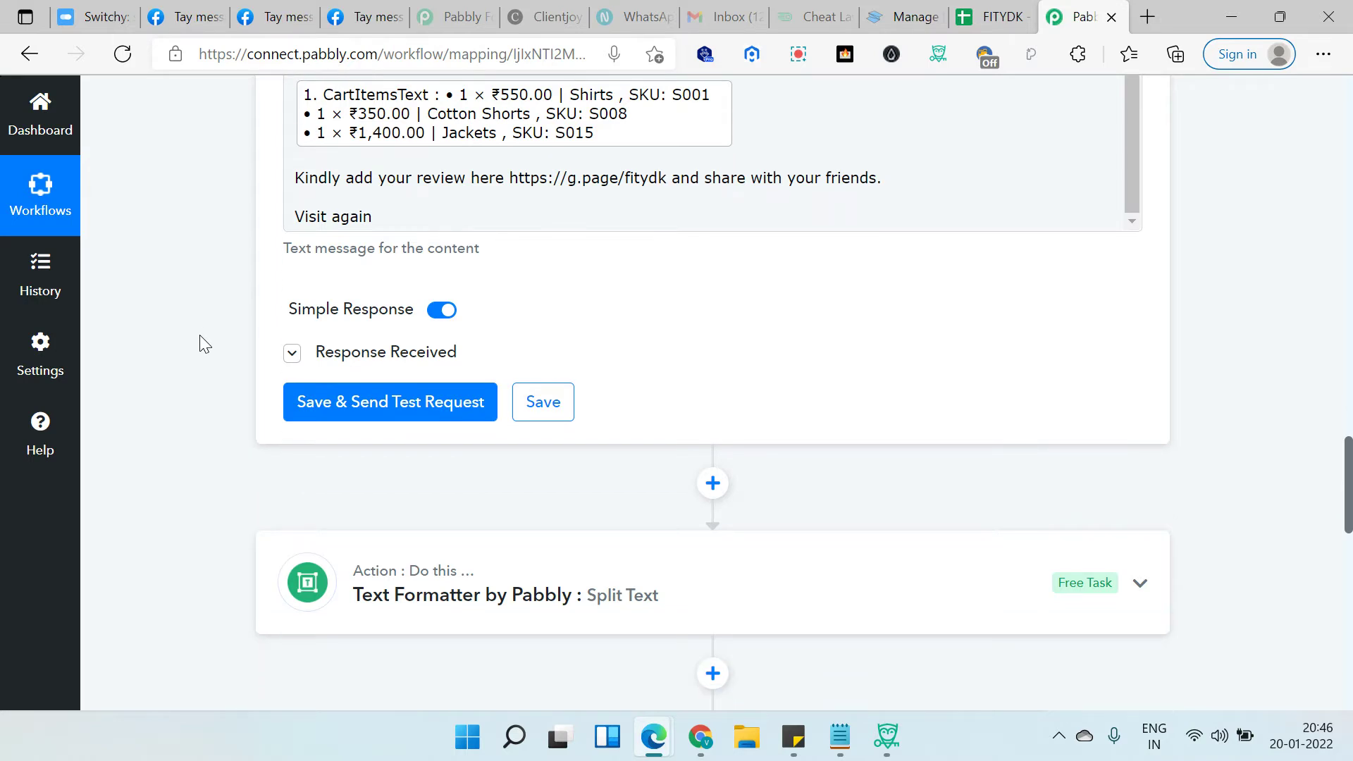
pyautogui.scroll(1, 200, 336)
pyautogui.scroll(-2, 201, 332)
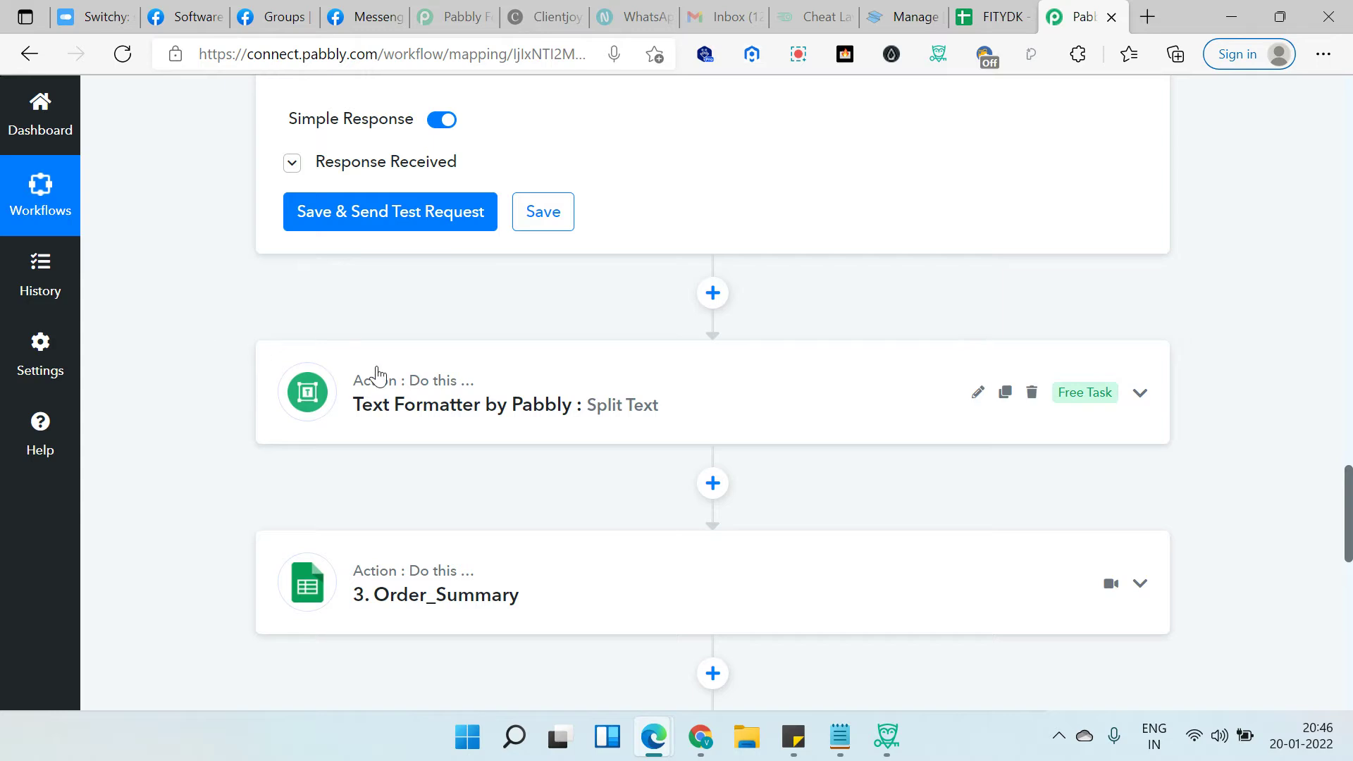
pyautogui.click(600, 417)
pyautogui.scroll(-6, 217, 390)
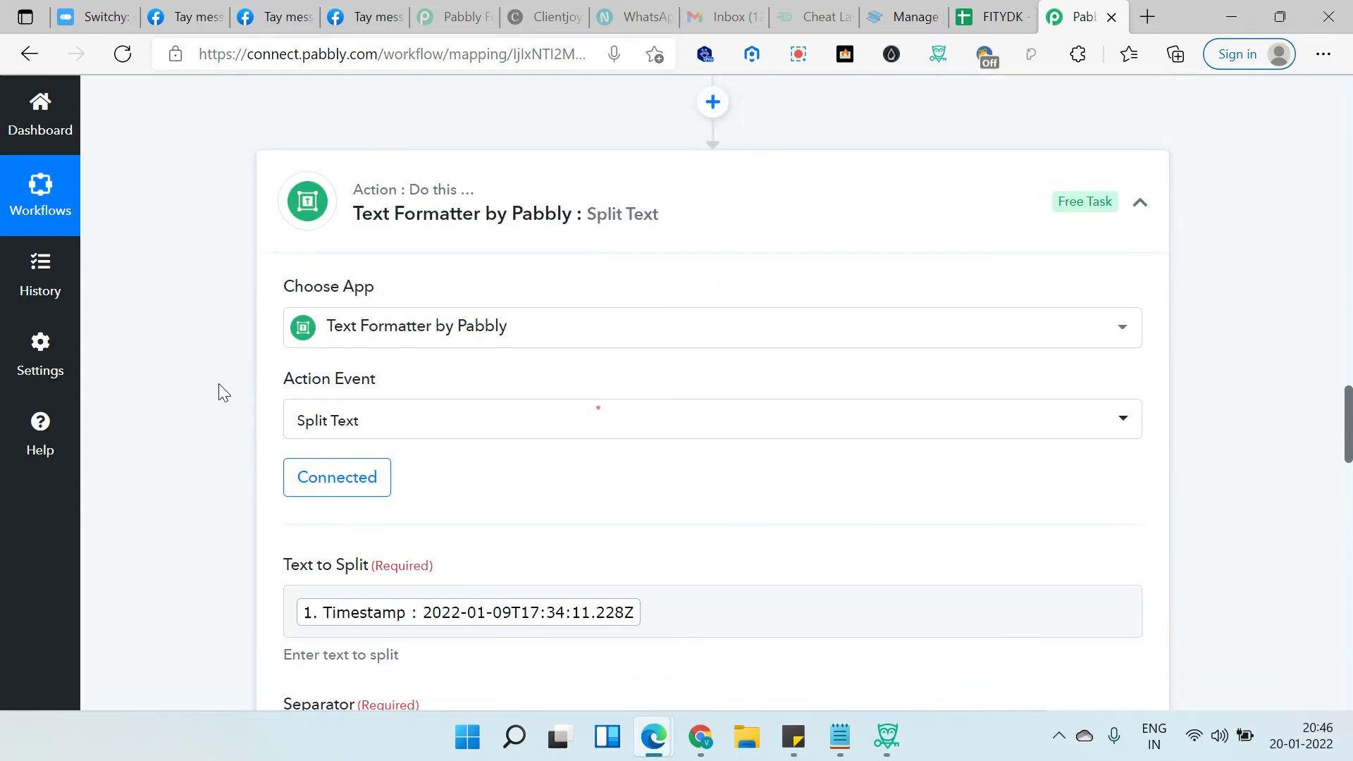
pyautogui.scroll(-2, 459, 379)
# Go back to the SpreadSimple trigger's received response and examine the Timestamp value's format
pyautogui.scroll(15, 493, 395)
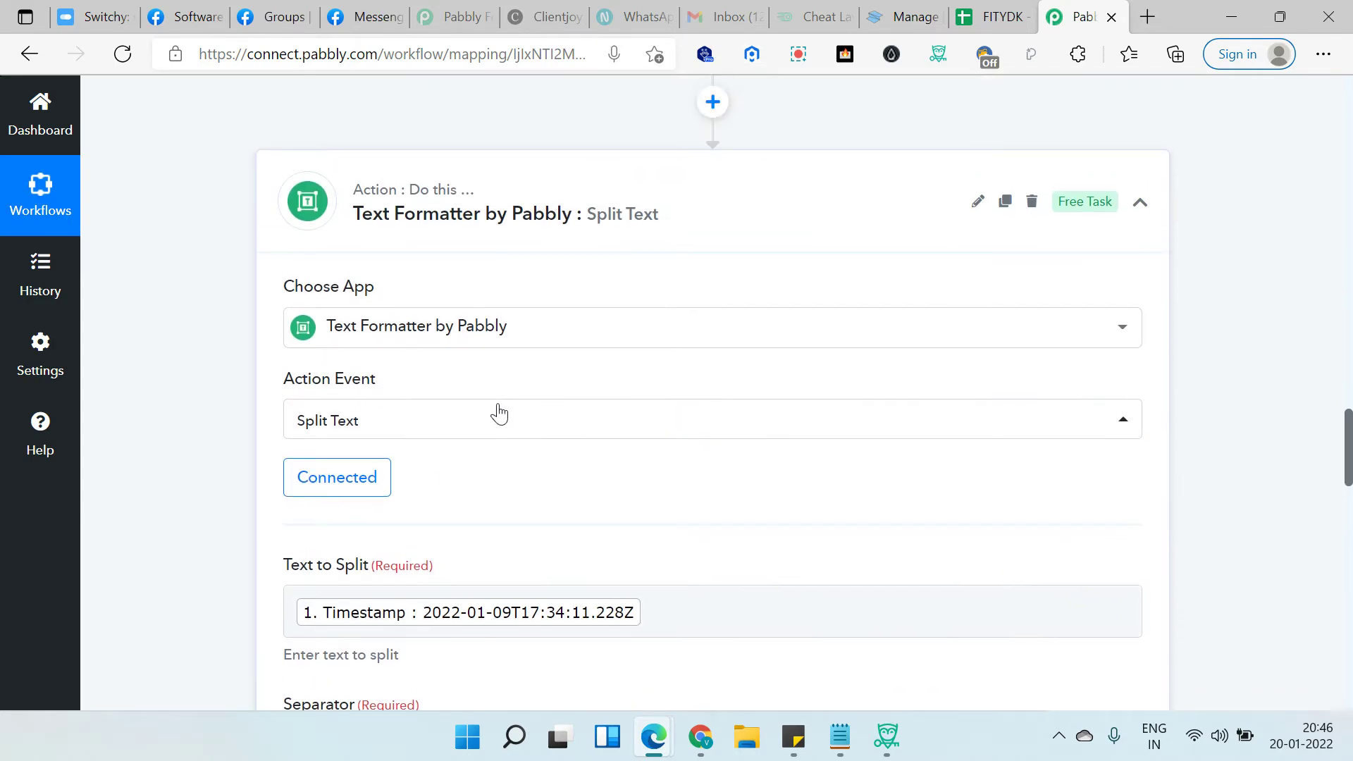
pyautogui.scroll(8, 278, 346)
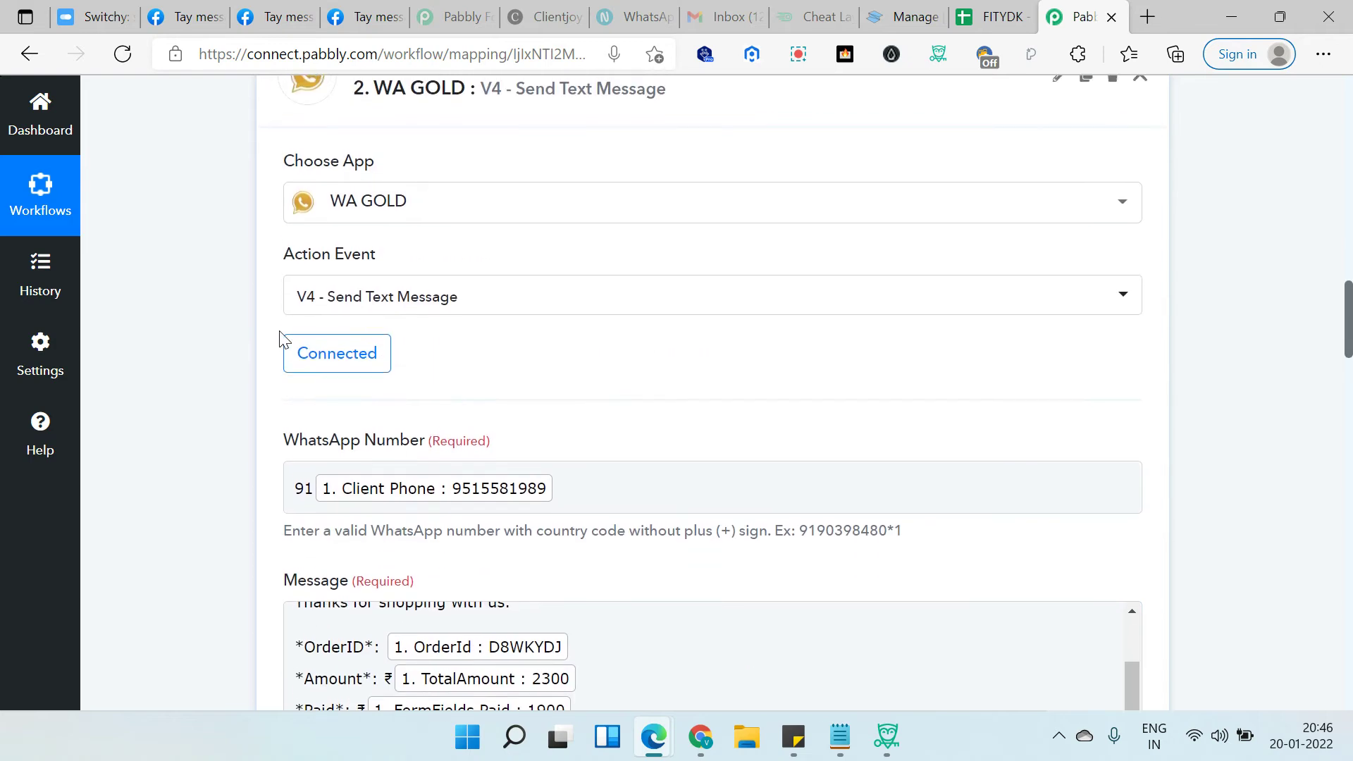
pyautogui.scroll(5, 280, 340)
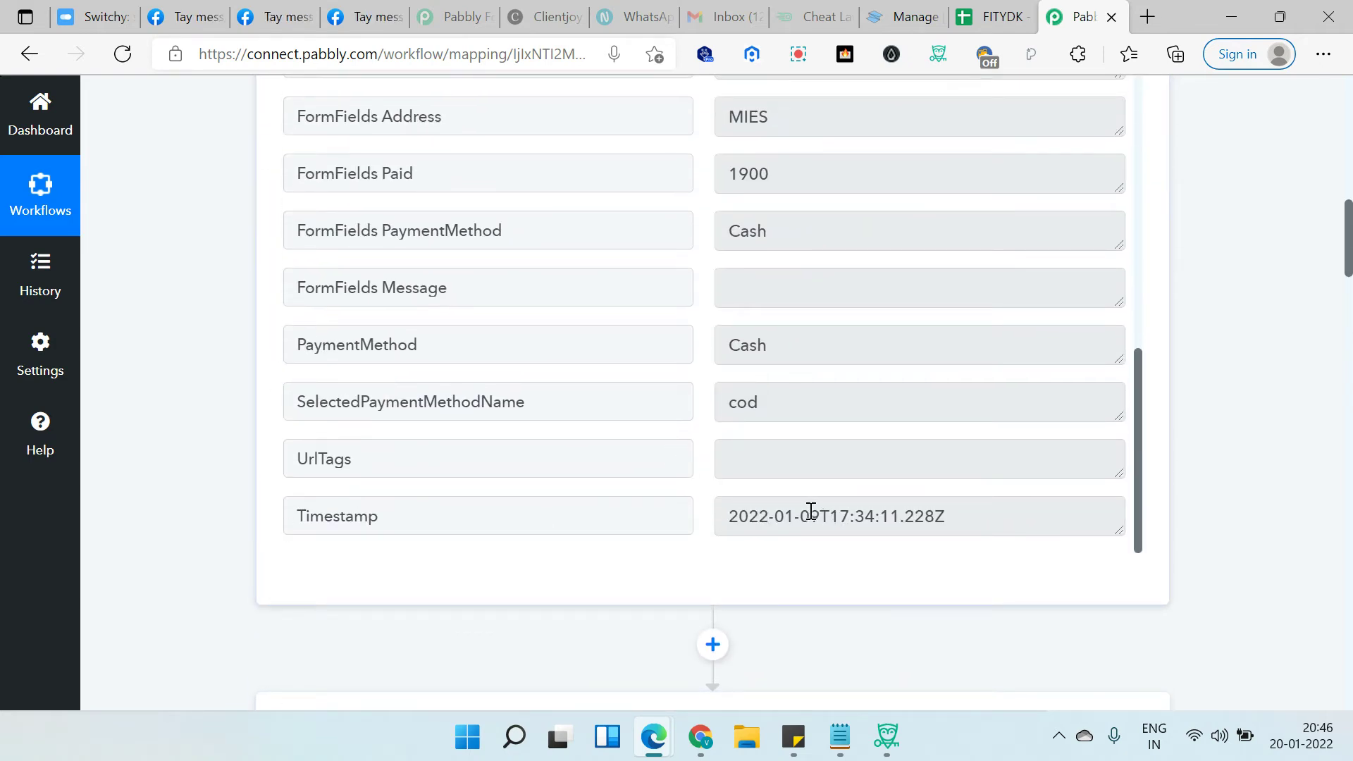
pyautogui.scroll(-4, 266, 520)
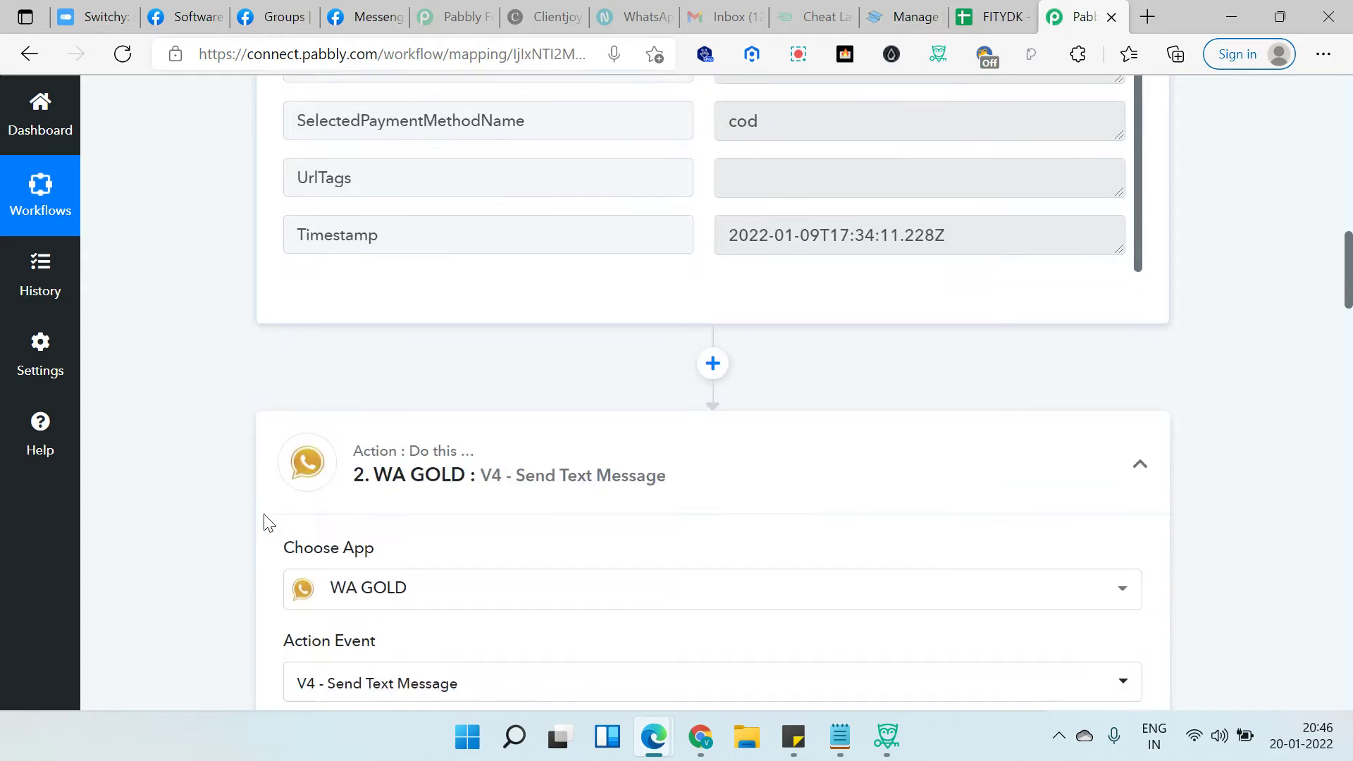
pyautogui.moveTo(820, 231); pyautogui.dragTo(613, 263)
pyautogui.click(215, 380)
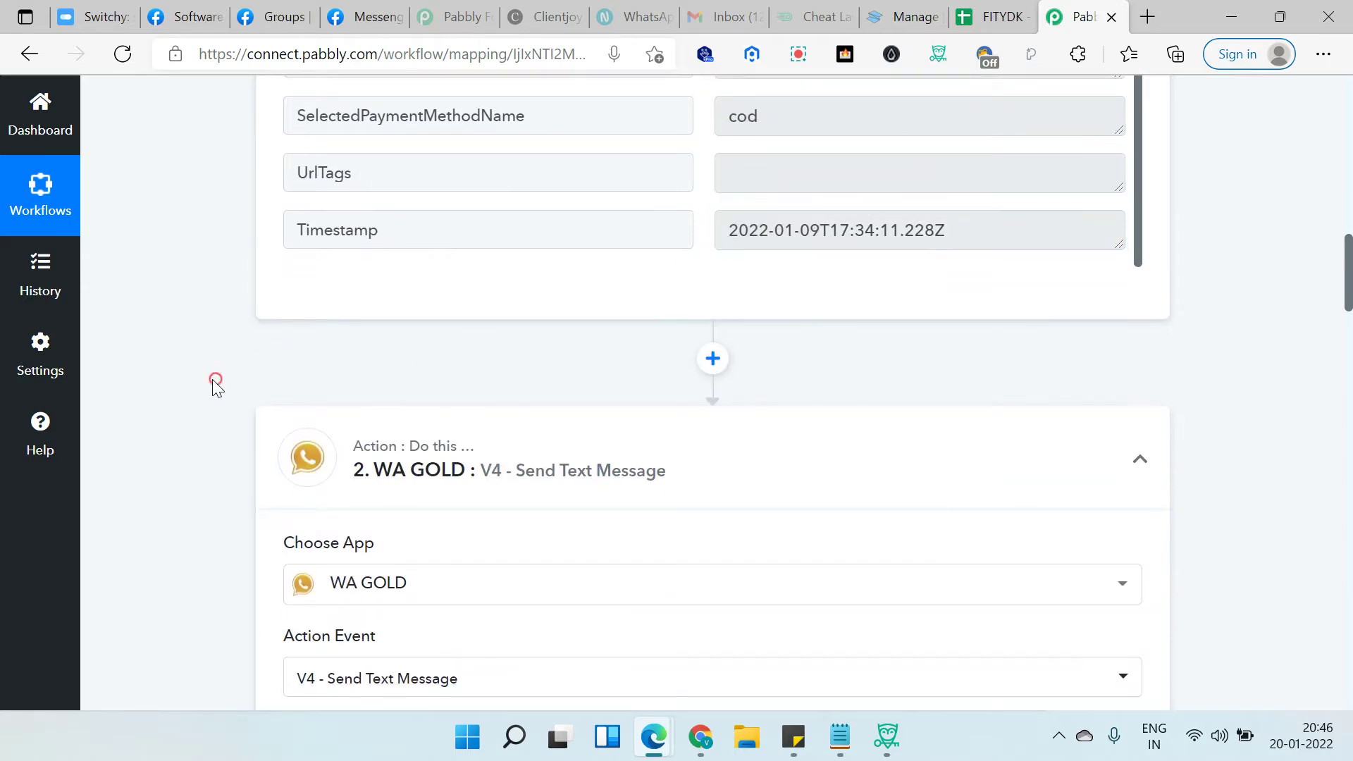
# Return to the Split Text action and review its separator, segment index and received result
pyautogui.scroll(-20, 215, 380)
pyautogui.scroll(-6, 234, 385)
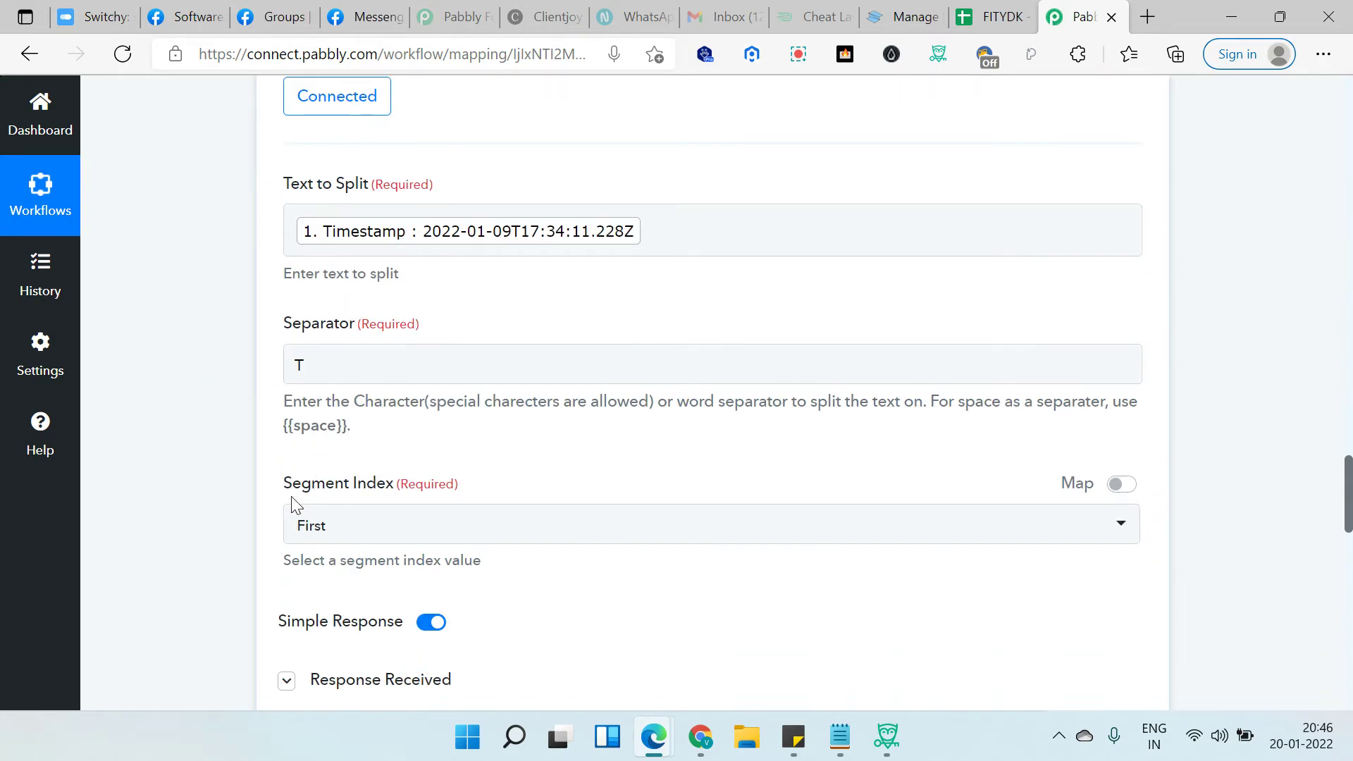
pyautogui.scroll(-3, 294, 498)
pyautogui.click(855, 541)
pyautogui.moveTo(855, 541); pyautogui.dragTo(409, 553)
pyautogui.click(214, 497)
pyautogui.scroll(3, 214, 497)
pyautogui.scroll(7, 401, 266)
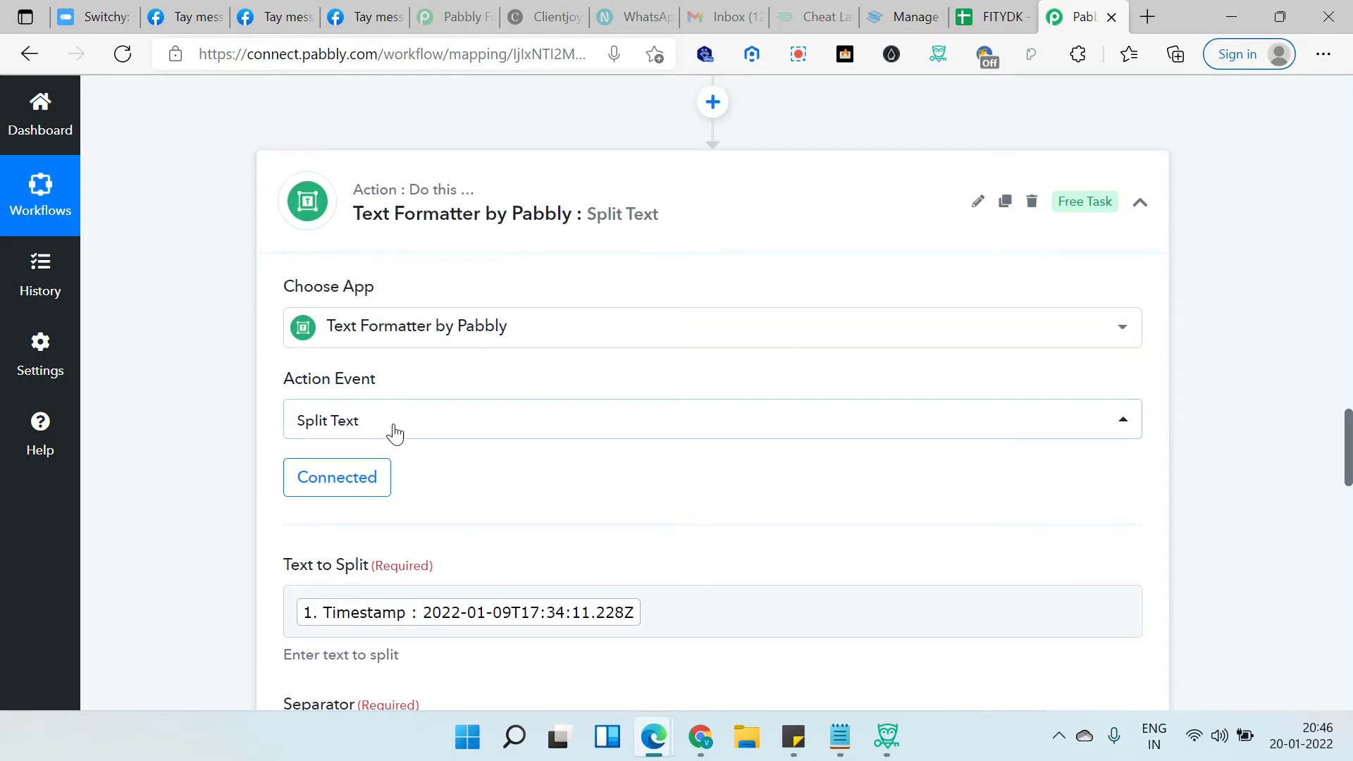
pyautogui.scroll(-10, 190, 462)
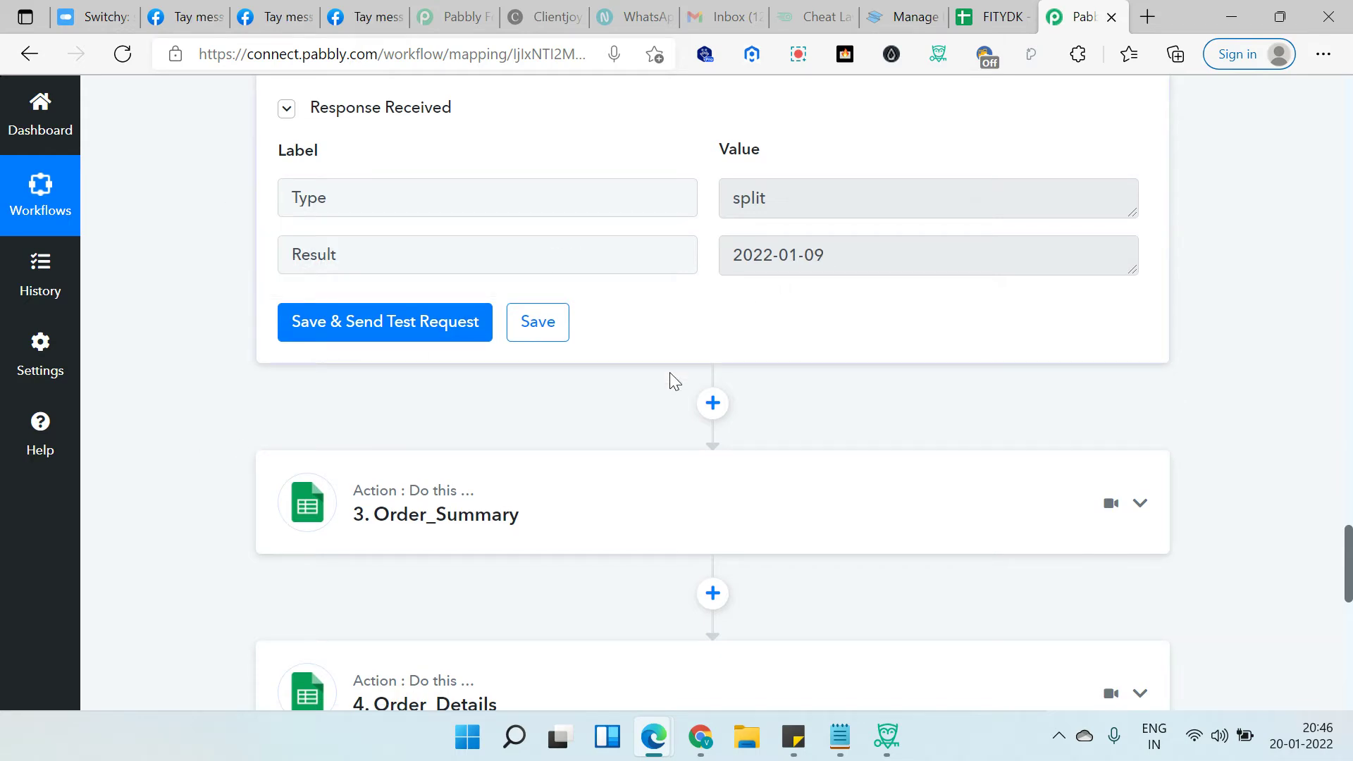
# Expand the Order_Summary Google Sheets action and review its spreadsheet, sheet, OrderID, Total, Paid and Balance mappings
pyautogui.scroll(2, 710, 284)
pyautogui.scroll(-3, 598, 281)
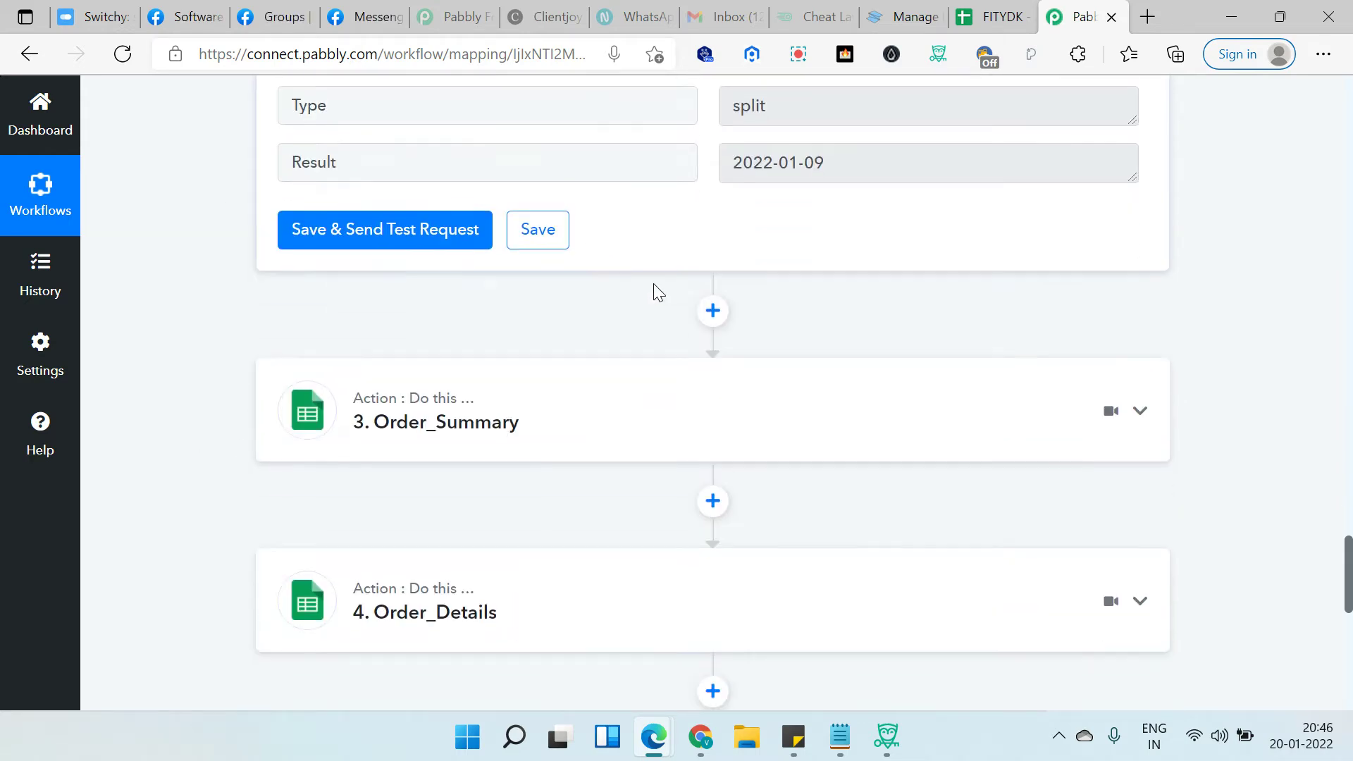
pyautogui.click(656, 393)
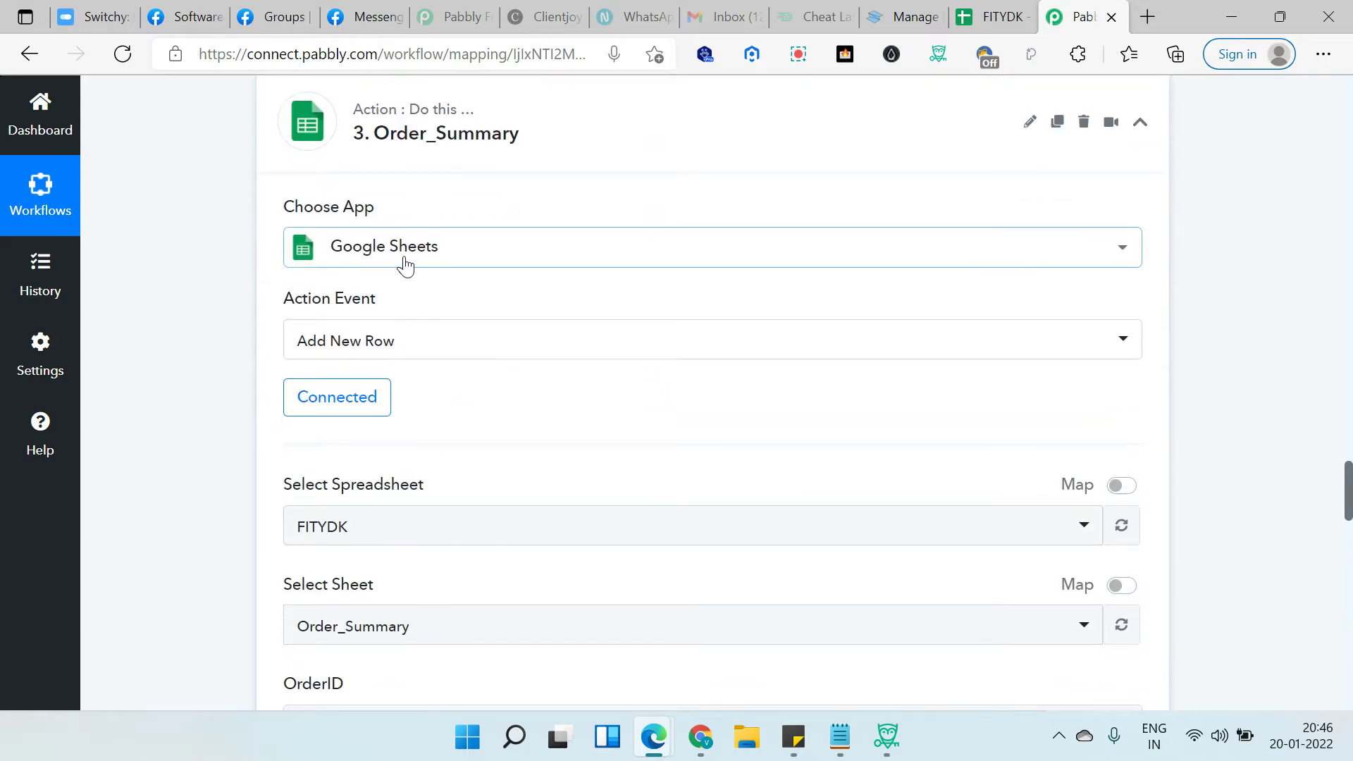
pyautogui.scroll(-4, 349, 297)
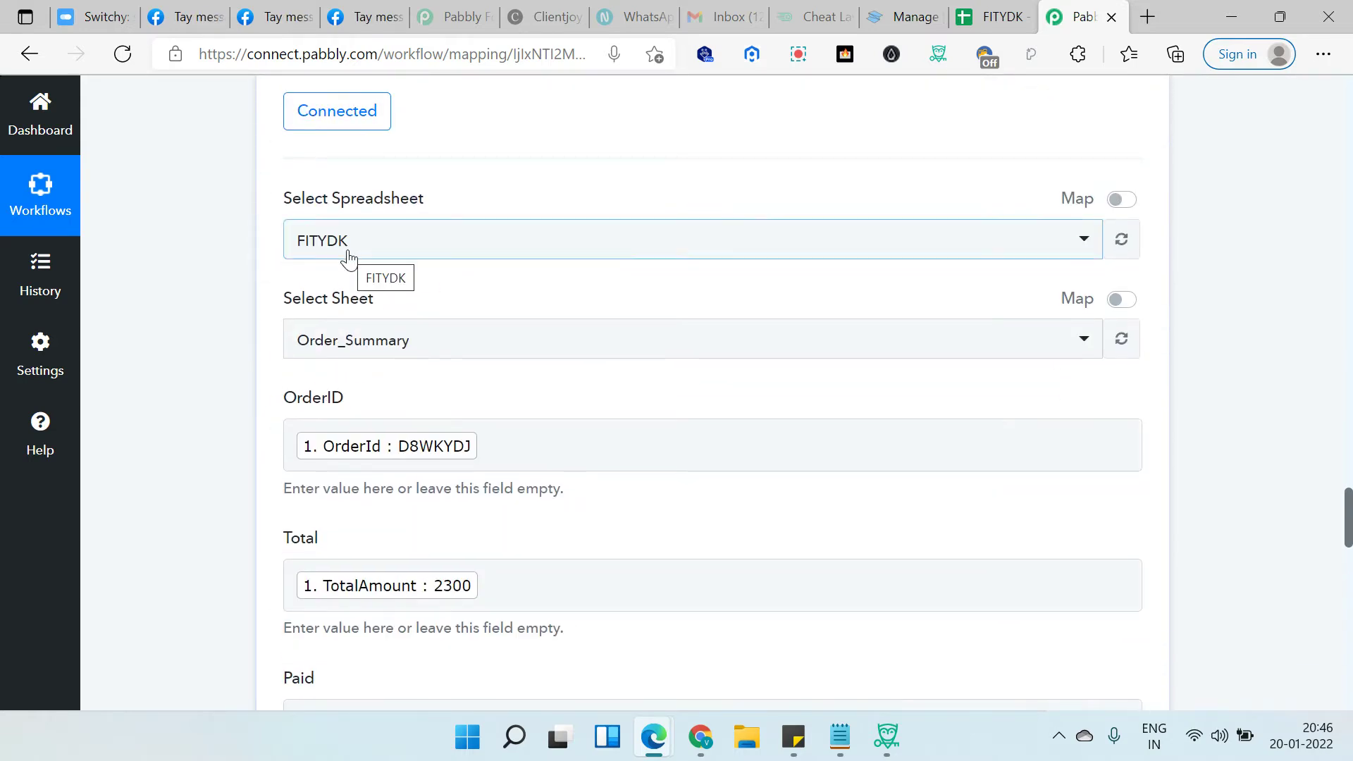
pyautogui.scroll(-1, 520, 430)
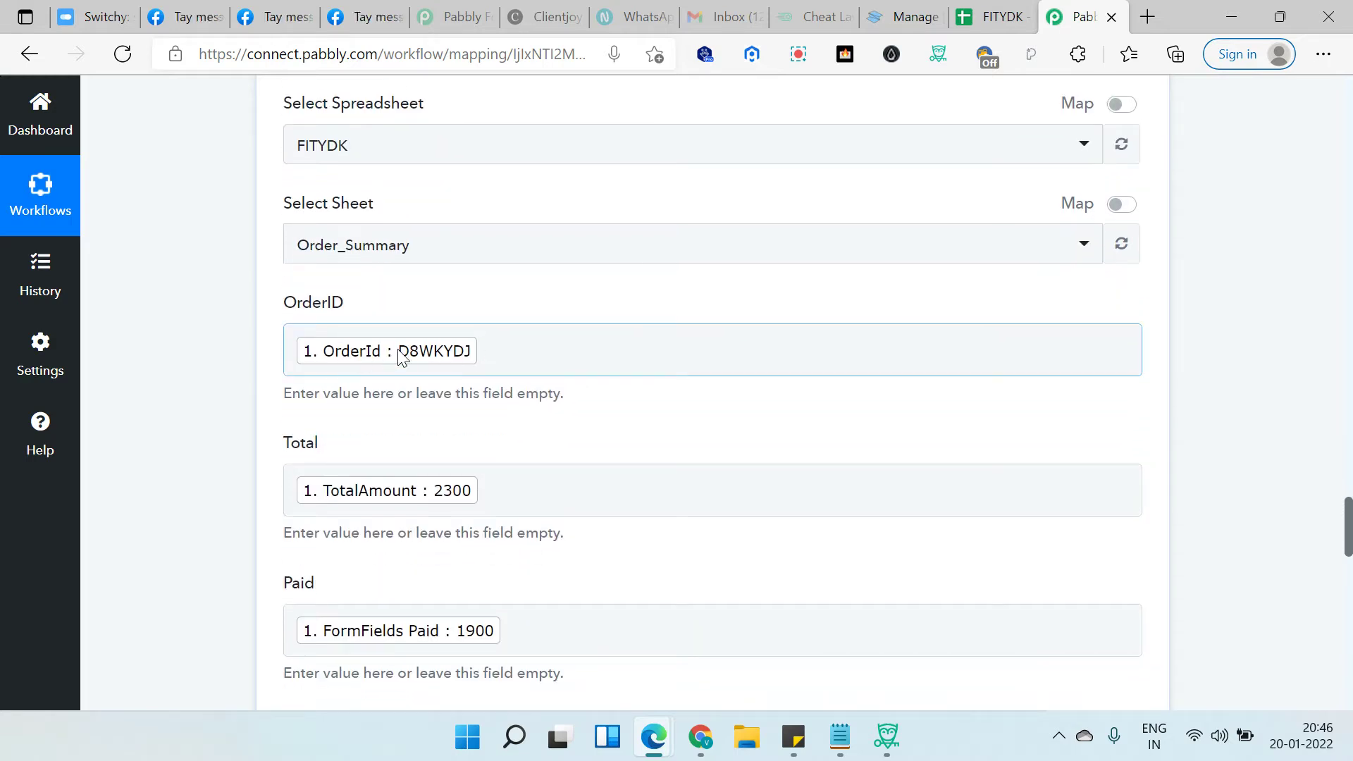
pyautogui.scroll(-1, 440, 490)
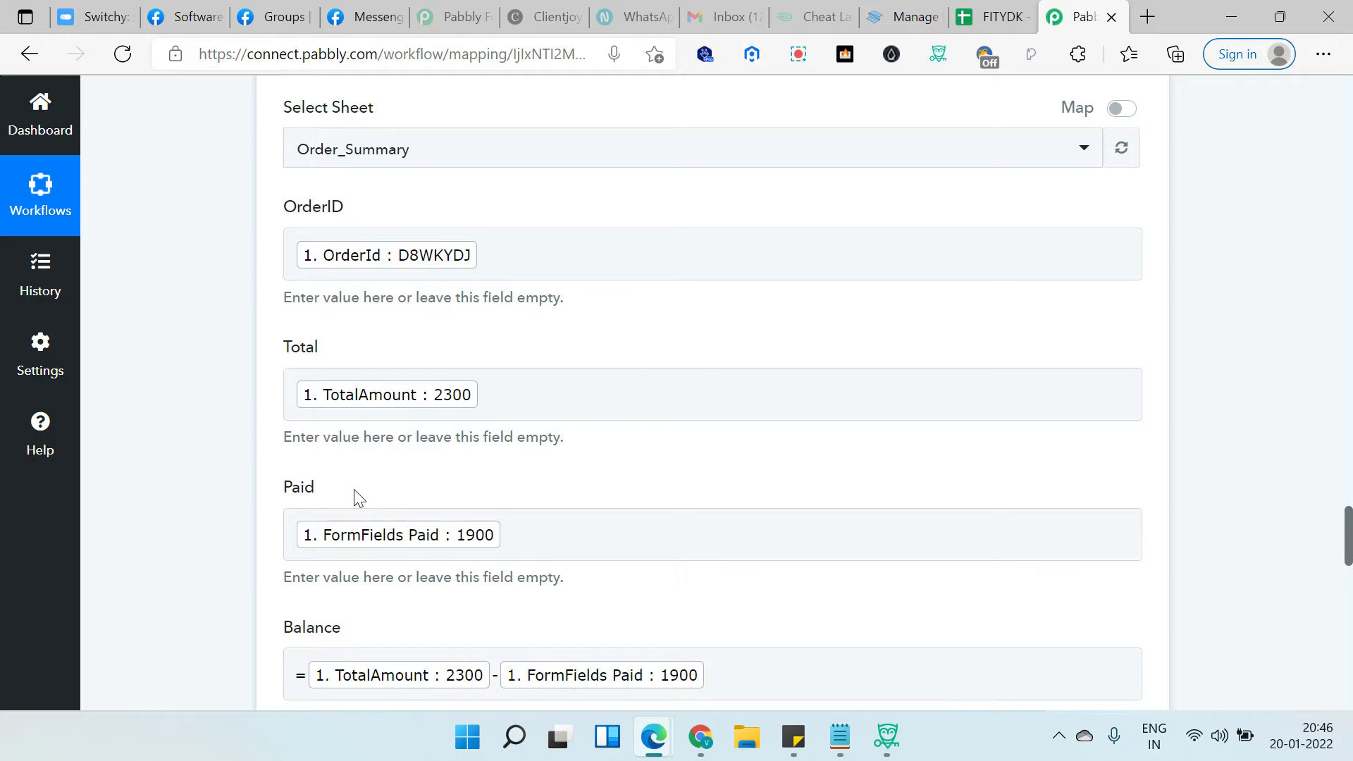
pyautogui.scroll(-1, 367, 482)
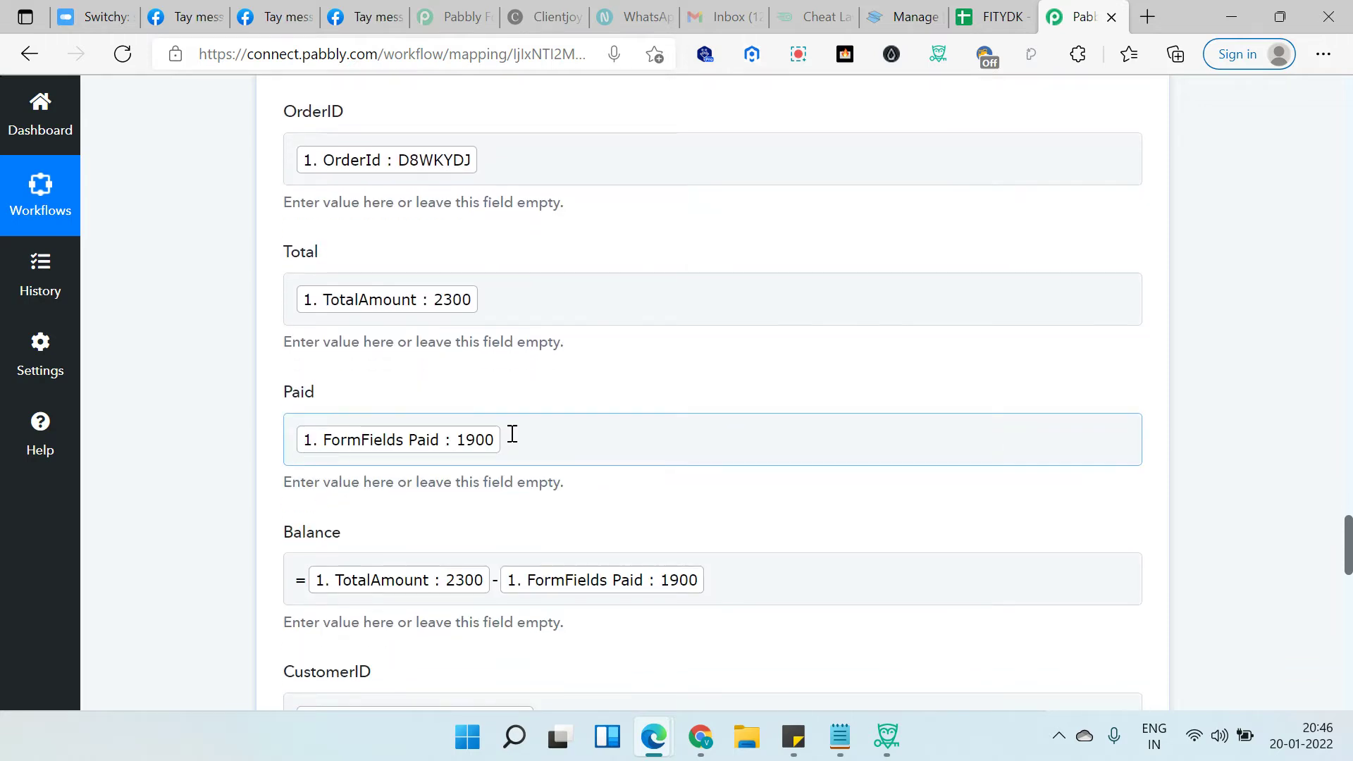
pyautogui.scroll(-1, 512, 434)
# Switch to the FITYDK spreadsheet and inspect order D8WKYDJ's Total, Paid, Balance and CustomerID cells in the Order_Summary sheet
pyautogui.moveTo(654, 736)
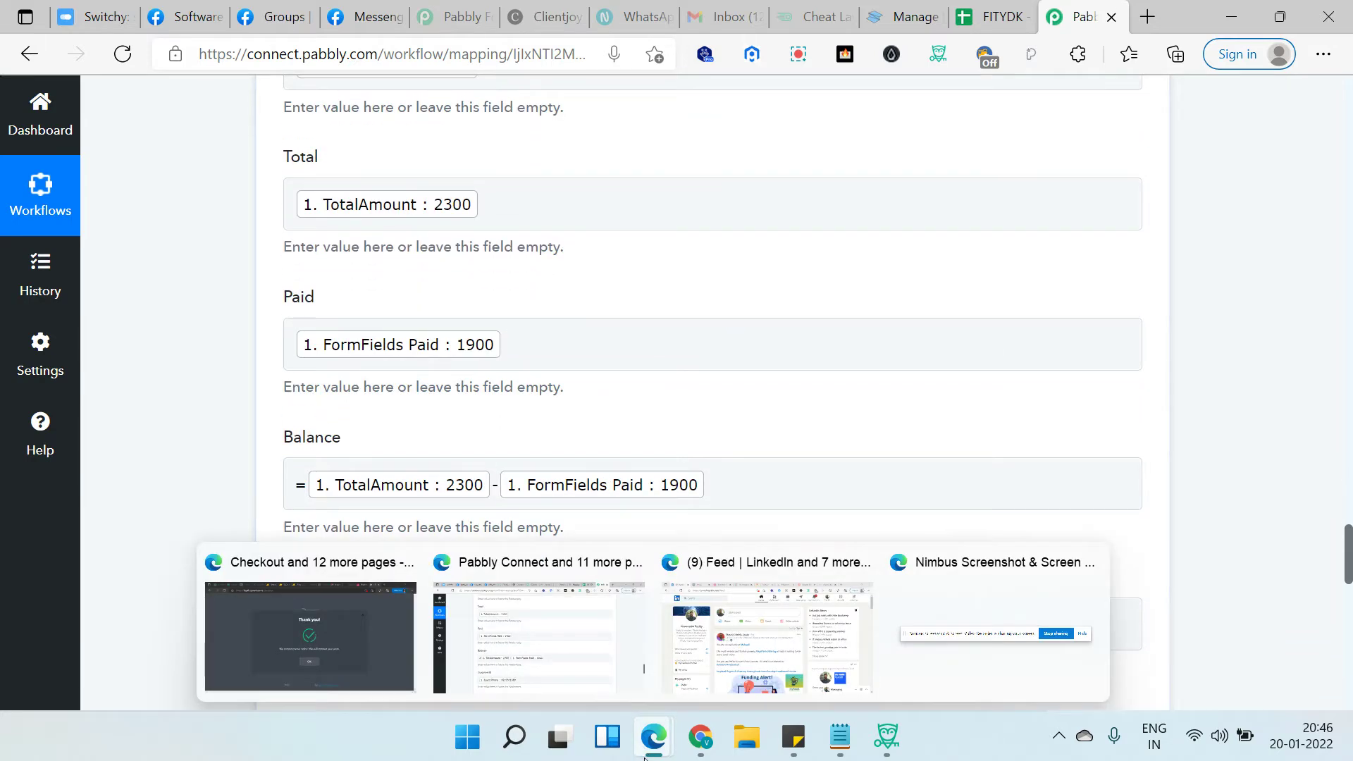
pyautogui.click(980, 10)
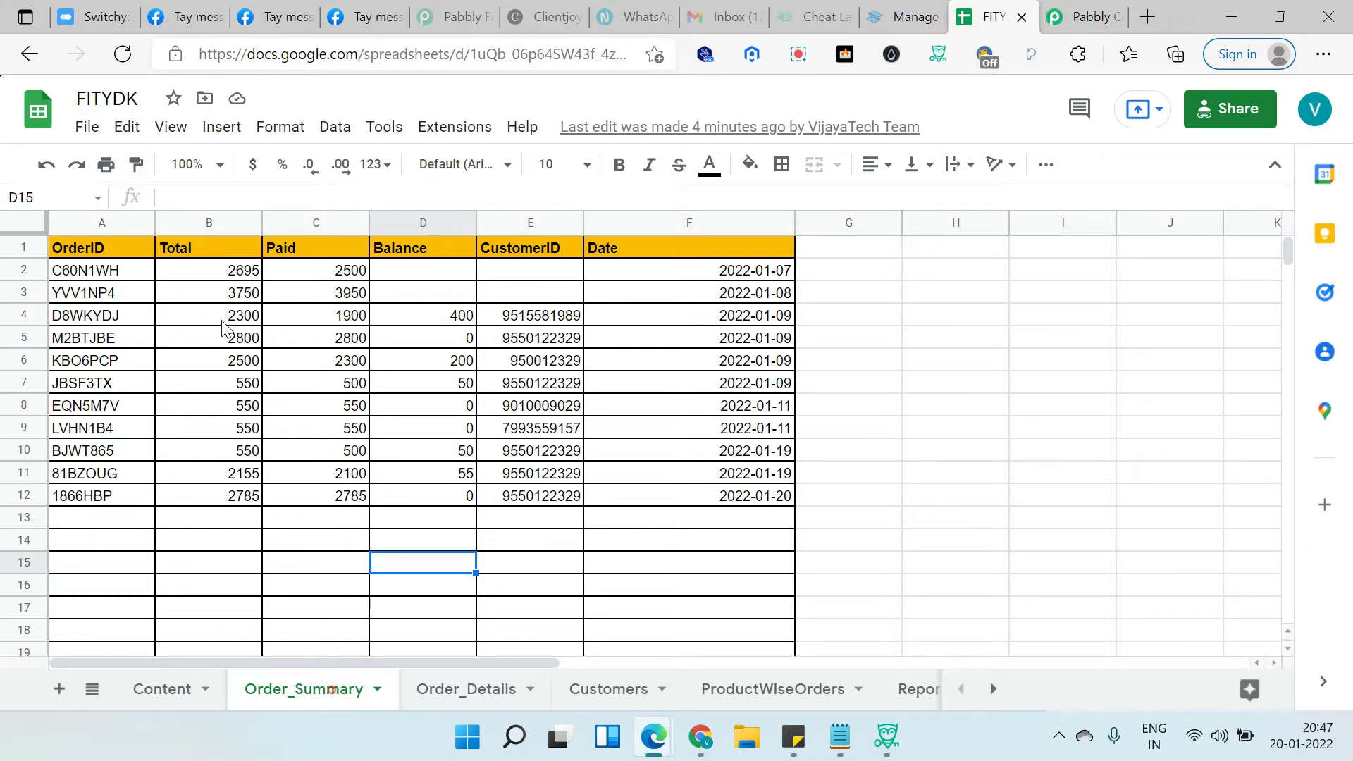
pyautogui.click(231, 318)
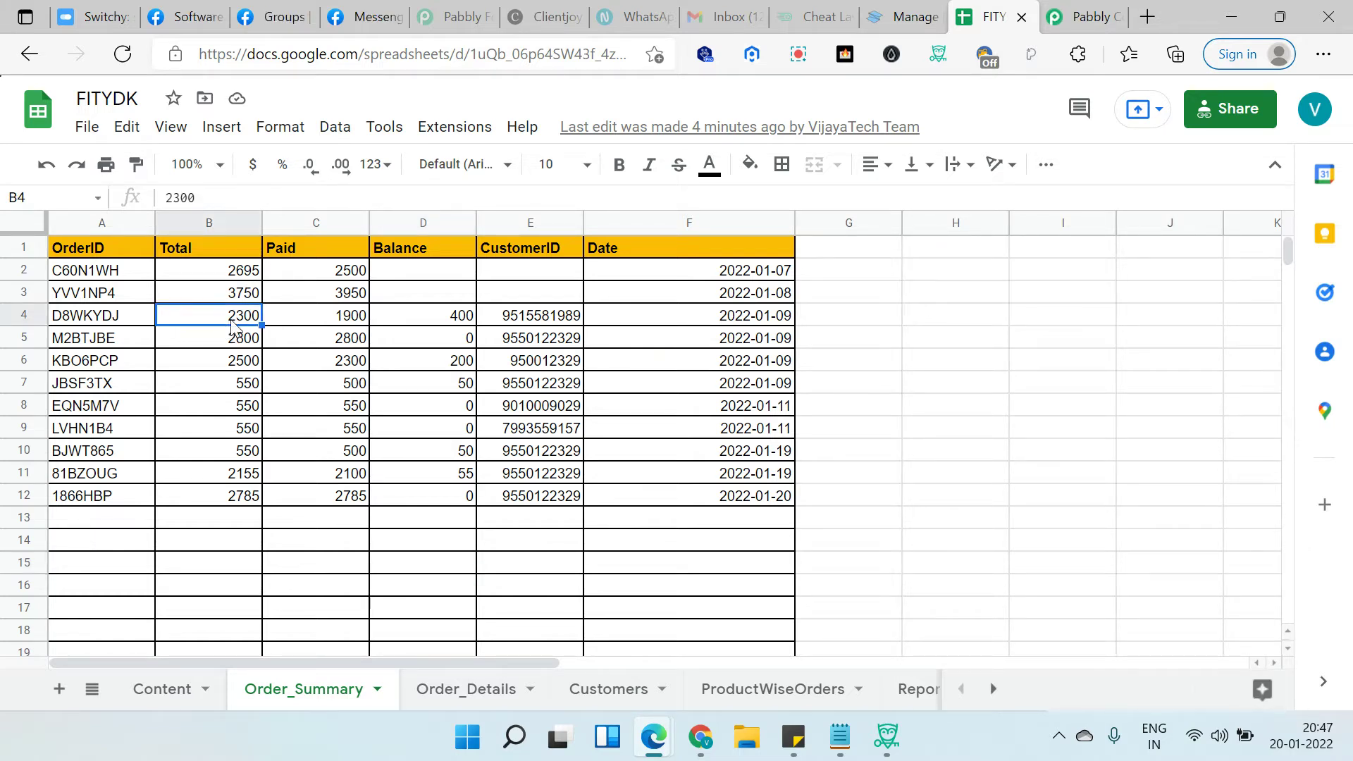
pyautogui.click(324, 321)
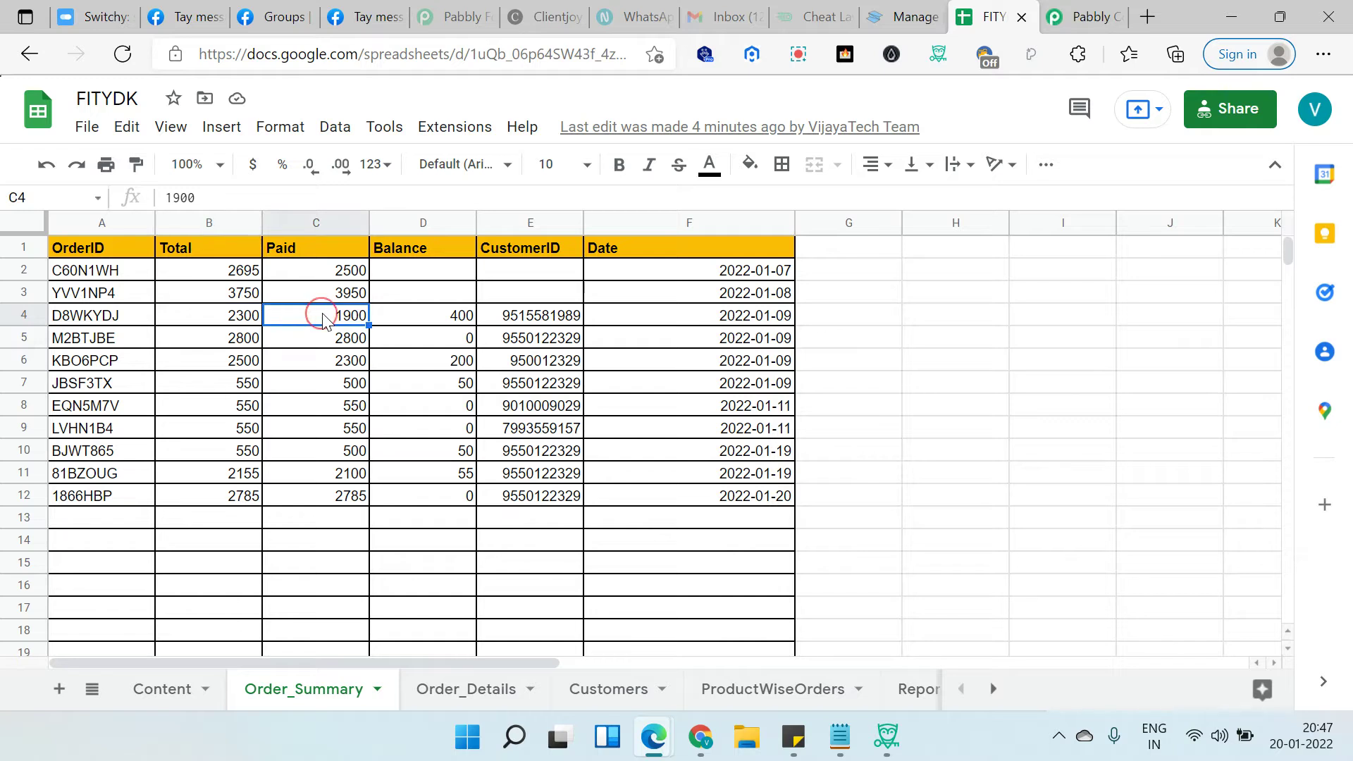
pyautogui.click(460, 321)
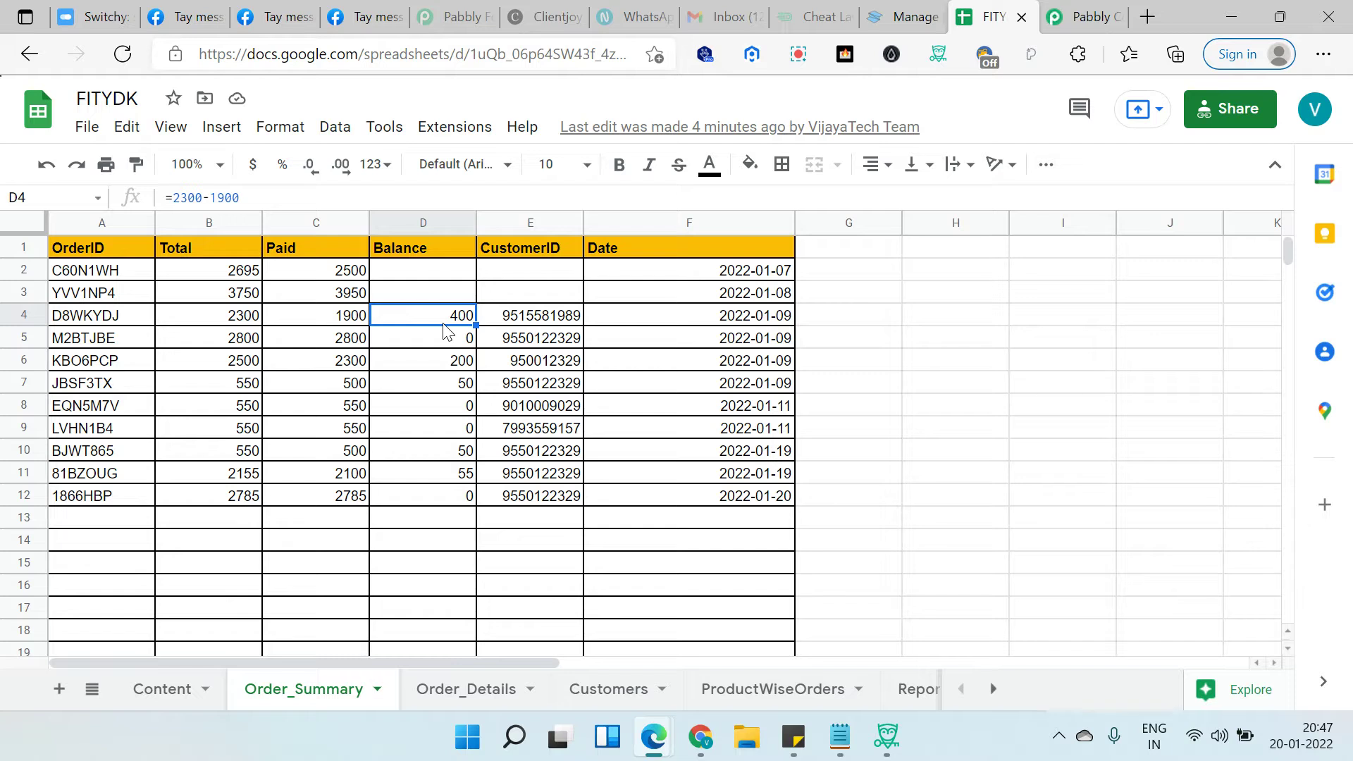
pyautogui.doubleClick(519, 321)
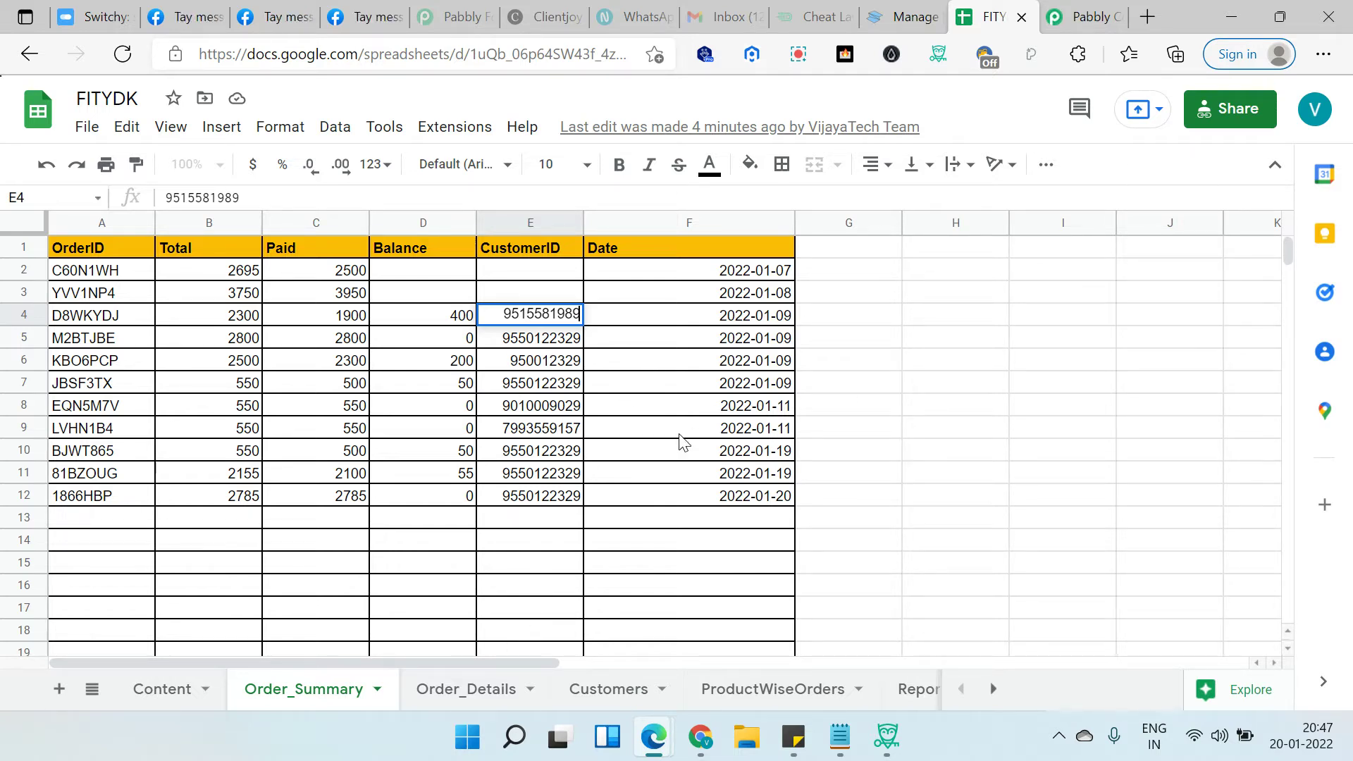
# Return to the workflow, check Order_Summary's CustomerID and Date mappings, and expand the Order_Details action to review its fields
pyautogui.hotkey('ctrl', 'Tab')
pyautogui.scroll(-4, 305, 459)
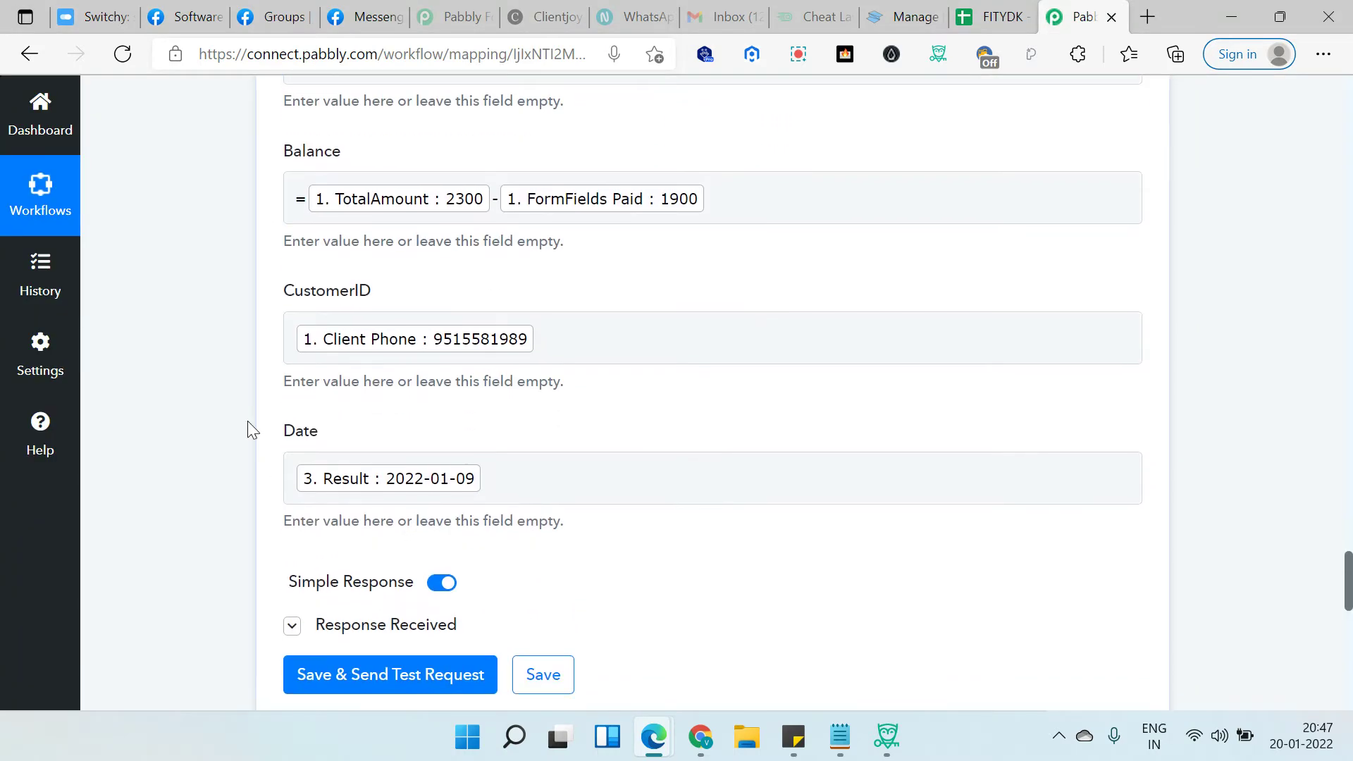
pyautogui.scroll(-5, 648, 395)
pyautogui.click(541, 478)
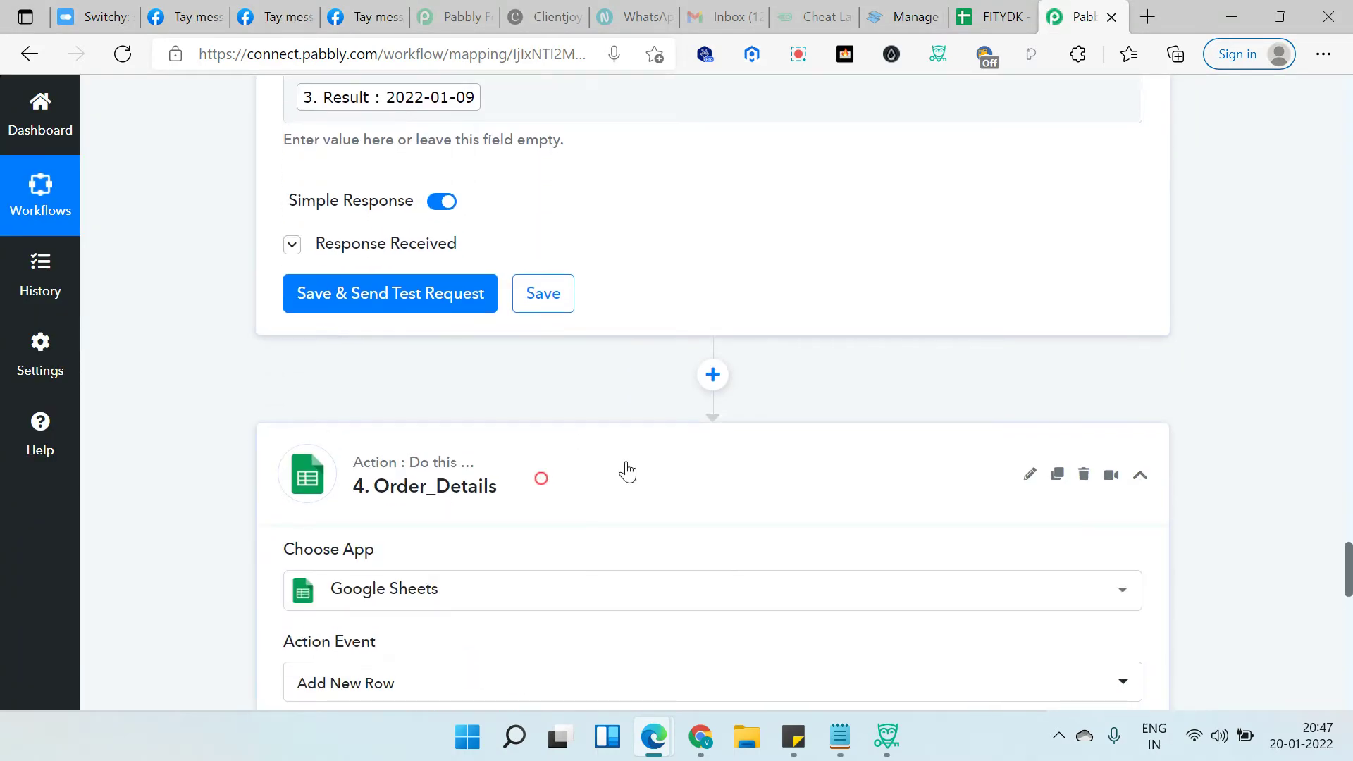
pyautogui.scroll(-8, 641, 477)
pyautogui.scroll(-4, 211, 384)
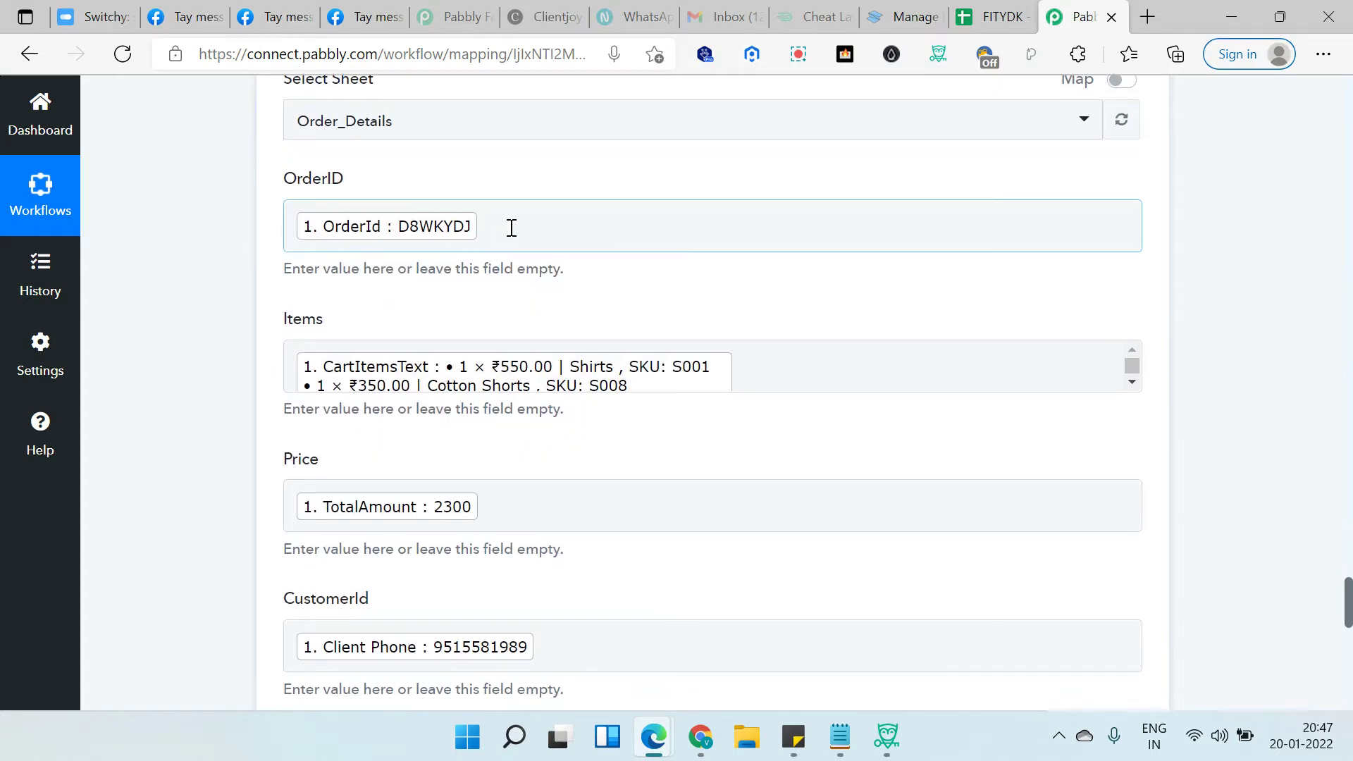
# Open the Order_Details sheet of the FITYDK spreadsheet and examine its column headers and the items recorded per order
pyautogui.hotkey('ctrl', 'shift', 'Tab')
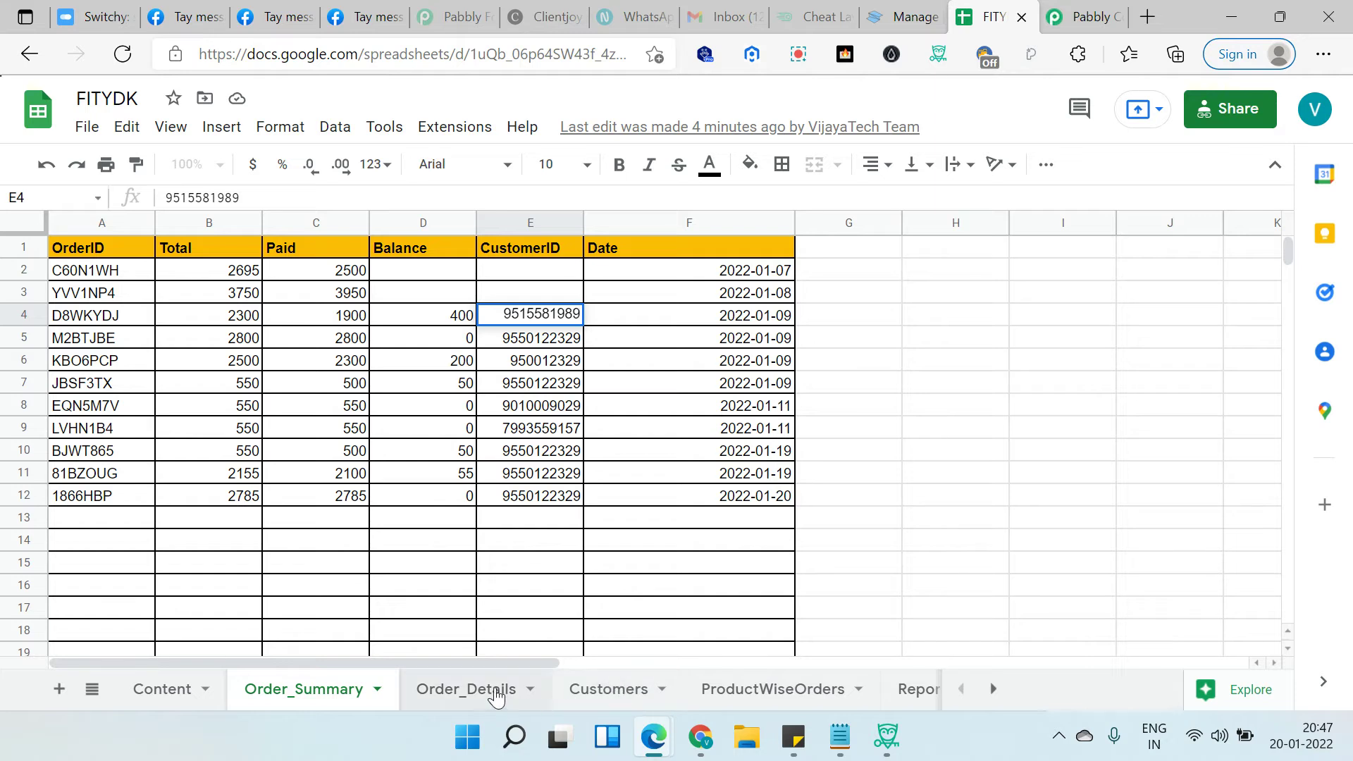
pyautogui.hotkey('ctrl', 'pagedown')
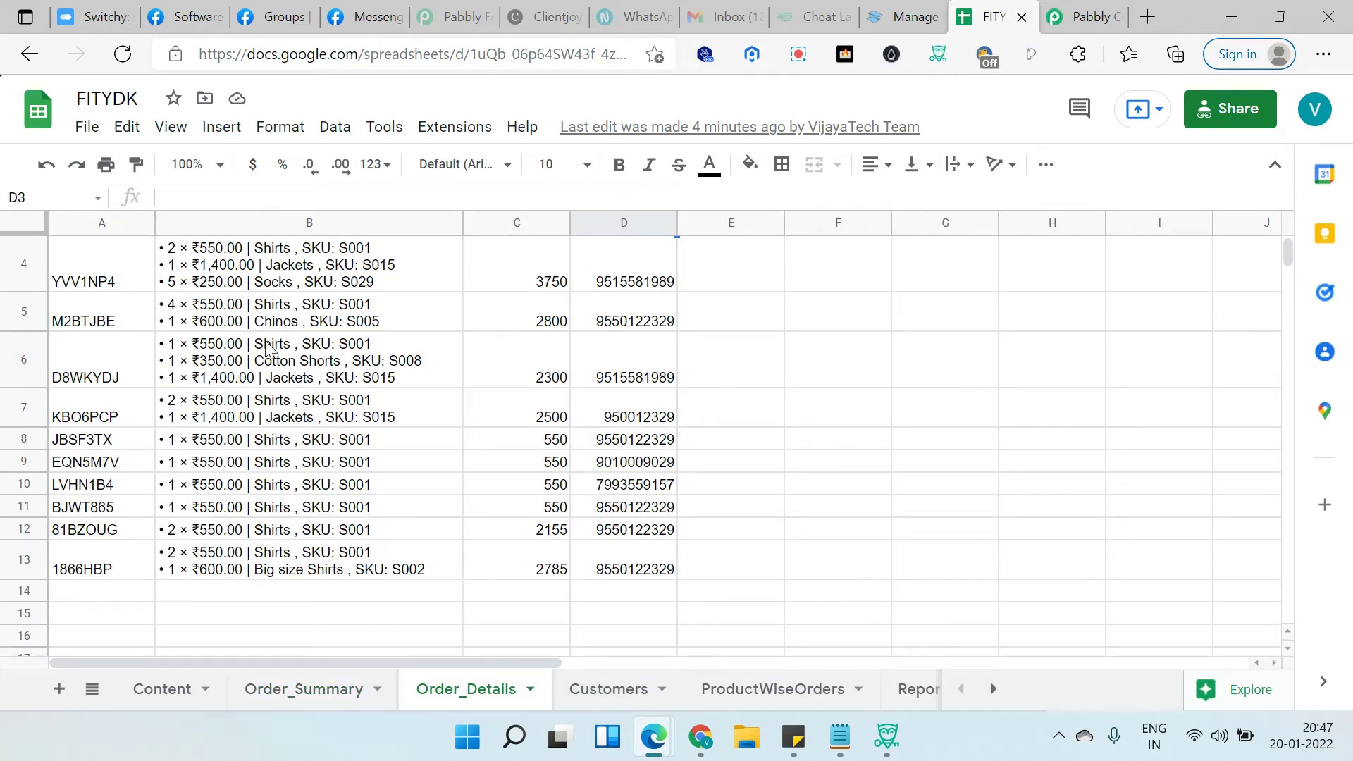
pyautogui.scroll(2, 258, 424)
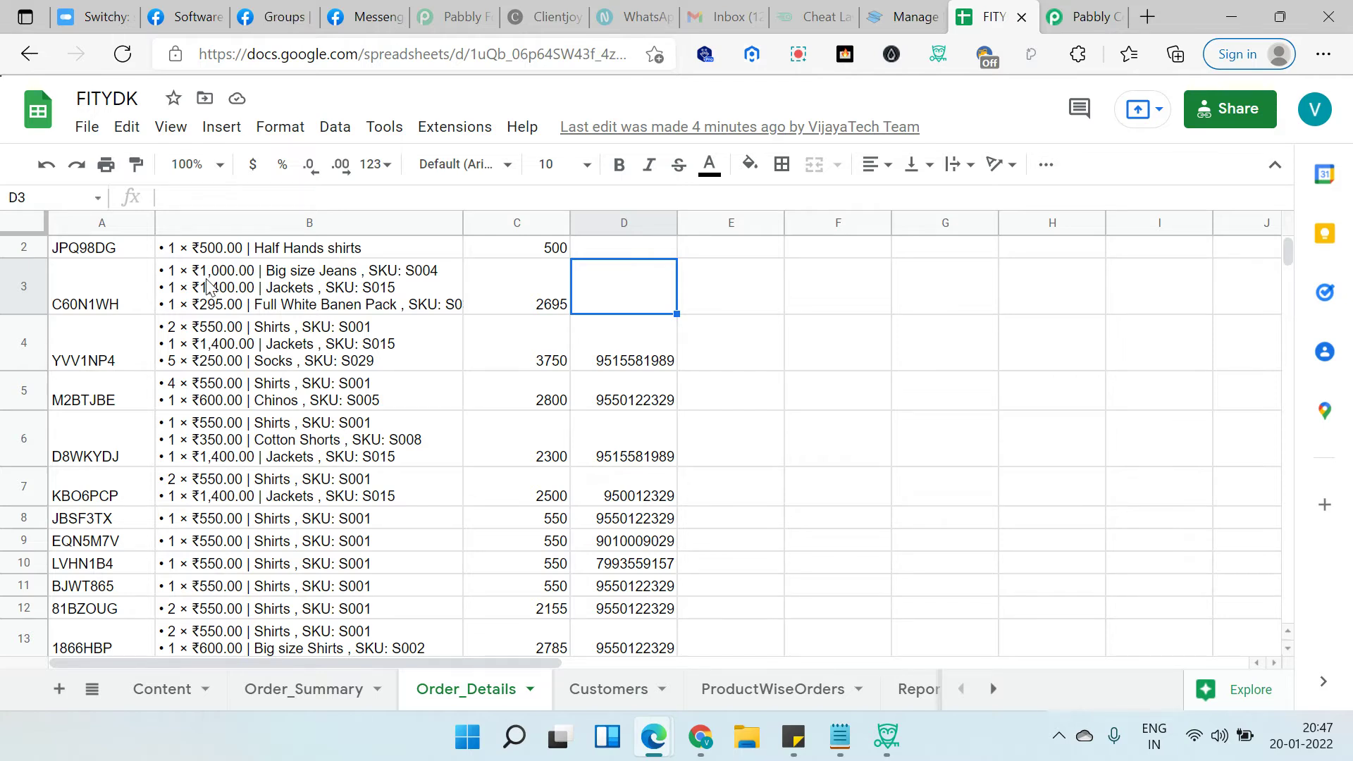
pyautogui.scroll(1, 305, 308)
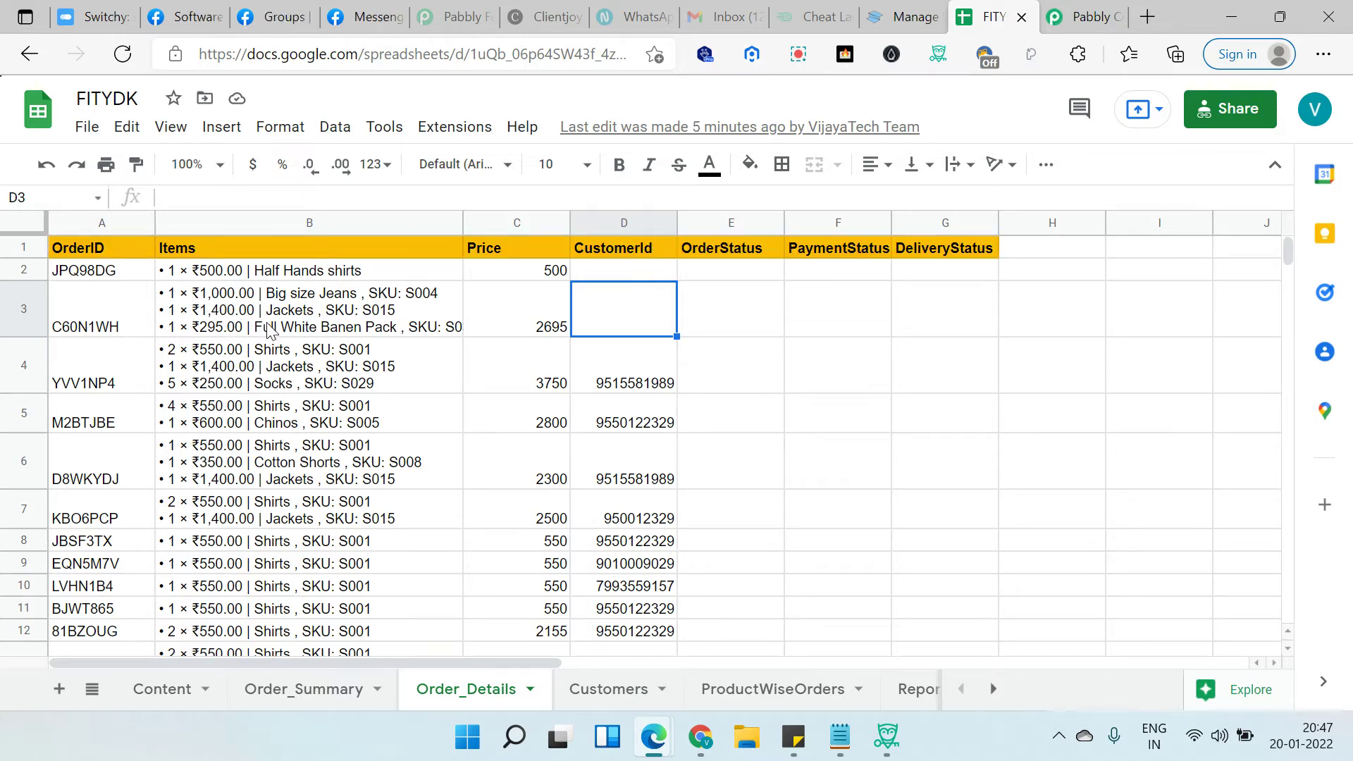
pyautogui.scroll(-3, 331, 416)
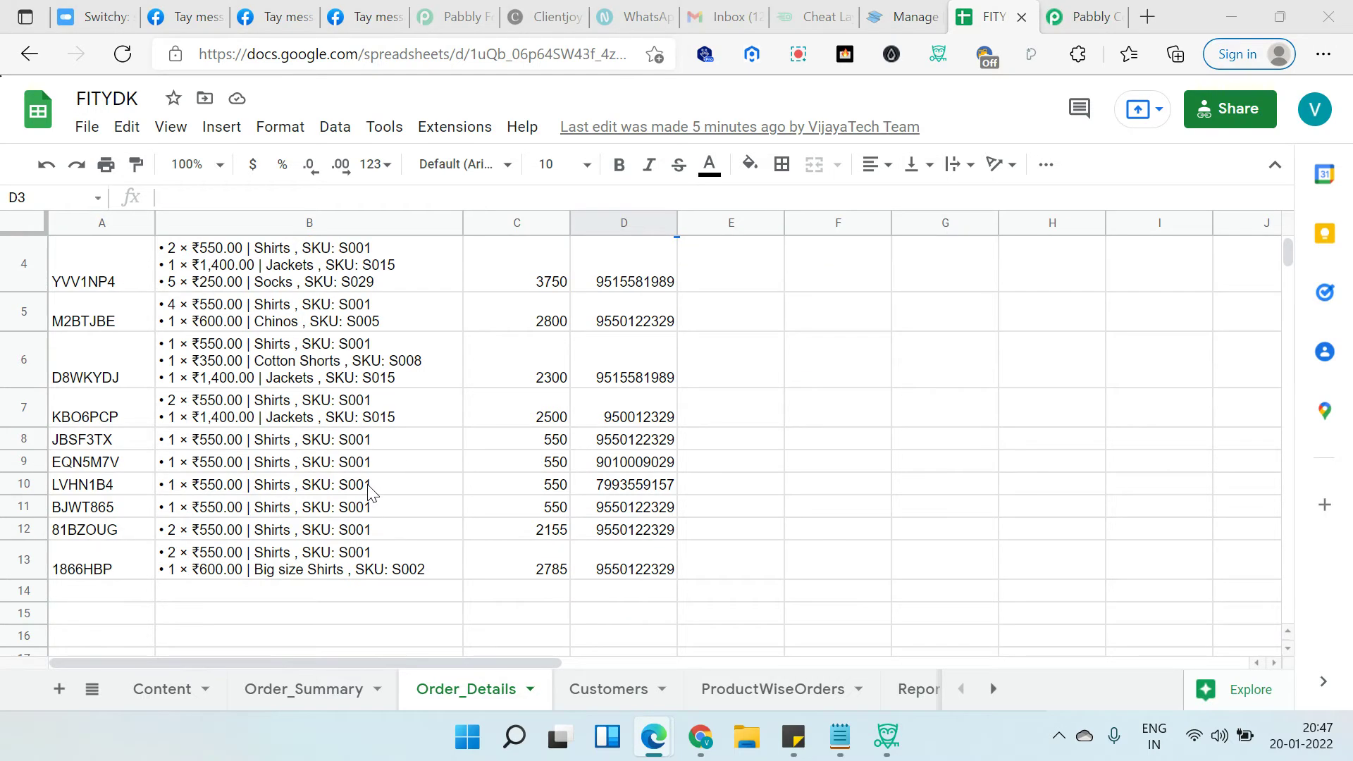
# Return to the workflow and show the full CartItemsText mapping in the Order_Details action's Items field
pyautogui.hotkey('ctrl', 'Tab')
pyautogui.click(807, 379)
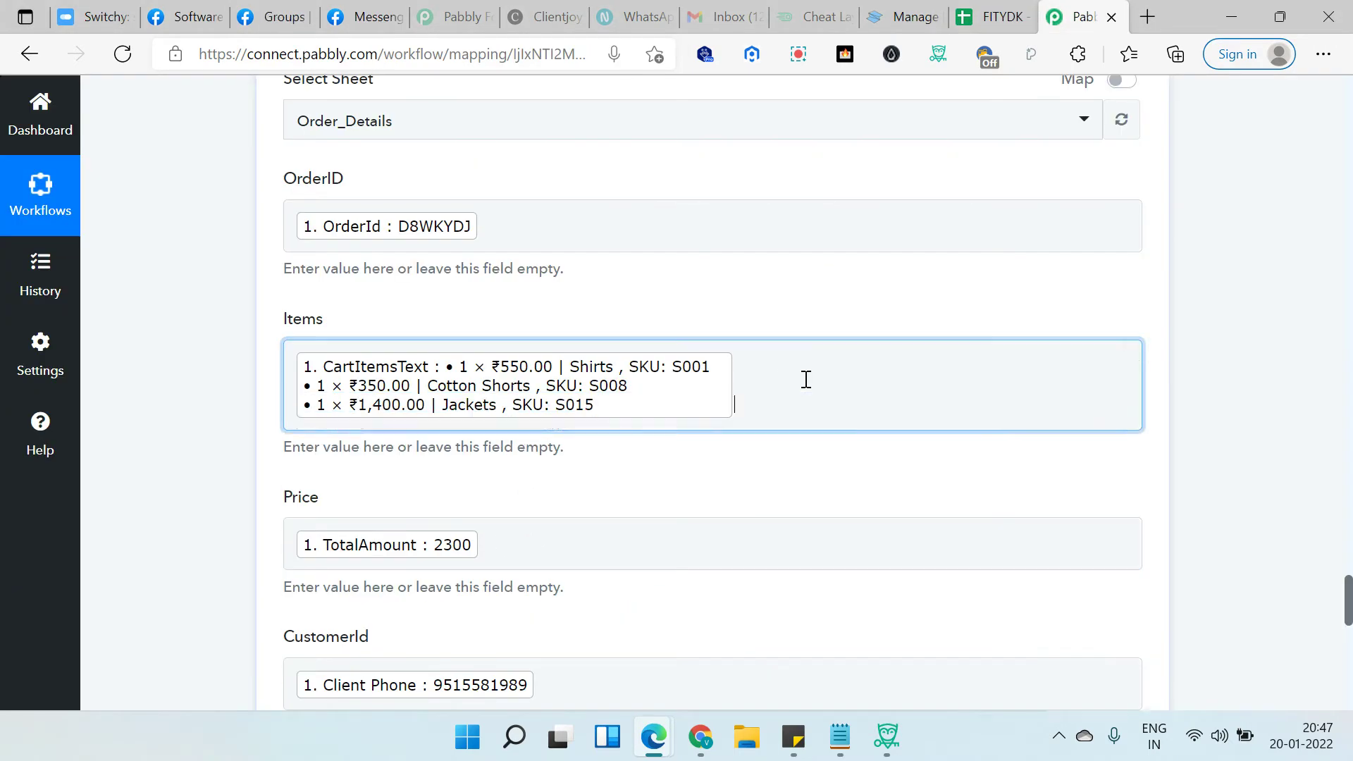
pyautogui.click(198, 373)
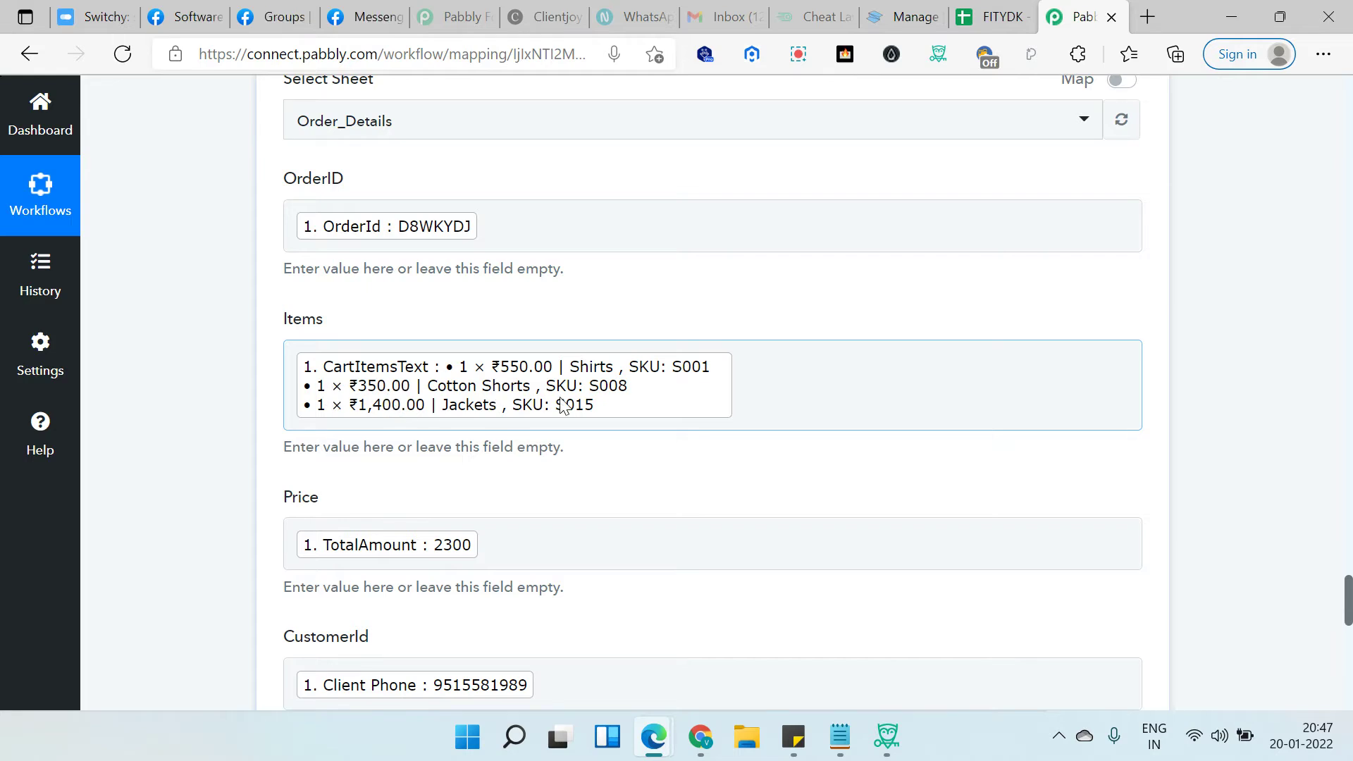
# Collapse the expanded actions from Order_Summary up to the WhatsApp message and go back to the SpreadSimple trigger
pyautogui.scroll(20, 698, 345)
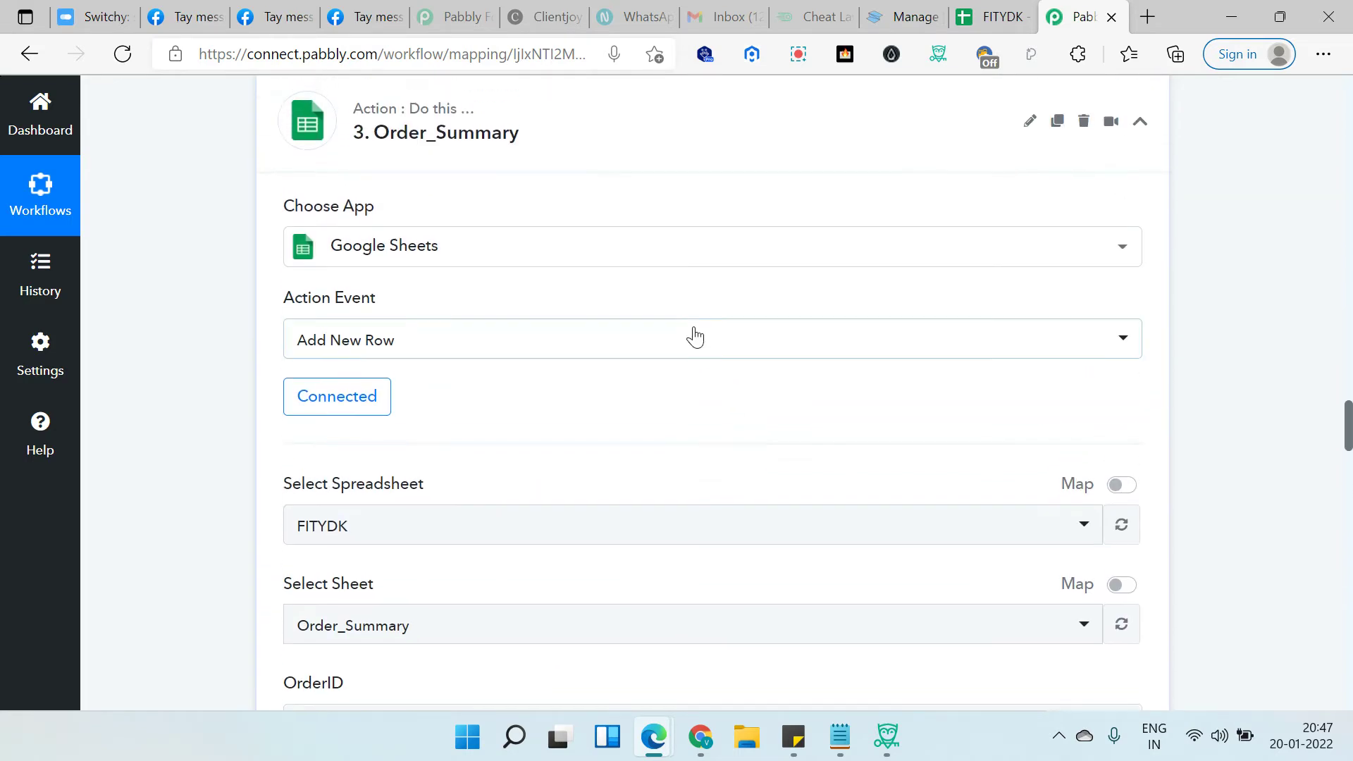
pyautogui.scroll(6, 695, 337)
pyautogui.click(617, 583)
pyautogui.scroll(5, 691, 408)
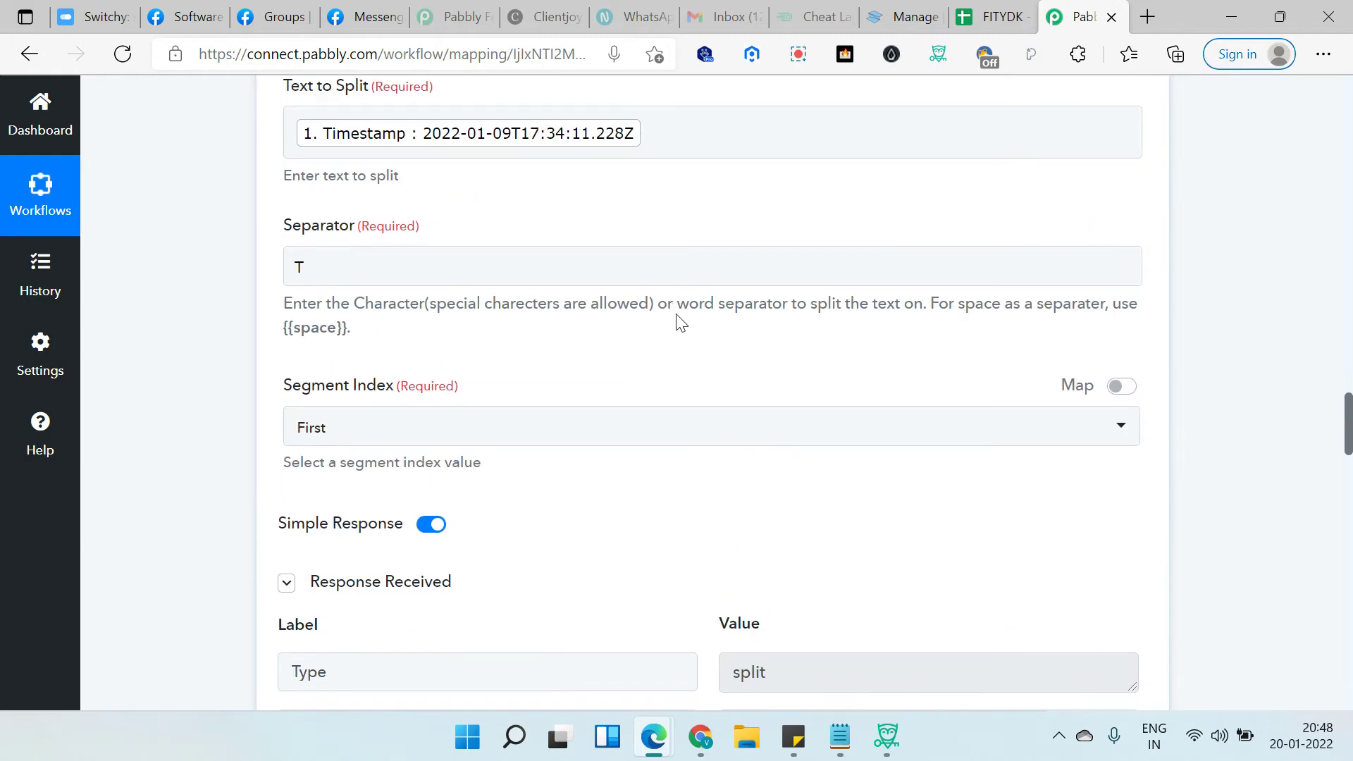
pyautogui.scroll(11, 684, 326)
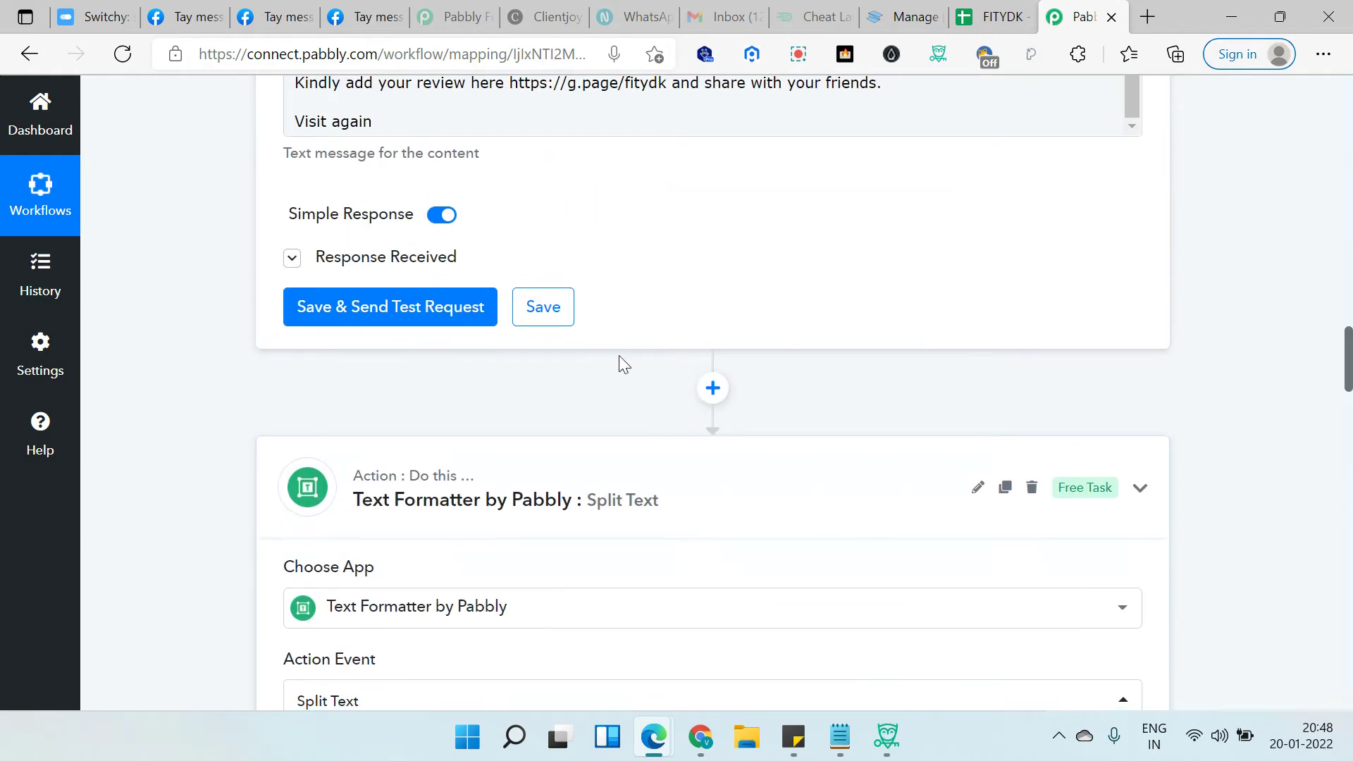
pyautogui.scroll(5, 616, 345)
pyautogui.scroll(11, 577, 249)
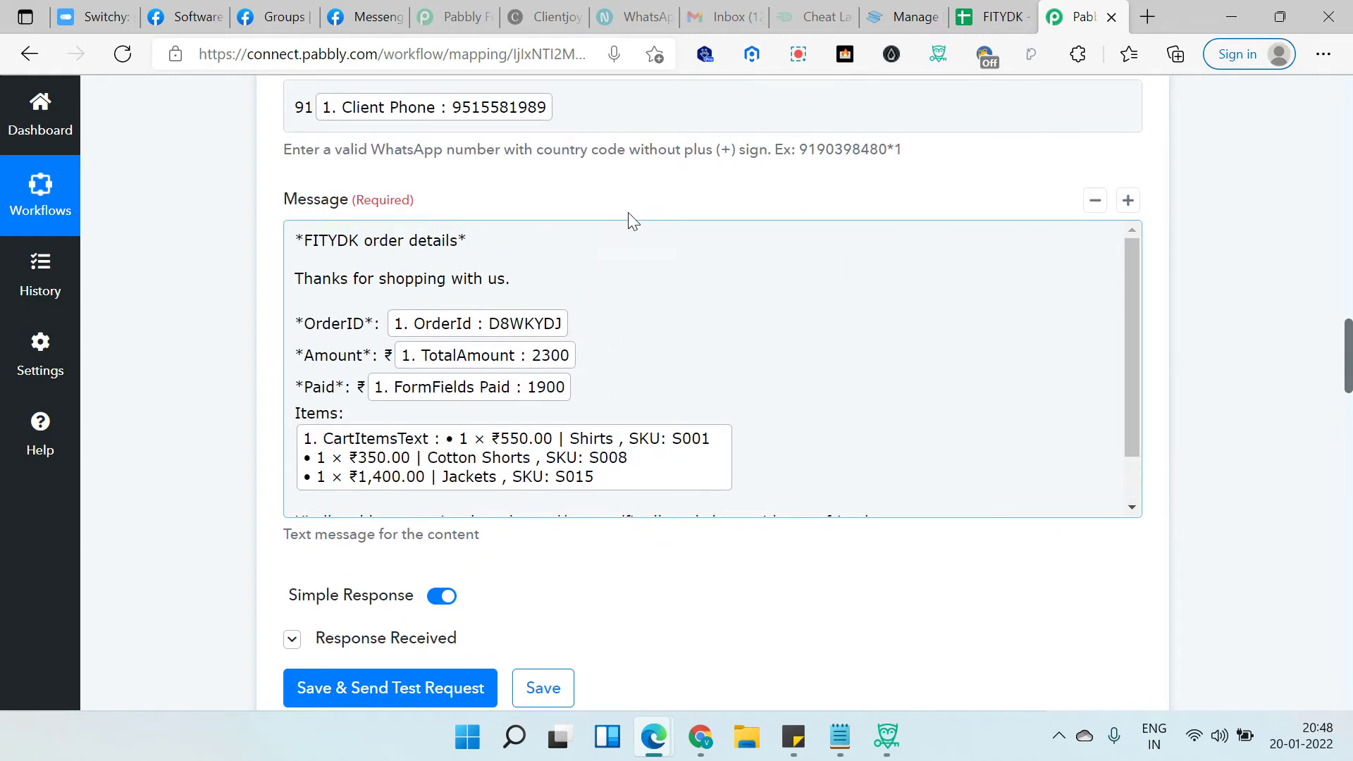
pyautogui.click(640, 492)
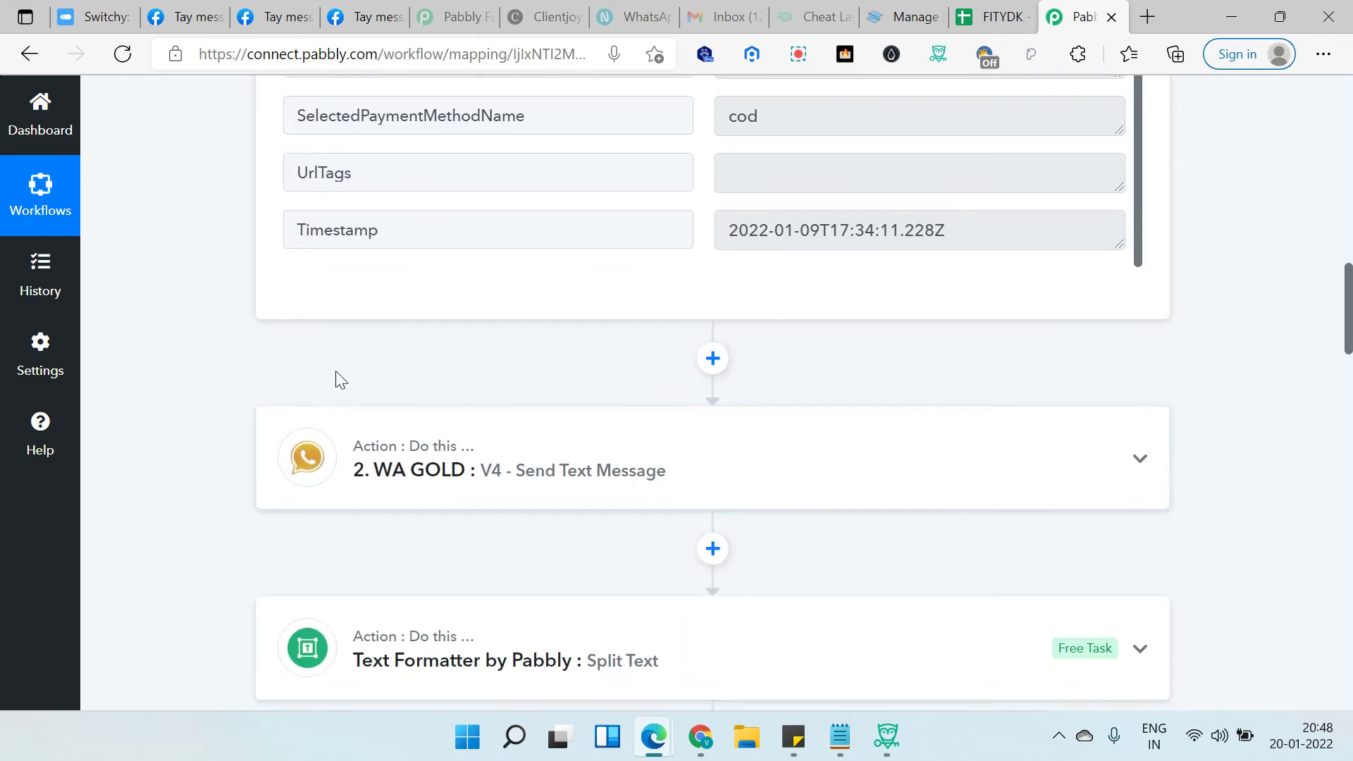
# Review the form field values in the trigger's received response and inspect the ClientDetailsText value
pyautogui.scroll(5, 335, 366)
pyautogui.scroll(-2, 874, 293)
pyautogui.scroll(6, 889, 301)
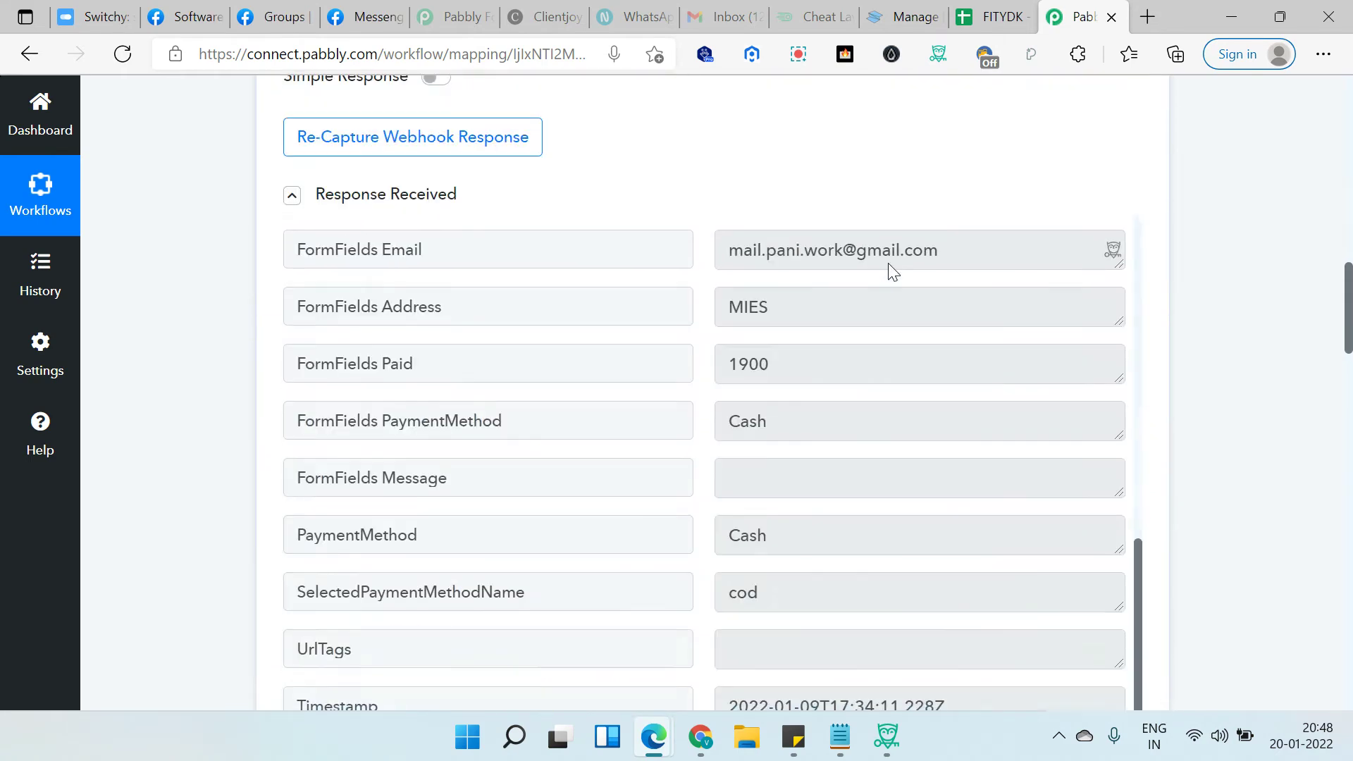
pyautogui.scroll(-3, 1281, 338)
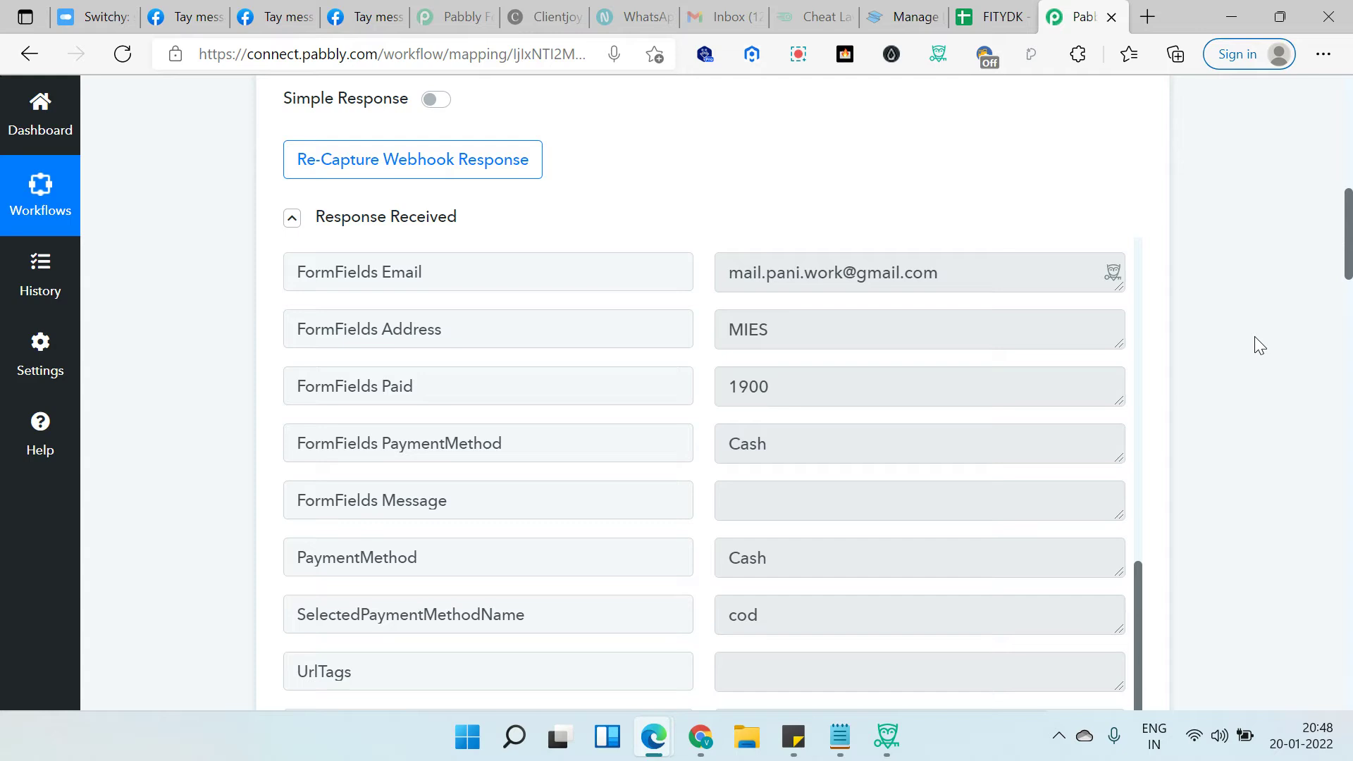
pyautogui.scroll(7, 1111, 535)
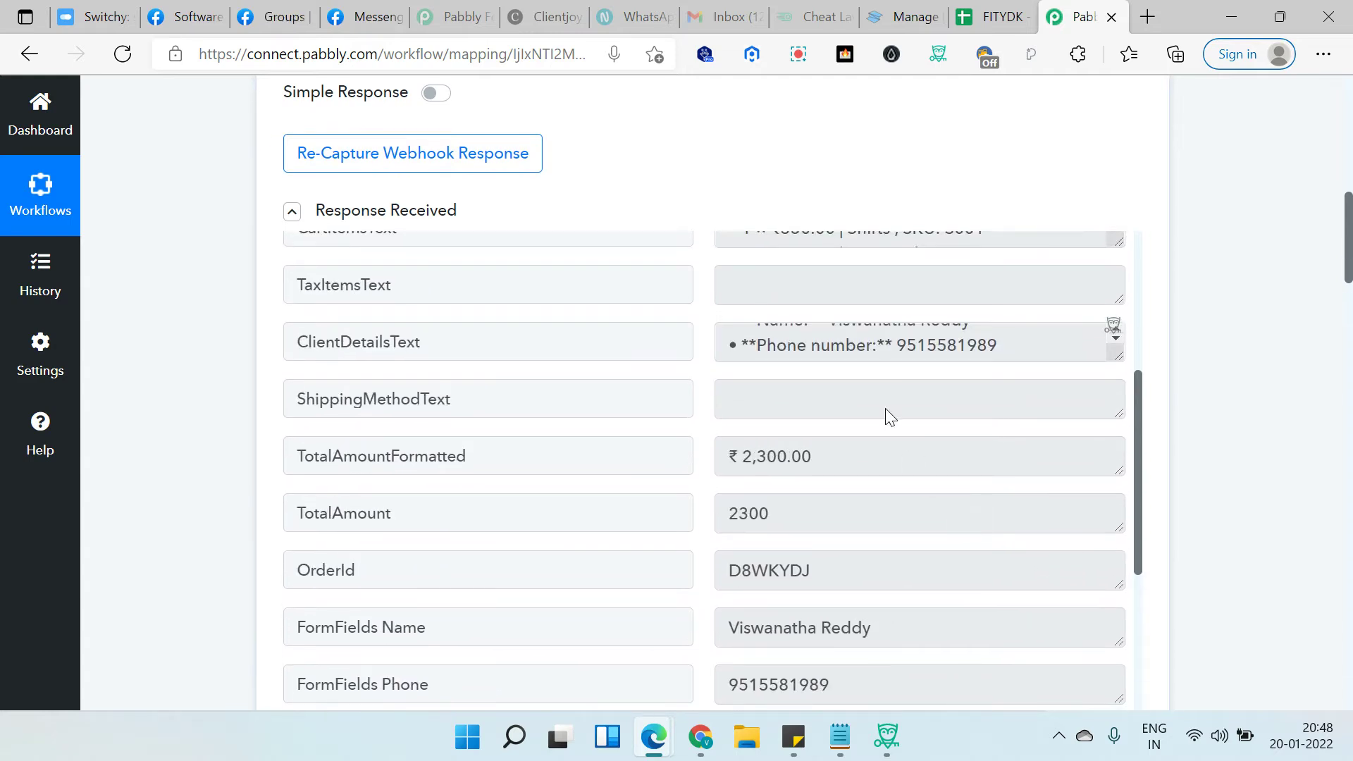
pyautogui.moveTo(297, 341); pyautogui.dragTo(453, 342)
pyautogui.click(907, 354)
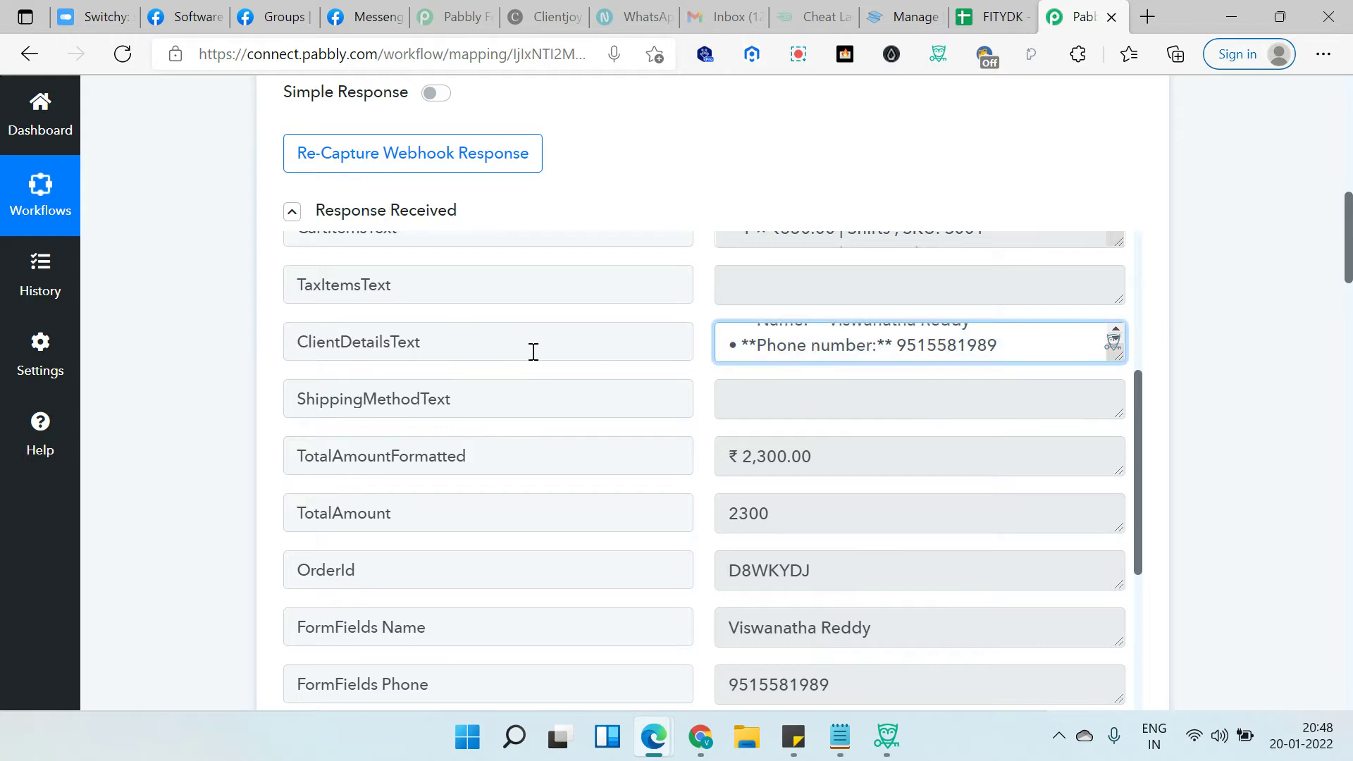
# Examine the client fields and the CartItems value in the trigger's received response
pyautogui.scroll(5, 742, 366)
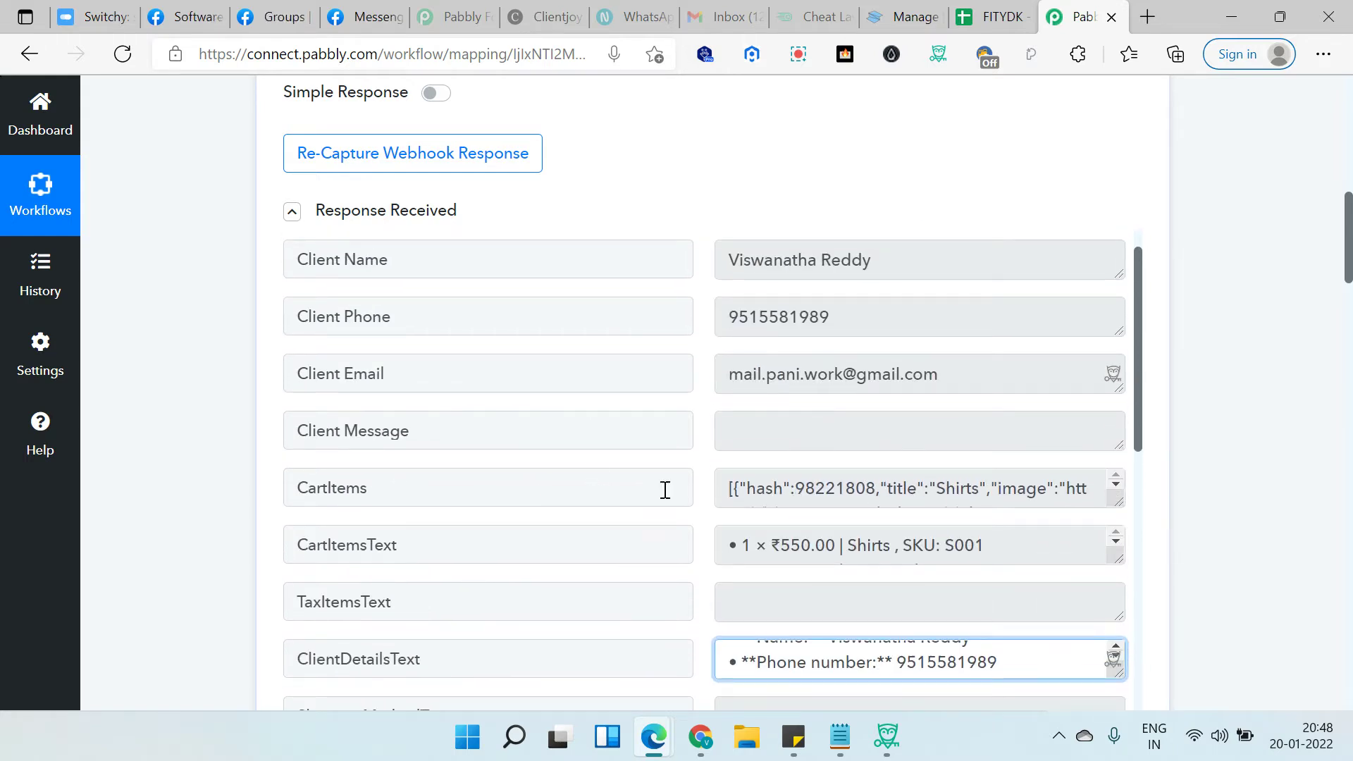
pyautogui.click(960, 487)
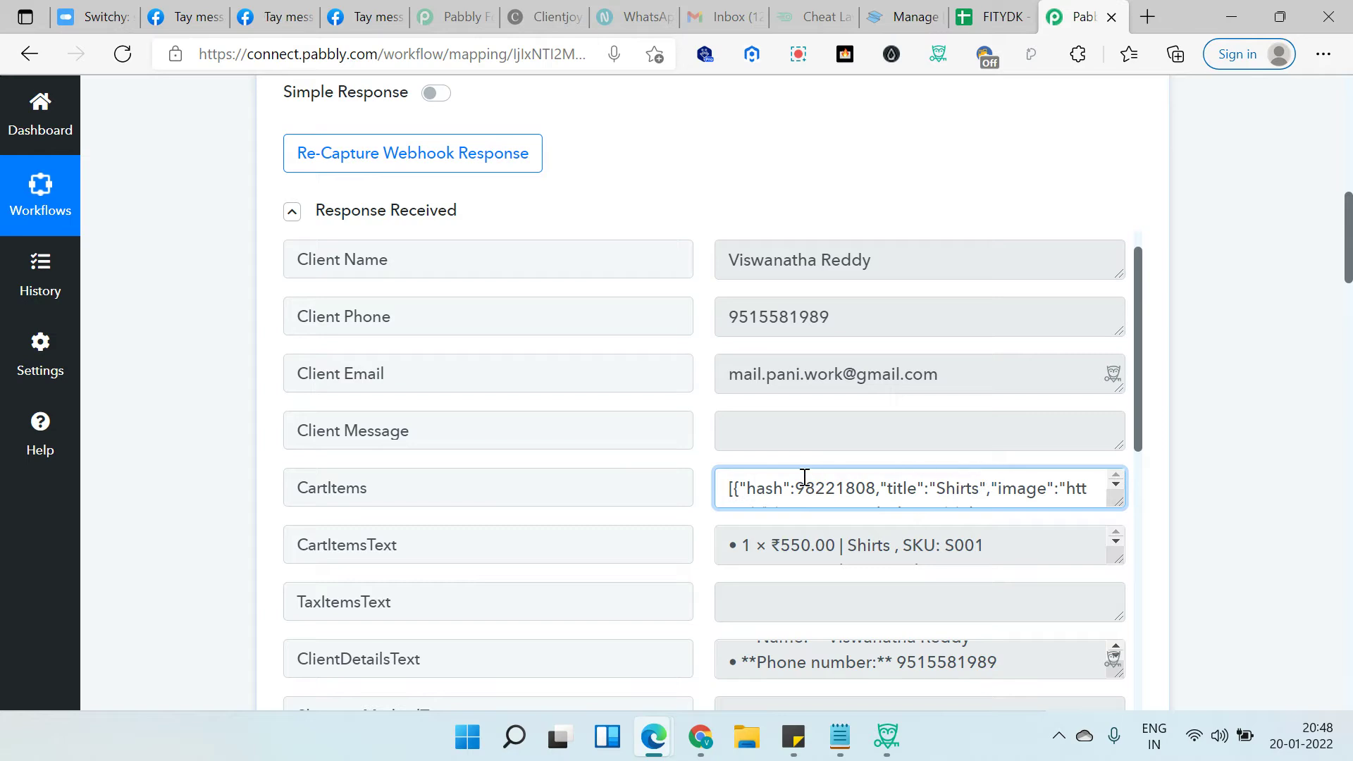
pyautogui.scroll(-3, 610, 423)
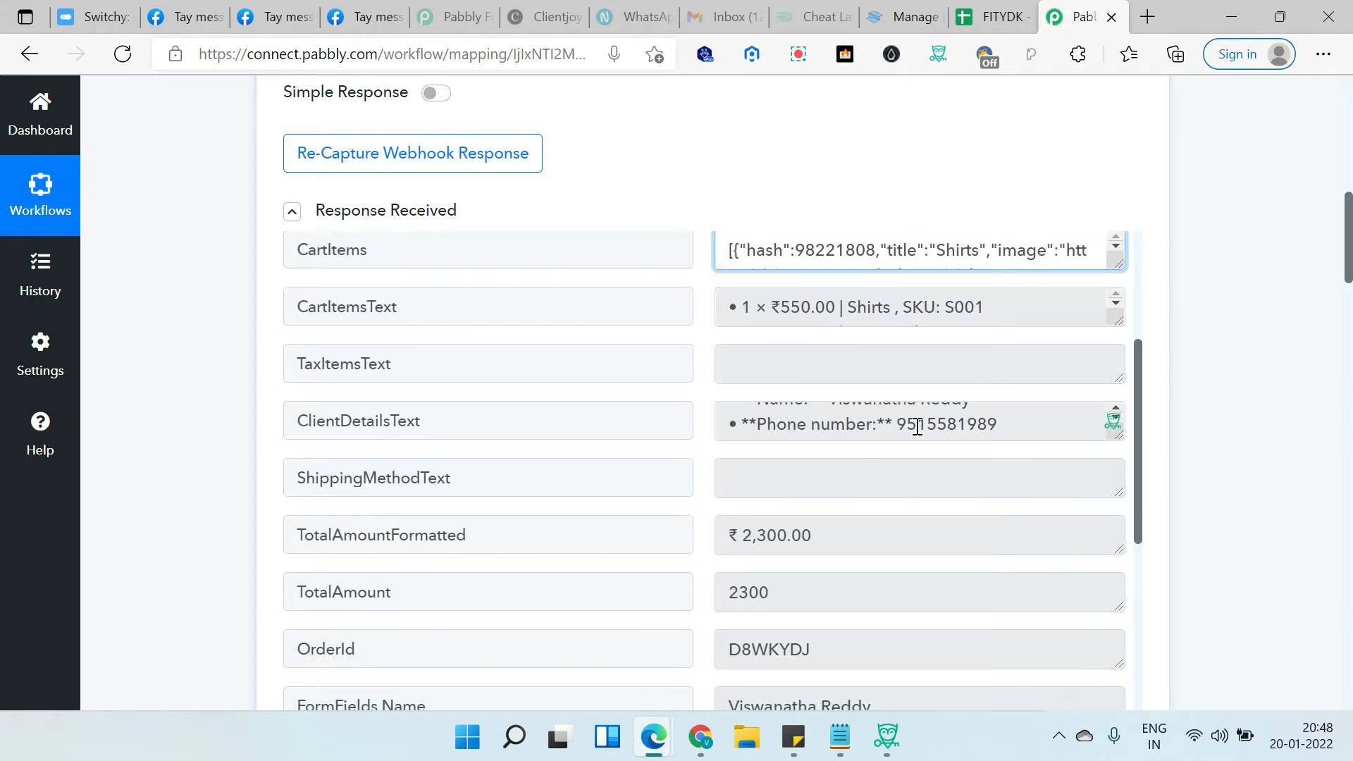
# Go back to the Order_Details action and review its OrderID, Items, Price and CustomerId mappings
pyautogui.scroll(-20, 235, 473)
pyautogui.scroll(-5, 315, 453)
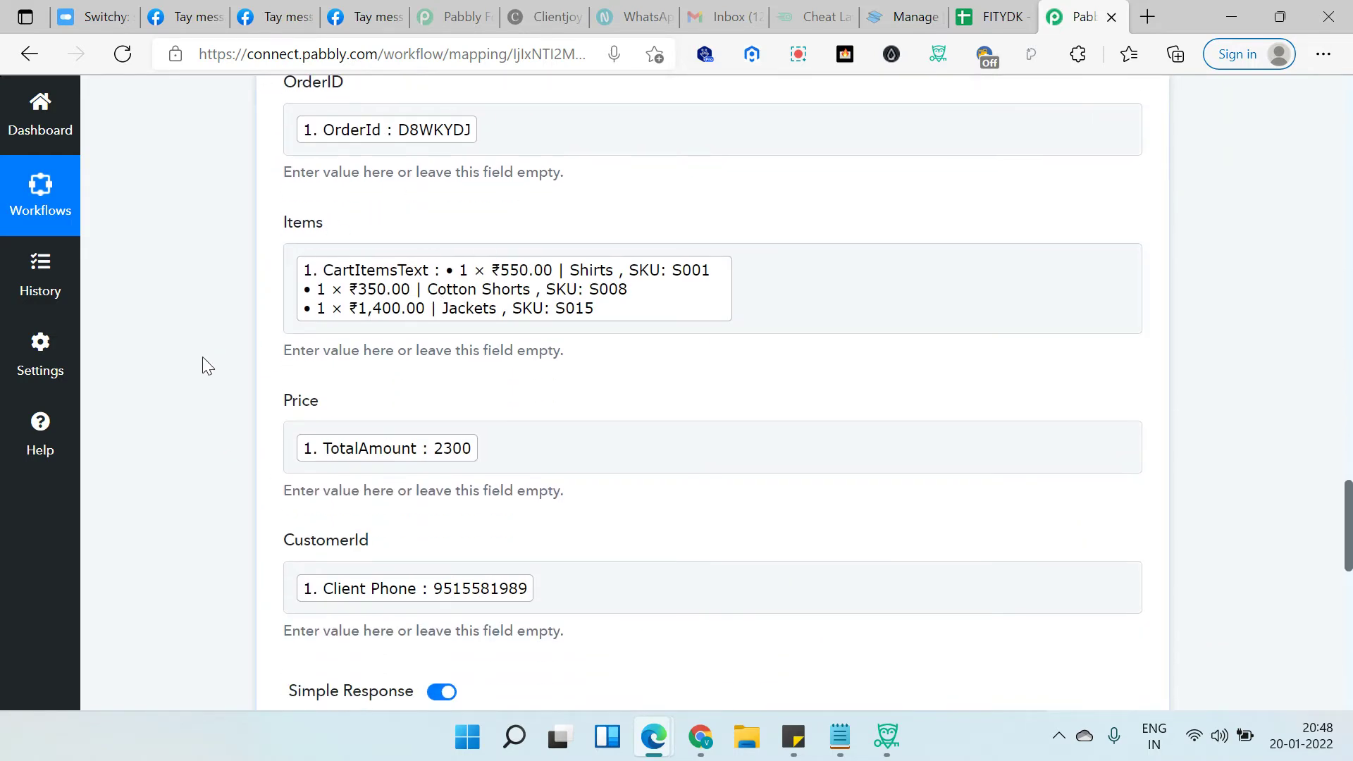
# Review the Price and CustomerId mappings in the Order_Details action and continue to the Customer Lookup action
pyautogui.scroll(-2, 203, 361)
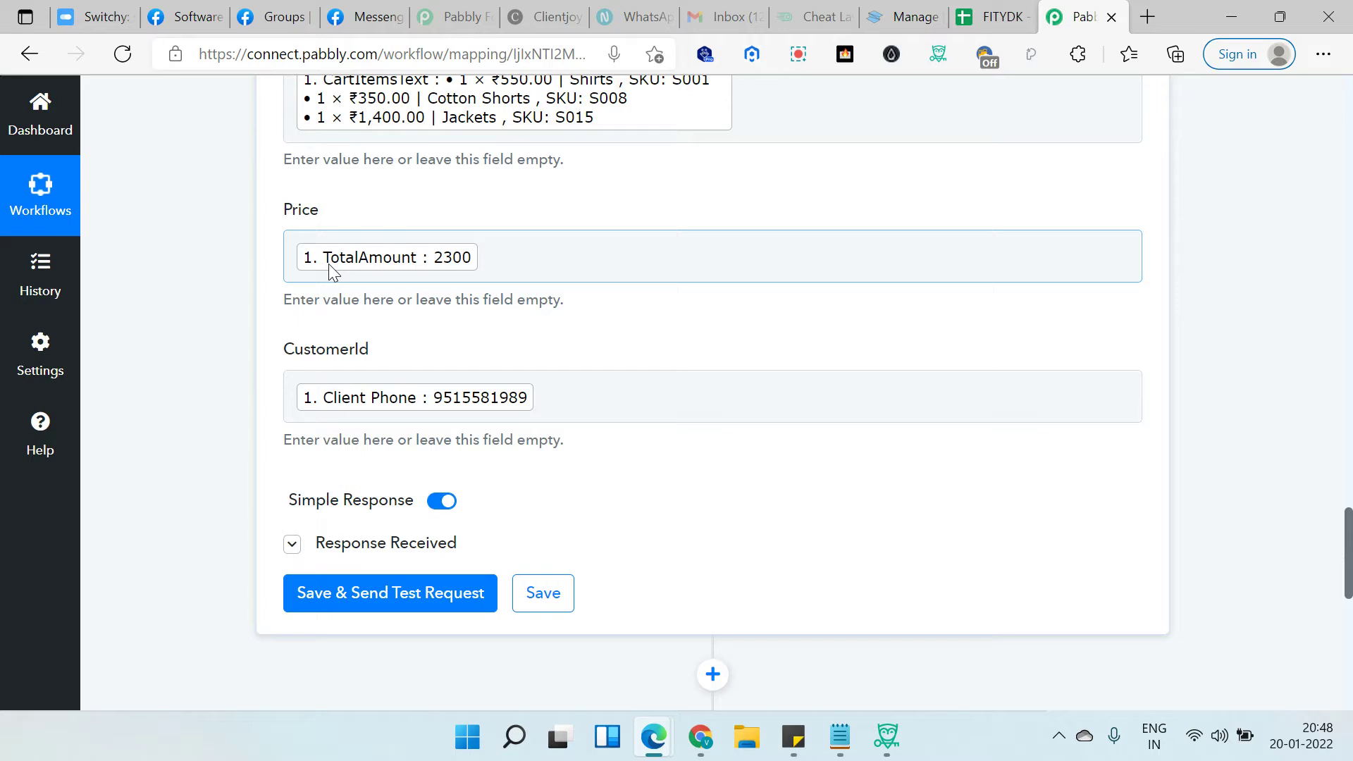
pyautogui.click(322, 397)
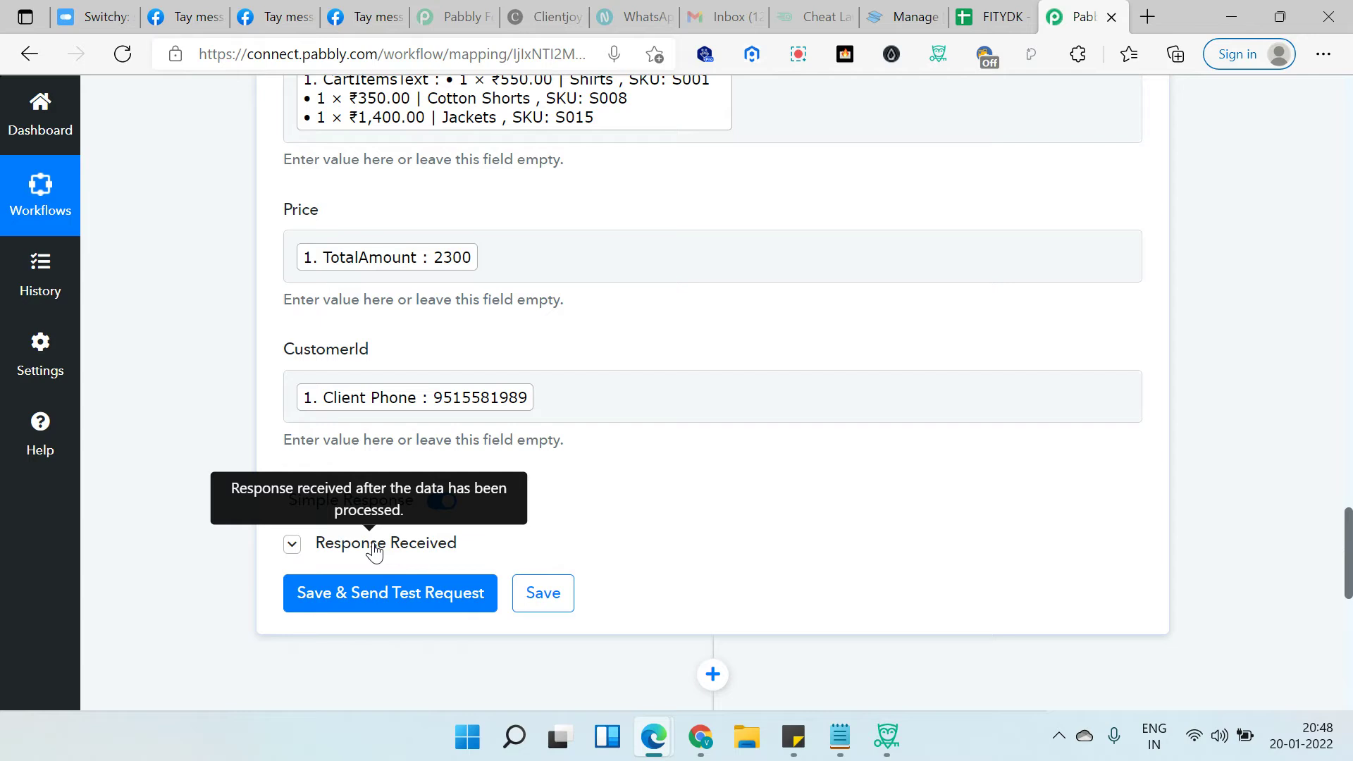
pyautogui.scroll(-4, 374, 552)
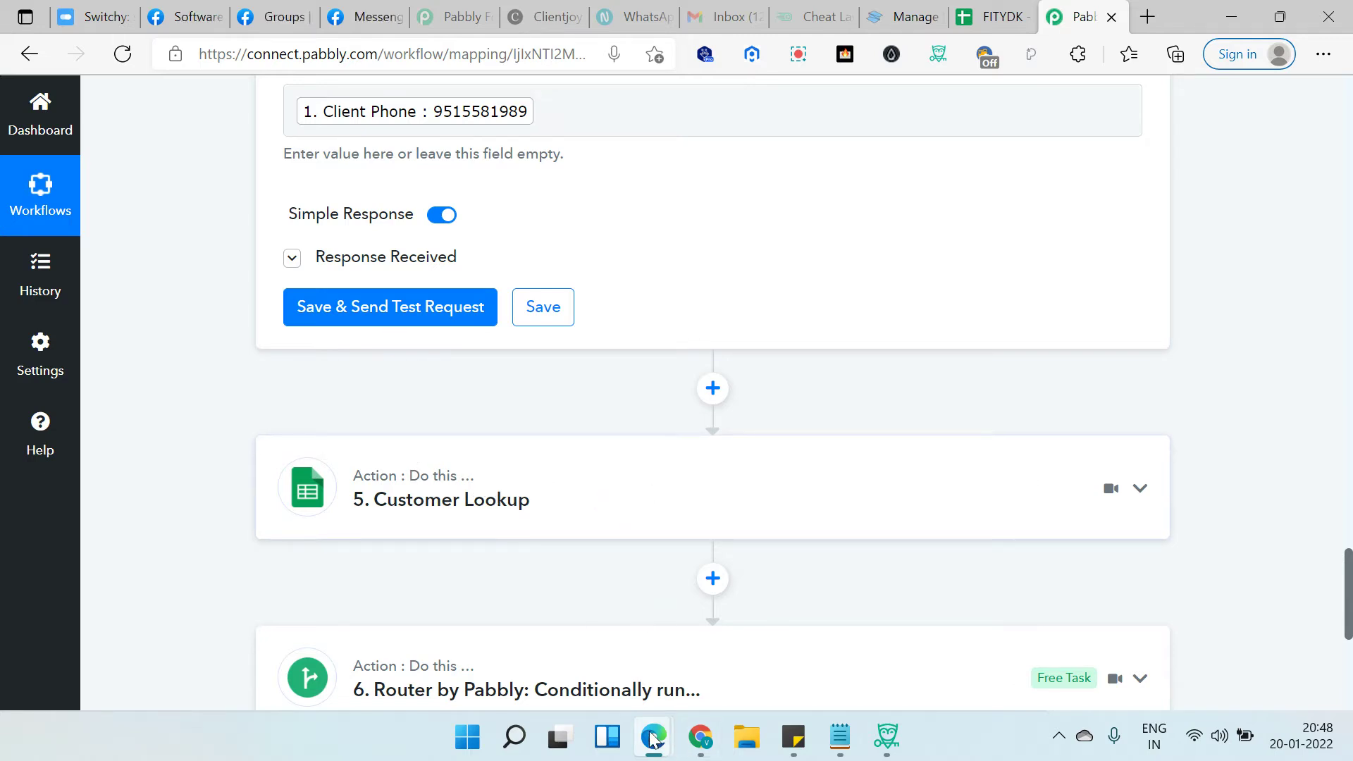
# Check the store's checkout window, then switch to the FITYDK spreadsheet and show its Customers sheet
pyautogui.moveTo(654, 737)
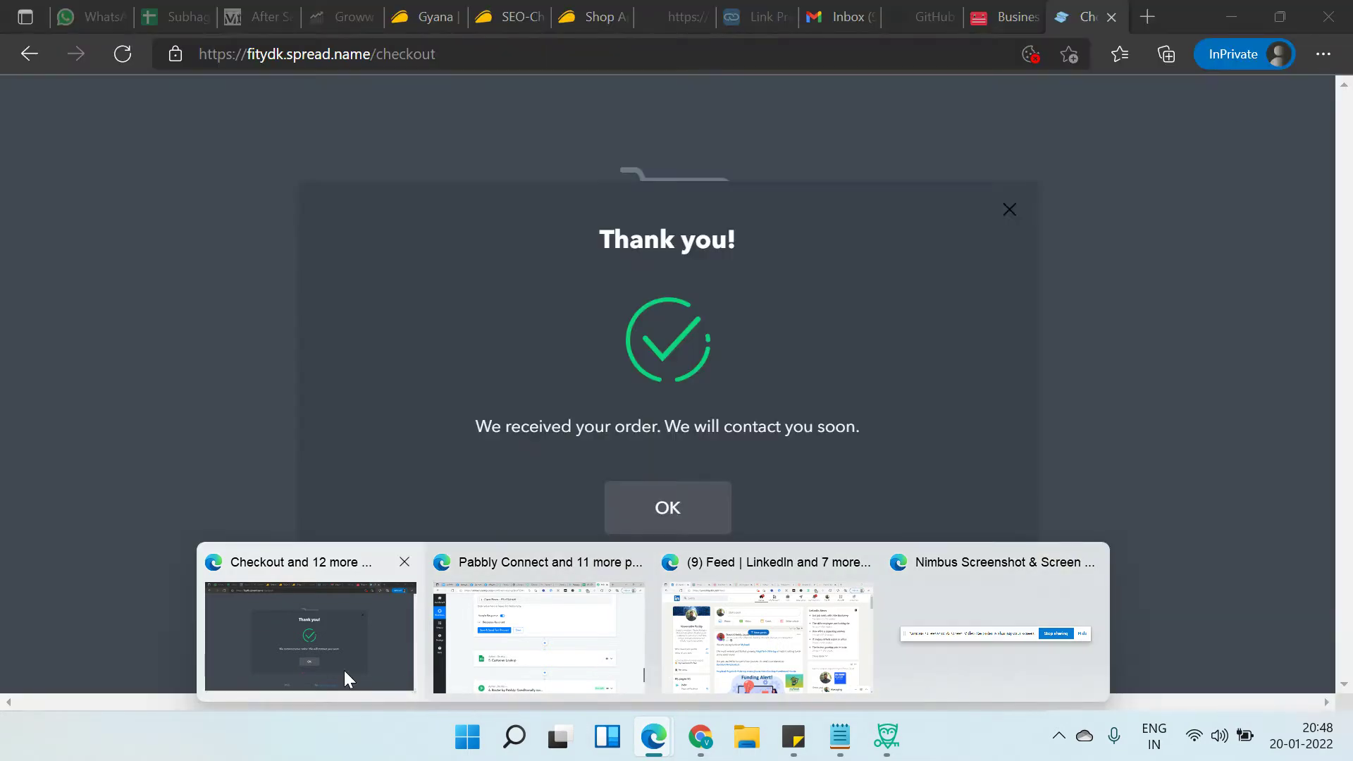
pyautogui.click(344, 670)
pyautogui.moveTo(654, 736)
pyautogui.click(585, 643)
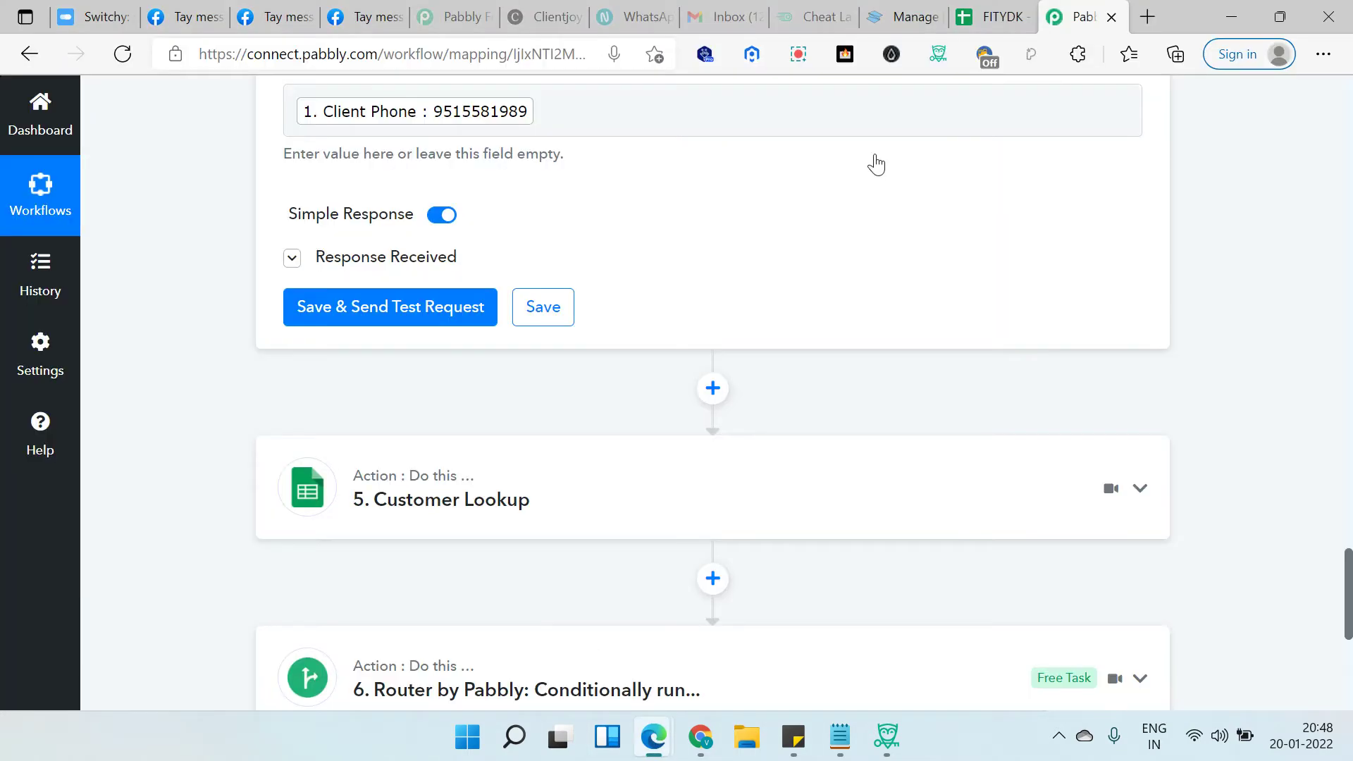
pyautogui.click(979, 22)
pyautogui.click(610, 687)
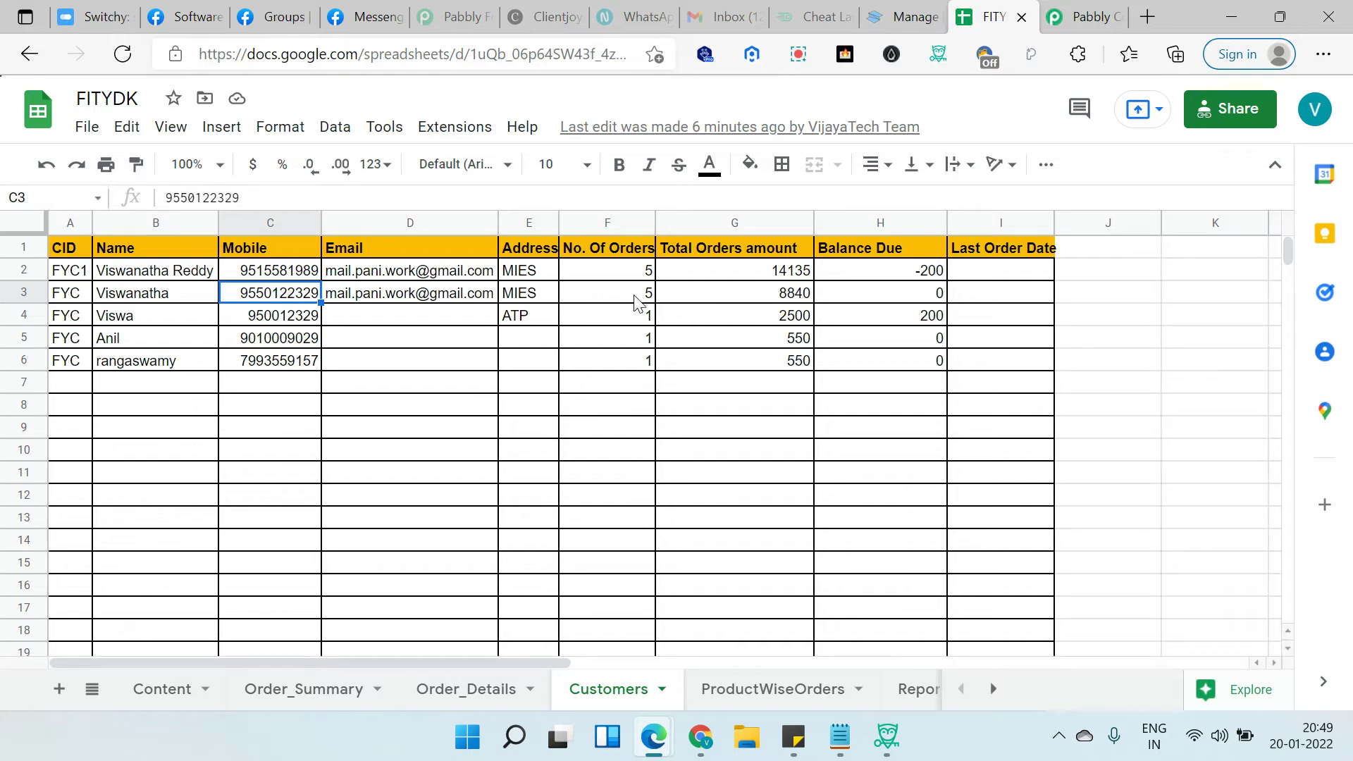
# Inspect the No. Of Orders, Total Orders amount, Balance Due and Last Order Date cells in row 3 of the Customers sheet
pyautogui.moveTo(625, 296); pyautogui.dragTo(973, 296)
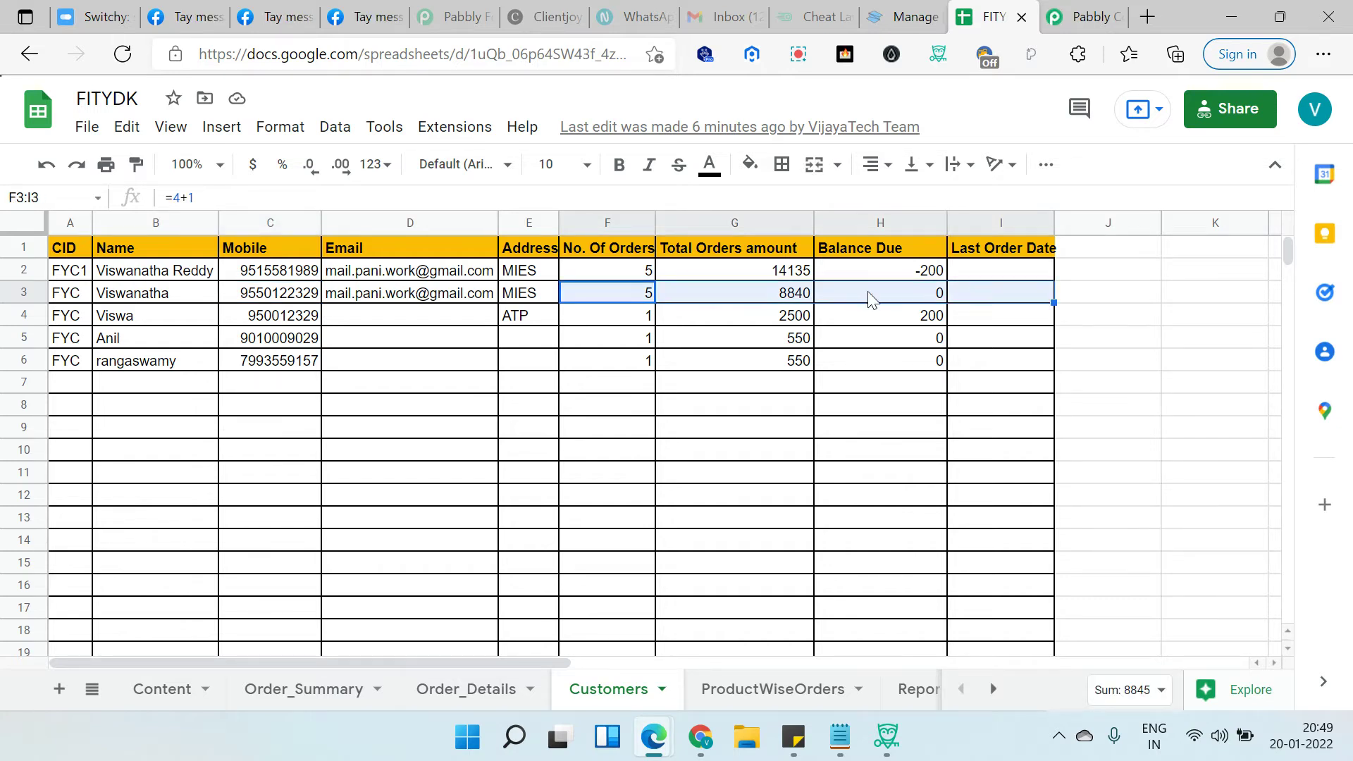
pyautogui.click(731, 299)
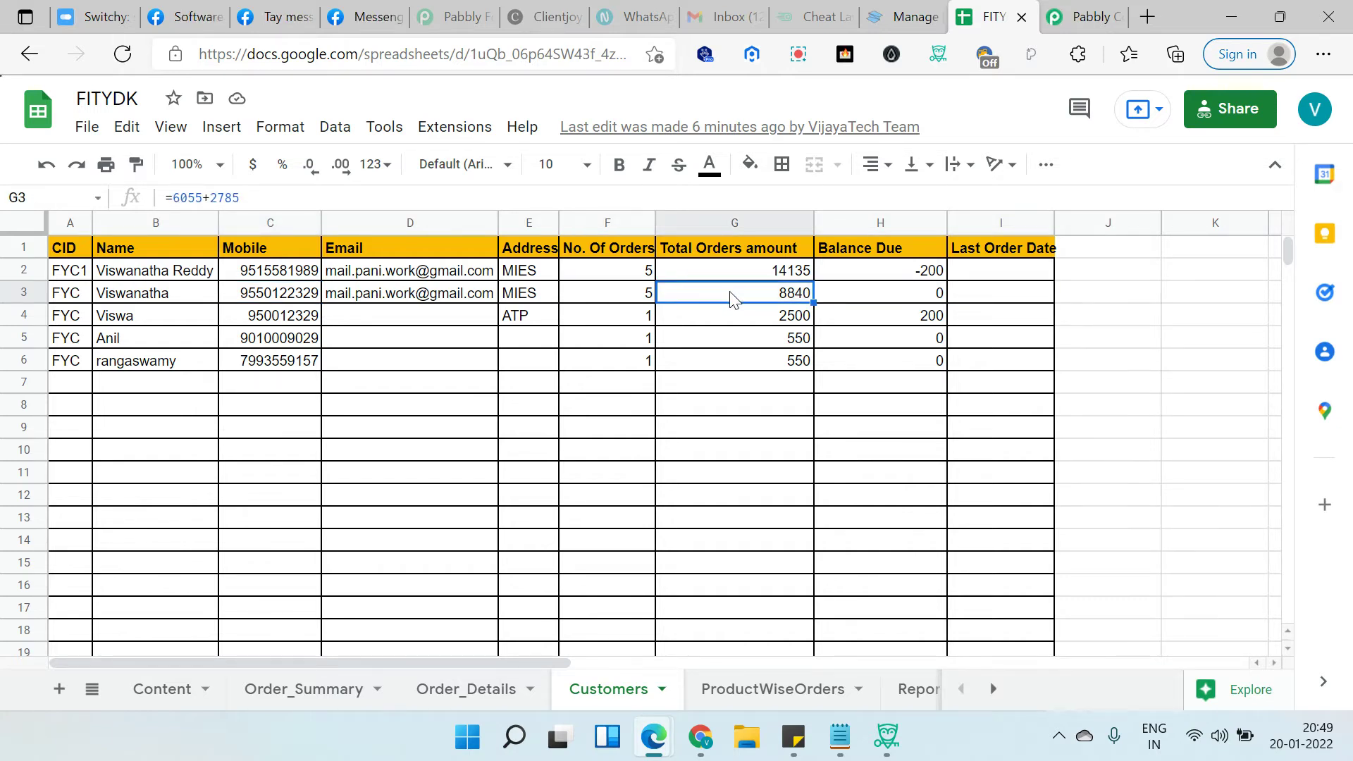
pyautogui.click(845, 299)
pyautogui.click(993, 297)
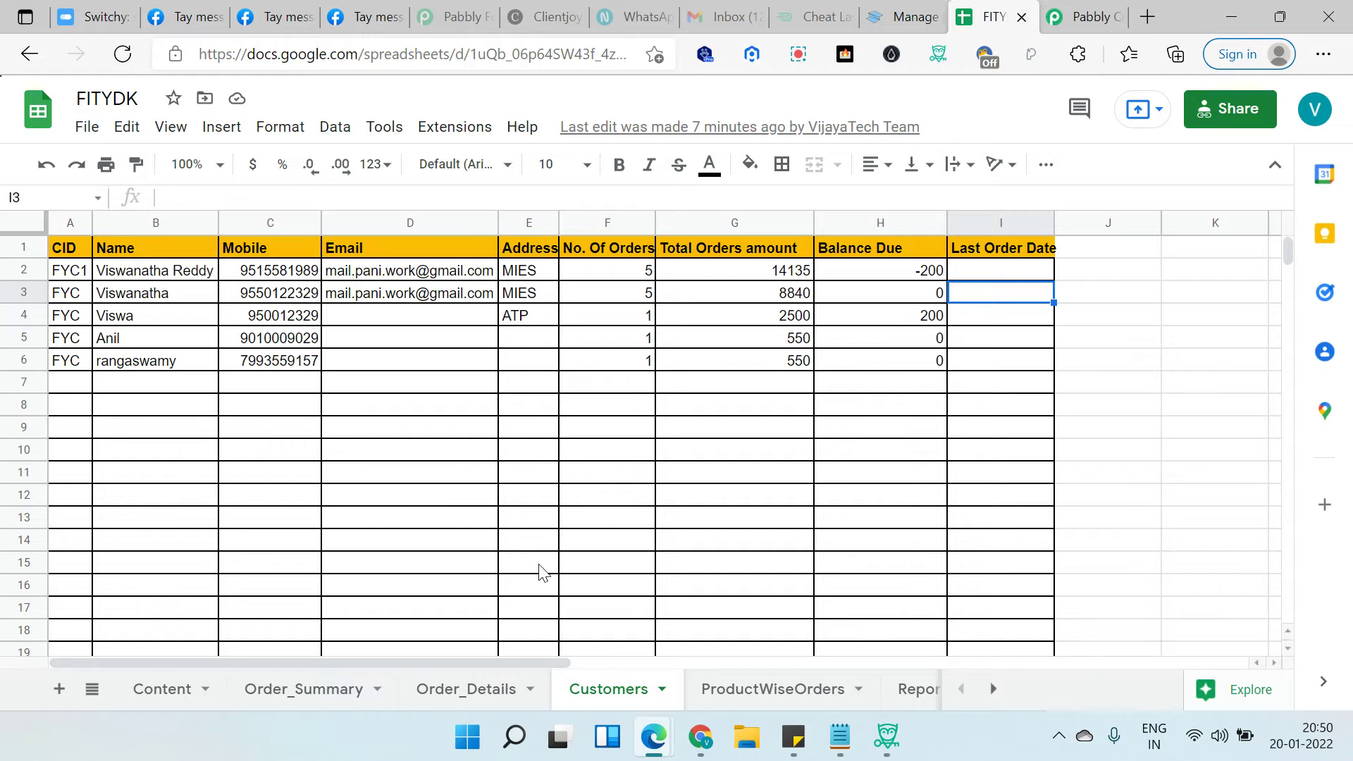
# Go back to the Pabbly workflow, expand Customer Lookup and review its spreadsheet, sheet, lookup column and lookup value settings
pyautogui.hotkey('ctrl', 'Tab')
pyautogui.scroll(-1, 449, 447)
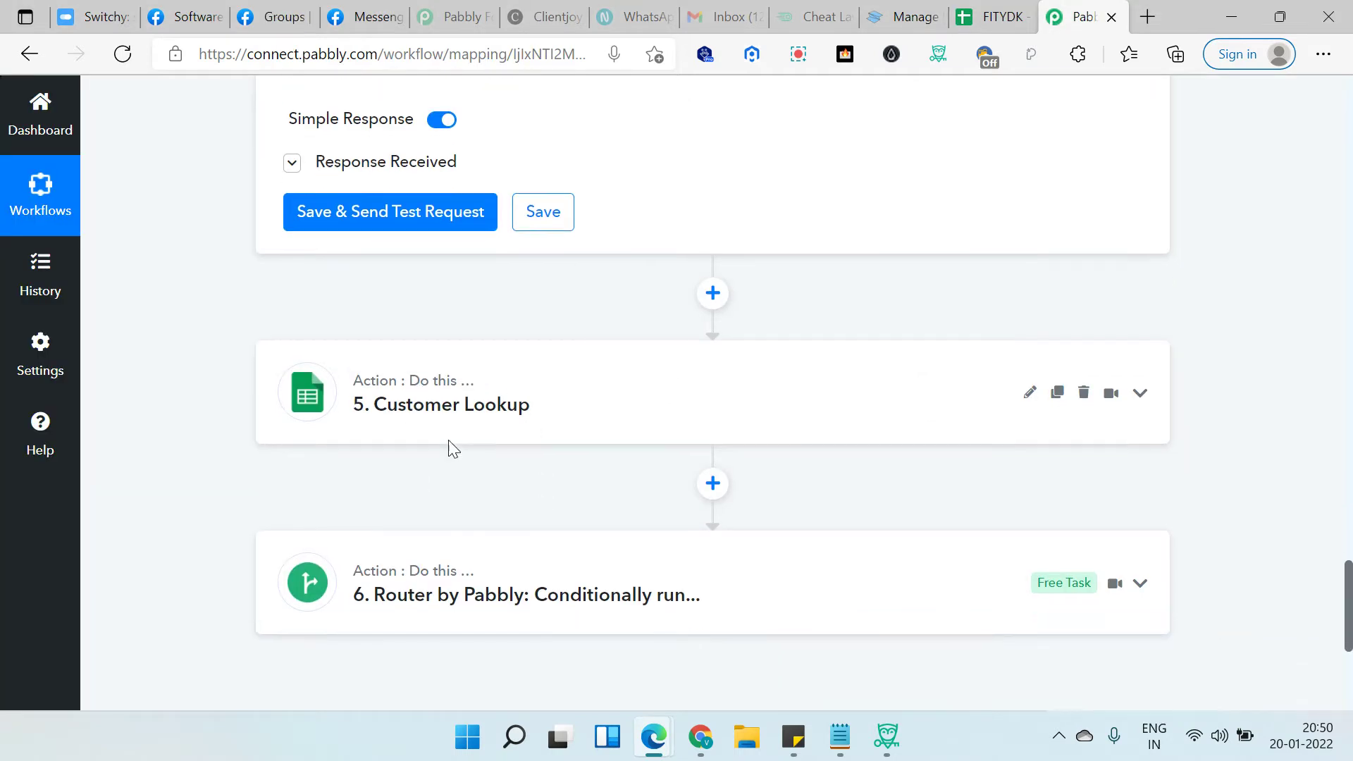
pyautogui.click(574, 393)
pyautogui.scroll(-6, 255, 433)
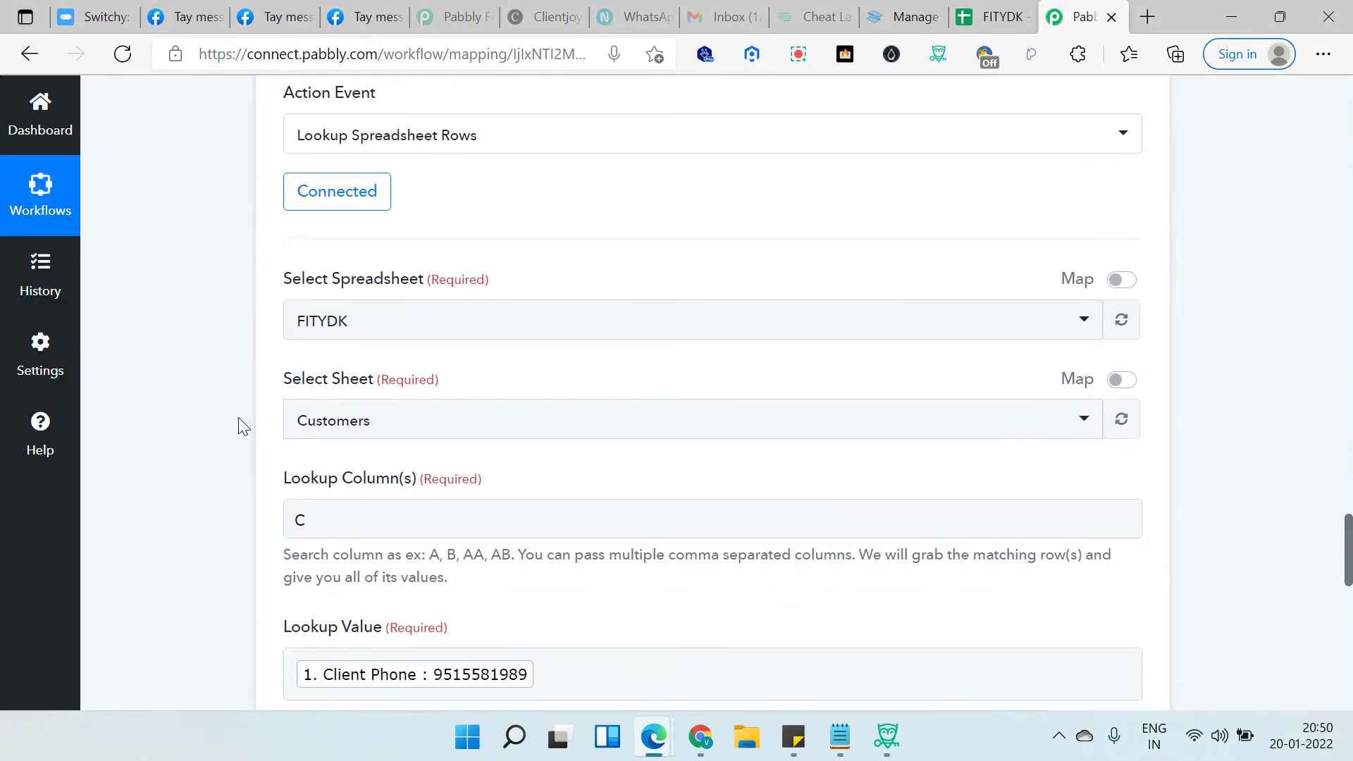
pyautogui.scroll(-1, 282, 462)
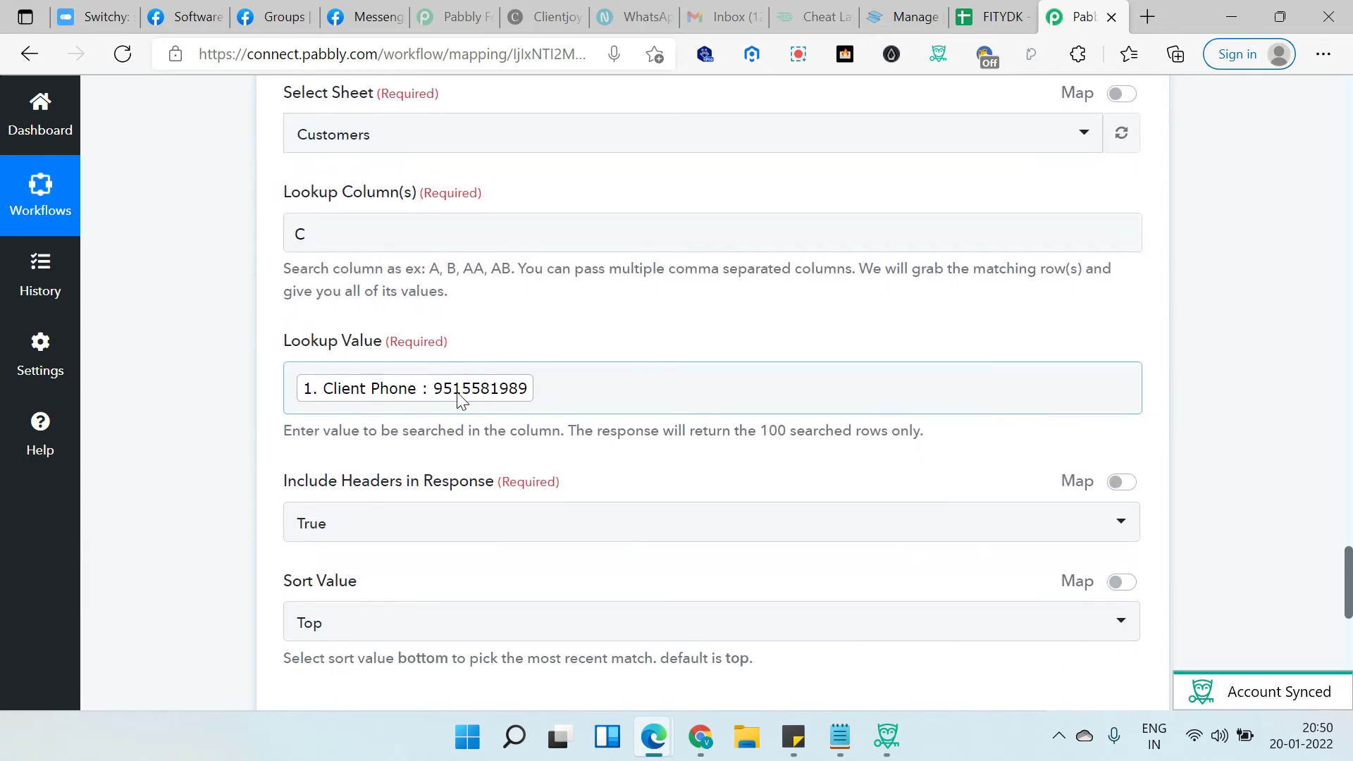
# Go back to the SpreadSimple trigger's received response and locate the Client Phone field used as the lookup value
pyautogui.scroll(20, 460, 399)
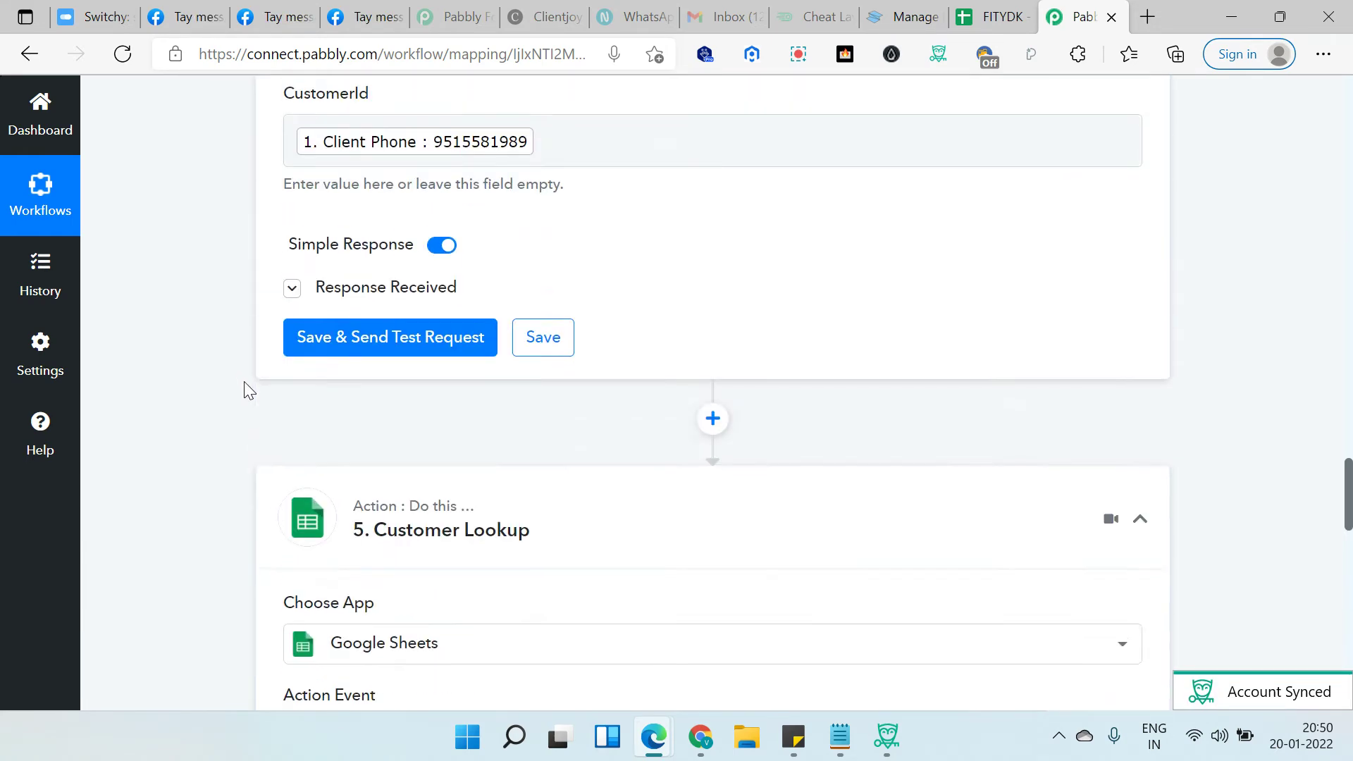
pyautogui.scroll(20, 523, 389)
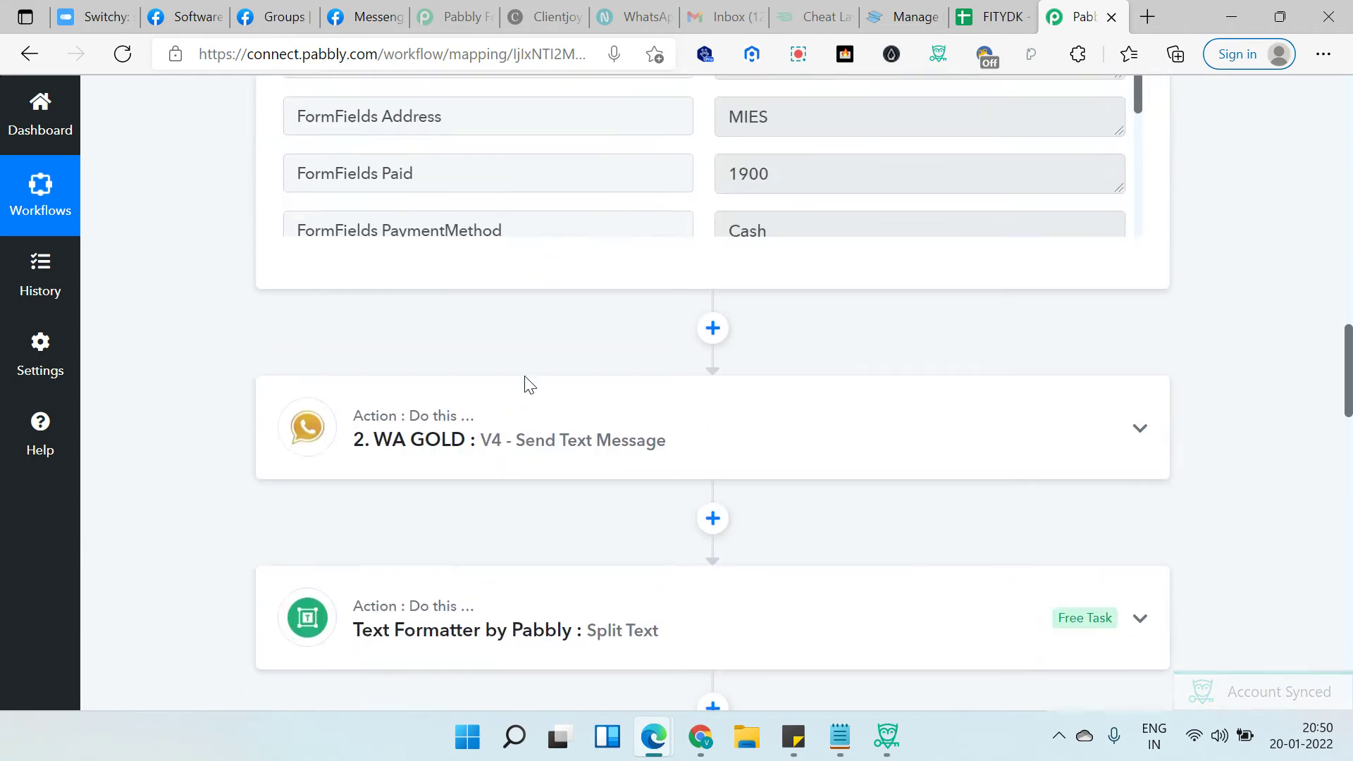
pyautogui.scroll(10, 810, 453)
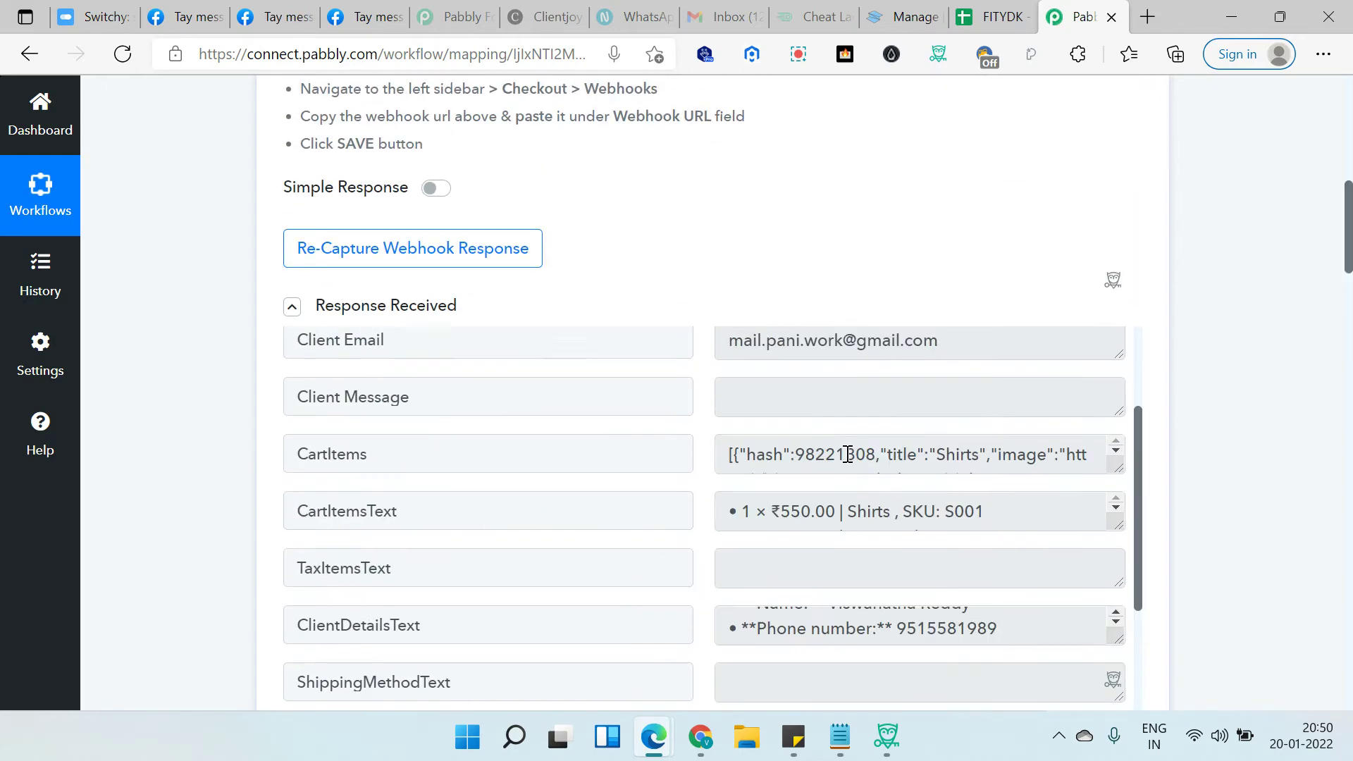
pyautogui.scroll(-5, 499, 381)
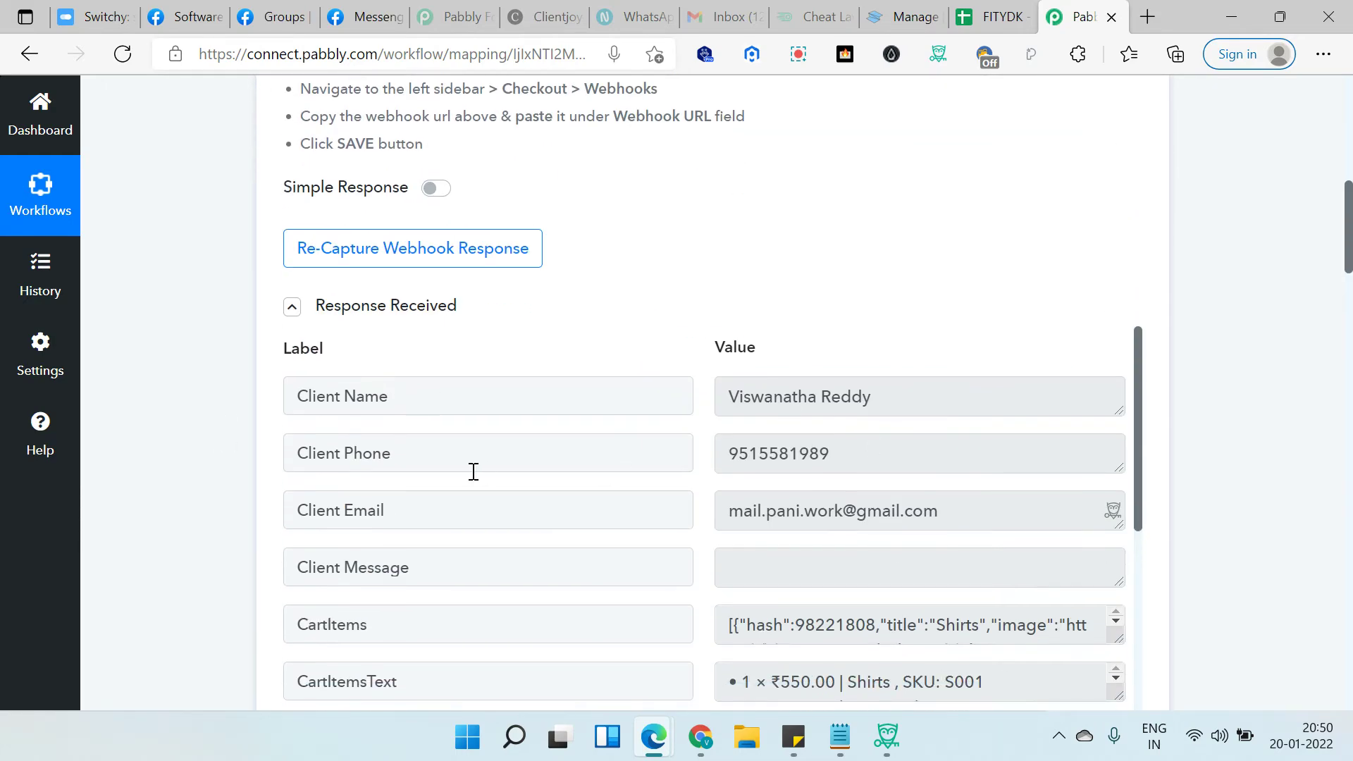
pyautogui.scroll(-2, 362, 457)
# Compare the Customer Lookup's column setting with the Mobile column C in the Customers sheet
pyautogui.scroll(-20, 199, 454)
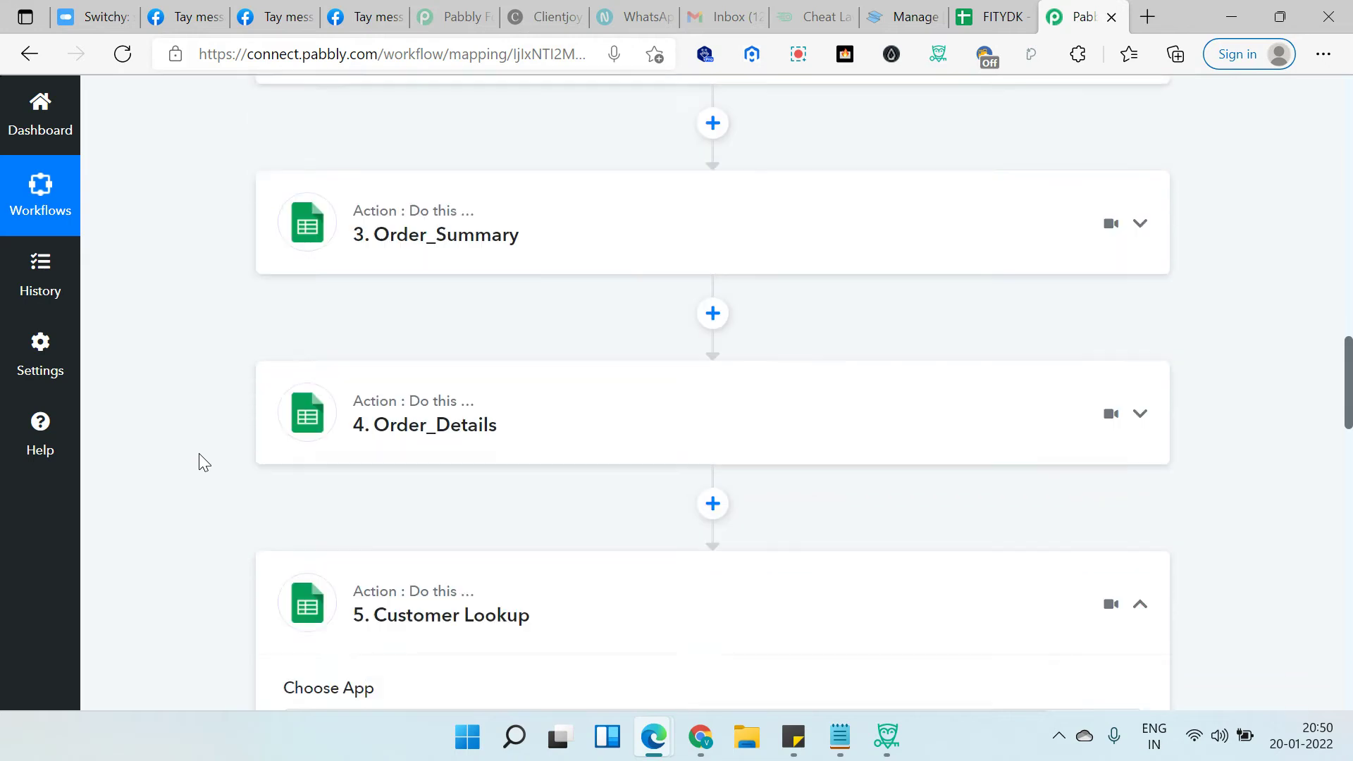
pyautogui.scroll(-3, 199, 454)
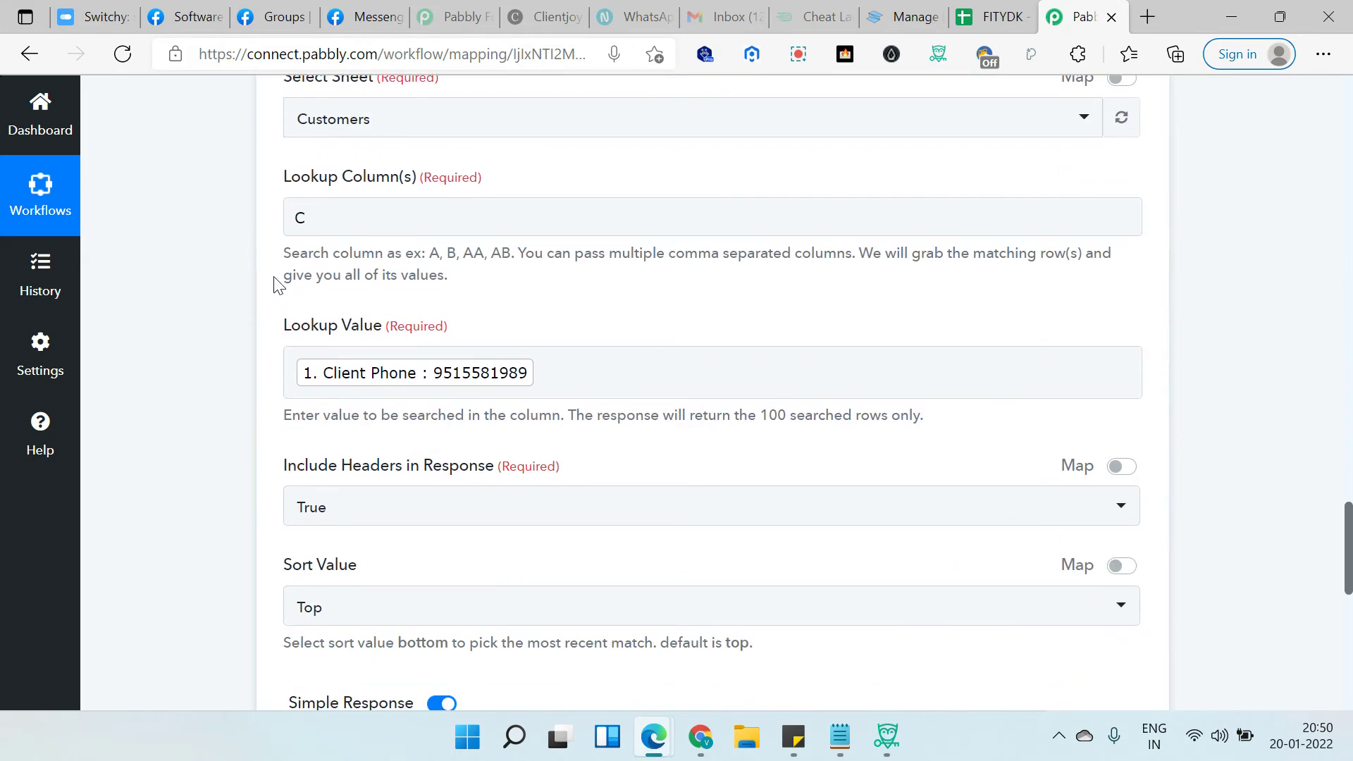
pyautogui.hotkey('alt', 'Tab')
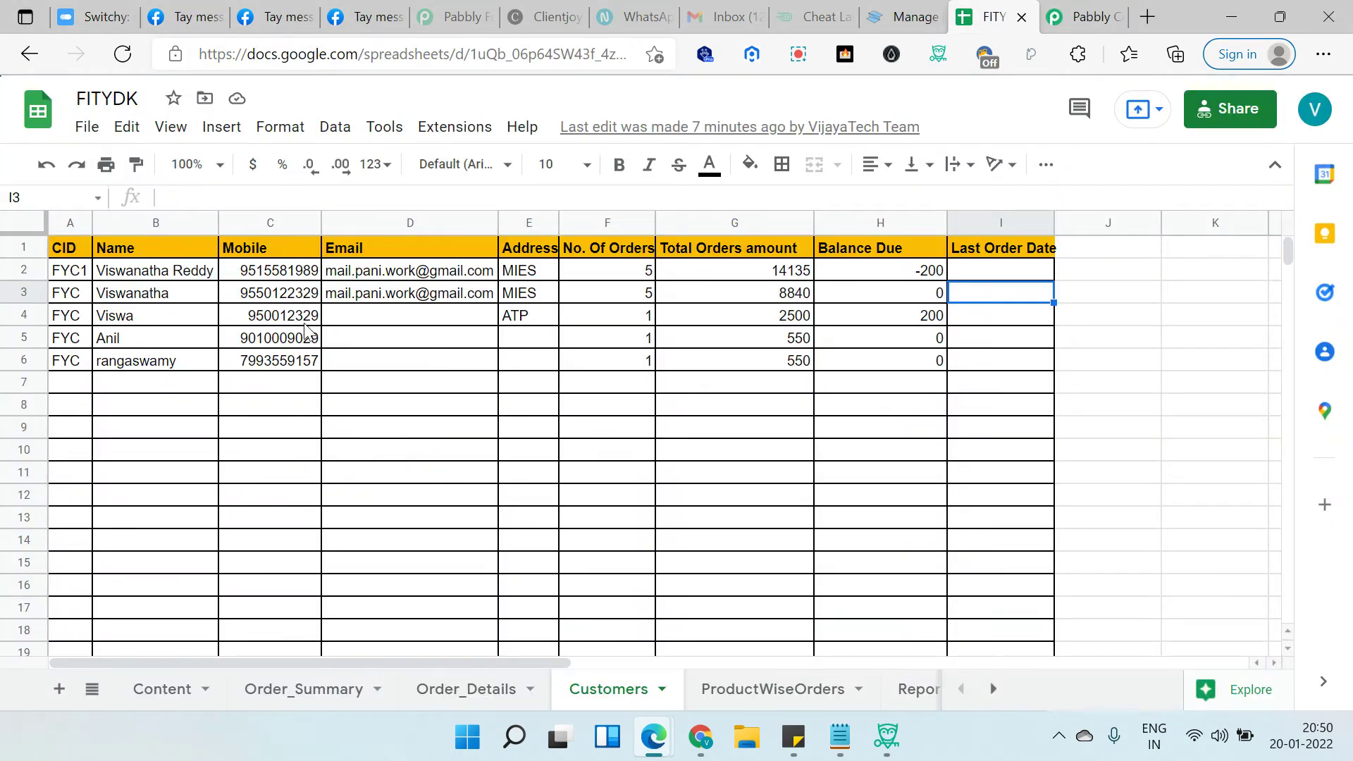
pyautogui.click(272, 220)
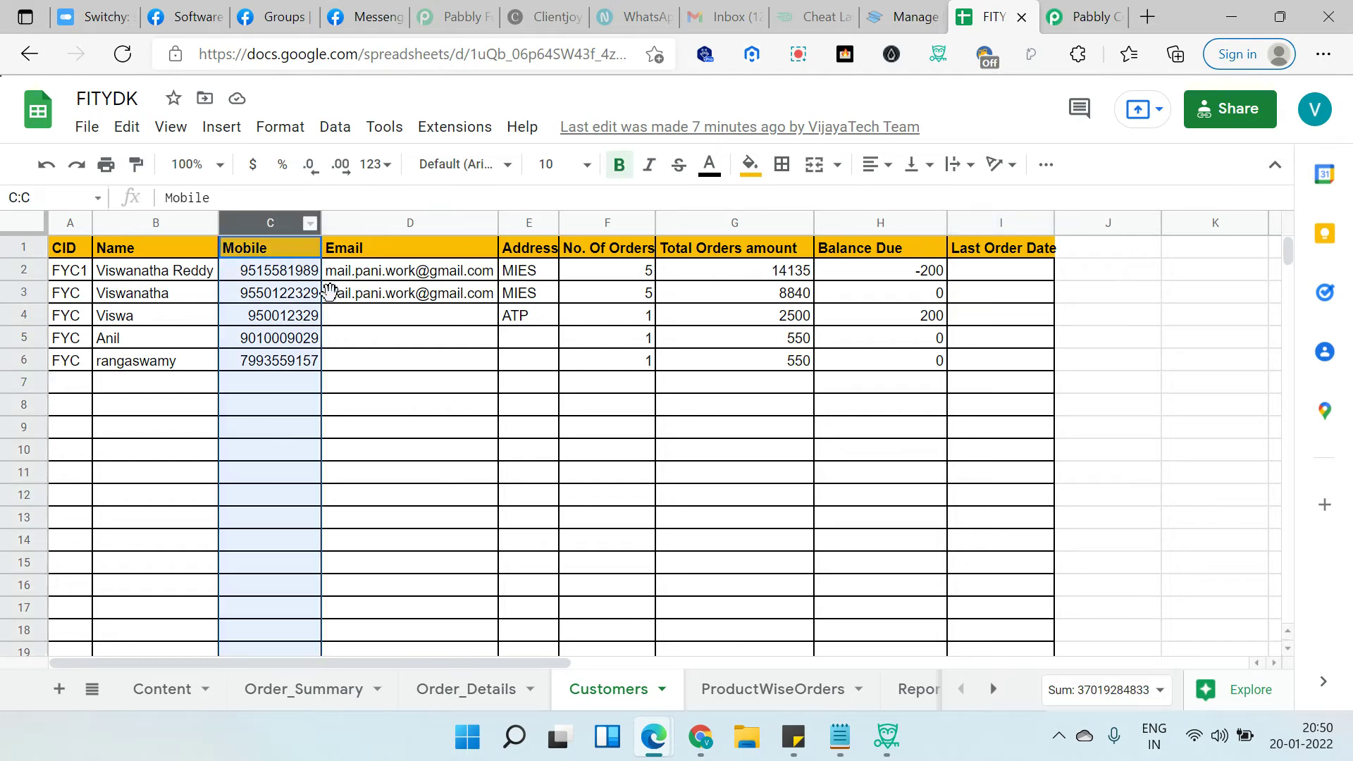
pyautogui.click(360, 317)
# Expand the Customer Lookup's received response in the workflow and review the returned row values
pyautogui.hotkey('alt', 'Tab')
pyautogui.scroll(-4, 268, 494)
pyautogui.click(391, 466)
pyautogui.scroll(-4, 214, 430)
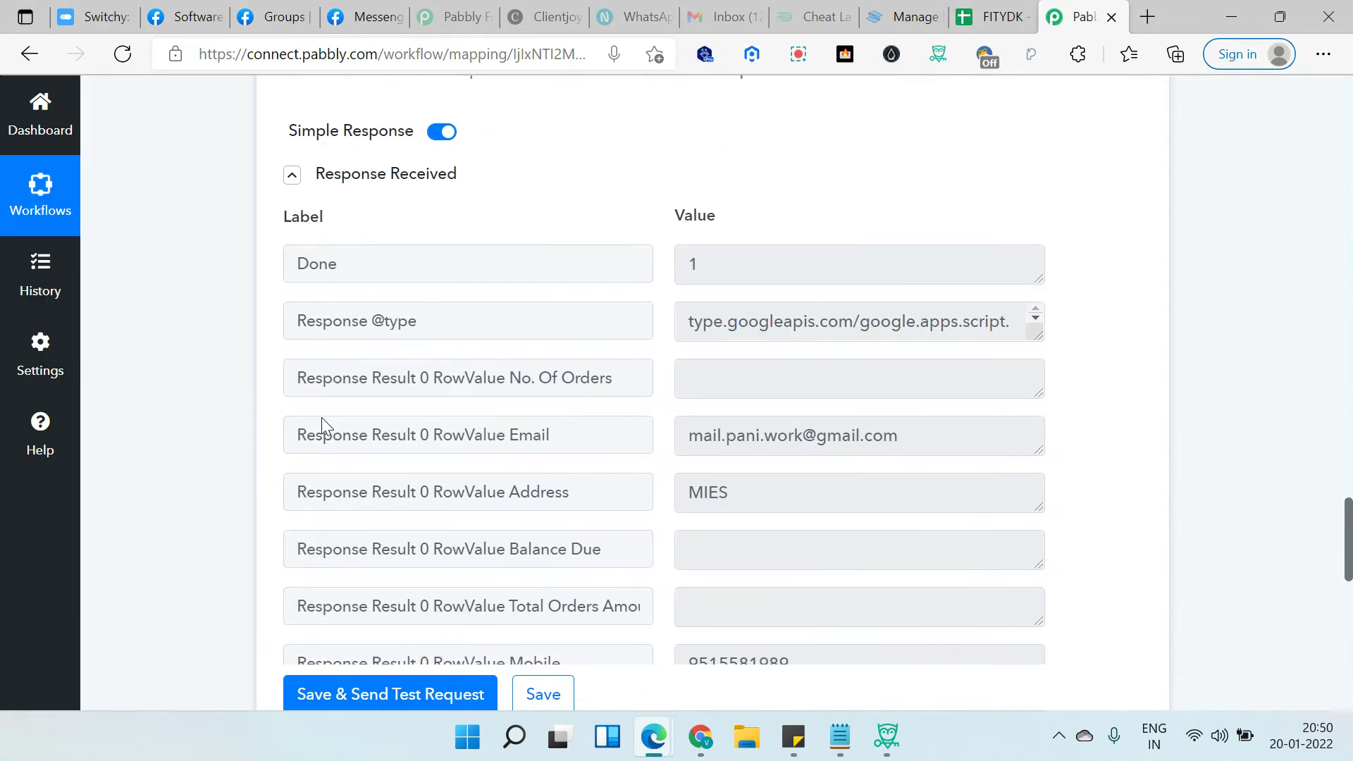
pyautogui.scroll(-3, 768, 385)
pyautogui.scroll(-3, 881, 519)
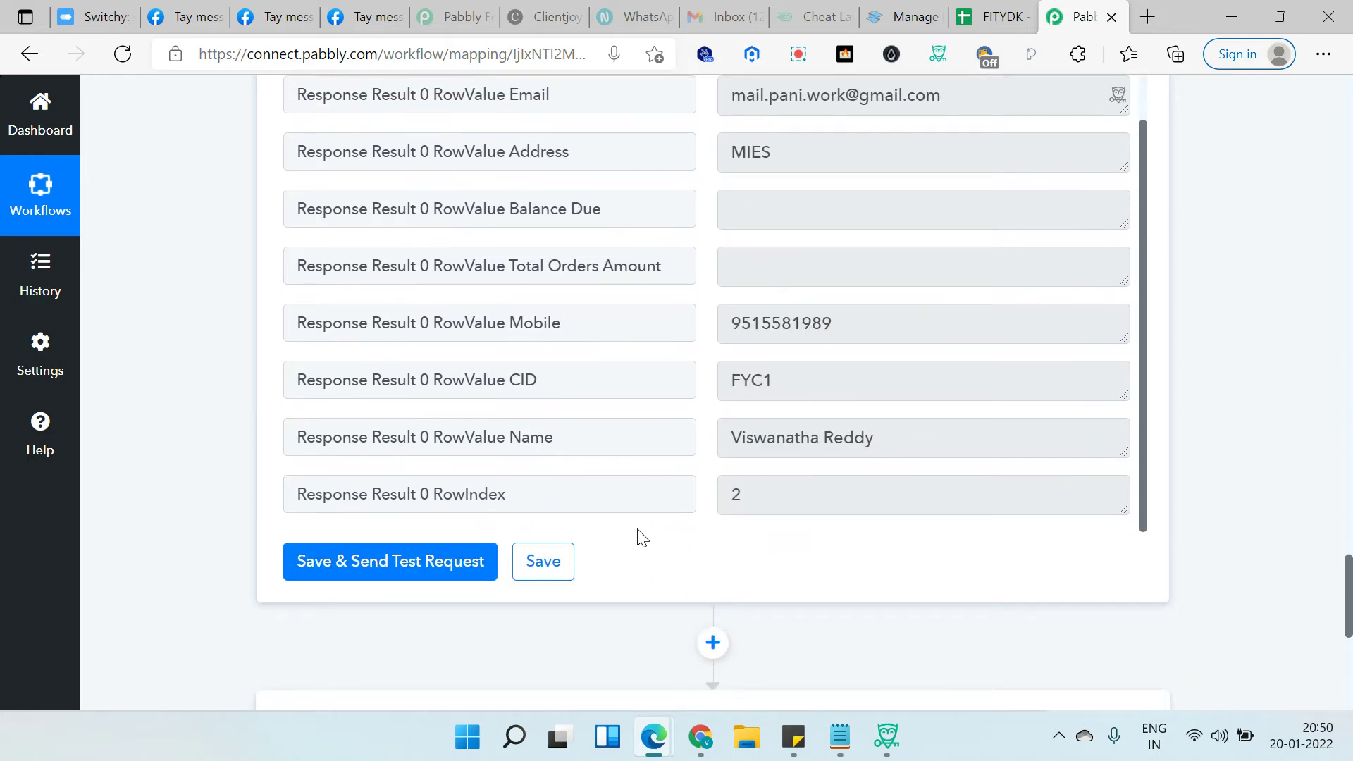
# Highlight the Response Result 0 RowIndex label and its value in the Customer Lookup response
pyautogui.moveTo(305, 499); pyautogui.dragTo(574, 493)
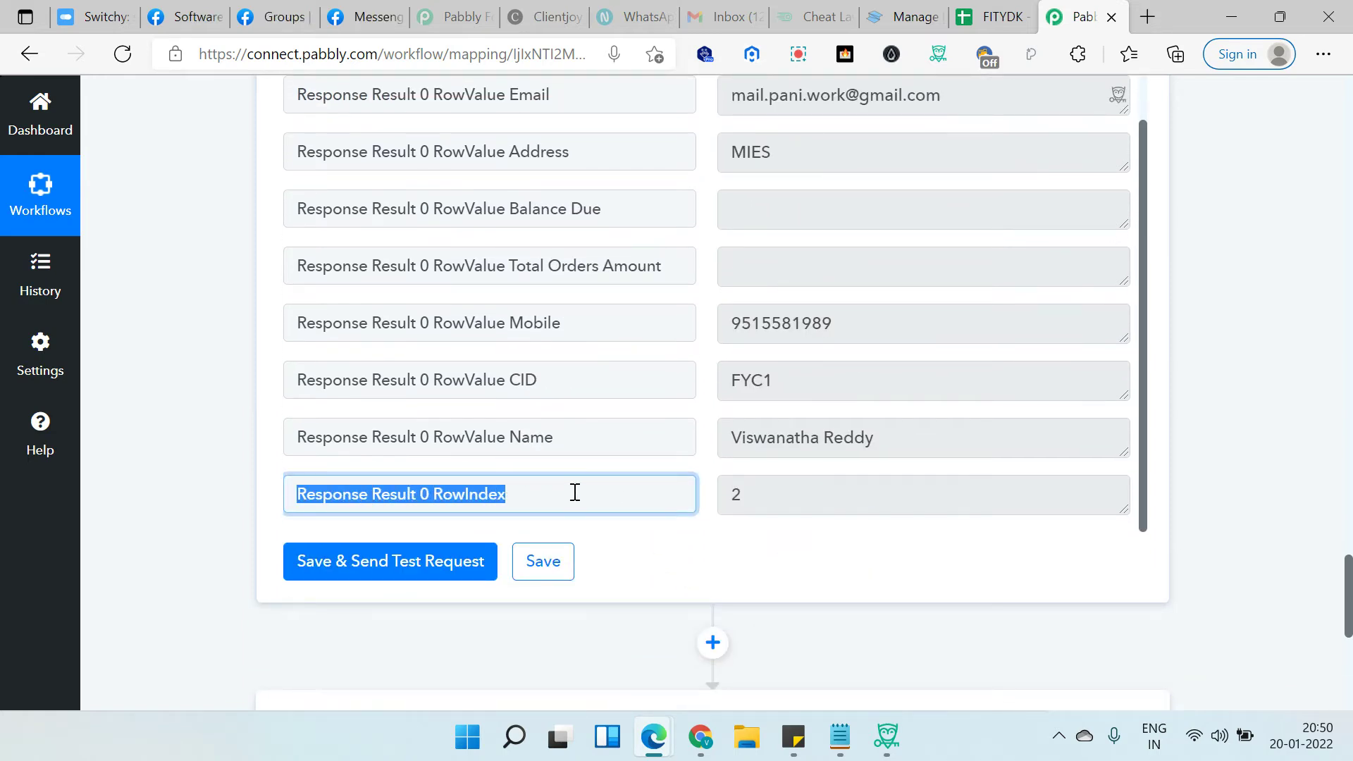
pyautogui.click(437, 498)
pyautogui.moveTo(784, 491); pyautogui.dragTo(718, 497)
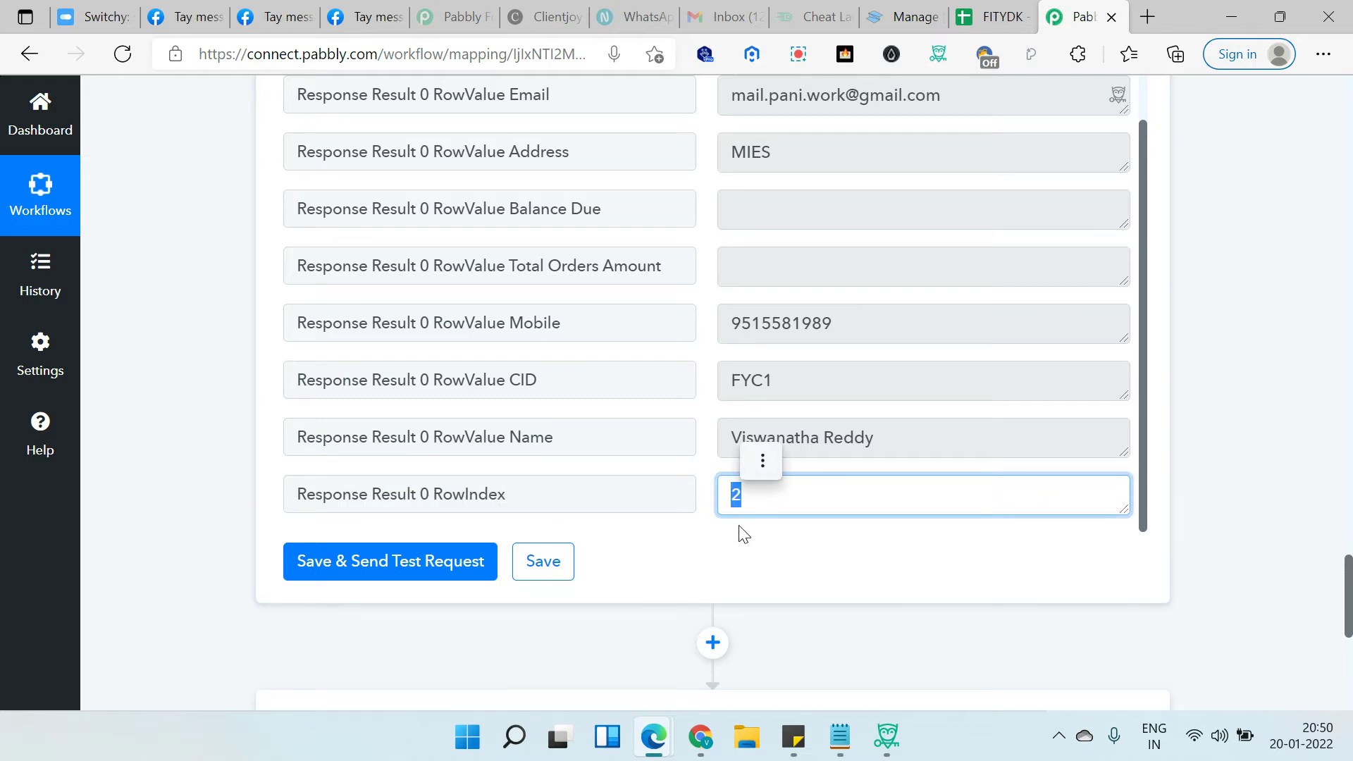
# Compare the returned row index with the customer rows in the Customers sheet and go back to the workflow
pyautogui.hotkey('ctrl', 'shift', 'Tab')
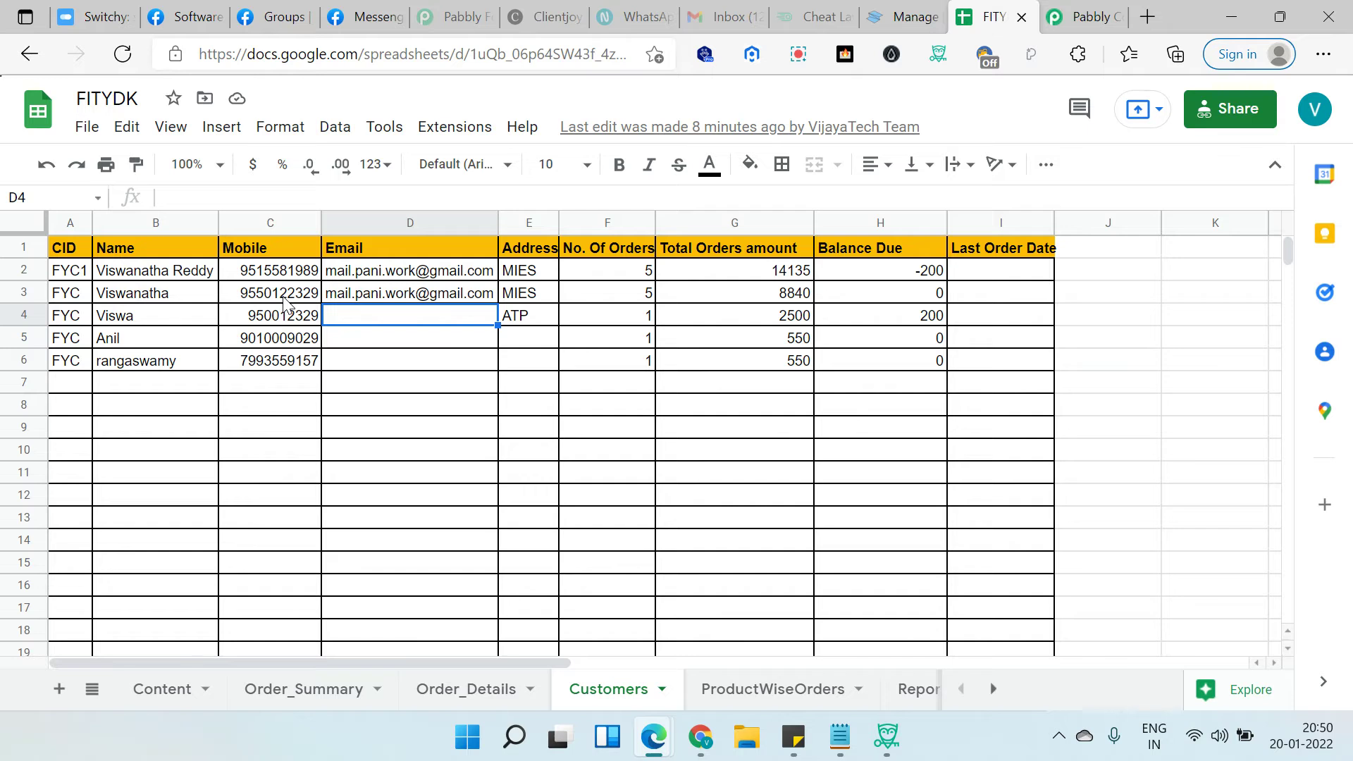
pyautogui.click(285, 303)
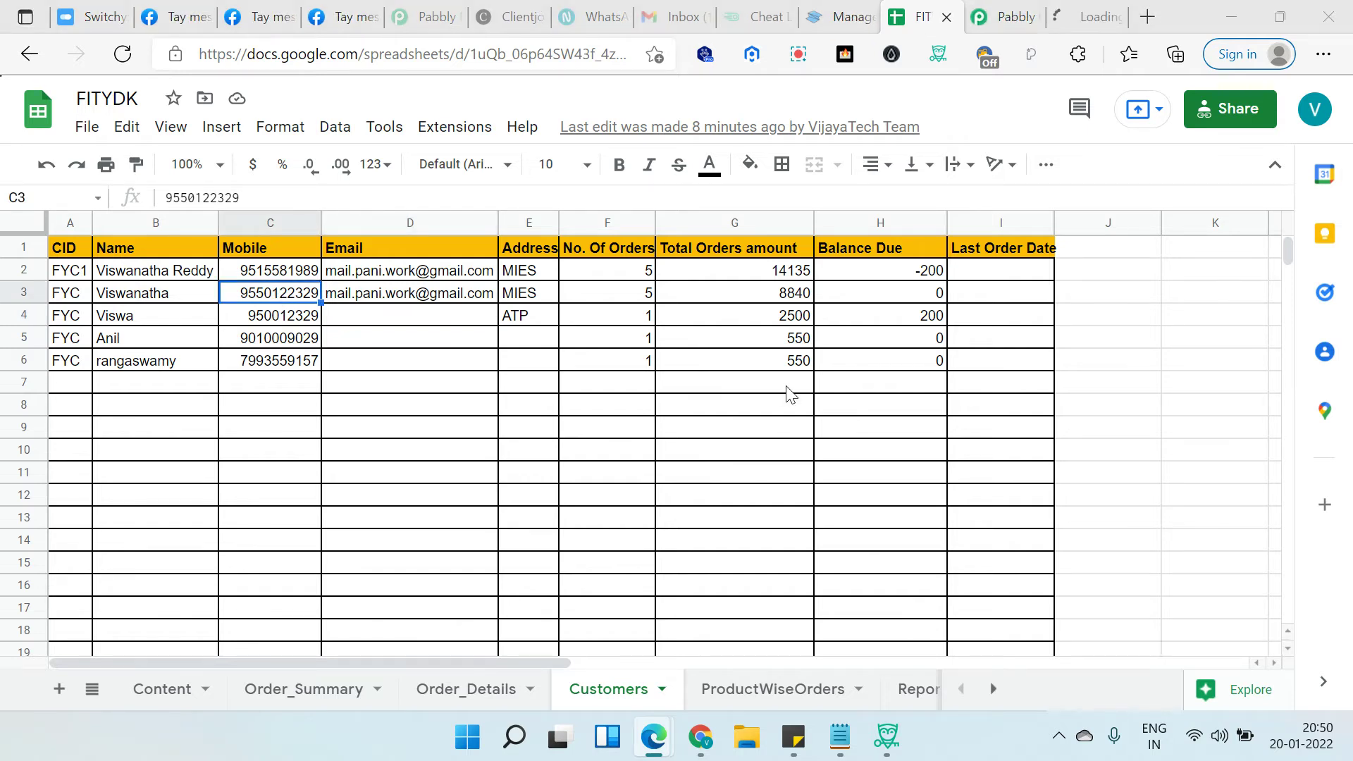
pyautogui.hotkey('alt', 'Tab')
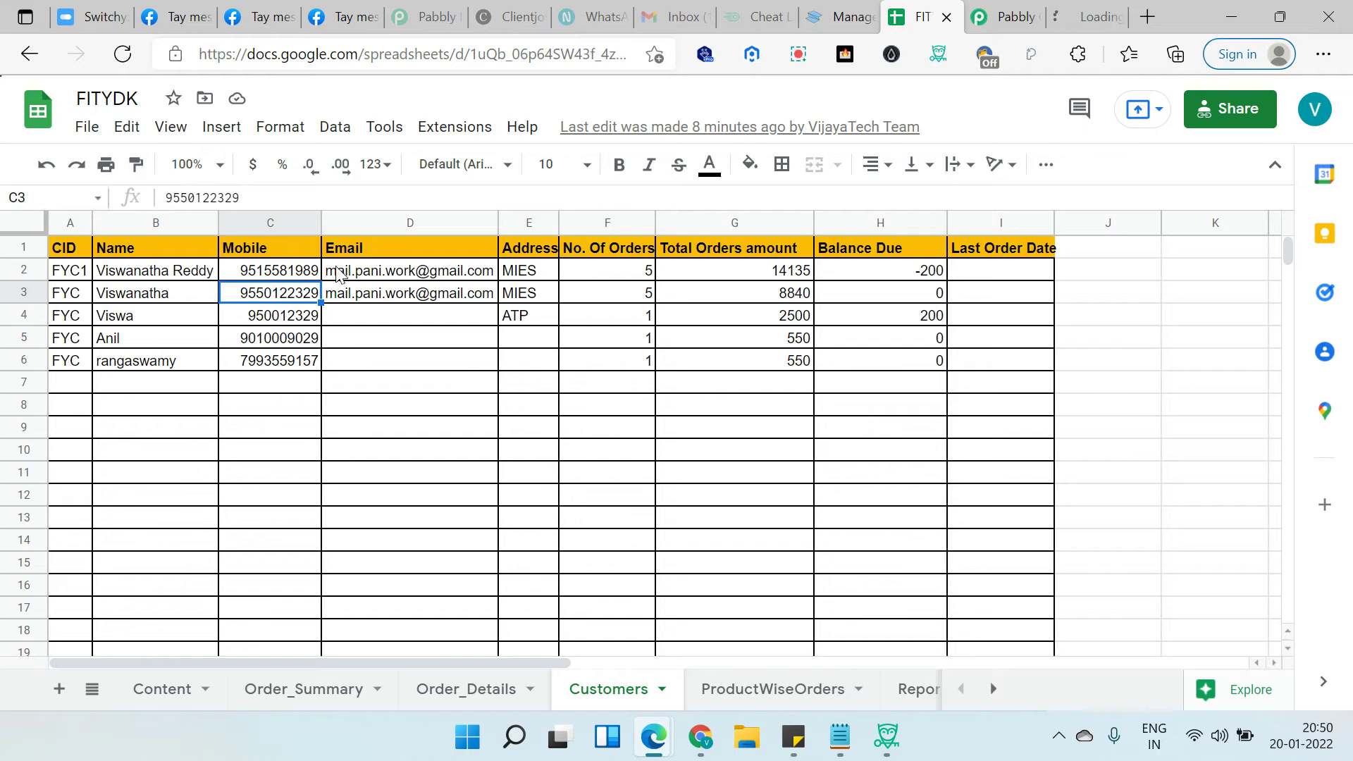
pyautogui.hotkey('alt', 'Tab')
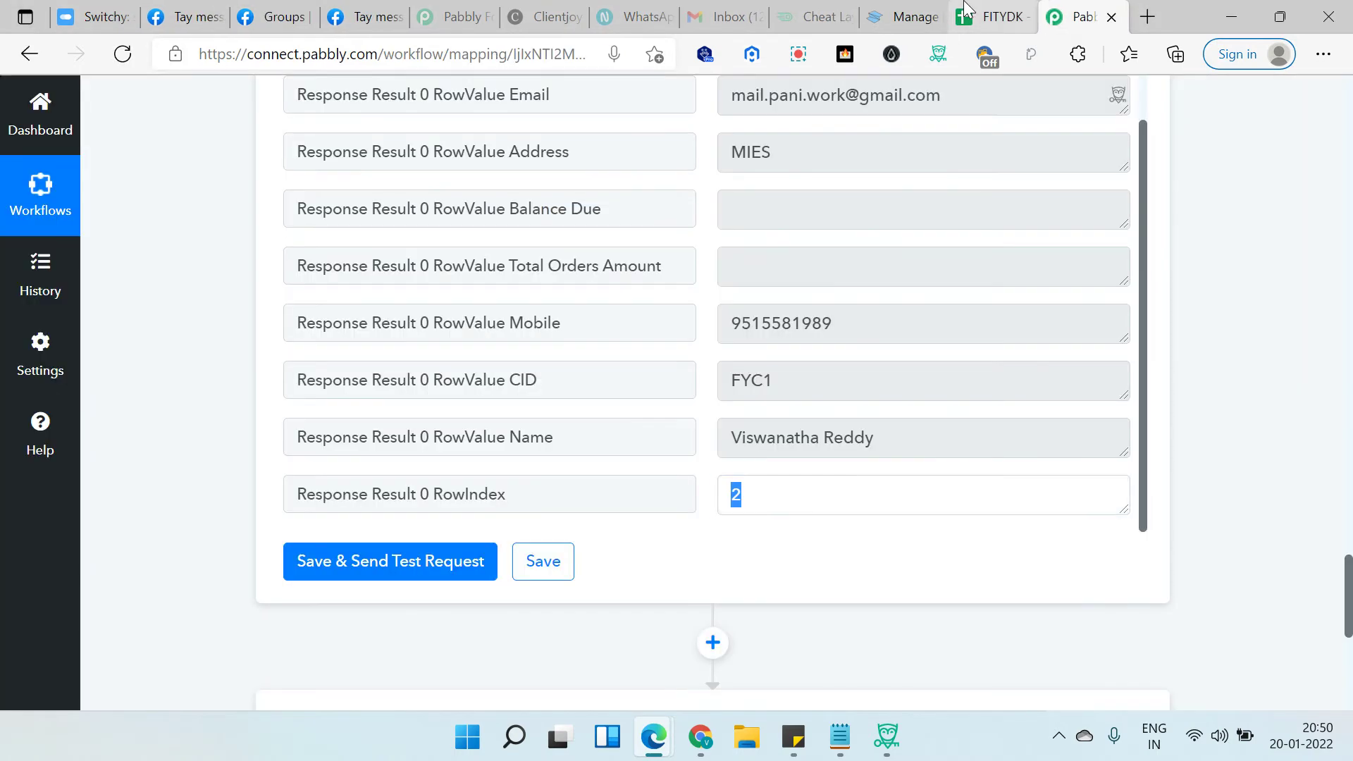
pyautogui.click(976, 7)
pyautogui.click(1083, 17)
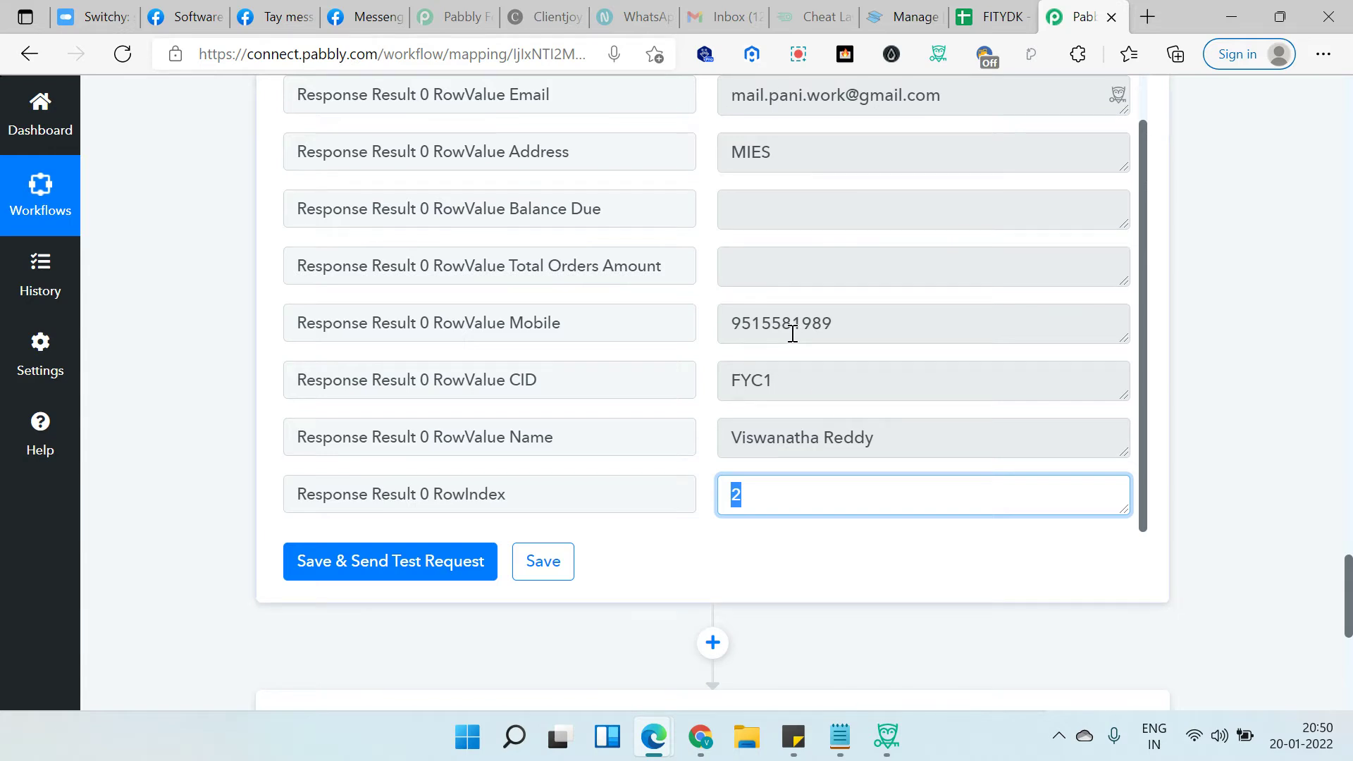
# Expand the Router action and try to open the filter and action steps of the Existing Customer route
pyautogui.scroll(-4, 705, 538)
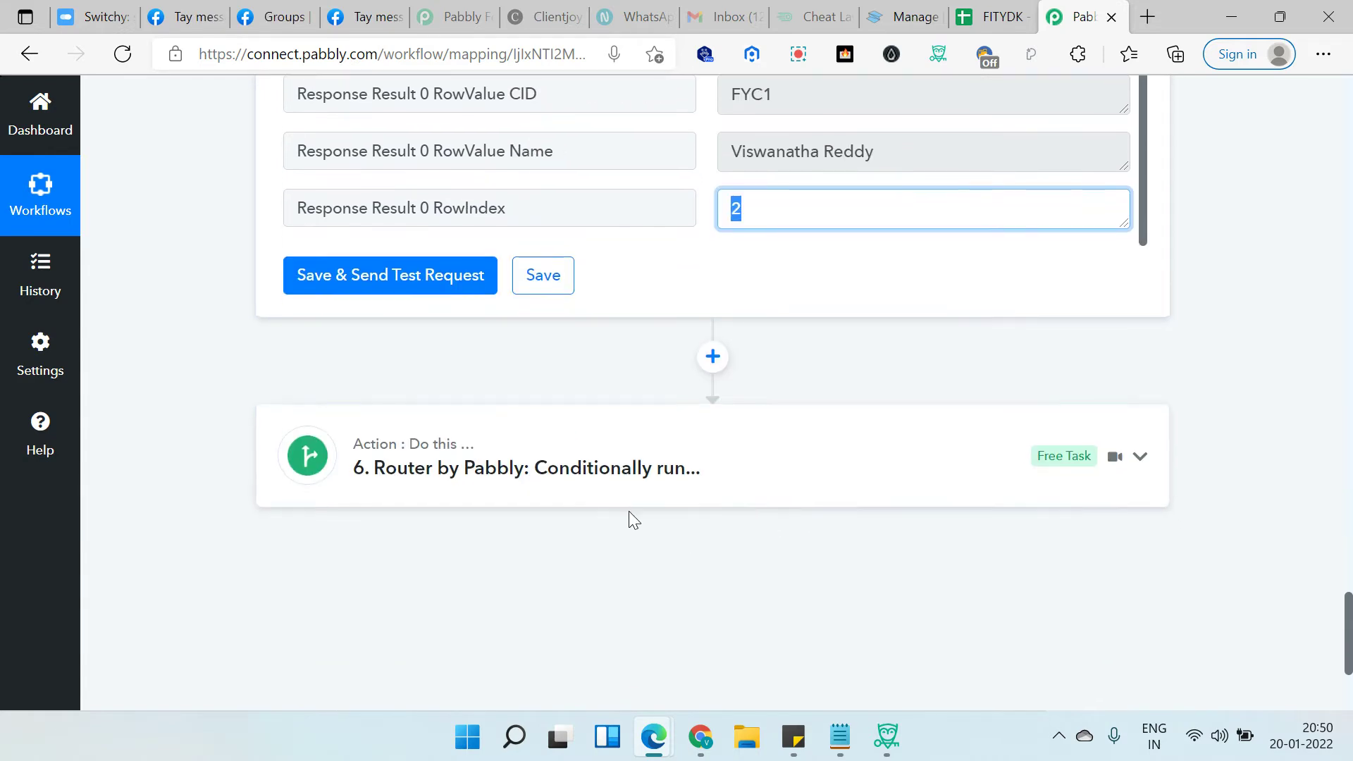
pyautogui.click(637, 475)
pyautogui.scroll(-5, 423, 493)
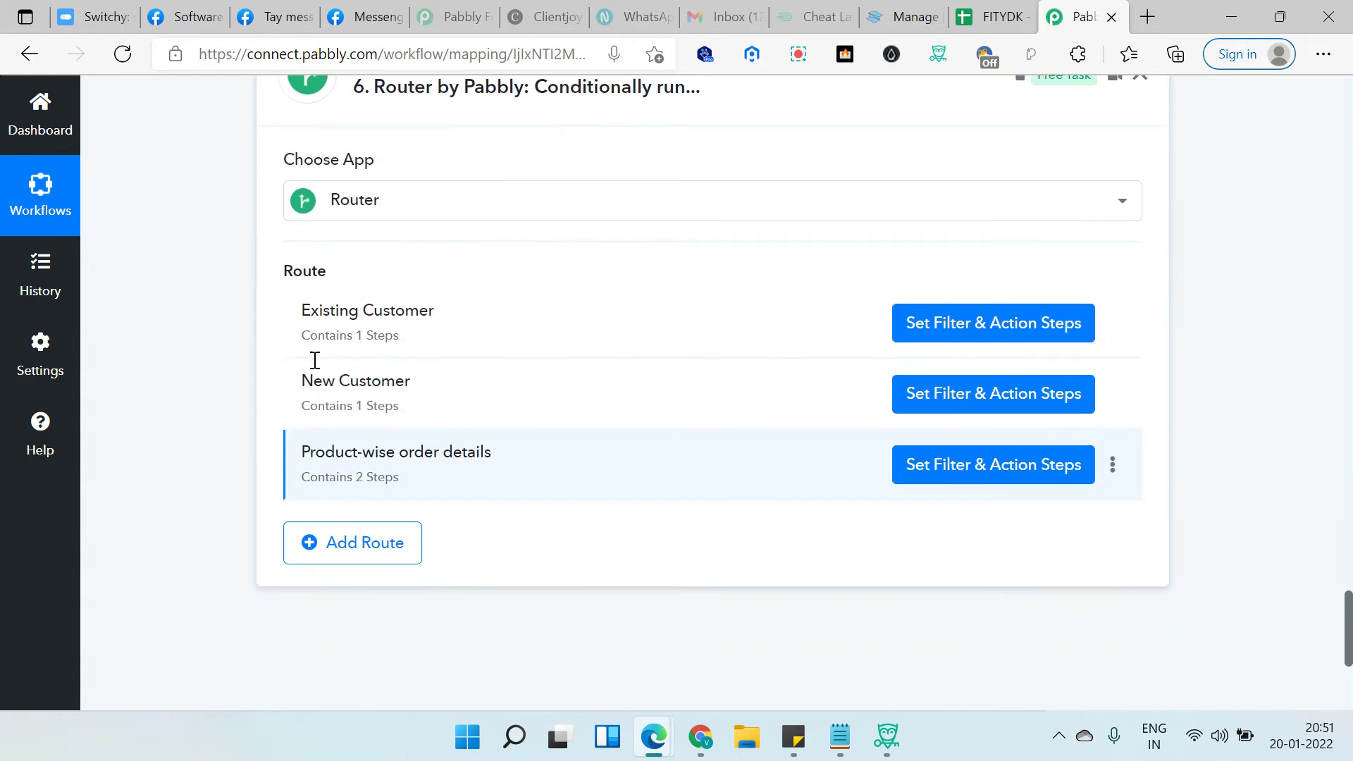
pyautogui.click(937, 330)
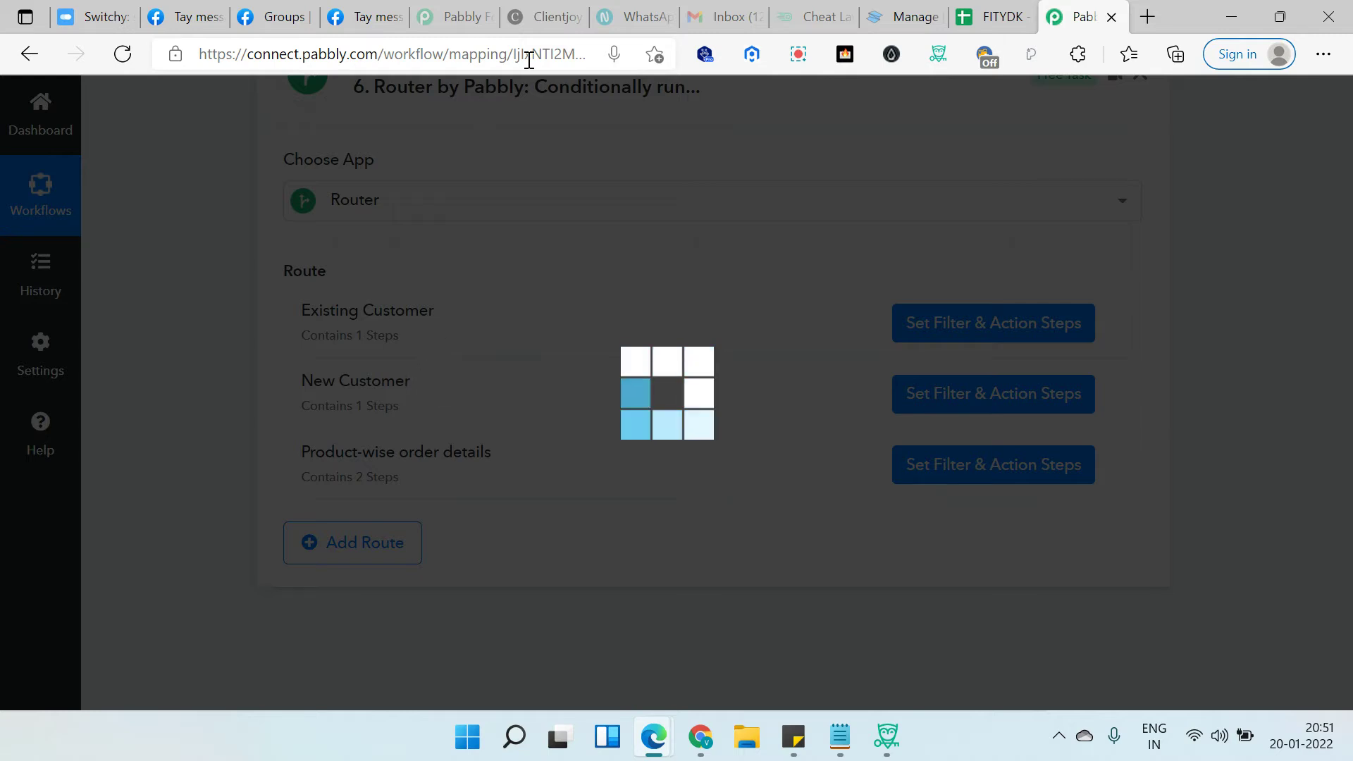
# Reload the workflow page and expand the Router action again to show its routes
pyautogui.click(559, 54)
pyautogui.press('Return')
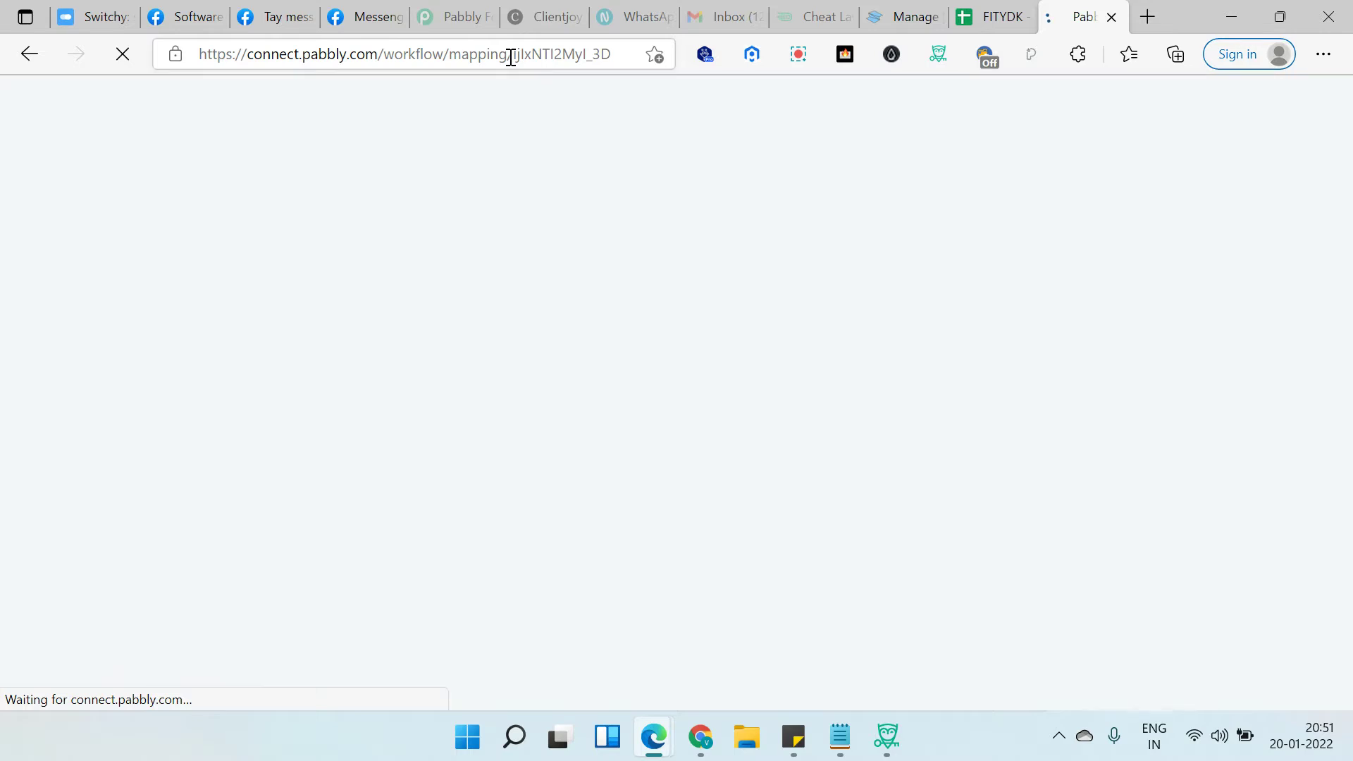
pyautogui.click(508, 176)
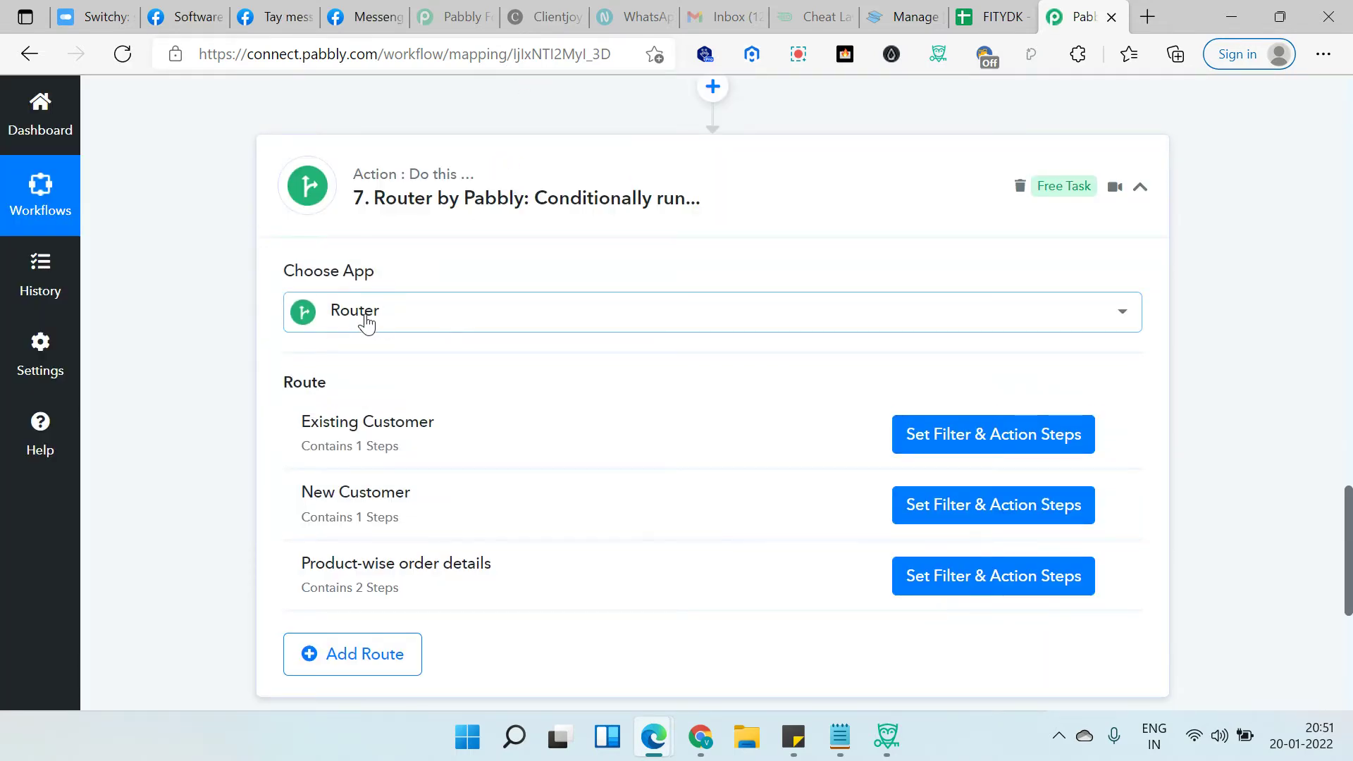
pyautogui.scroll(-1, 315, 366)
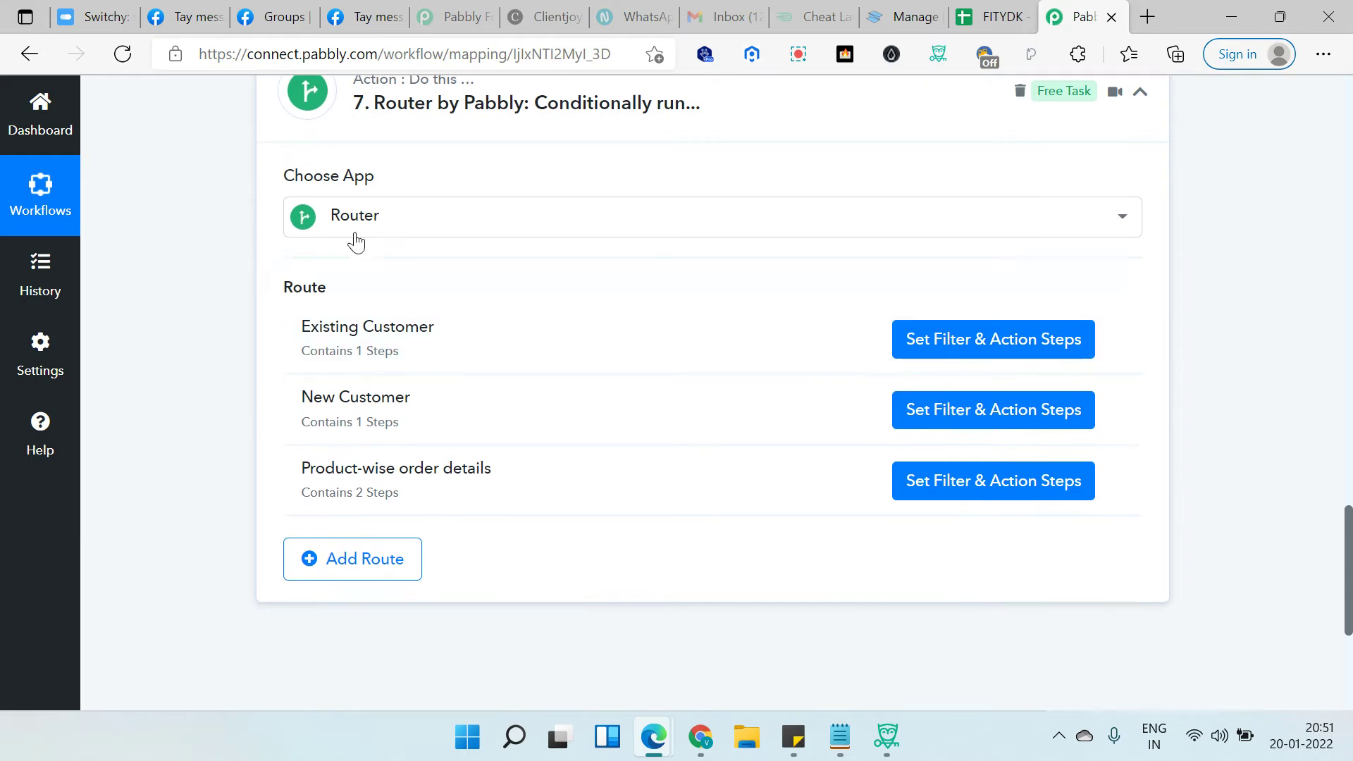
# Expand the filter of the Existing Customer route to examine its condition, and close the route
pyautogui.scroll(1, 502, 208)
pyautogui.moveTo(1083, 202)
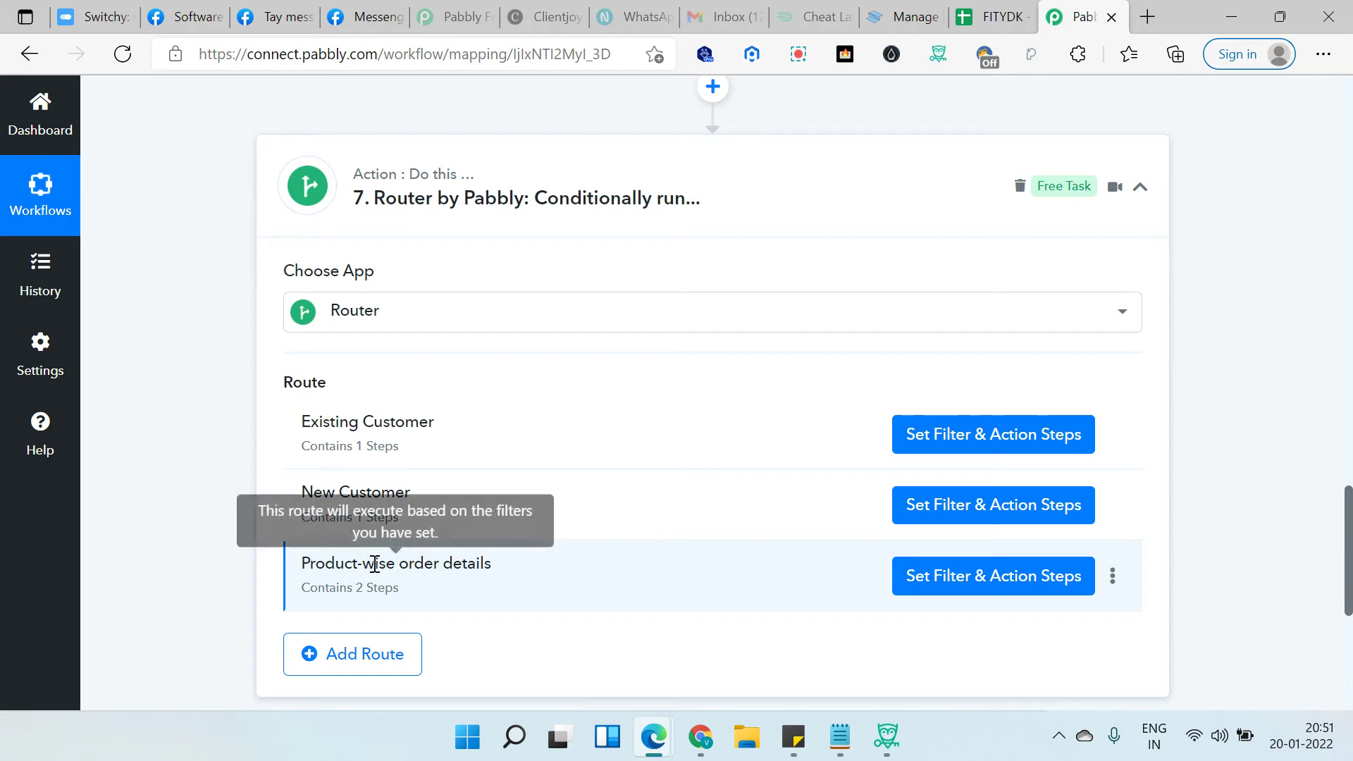
pyautogui.click(952, 437)
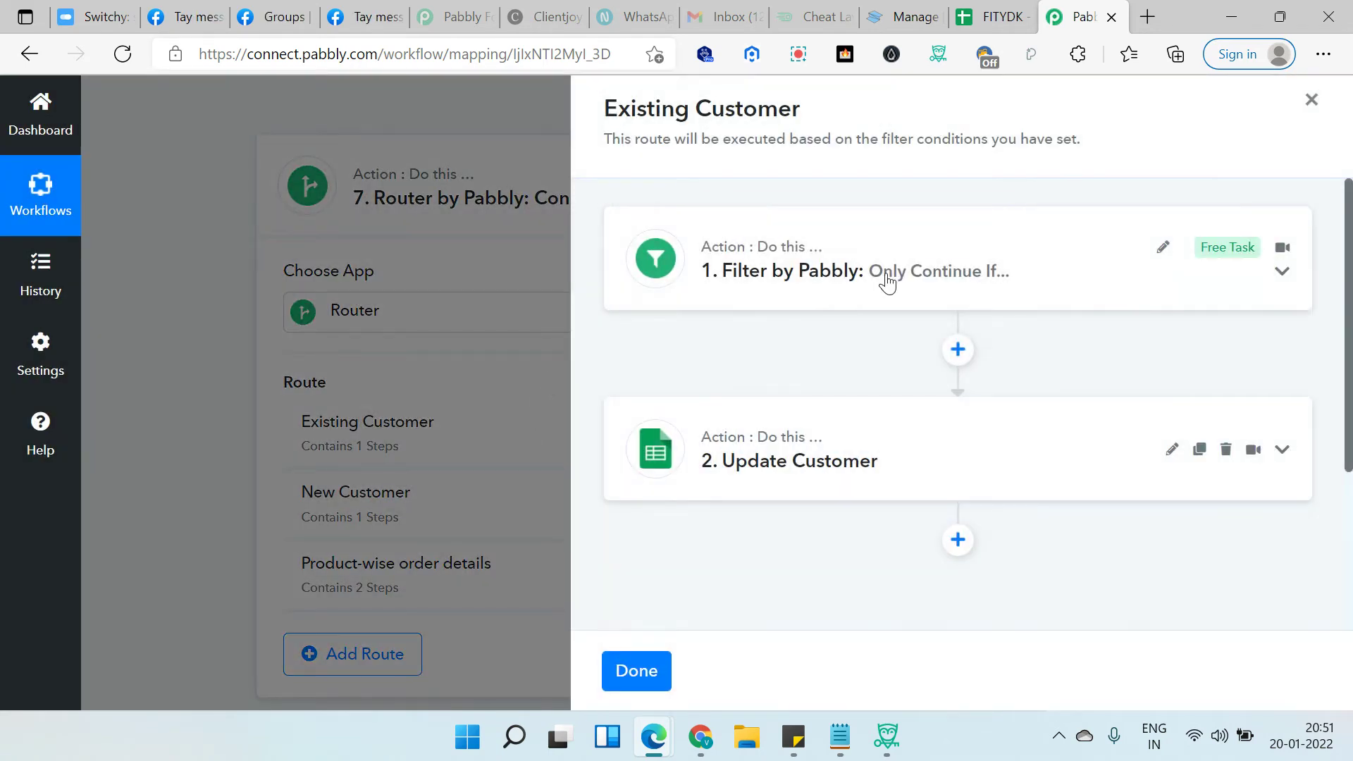
pyautogui.click(886, 277)
pyautogui.click(717, 423)
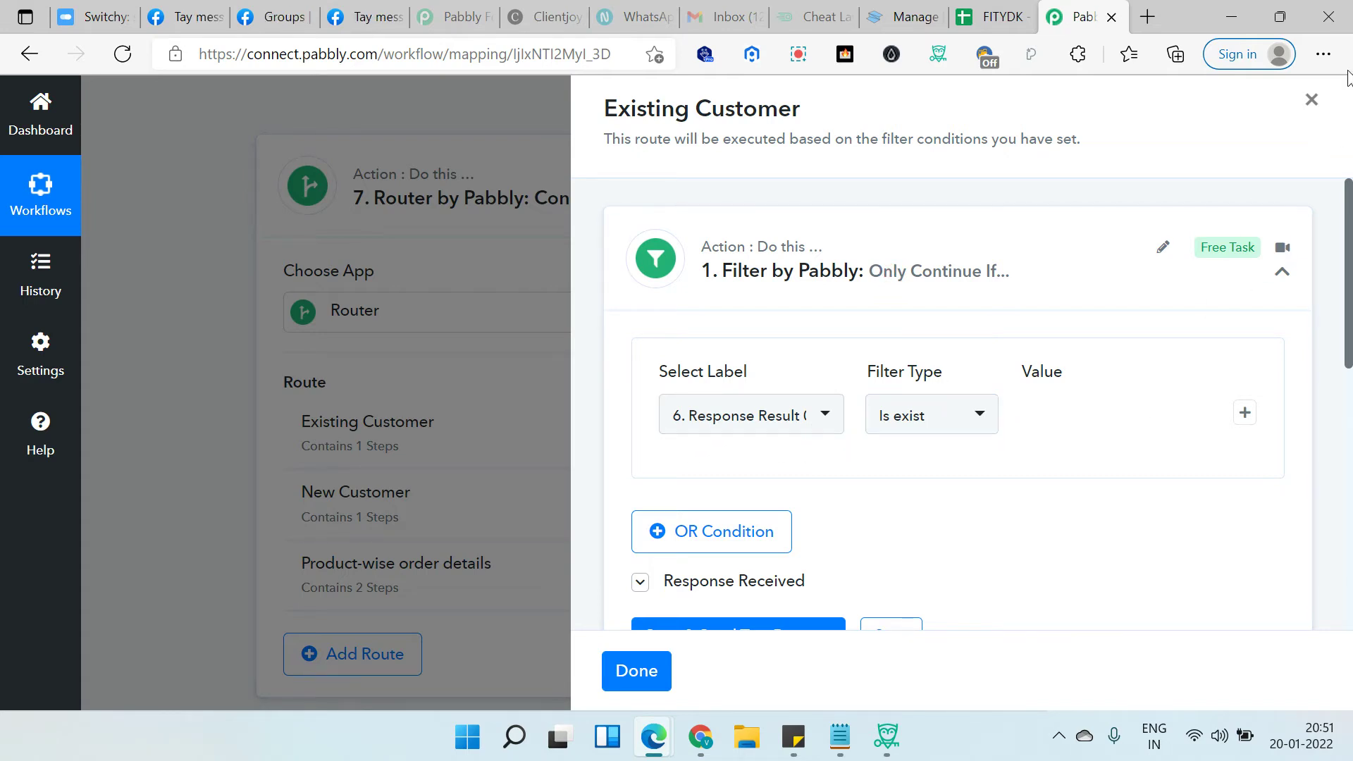
pyautogui.click(1312, 100)
# Expand the Customer Lookup action and its received response to review the Response Result 0 RowIndex field
pyautogui.scroll(4, 557, 239)
pyautogui.click(536, 321)
pyautogui.scroll(-12, 266, 371)
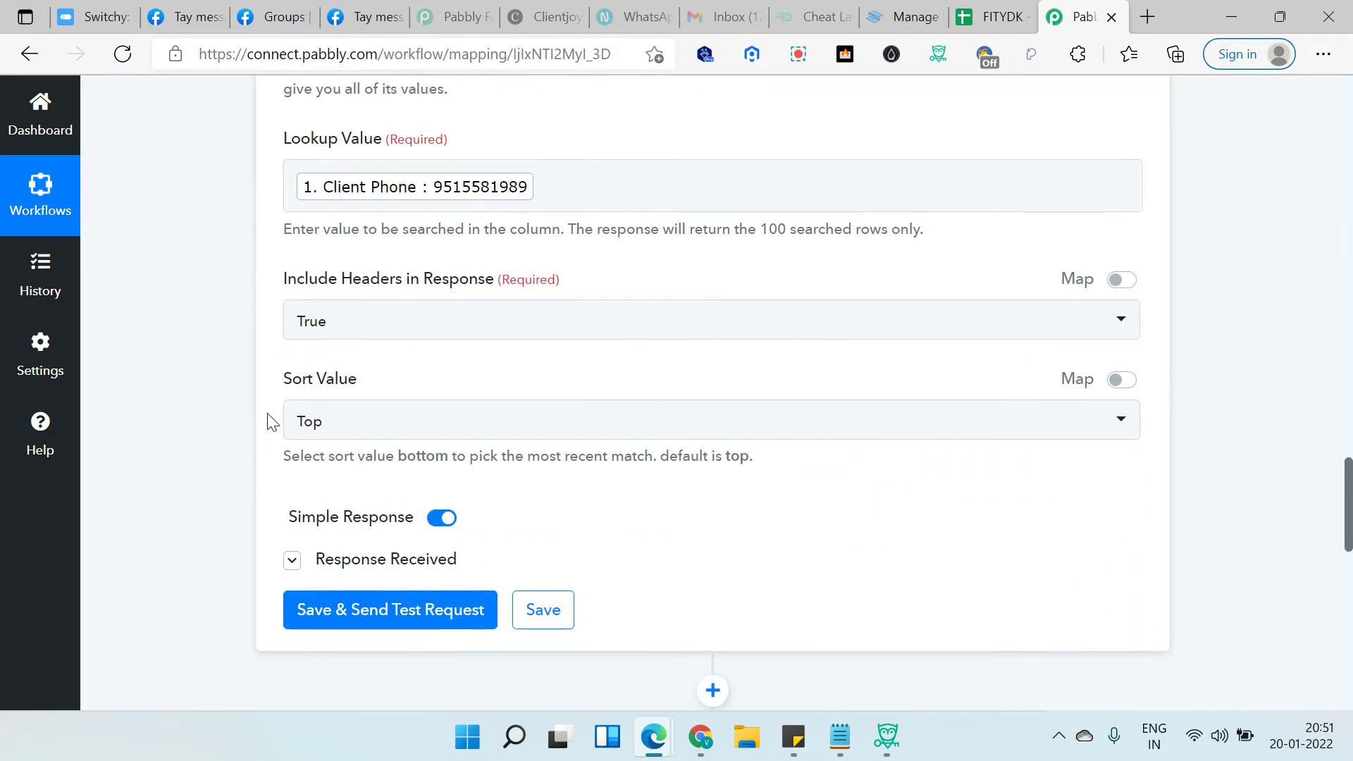
pyautogui.scroll(-3, 317, 387)
pyautogui.click(356, 361)
pyautogui.scroll(-8, 494, 381)
pyautogui.scroll(-6, 432, 287)
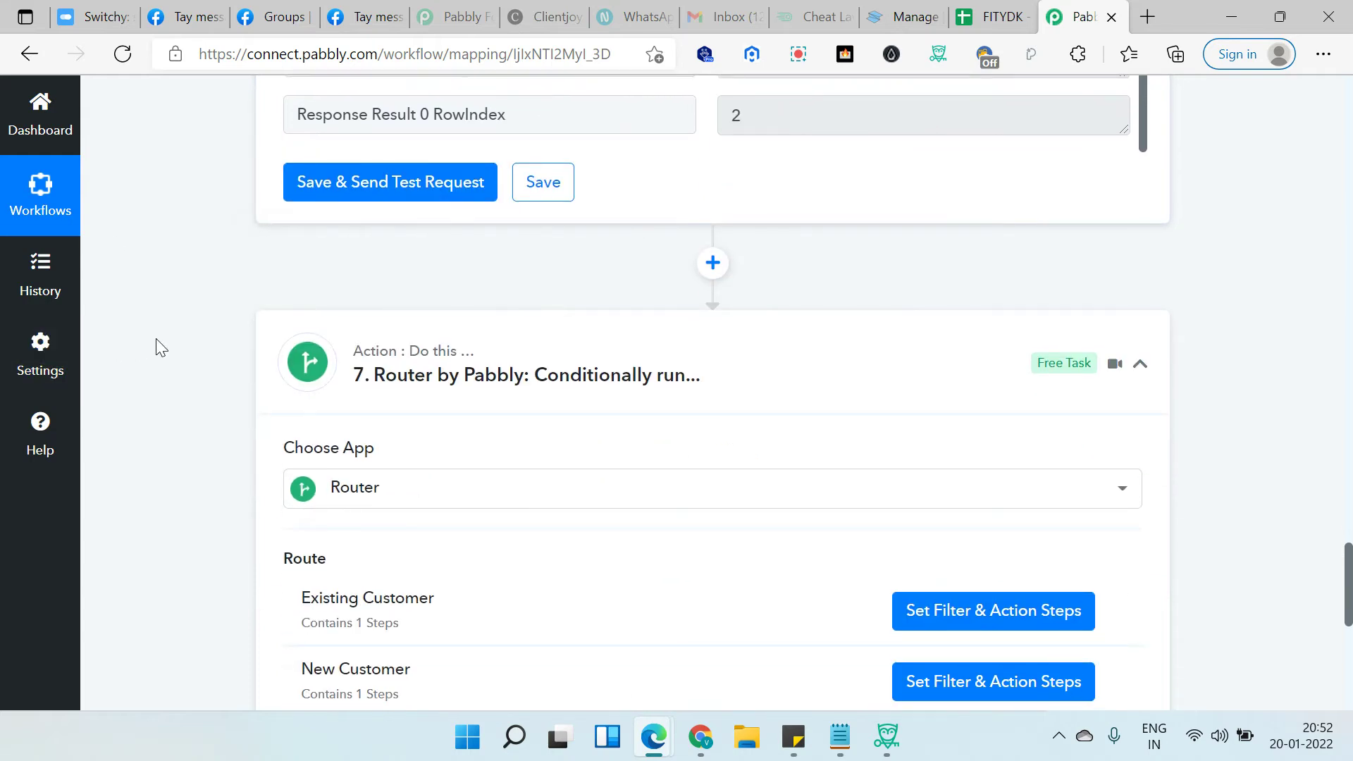
pyautogui.scroll(3, 211, 340)
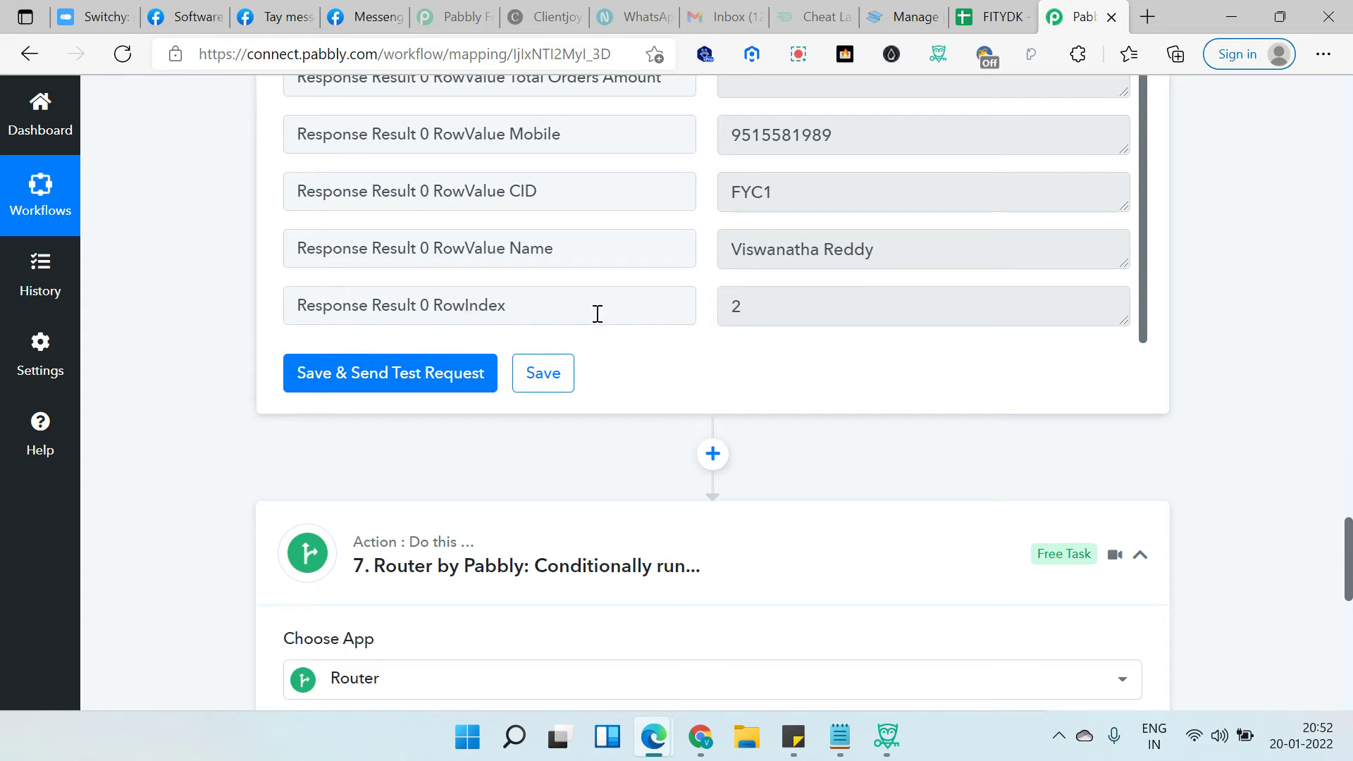
pyautogui.scroll(-6, 337, 433)
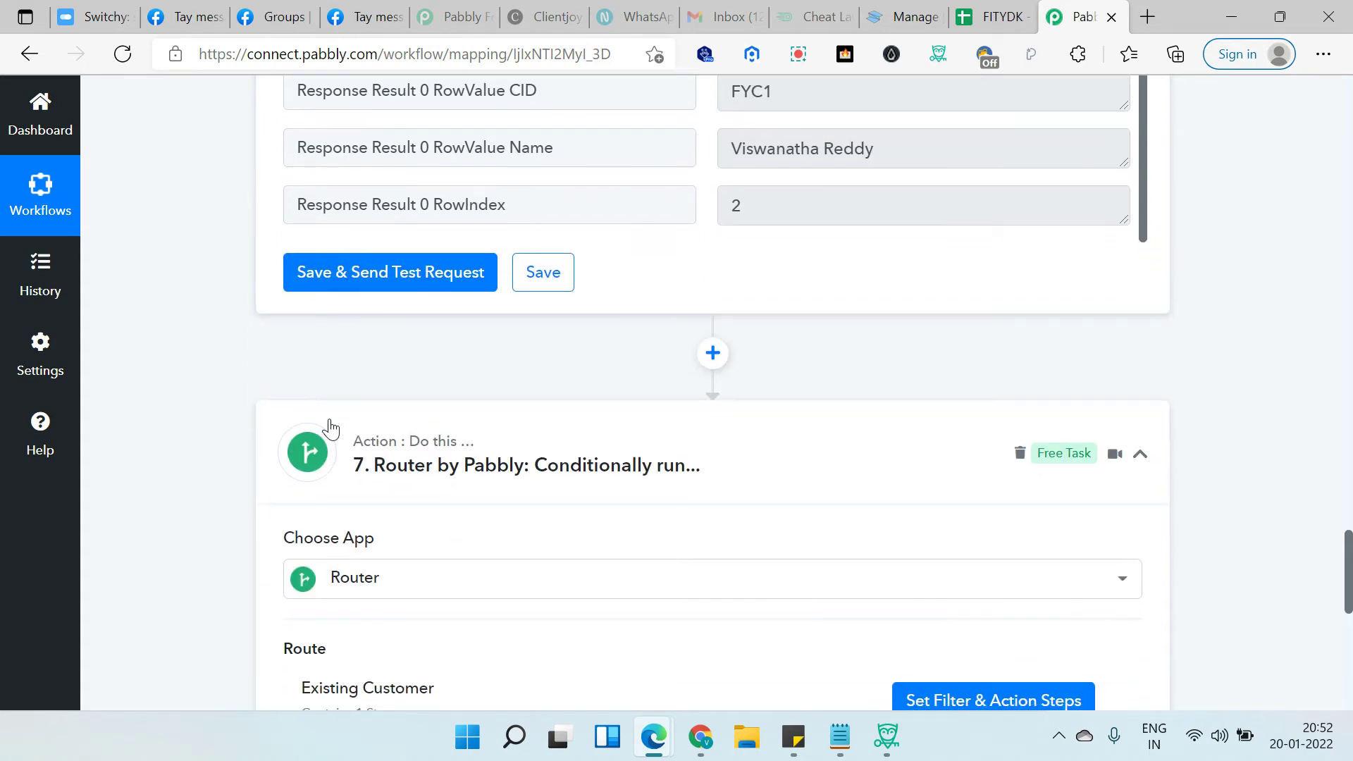
# Reopen the Existing Customer route and expand Update Customer to show its range and values
pyautogui.click(935, 329)
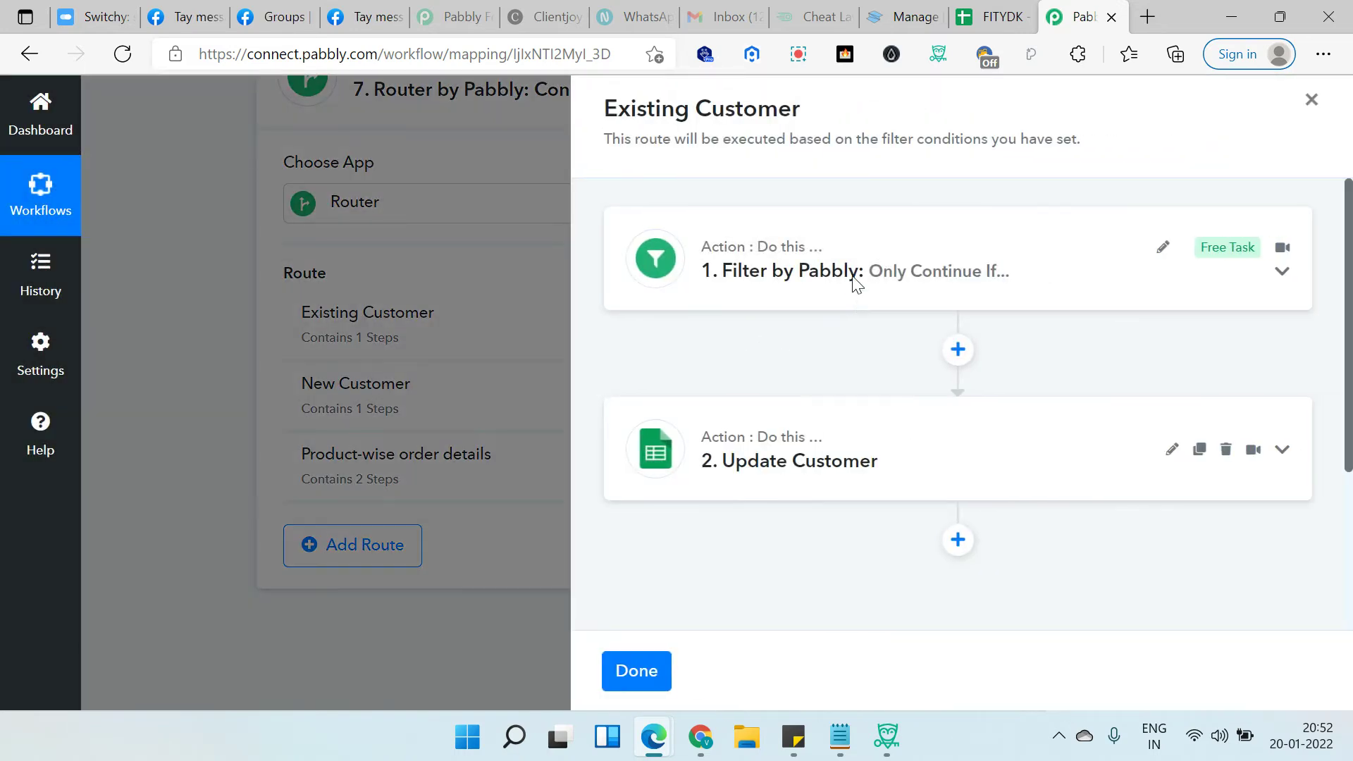
pyautogui.click(855, 416)
pyautogui.scroll(-4, 853, 416)
pyautogui.scroll(-6, 782, 381)
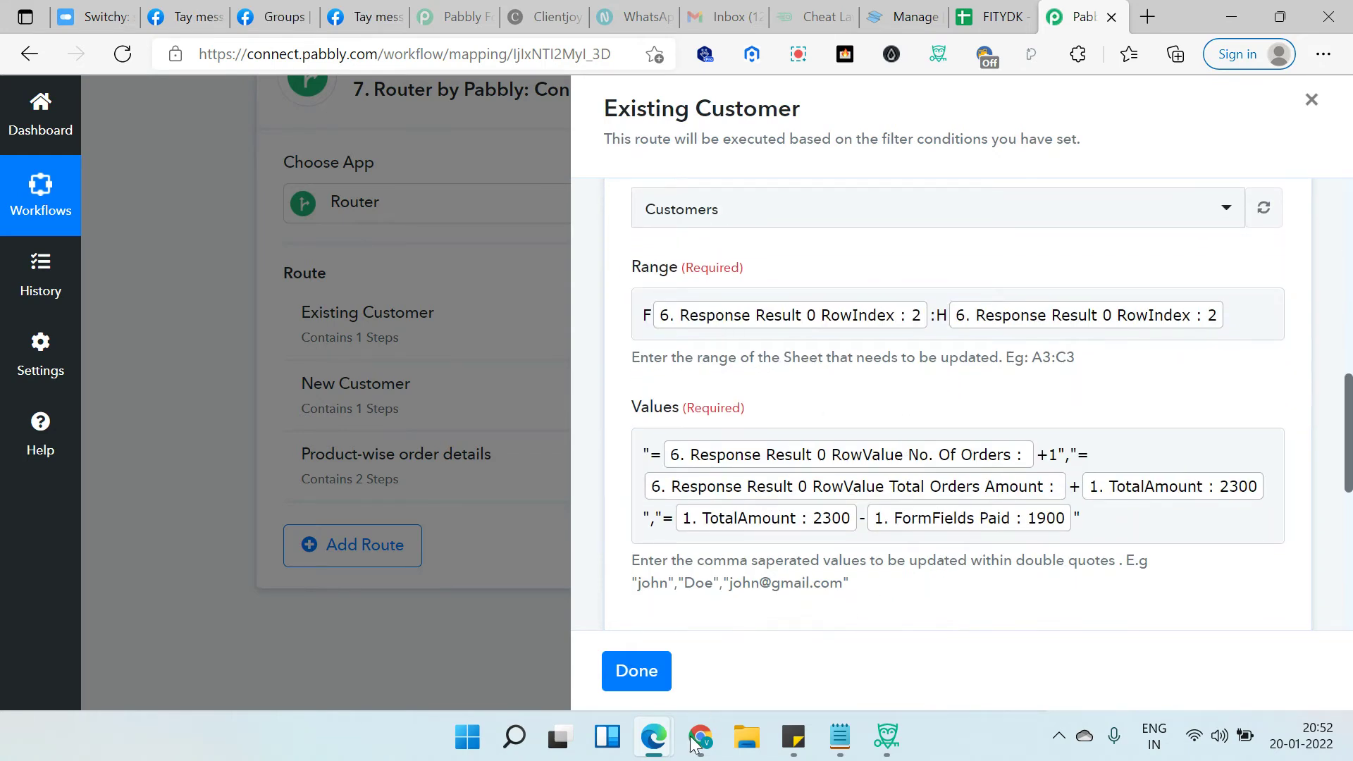
# Highlight cells F2:H2 and the Balance Due header in the Customers sheet, and return to the workflow
pyautogui.moveTo(654, 737)
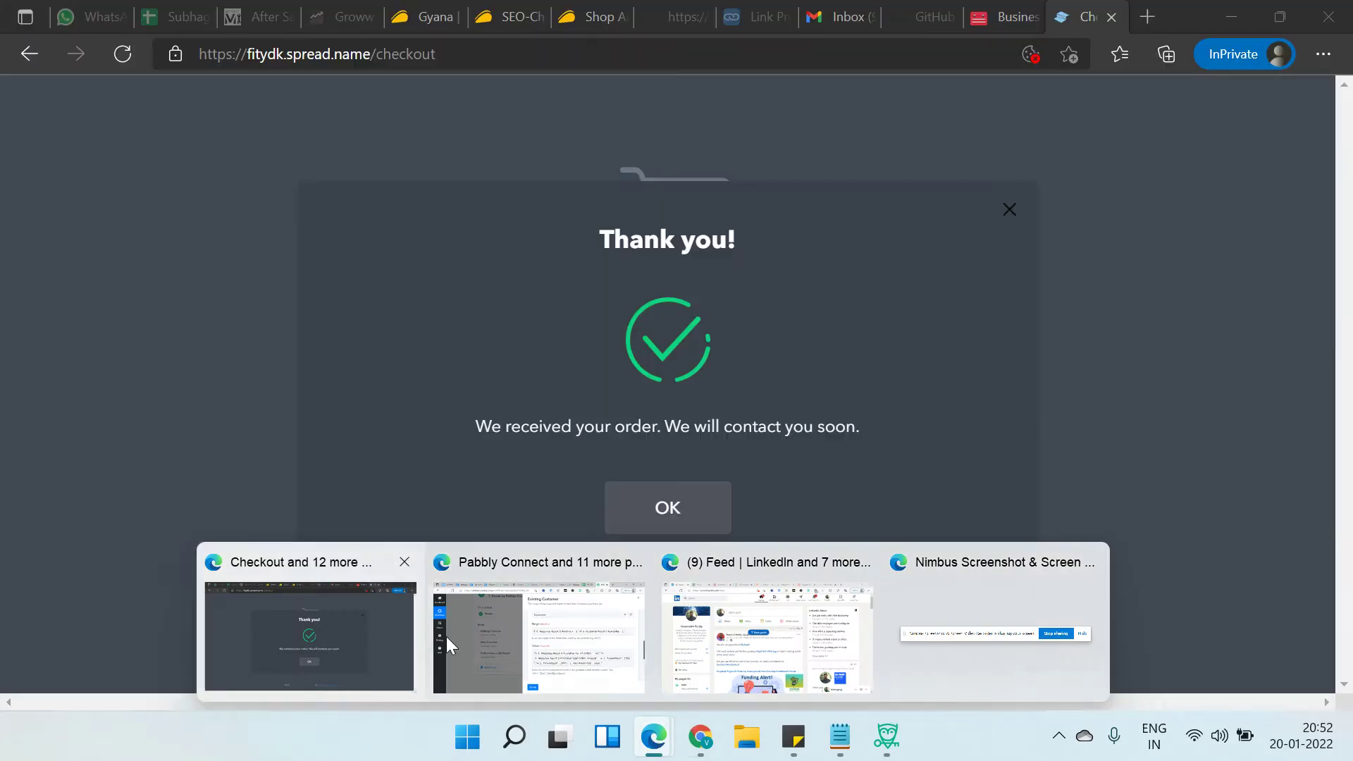
pyautogui.click(990, 15)
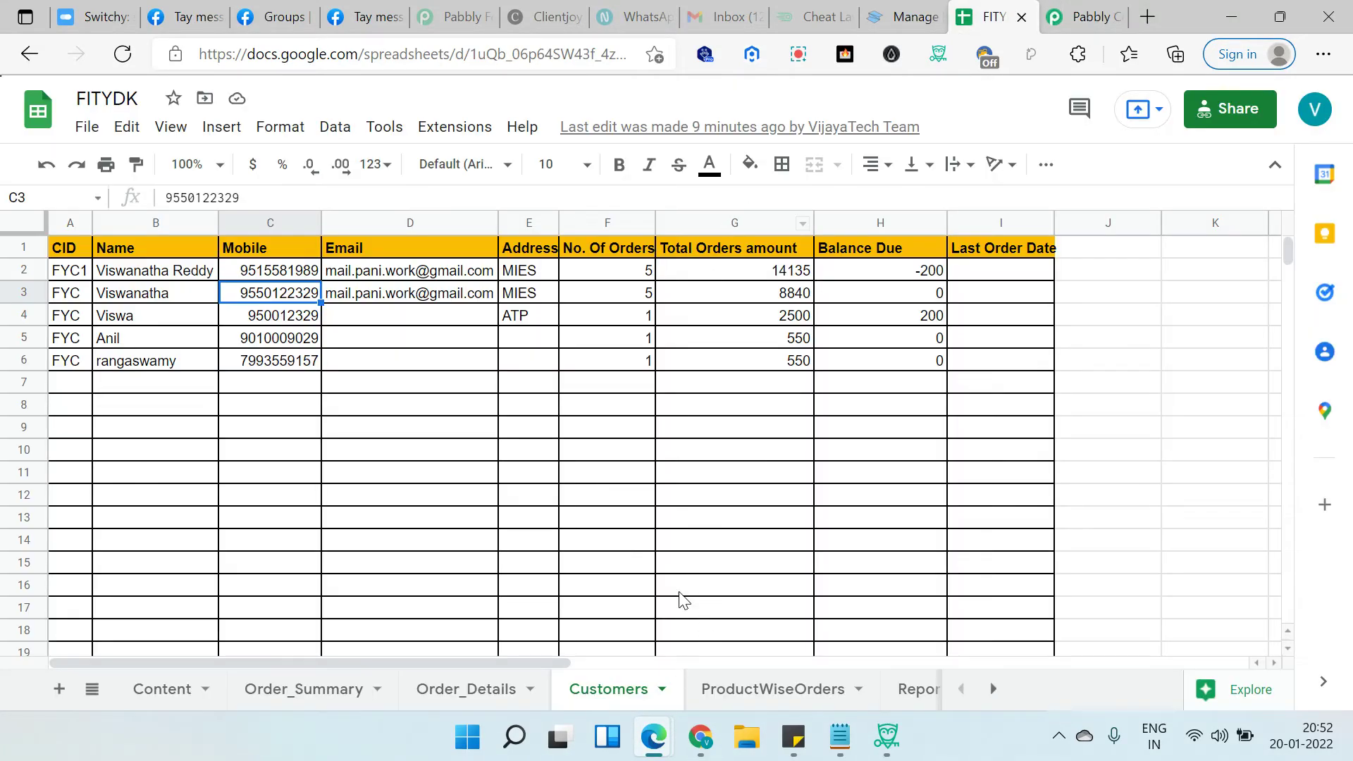
pyautogui.moveTo(632, 275); pyautogui.dragTo(885, 271)
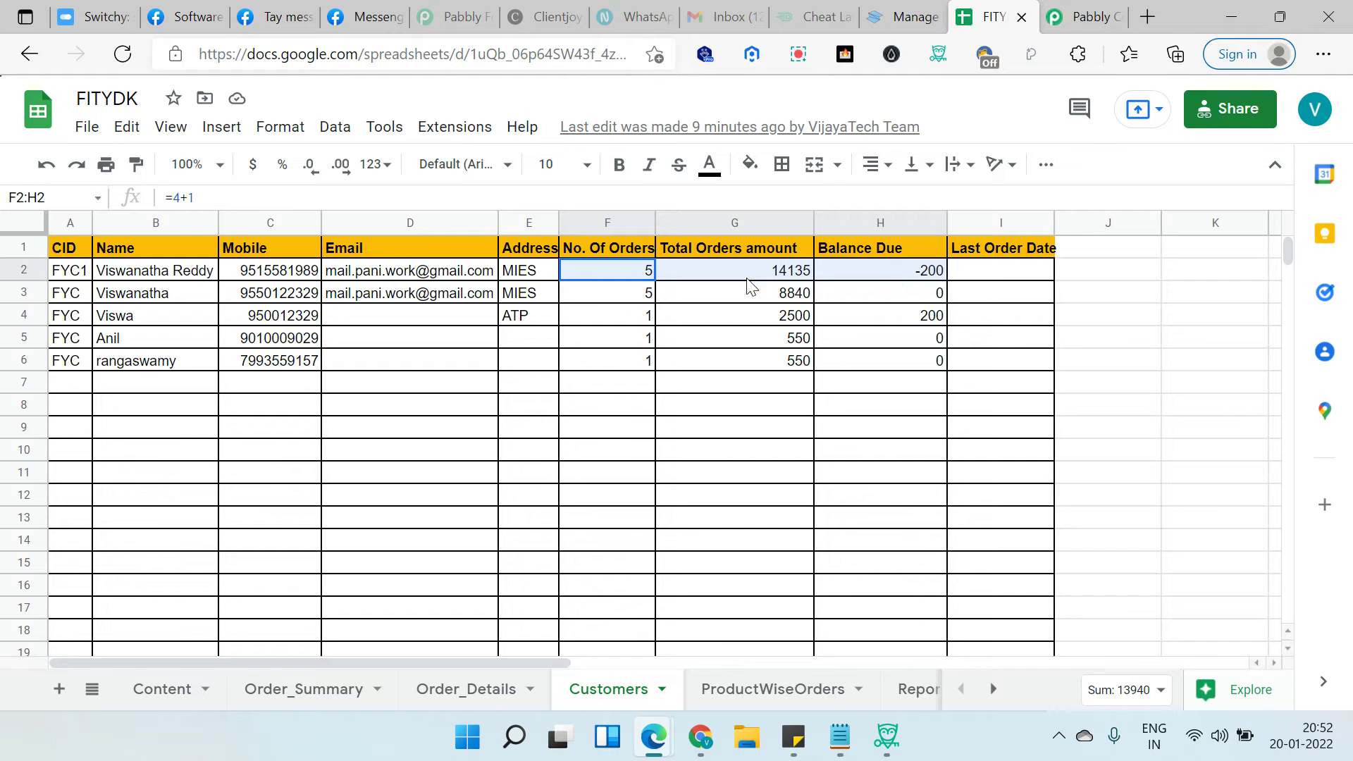
pyautogui.click(874, 252)
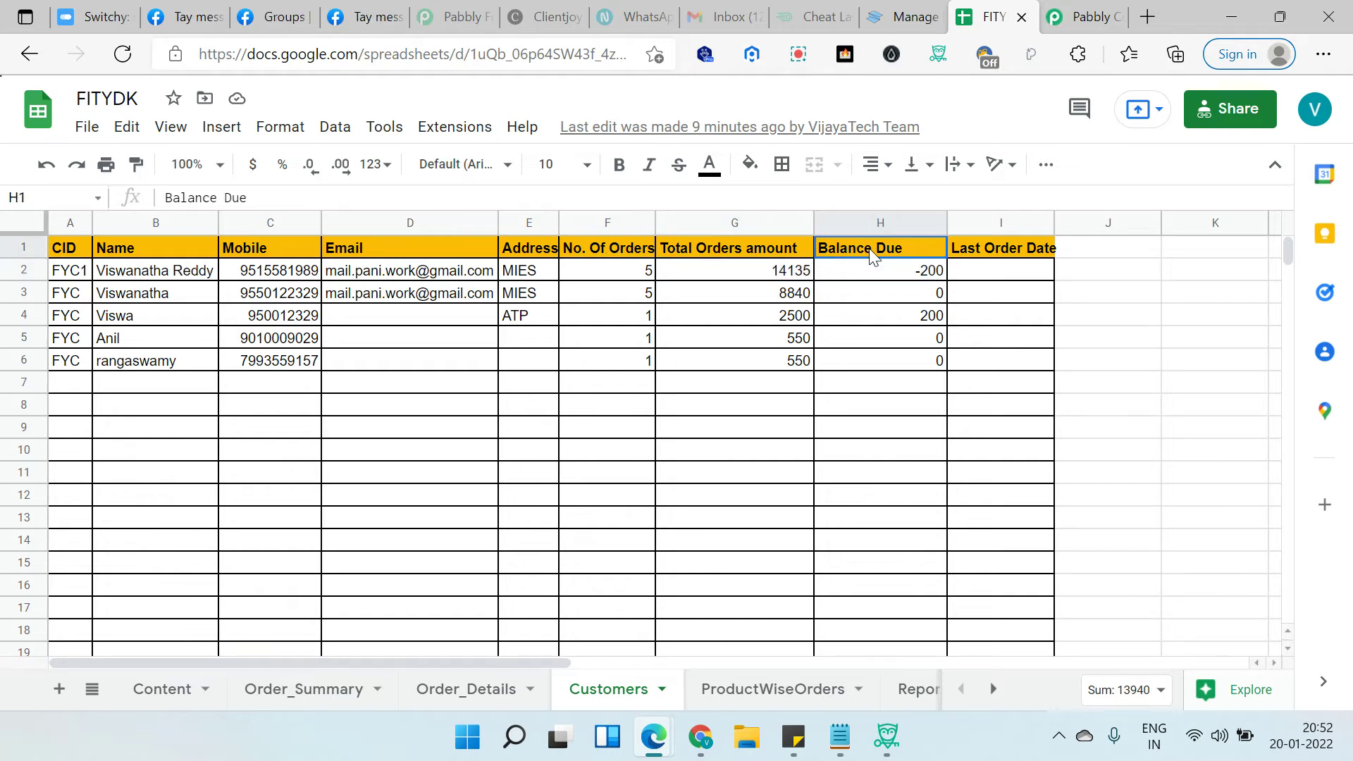
pyautogui.click(1107, 16)
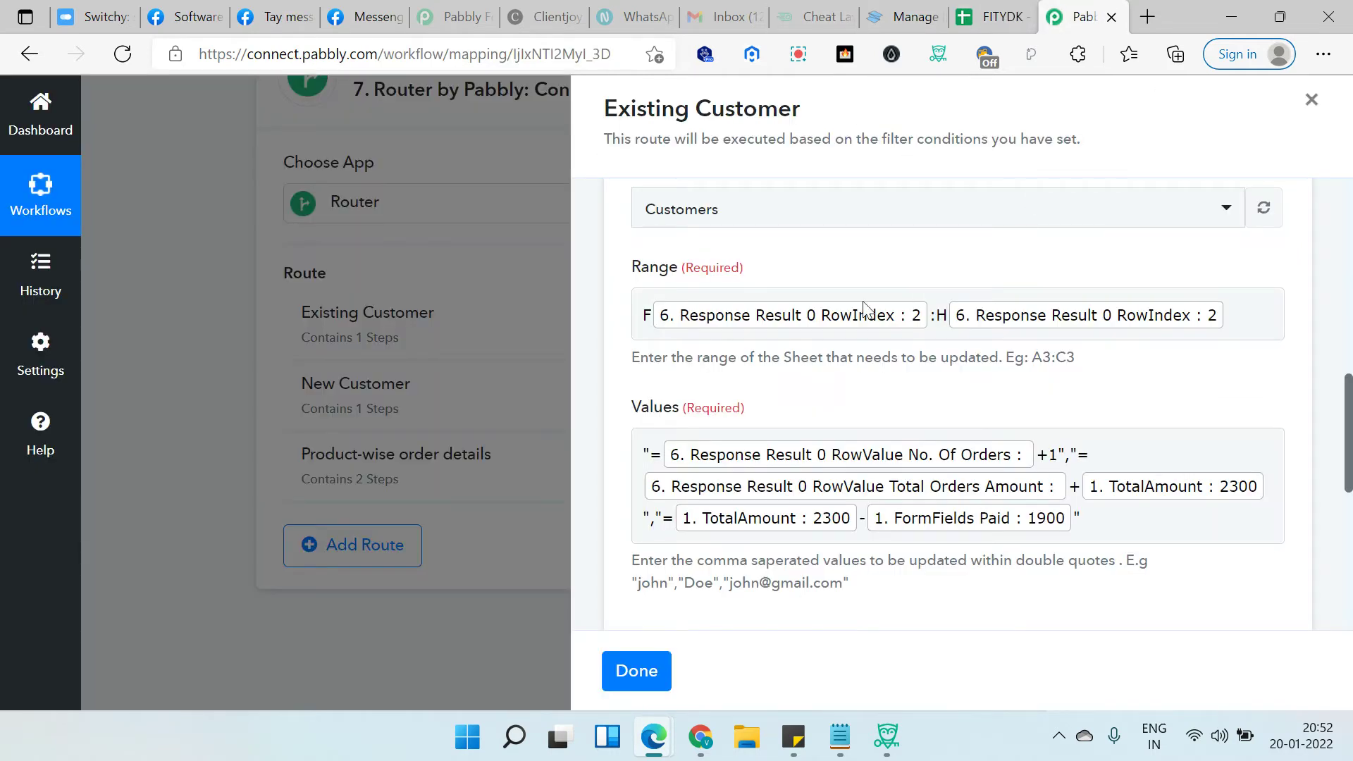
# Review the Update Customer action's event, spreadsheet, sheet and range settings
pyautogui.scroll(1, 717, 273)
pyautogui.scroll(5, 717, 275)
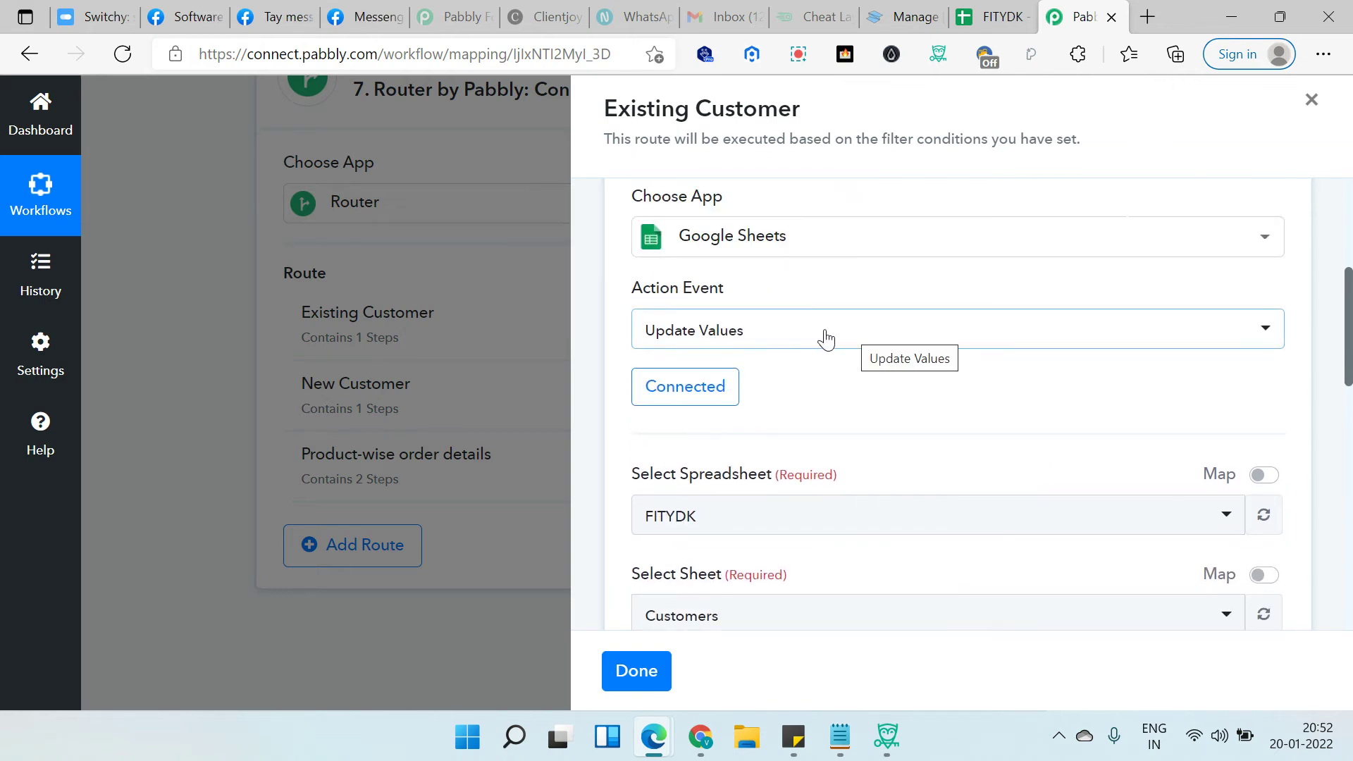
pyautogui.scroll(-1, 819, 354)
pyautogui.scroll(-3, 790, 374)
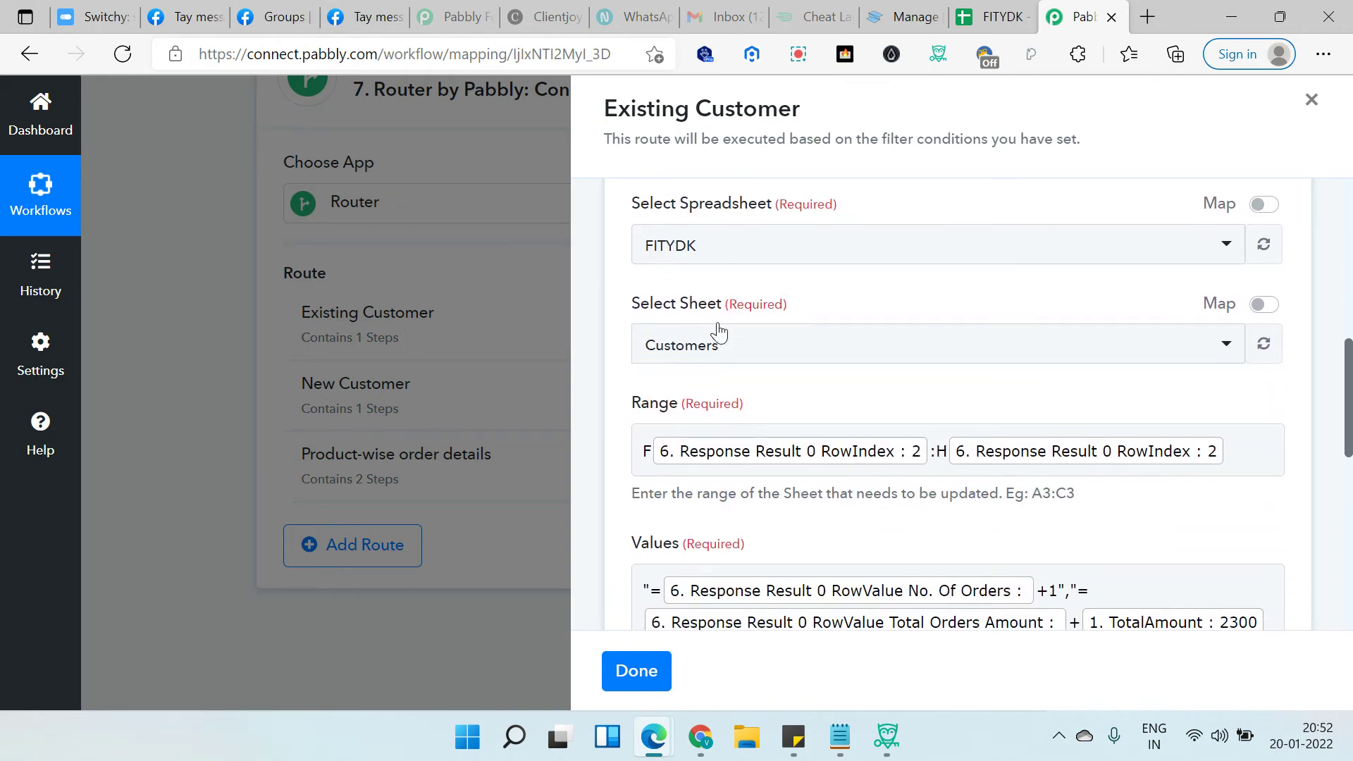
pyautogui.scroll(-1, 795, 353)
pyautogui.scroll(-1, 663, 361)
pyautogui.click(655, 325)
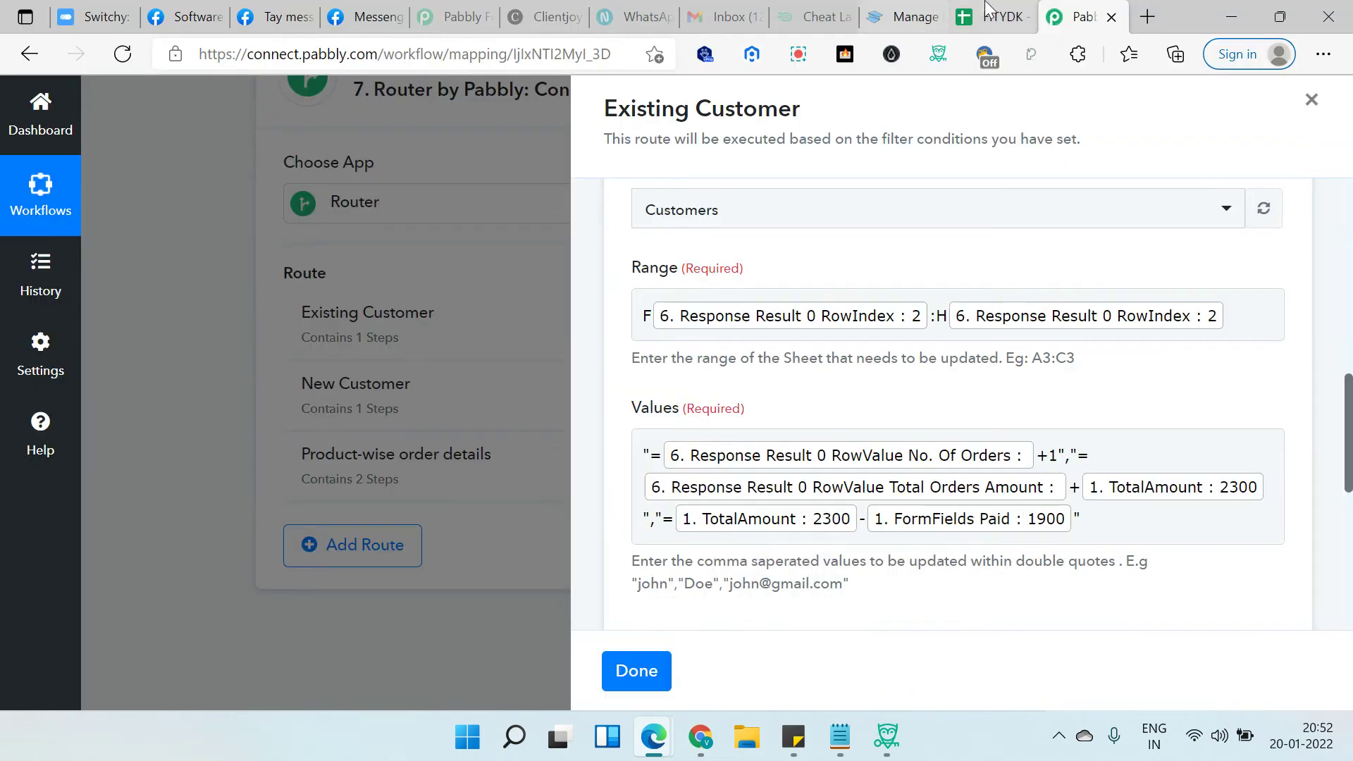
# Highlight columns F, G and H one by one in the Customers sheet and return to the workflow
pyautogui.click(987, 6)
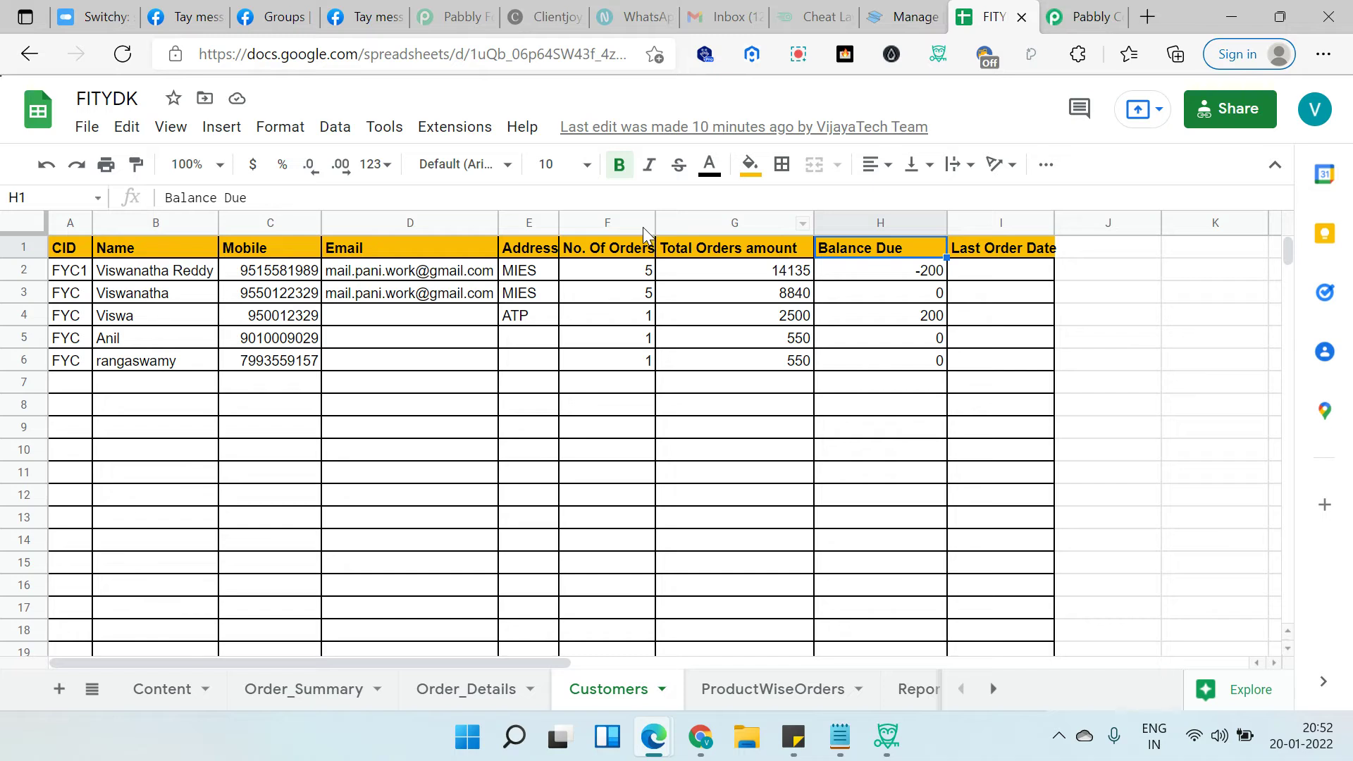
pyautogui.click(619, 222)
pyautogui.click(739, 222)
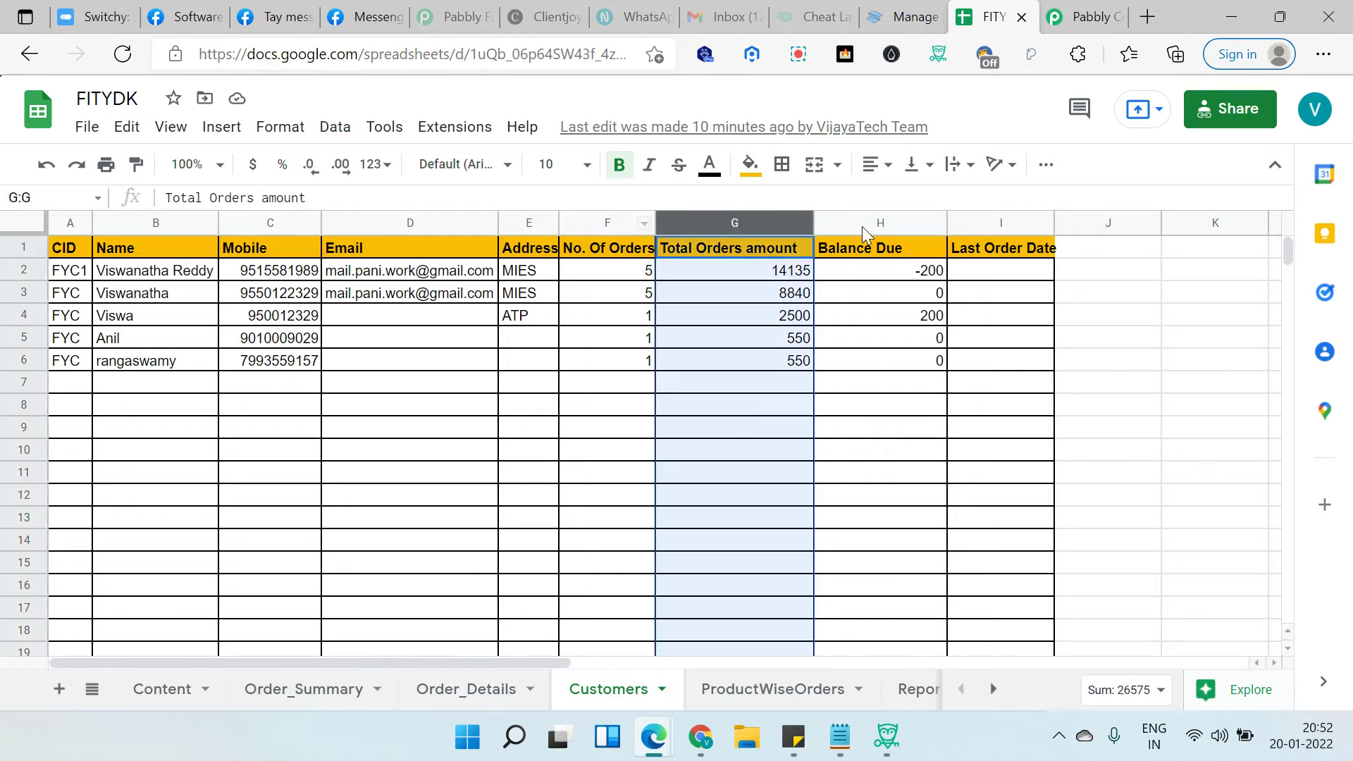
pyautogui.click(861, 223)
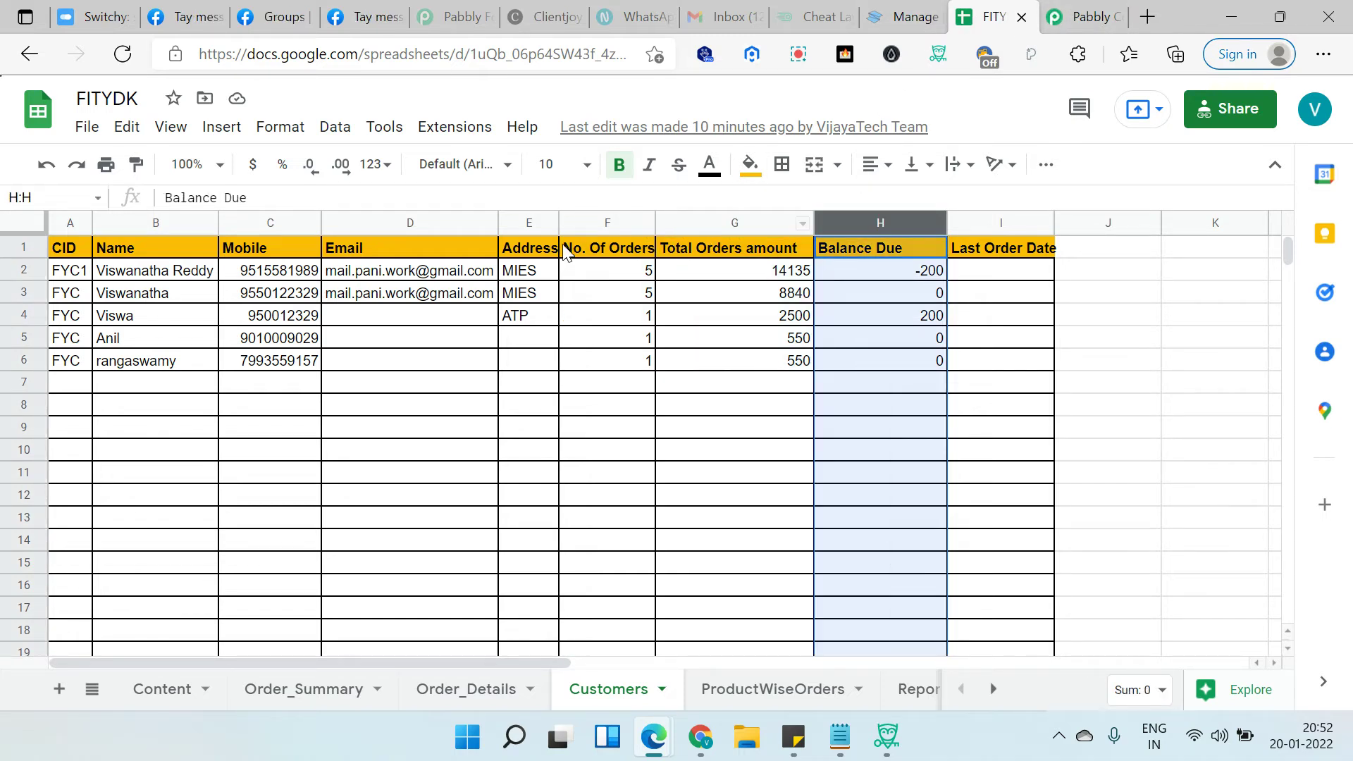
pyautogui.click(1066, 16)
# Examine the mapped range of Update Customer and the No. Of Orders +1 expression in its values
pyautogui.click(643, 315)
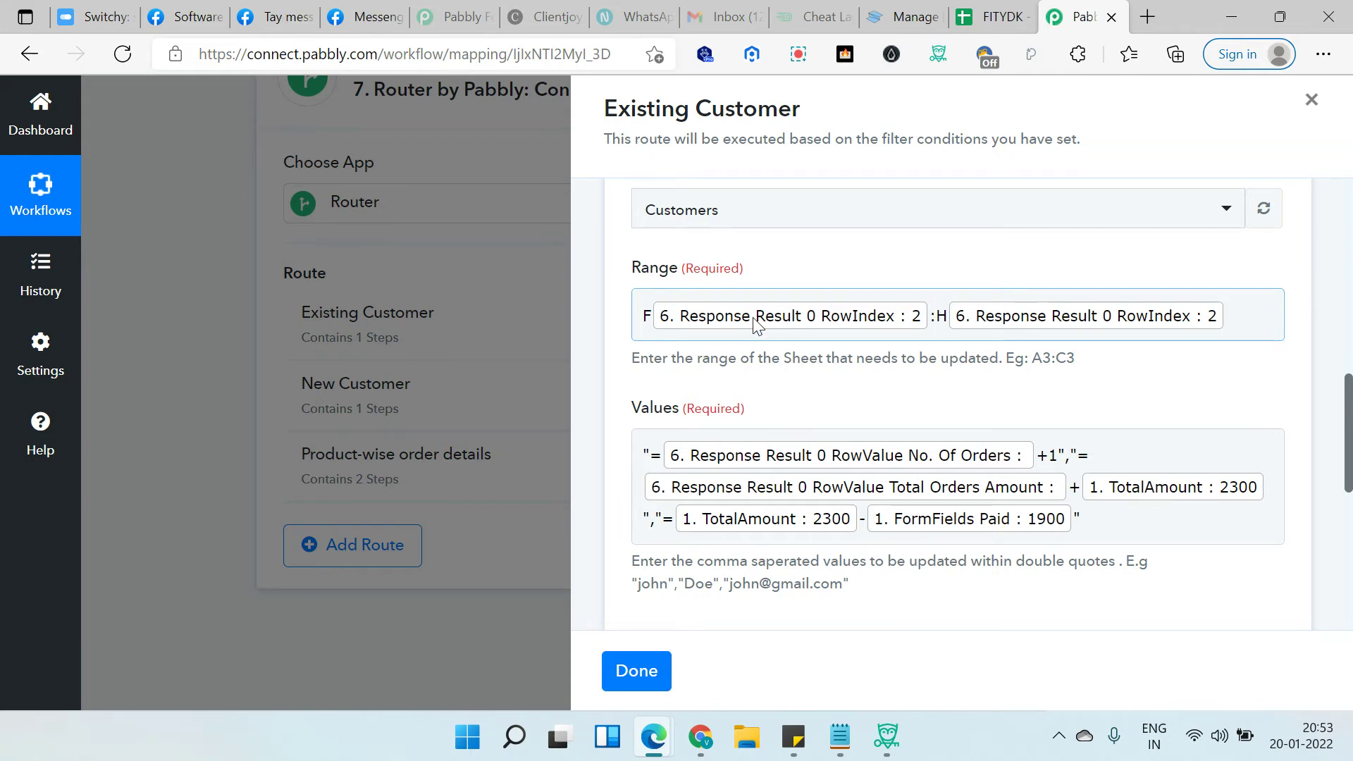
pyautogui.scroll(1, 867, 269)
pyautogui.scroll(-1, 846, 310)
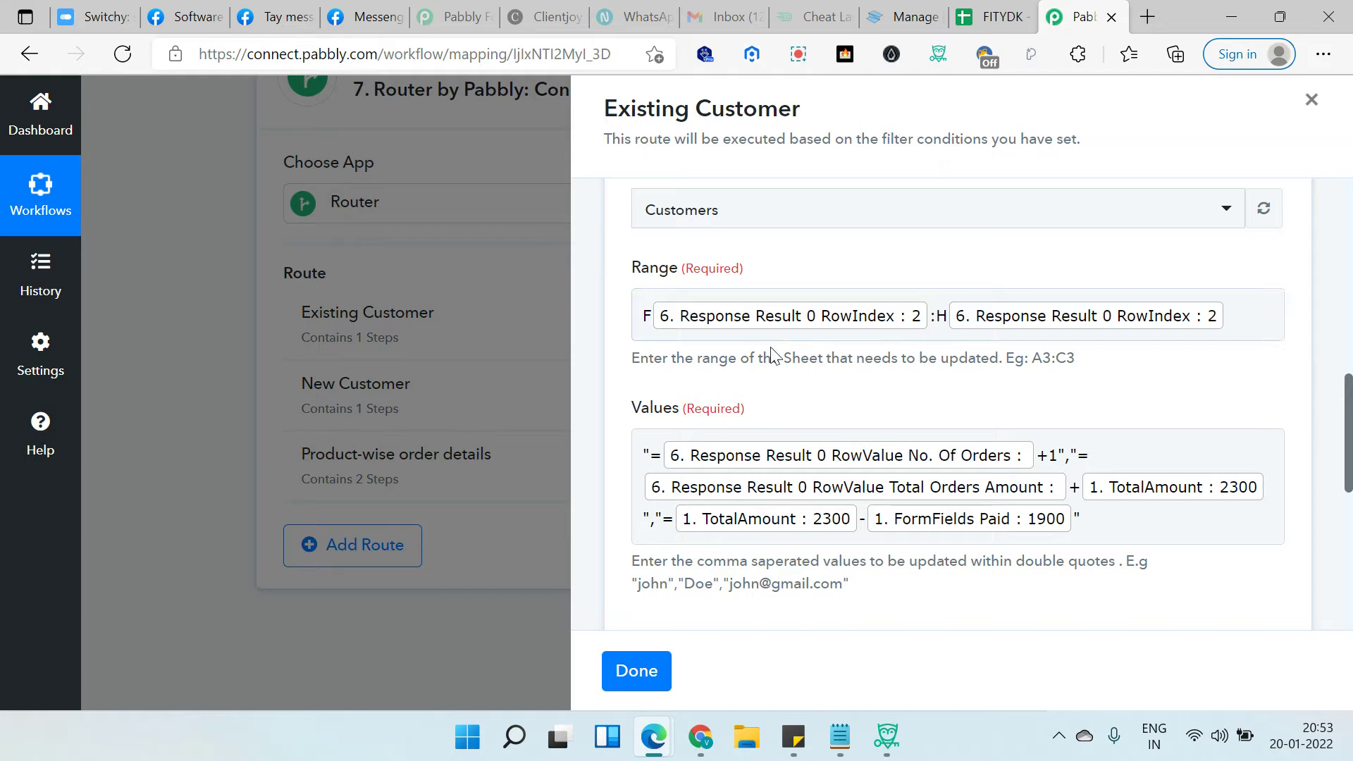
pyautogui.scroll(-2, 862, 350)
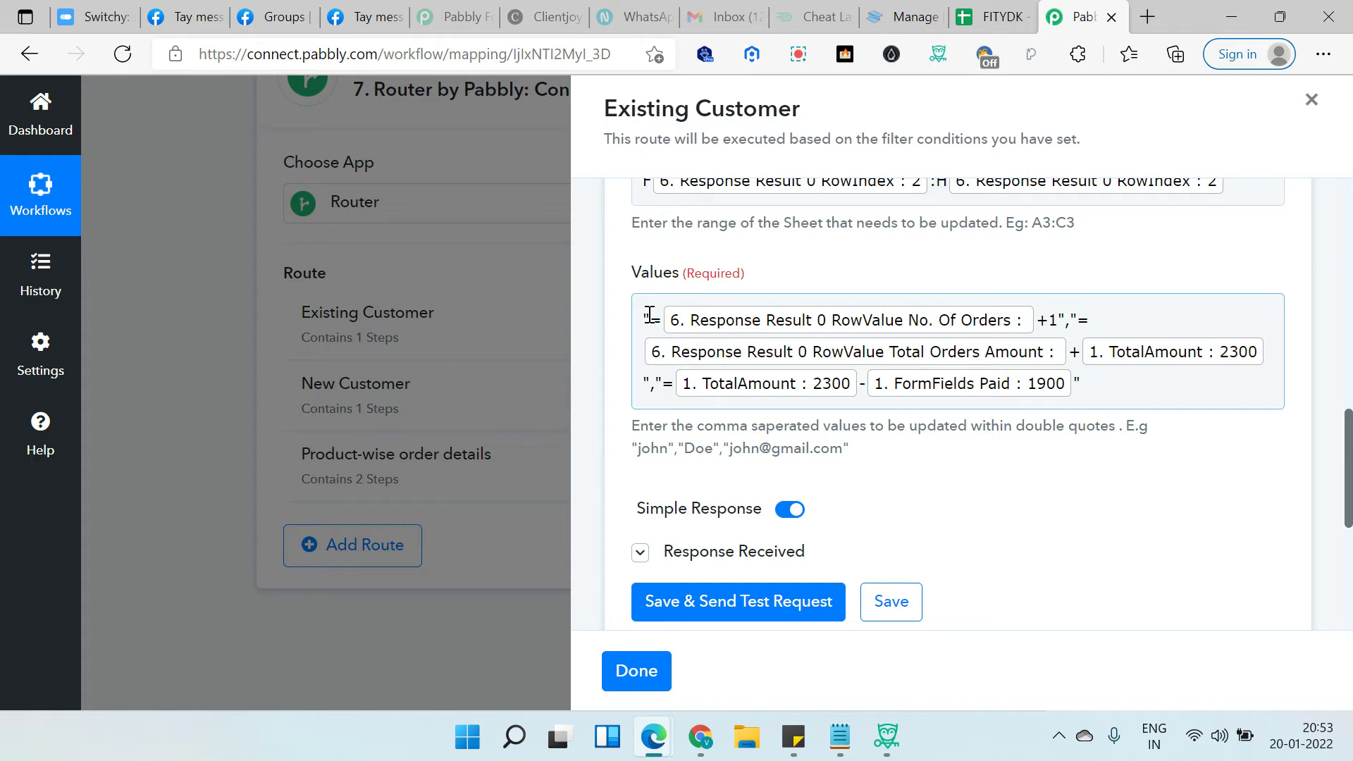
pyautogui.moveTo(643, 317); pyautogui.dragTo(730, 321)
pyautogui.click(1149, 313)
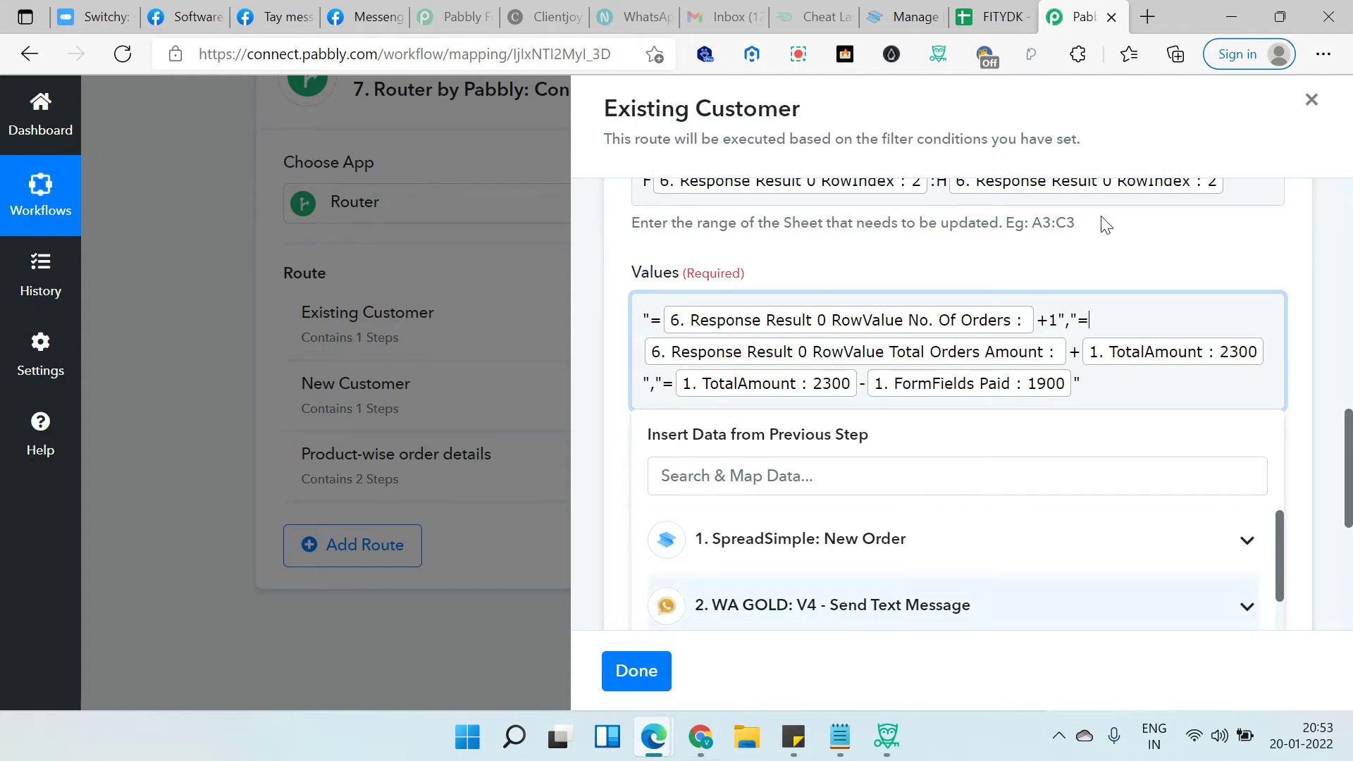
# Inspect the No. Of Orders formula in cell F3 of the Customers sheet and cancel the cell edit
pyautogui.click(990, 16)
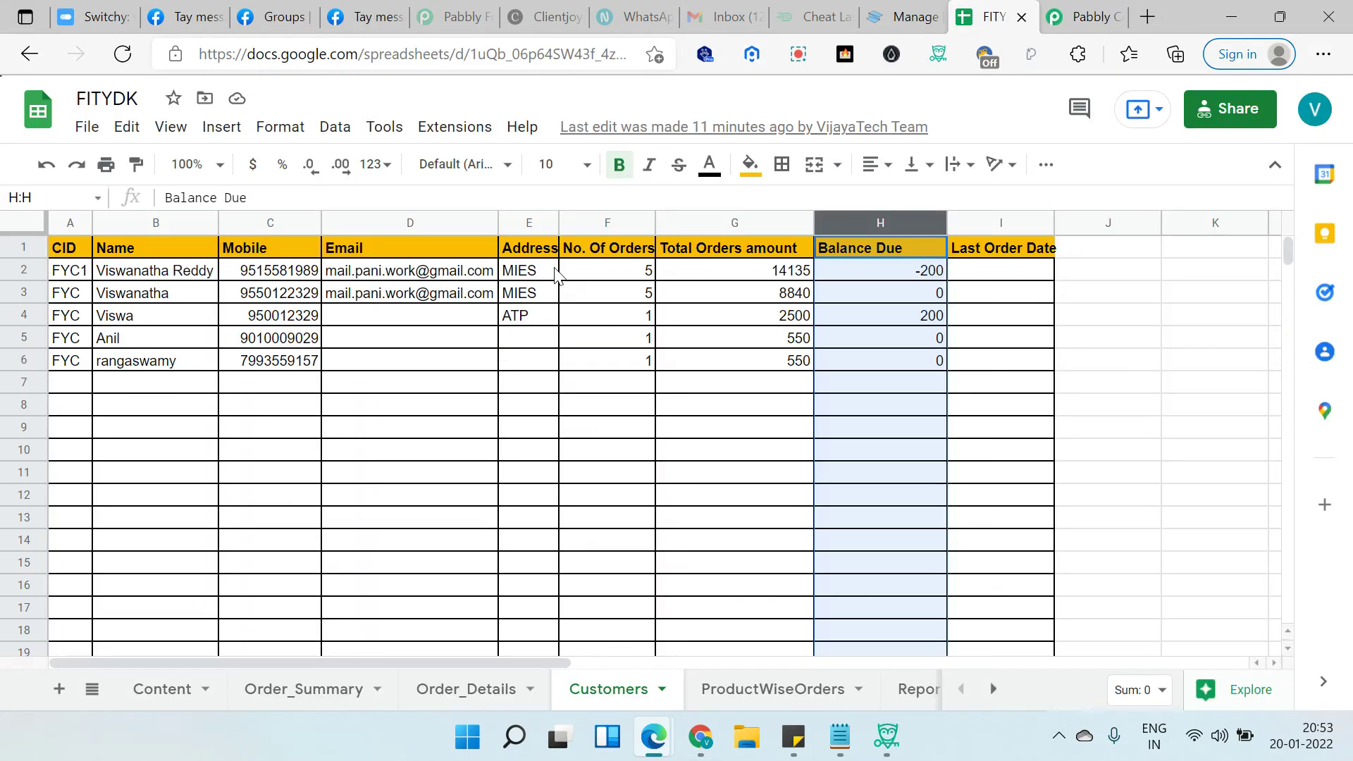
pyautogui.click(619, 289)
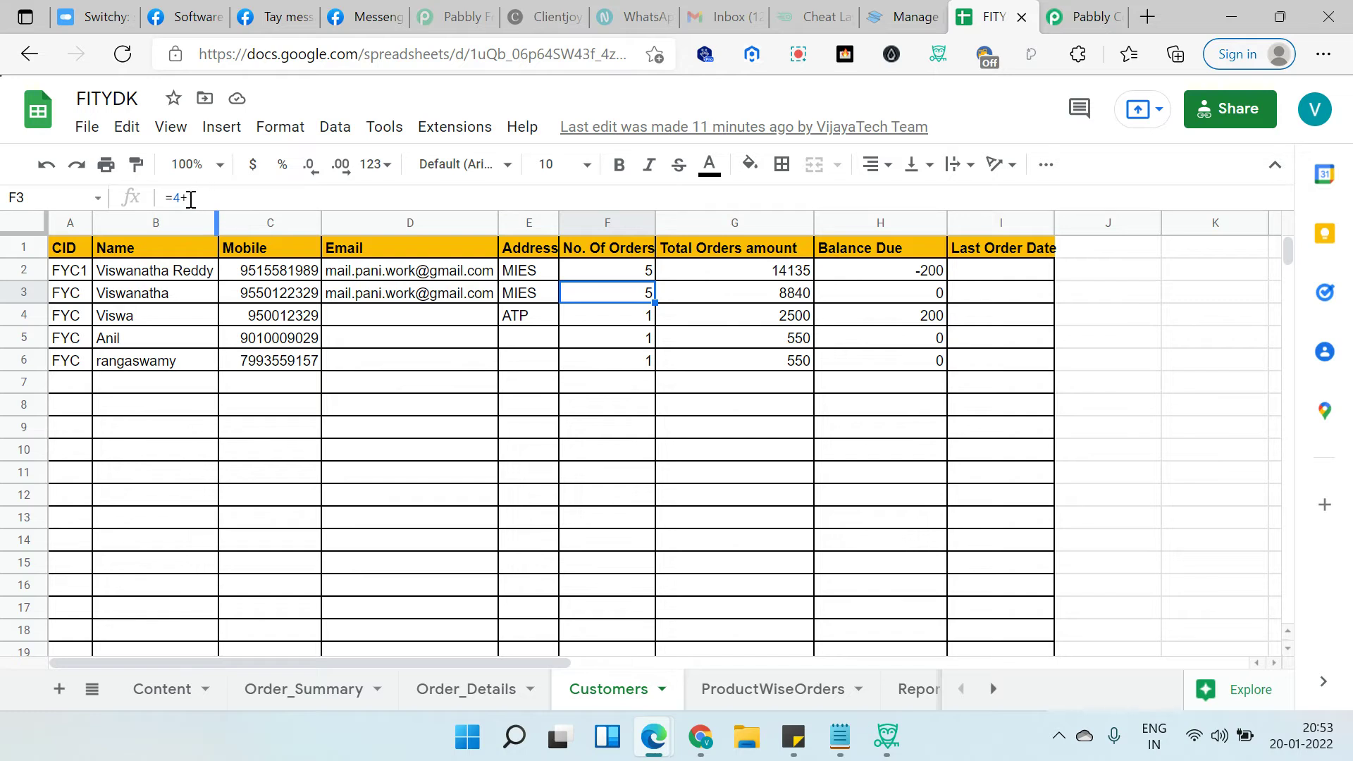
pyautogui.click(171, 198)
pyautogui.click(611, 426)
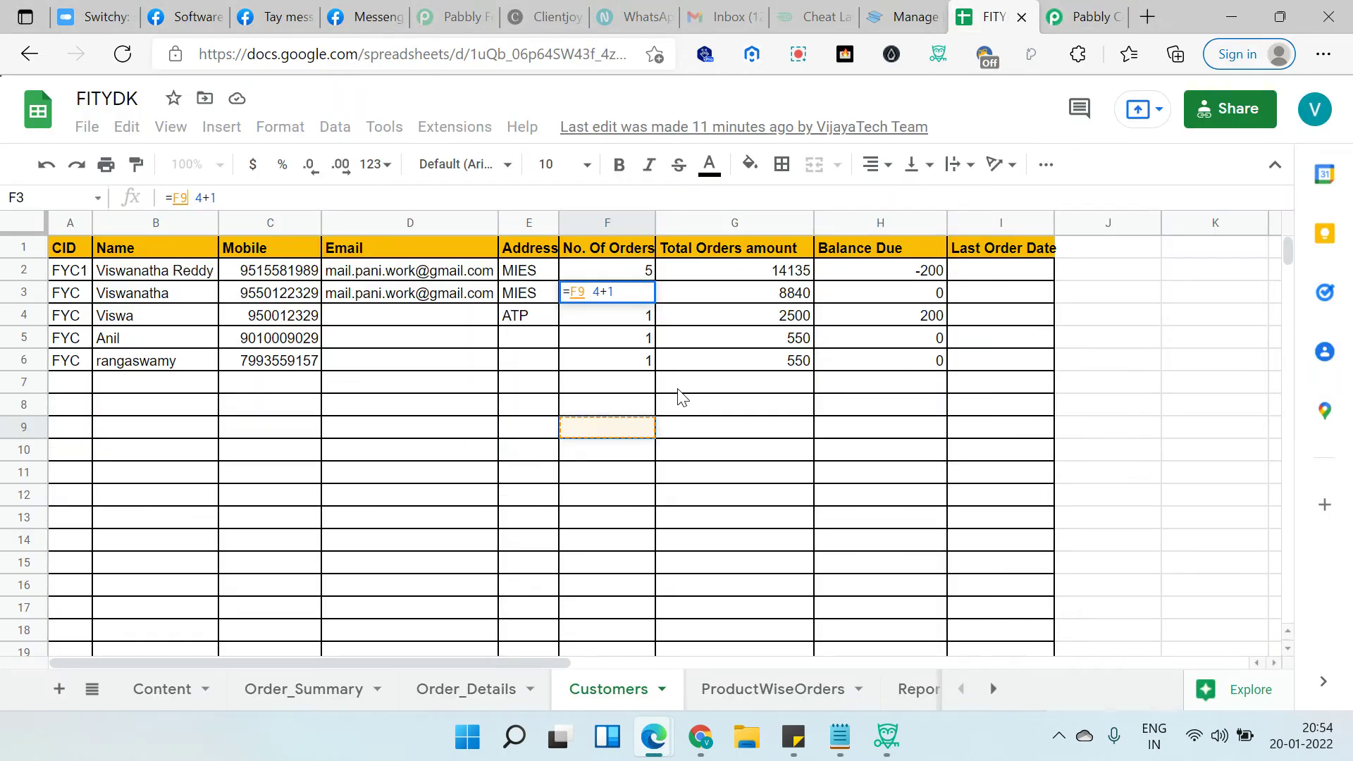
pyautogui.press('Escape')
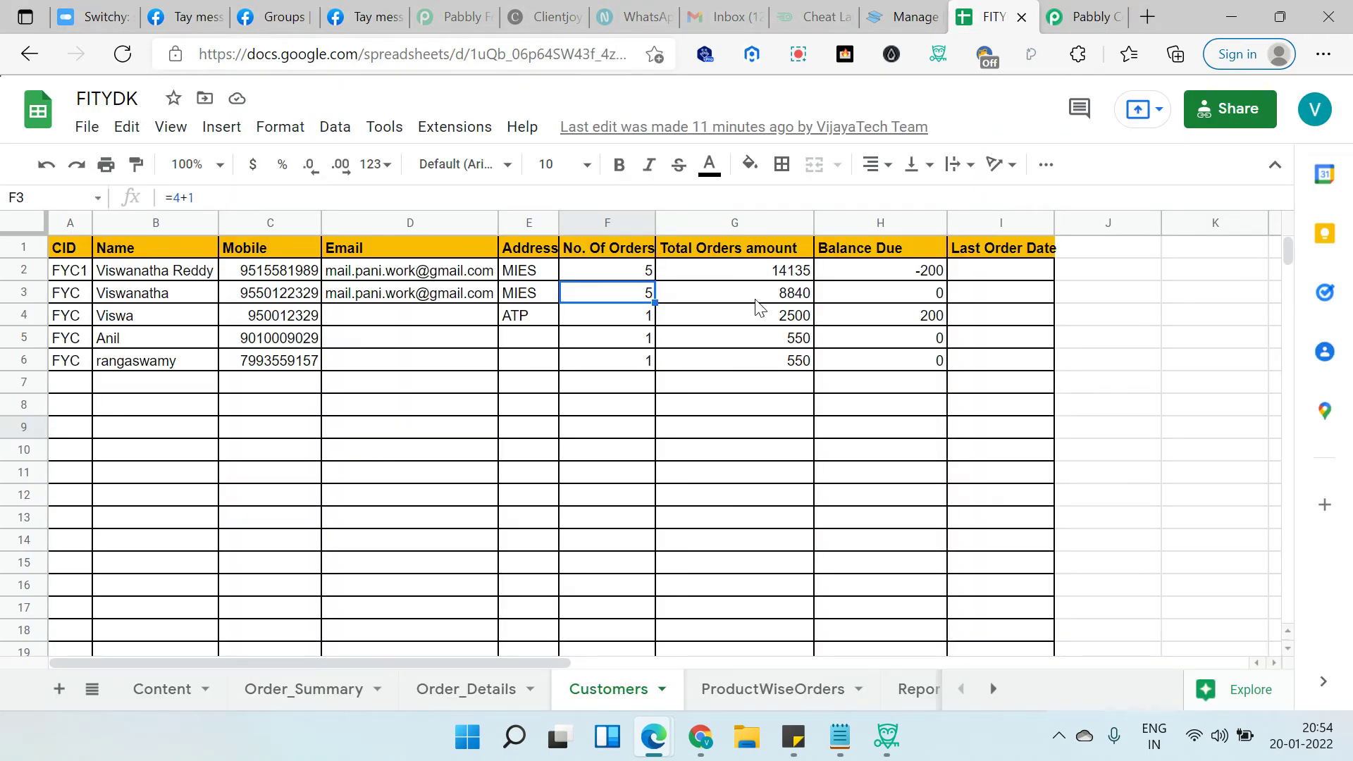
# Inspect both numbers of the Total Orders amount formula in cell G3, cancel the edit and return to the workflow
pyautogui.click(755, 301)
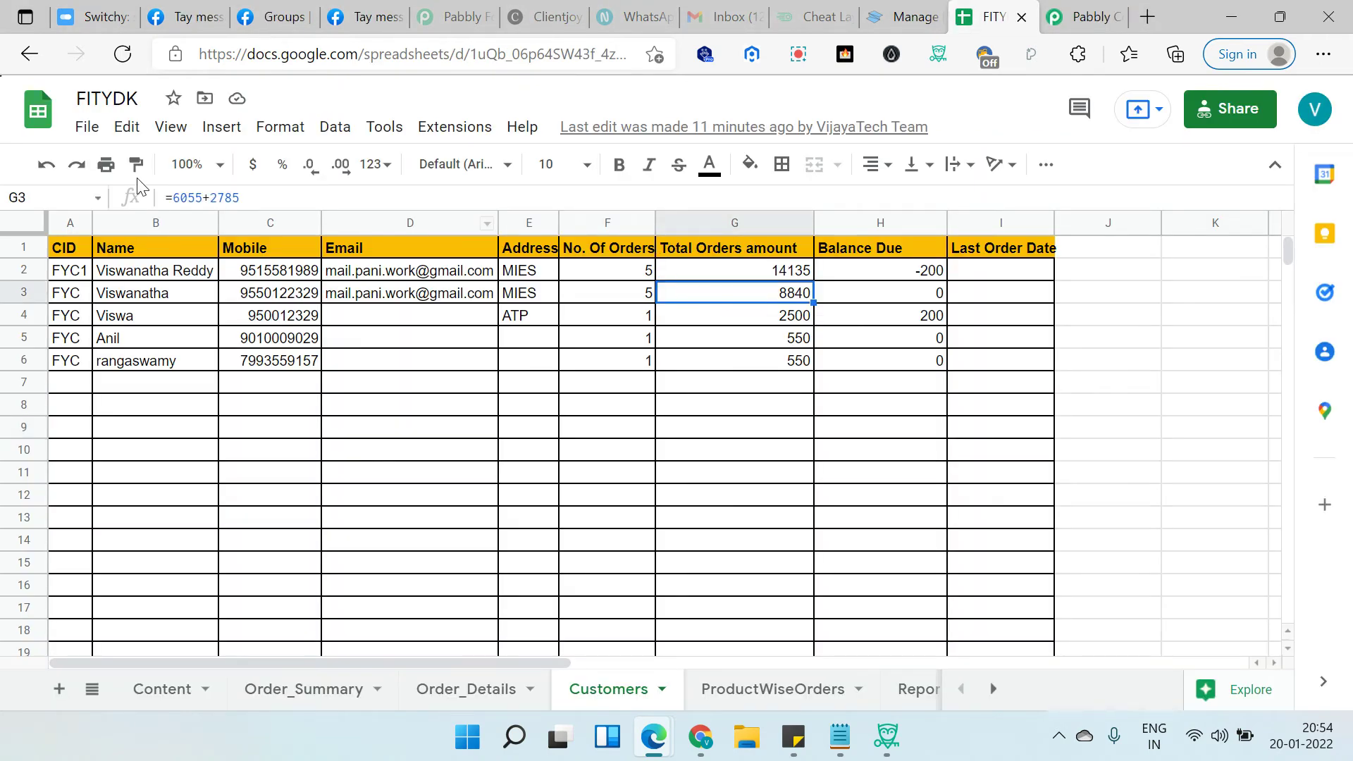
pyautogui.doubleClick(185, 199)
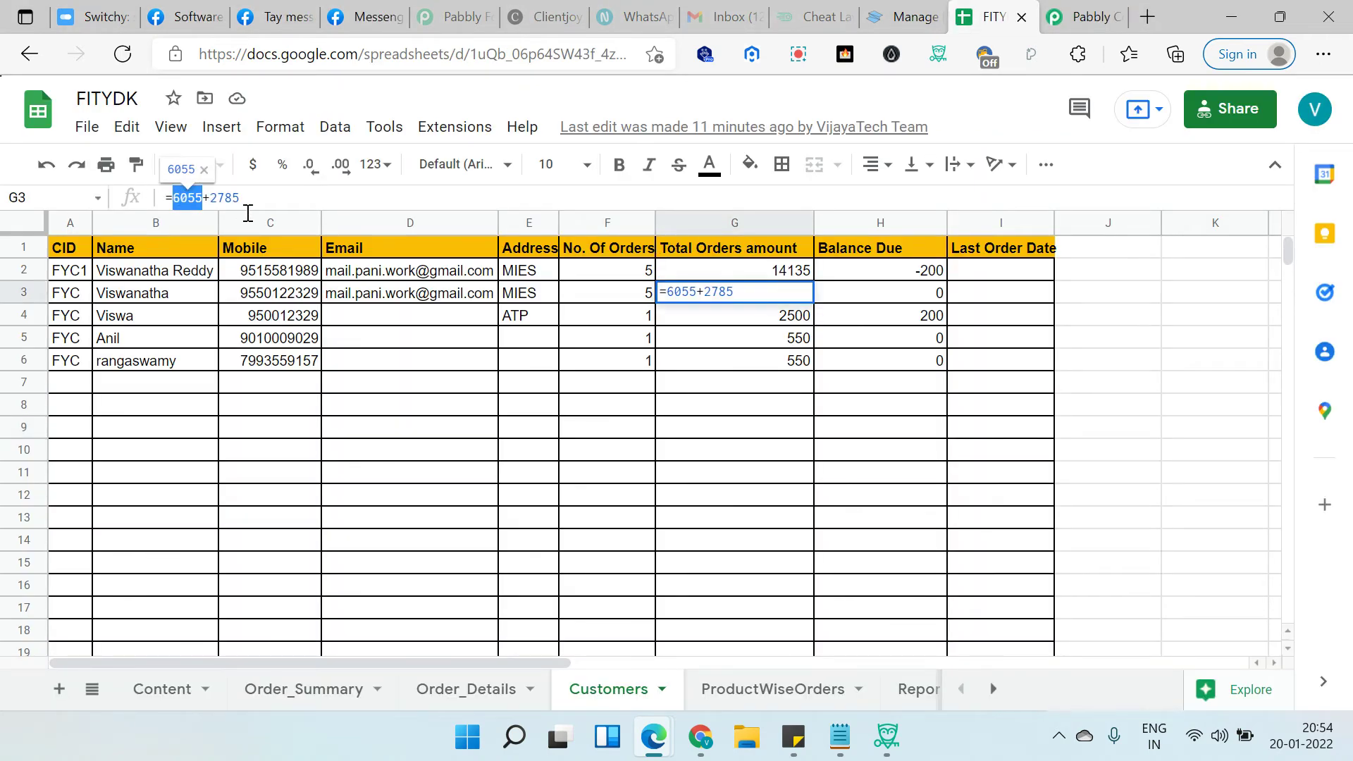
pyautogui.click(233, 198)
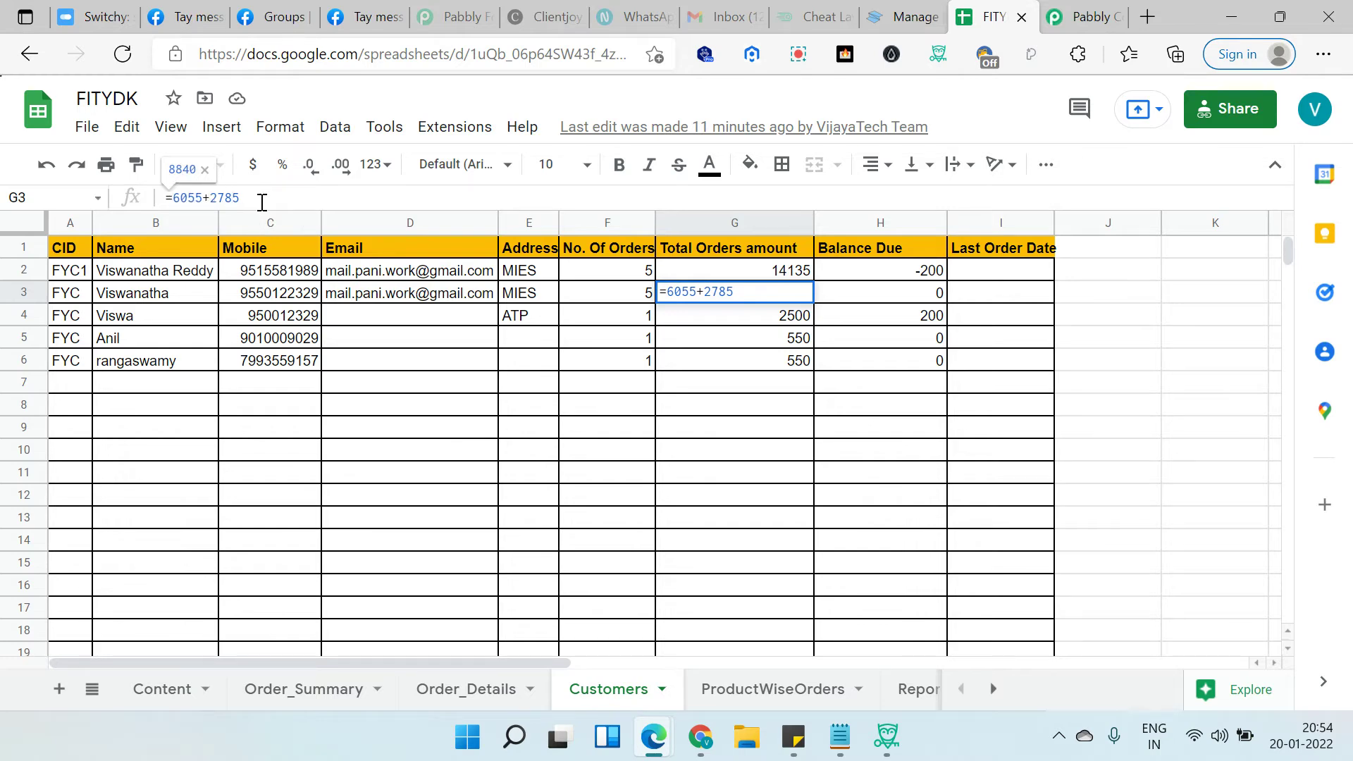
pyautogui.moveTo(263, 201); pyautogui.dragTo(222, 200)
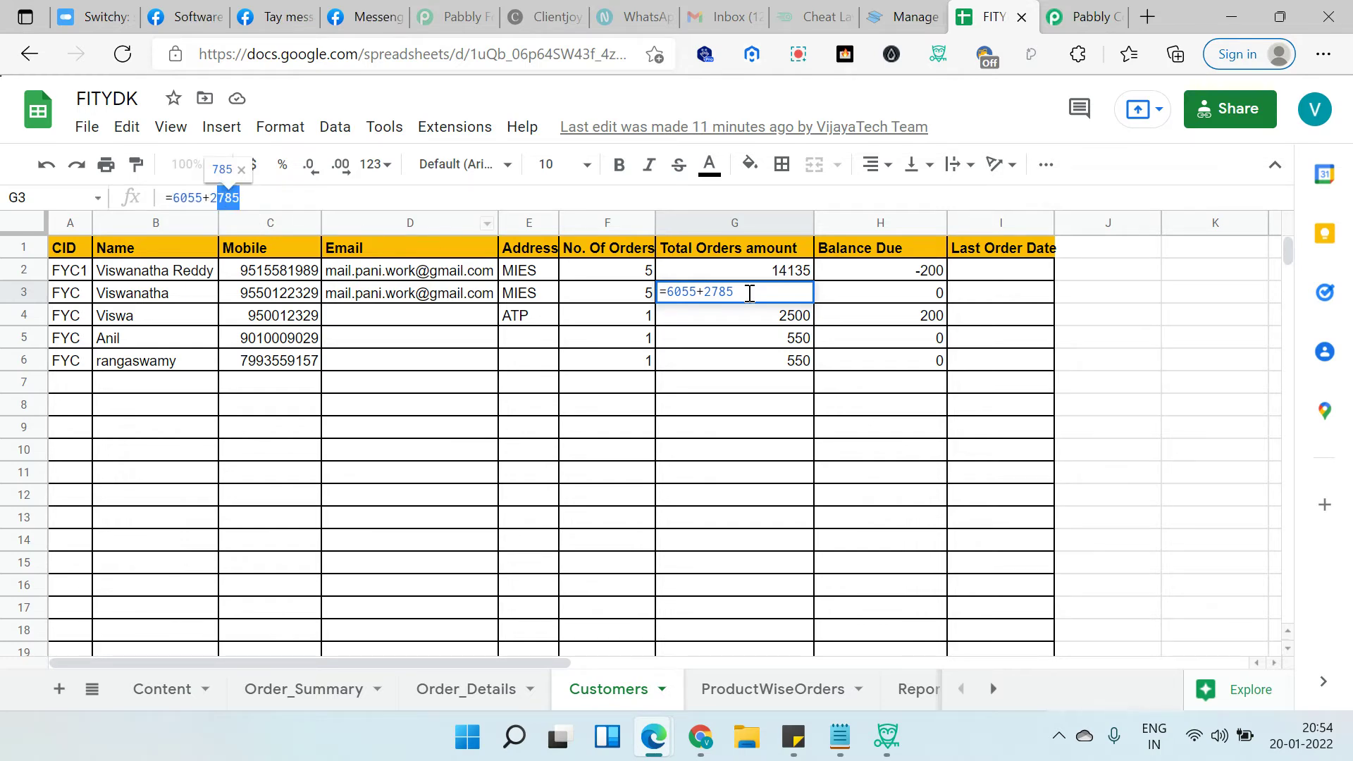
pyautogui.hotkey('alt', 'Tab')
pyautogui.hotkey('alt', 'Tab')
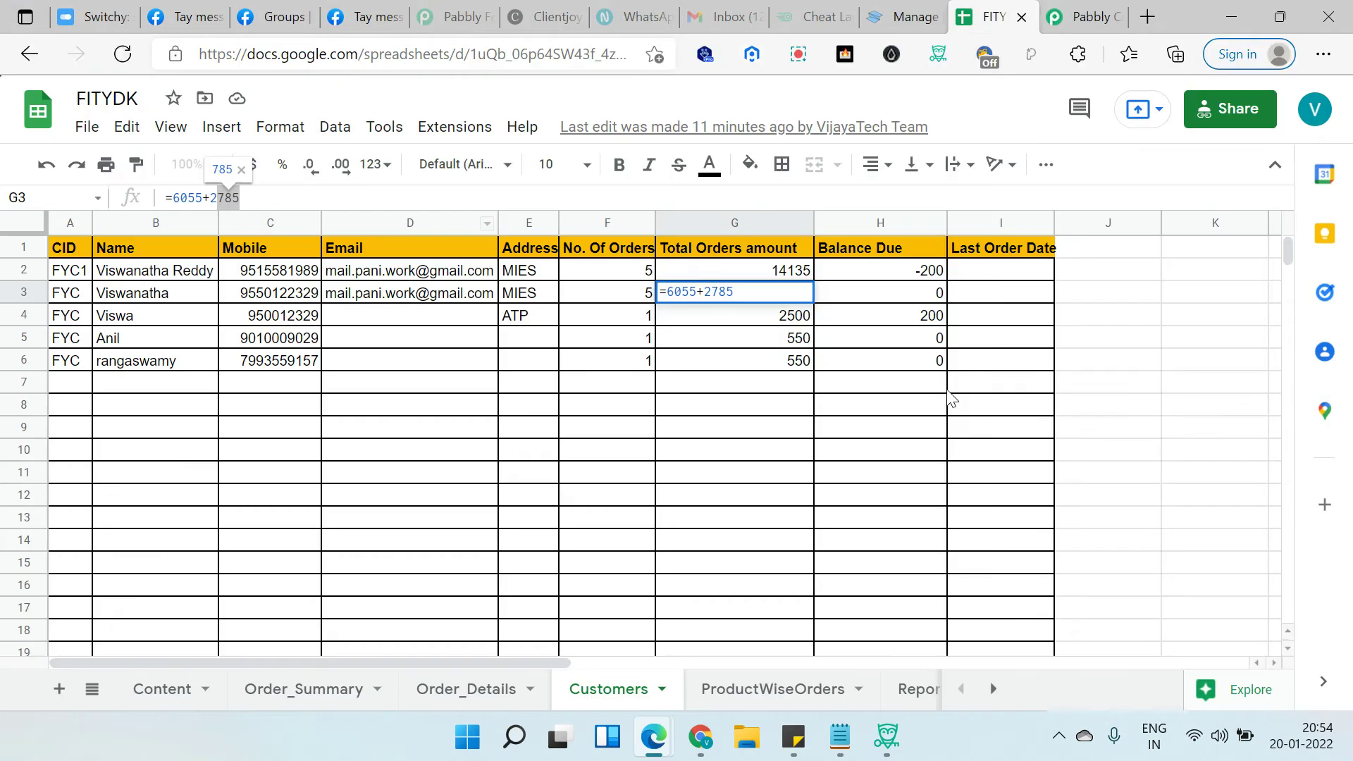
pyautogui.press('Escape')
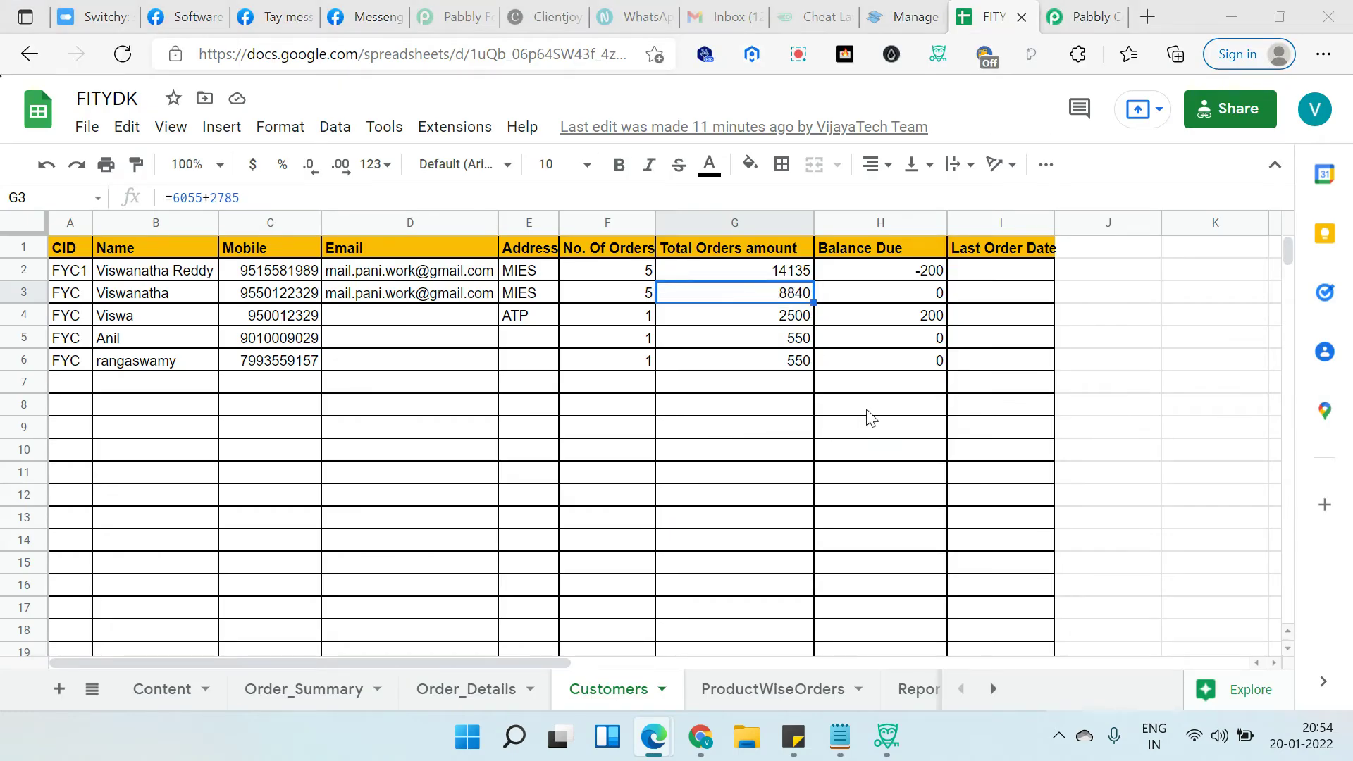
pyautogui.hotkey('ctrl', 'Tab')
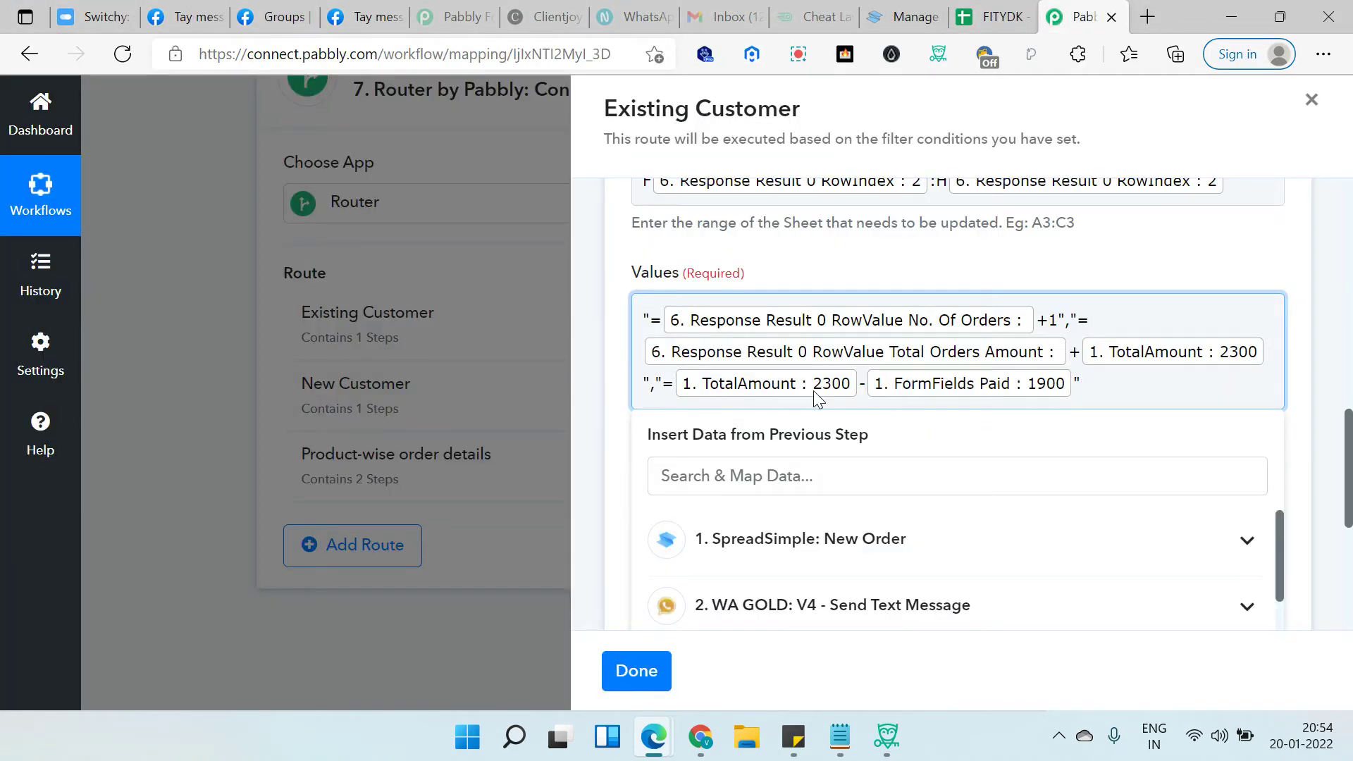
# Inspect the Balance Due formula in cell H3 of the Customers sheet and return to the mapped values of Update Customer
pyautogui.hotkey('alt', 'Tab')
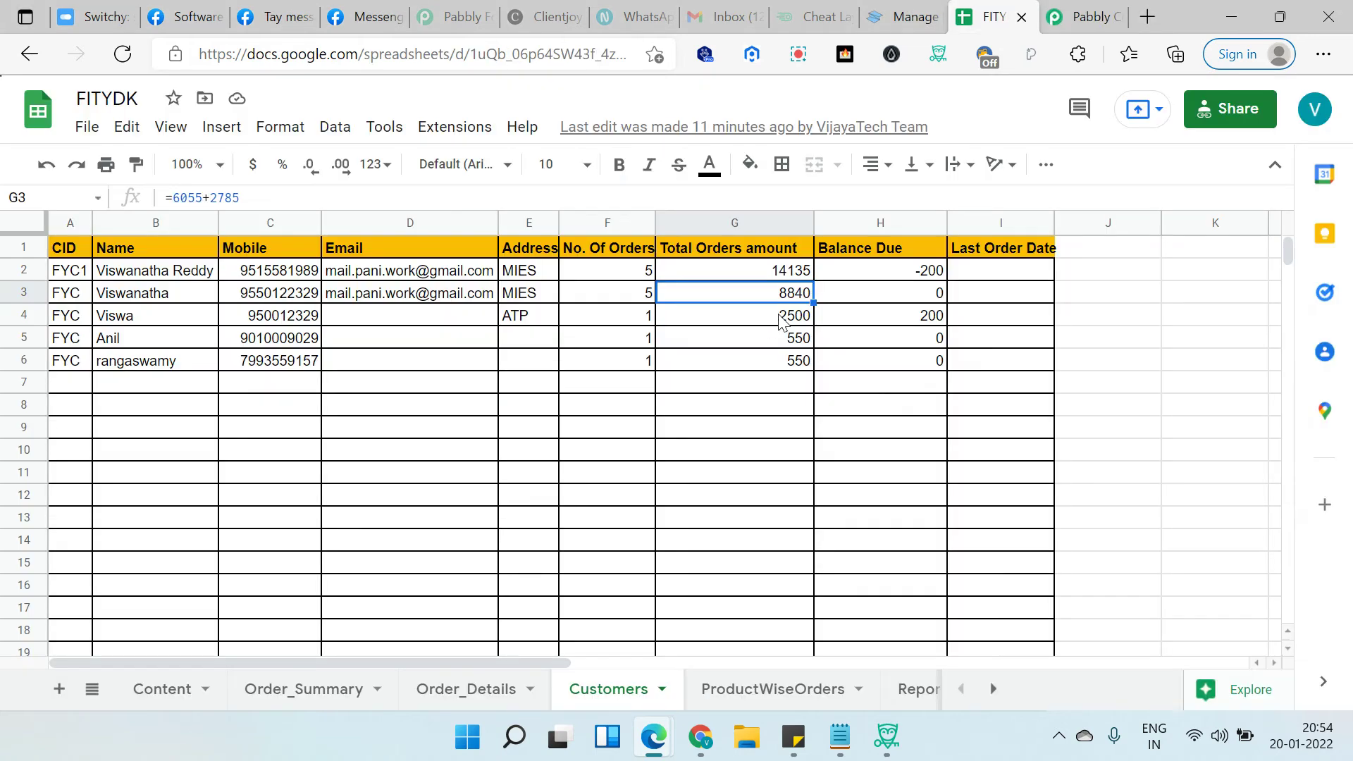
pyautogui.click(904, 299)
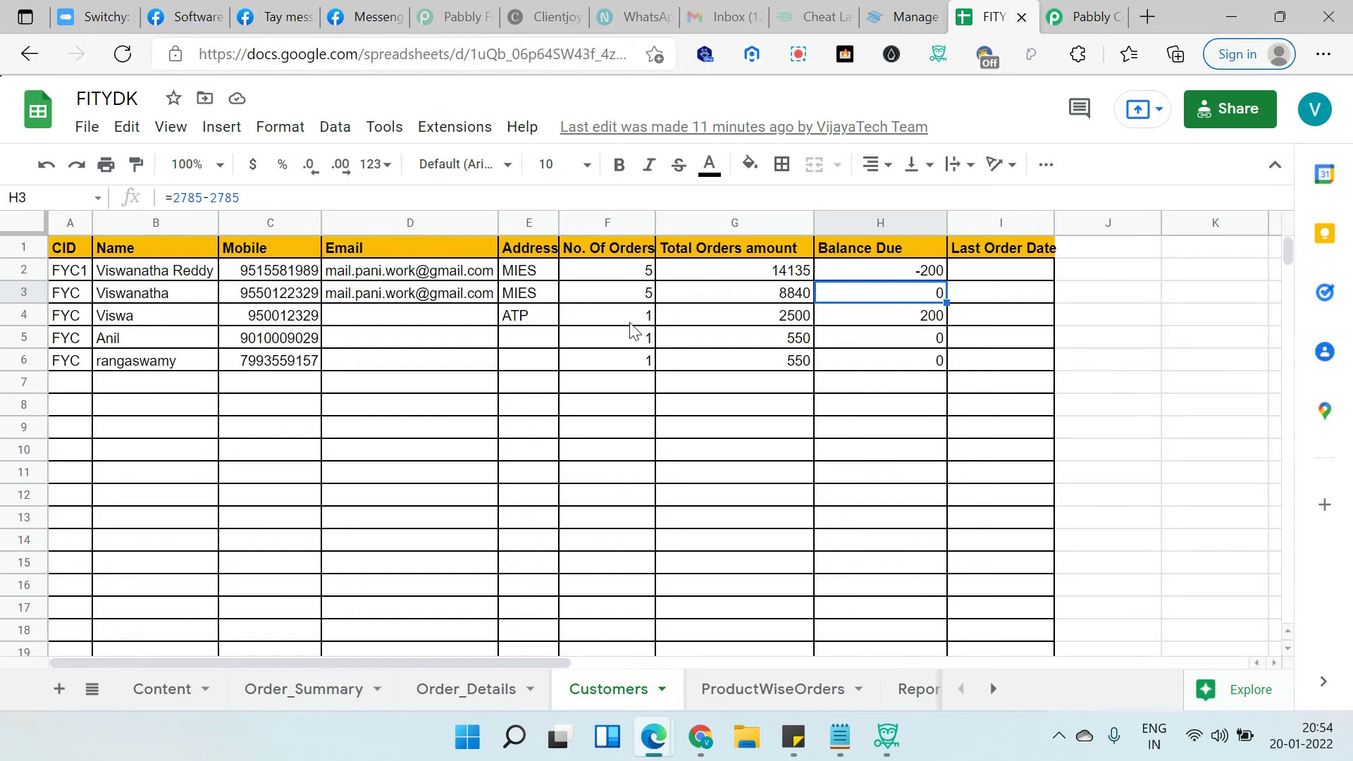
pyautogui.hotkey('ctrl', 'Tab')
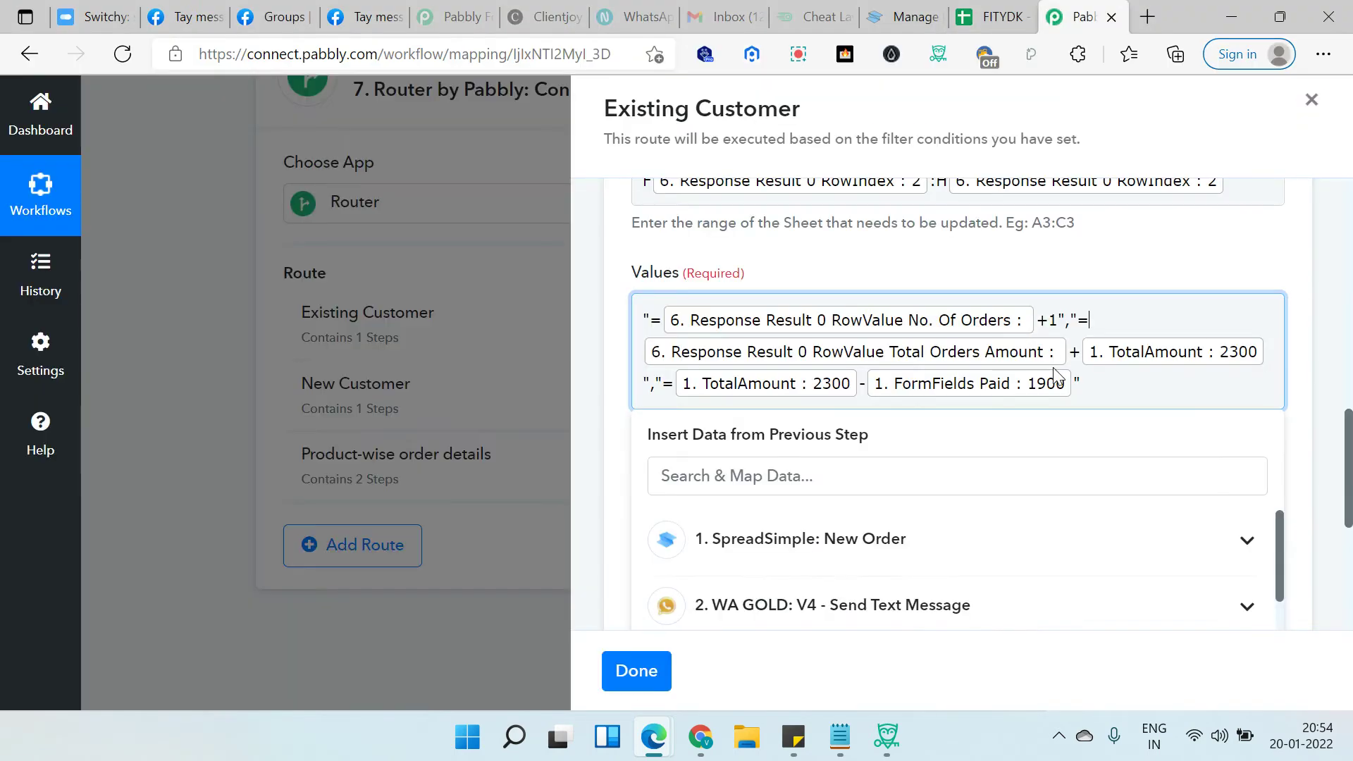
pyautogui.click(599, 427)
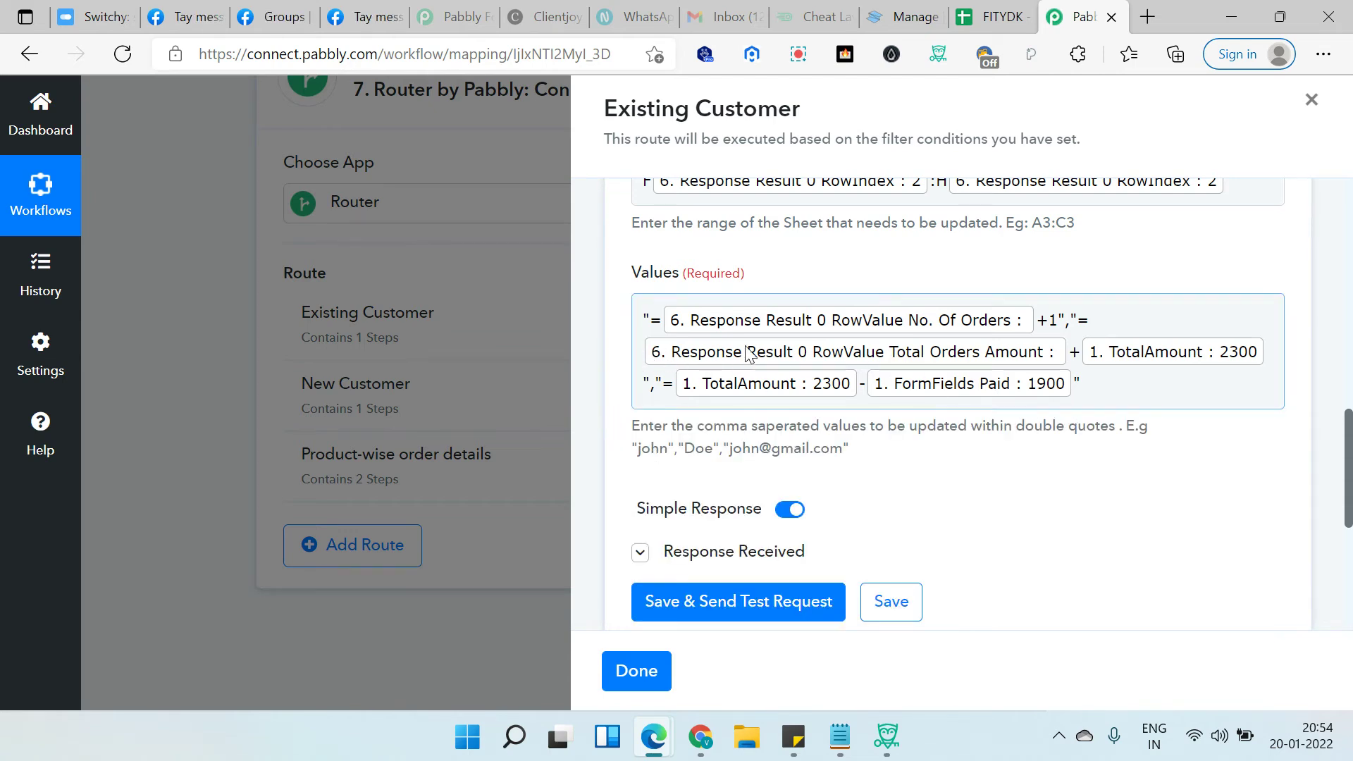
# Compare the Customers sheet with the Range and Values mapping of Update Customer and close the Existing Customer route
pyautogui.hotkey('ctrl', 'shift', 'Tab')
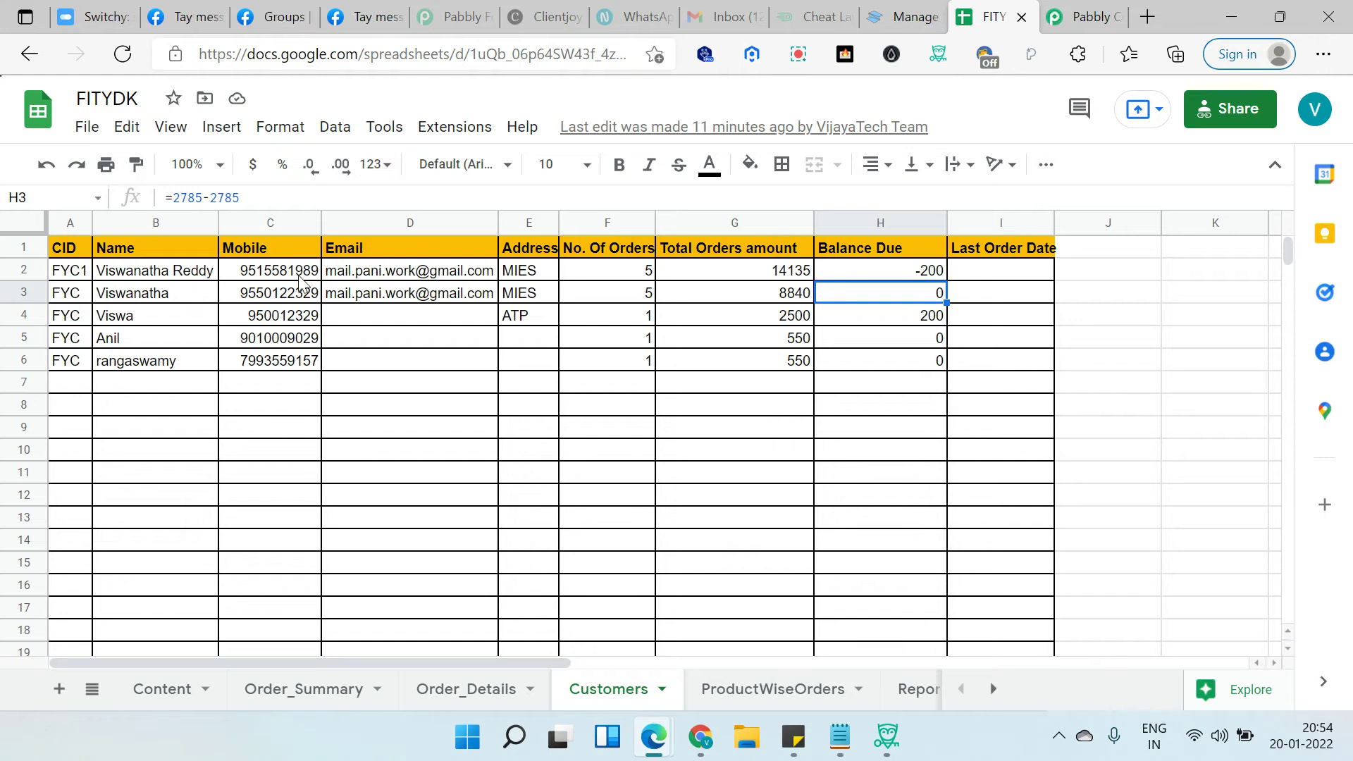
pyautogui.moveTo(405, 282)
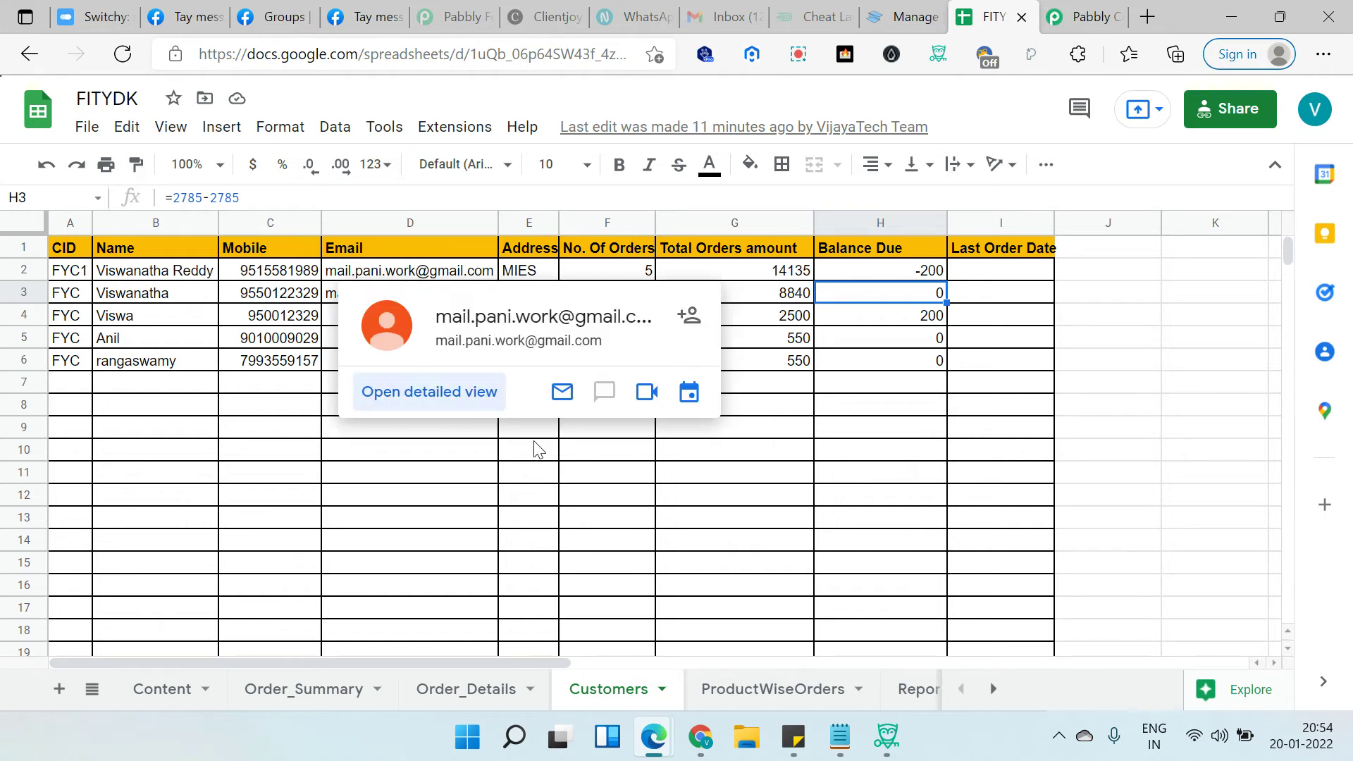
pyautogui.hotkey('ctrl', 'Tab')
pyautogui.hotkey('ctrl', 'shift', 'Tab')
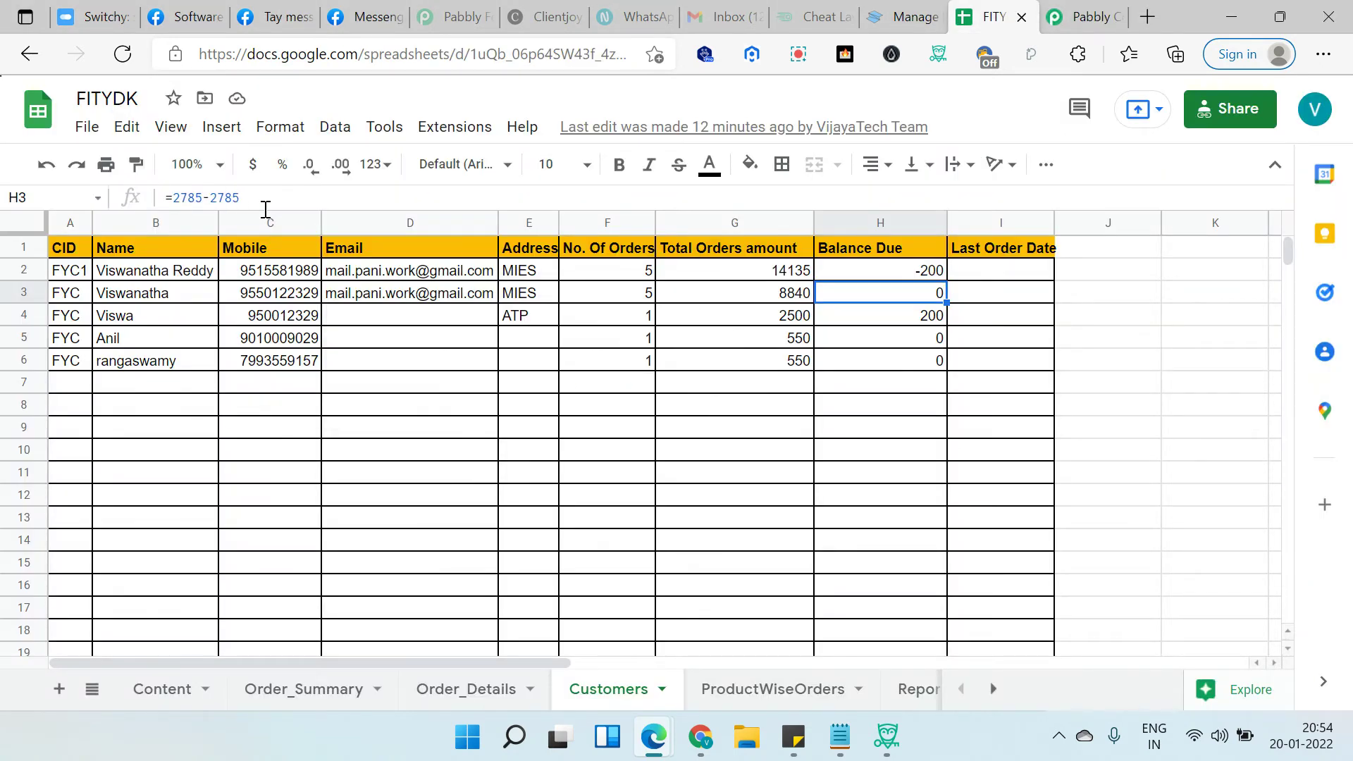
pyautogui.hotkey('ctrl', 'Tab')
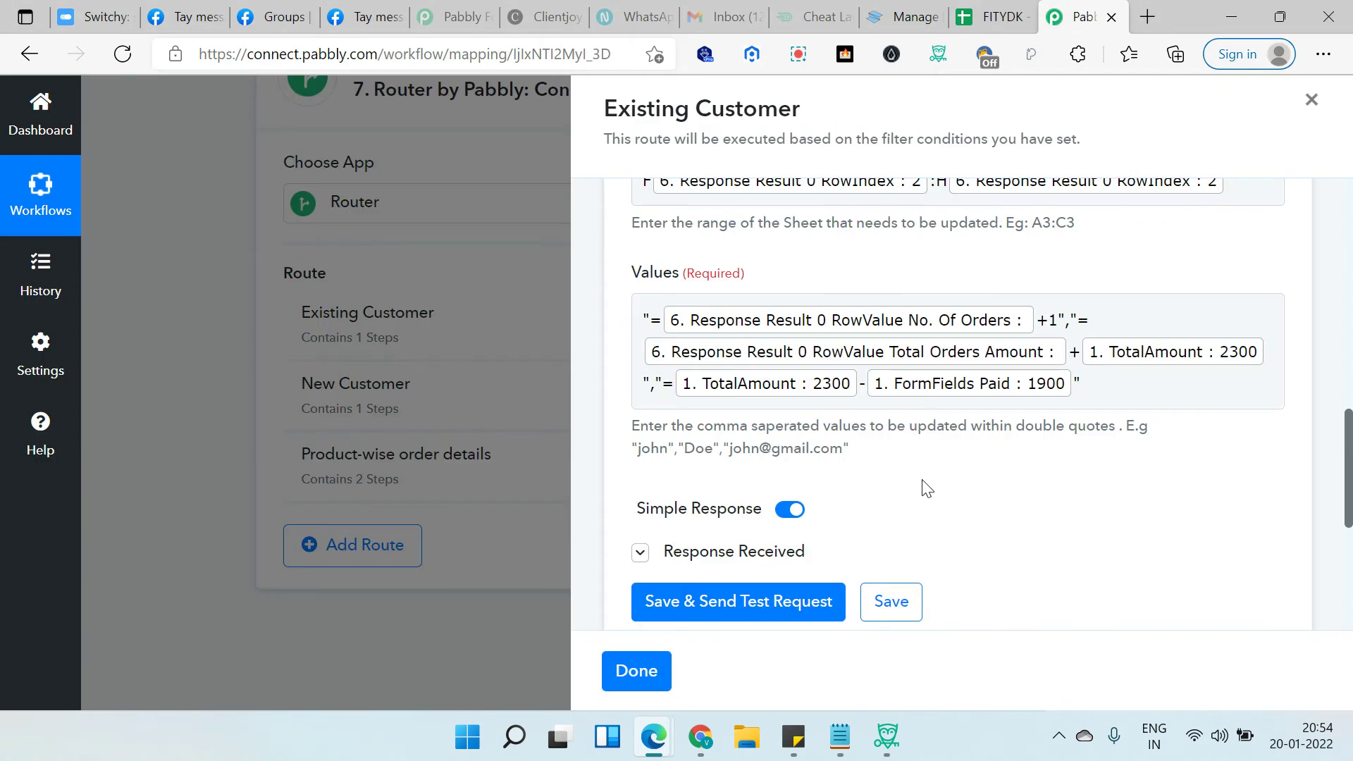
pyautogui.scroll(-2, 886, 488)
pyautogui.scroll(3, 722, 591)
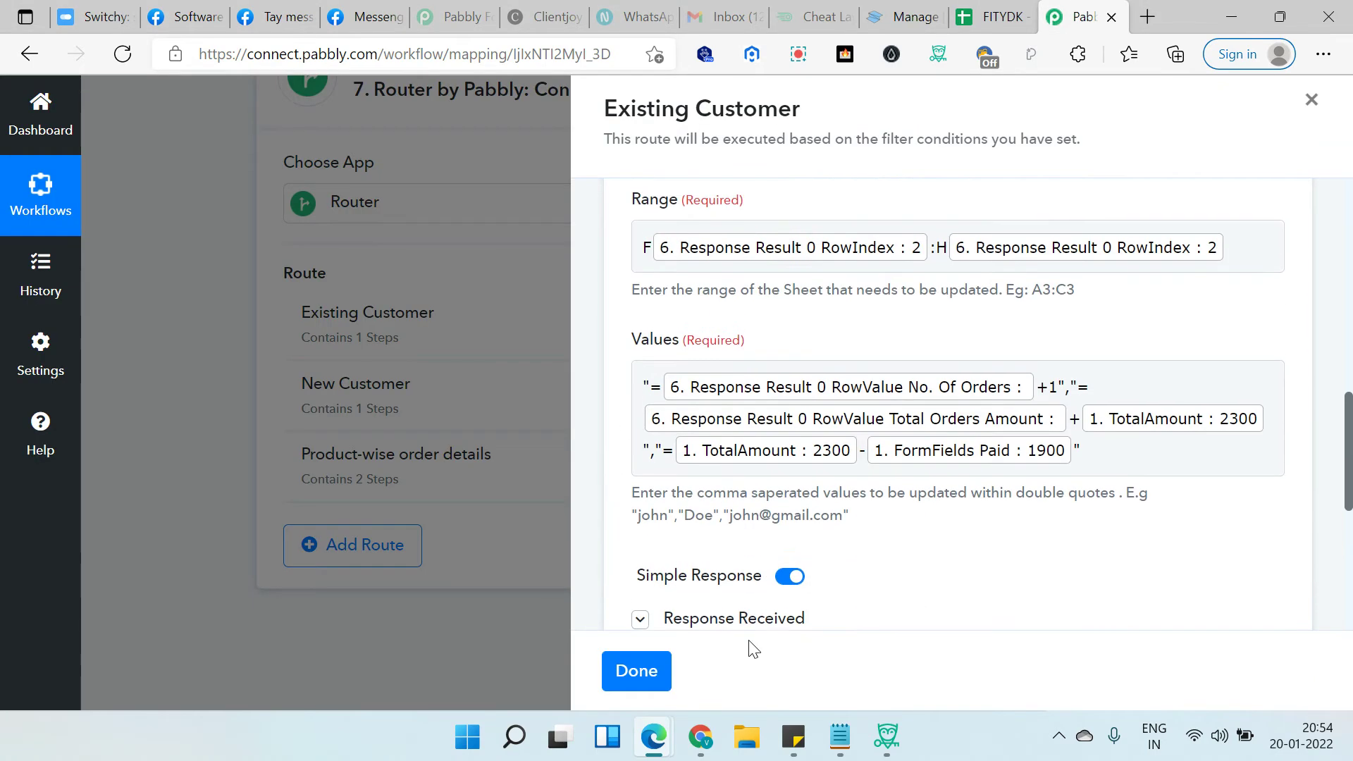
pyautogui.click(637, 671)
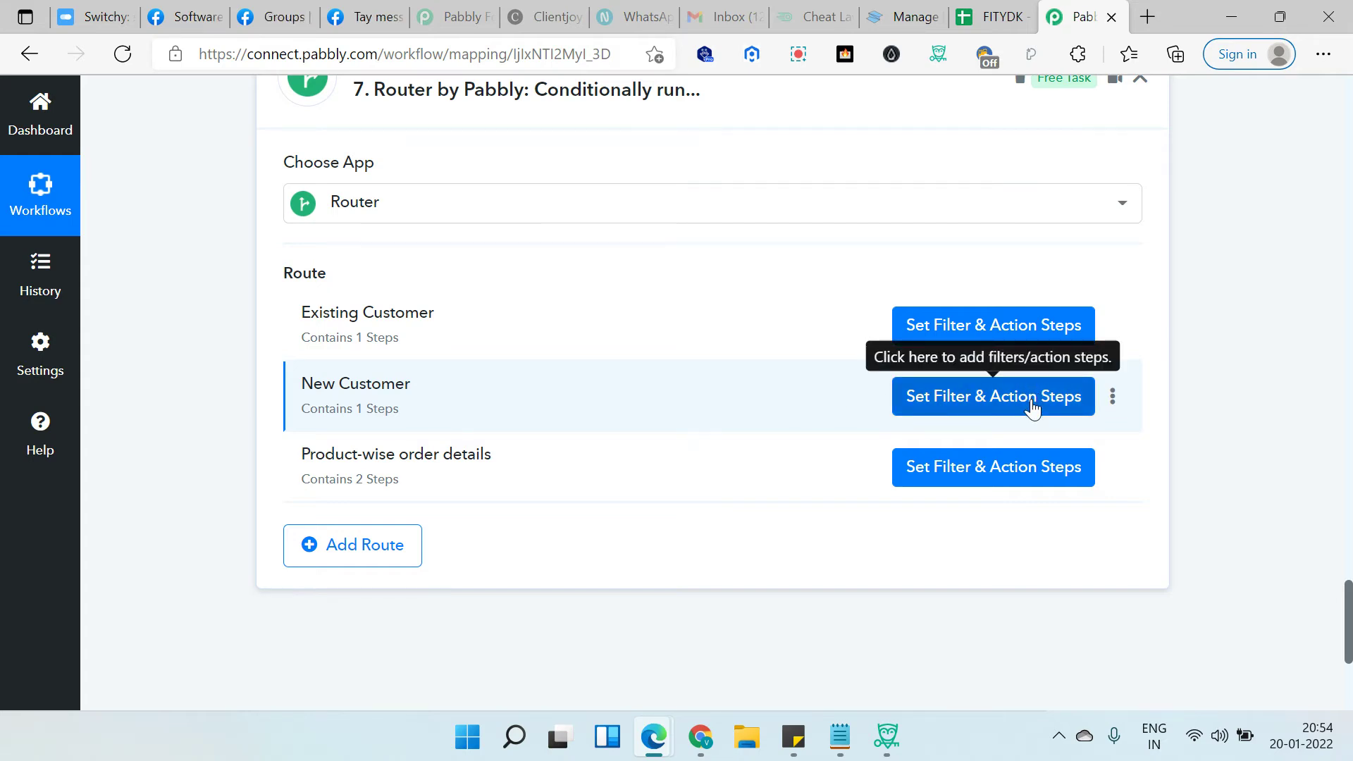
# Open the New Customer route and examine the Add Customer step's spreadsheet, sheet, CID and Name settings
pyautogui.hotkey('ctrl', 'shift', 'Tab')
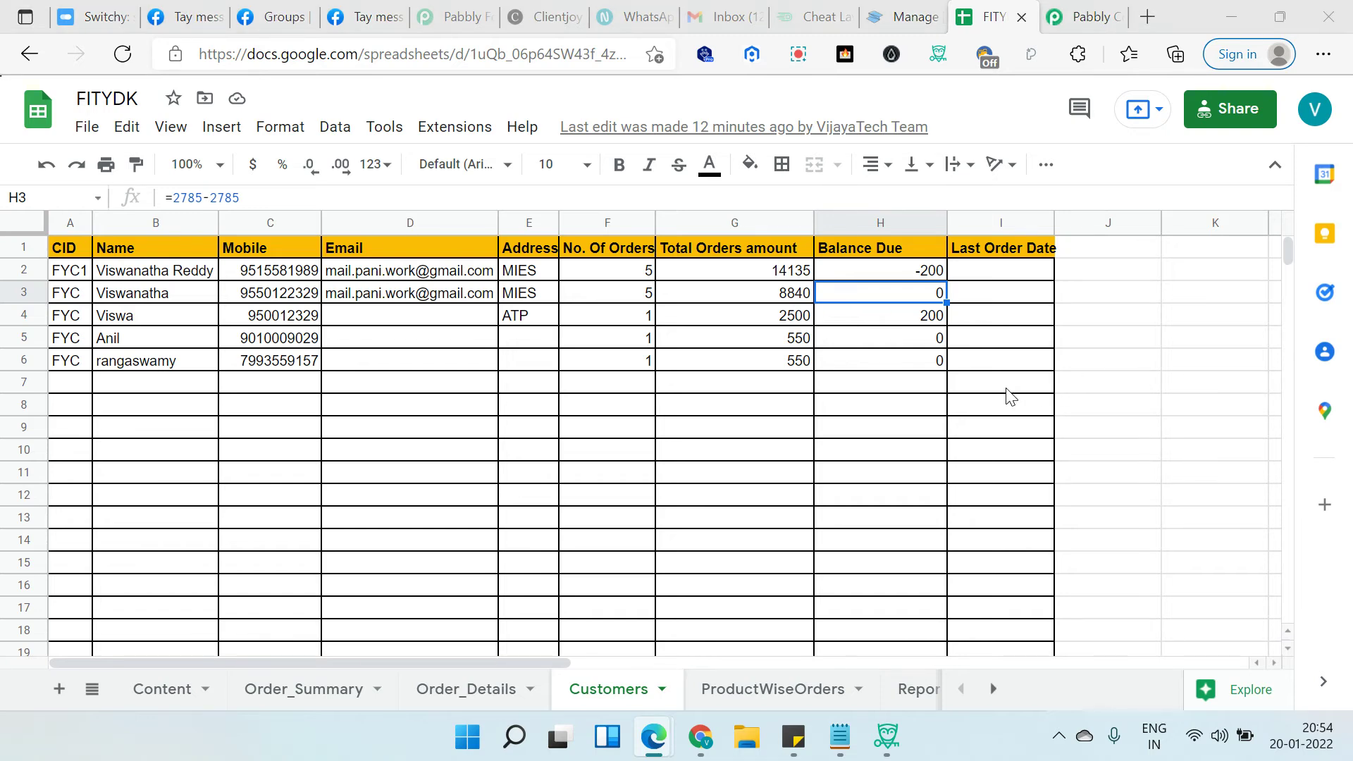
pyautogui.hotkey('ctrl', 'Tab')
pyautogui.click(1020, 402)
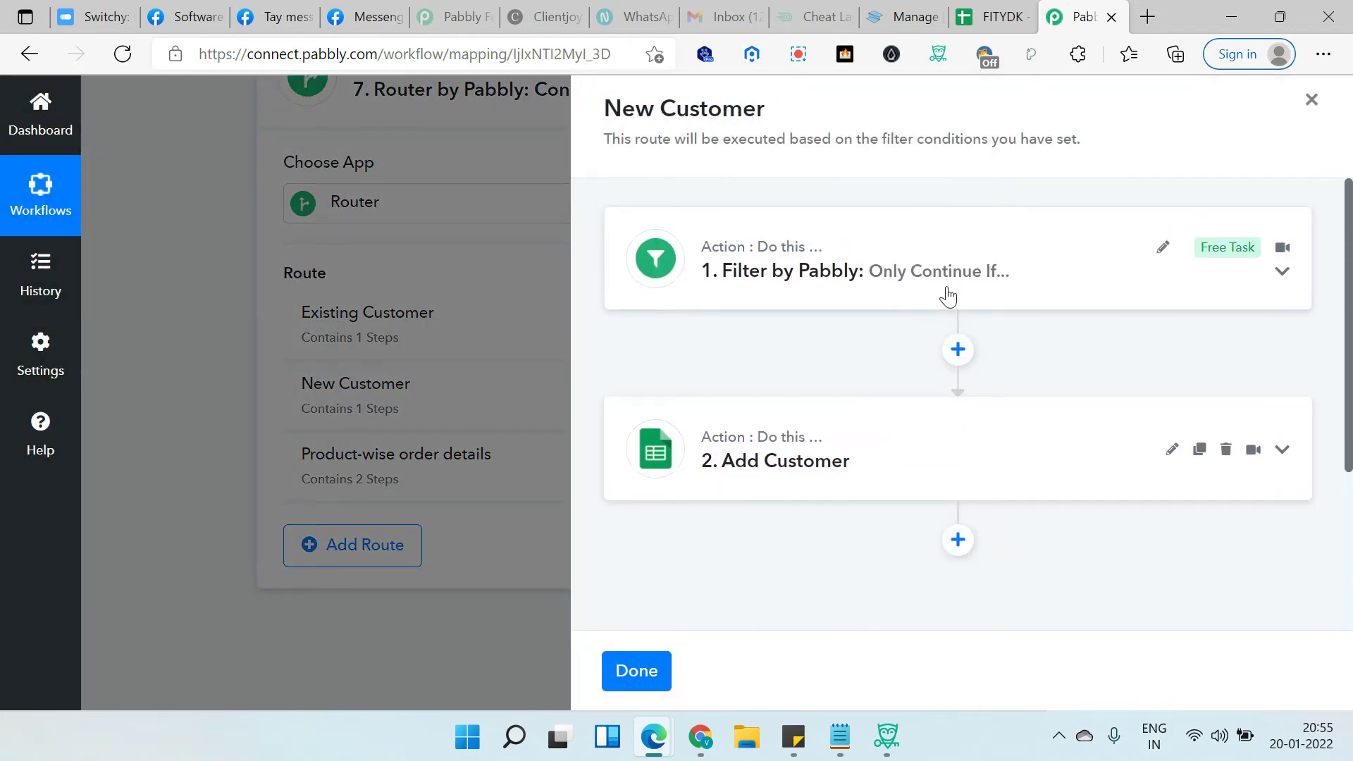
pyautogui.scroll(-9, 1015, 359)
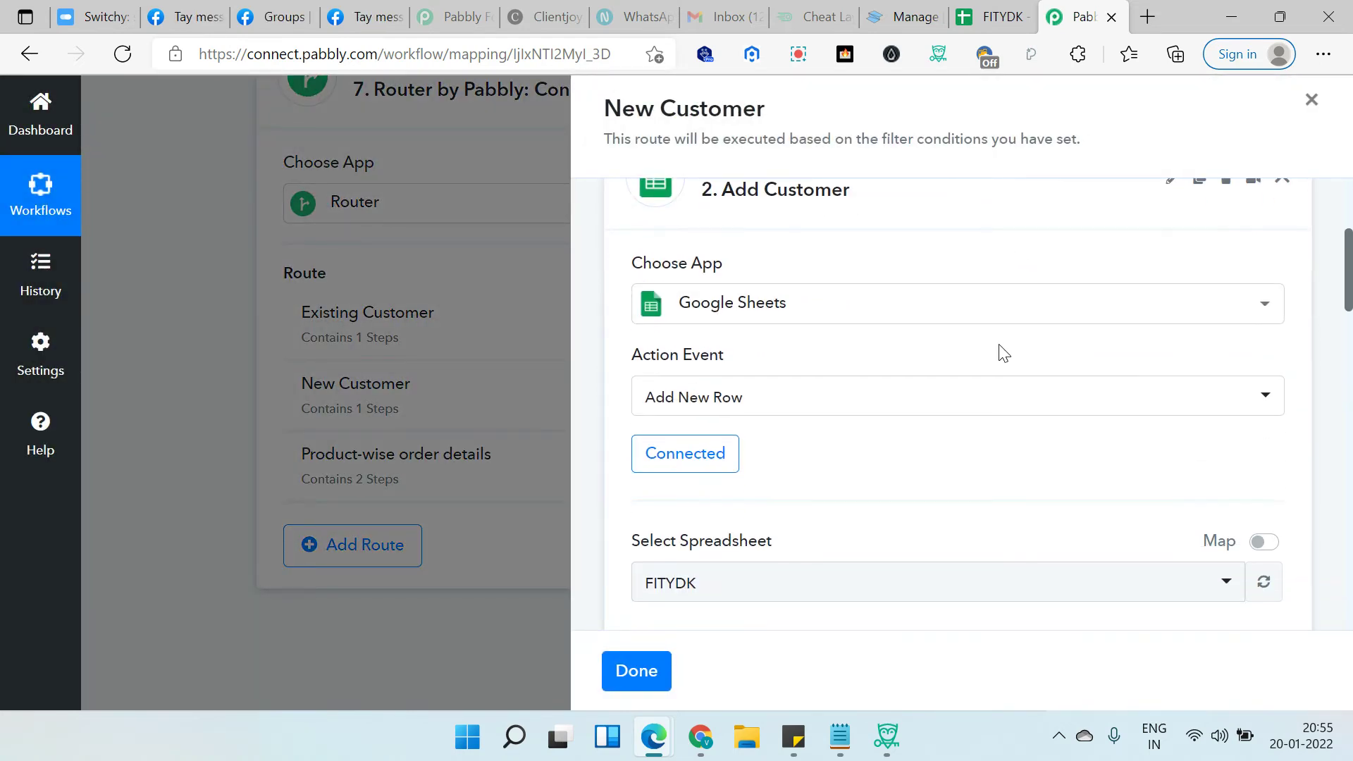
pyautogui.scroll(-2, 881, 311)
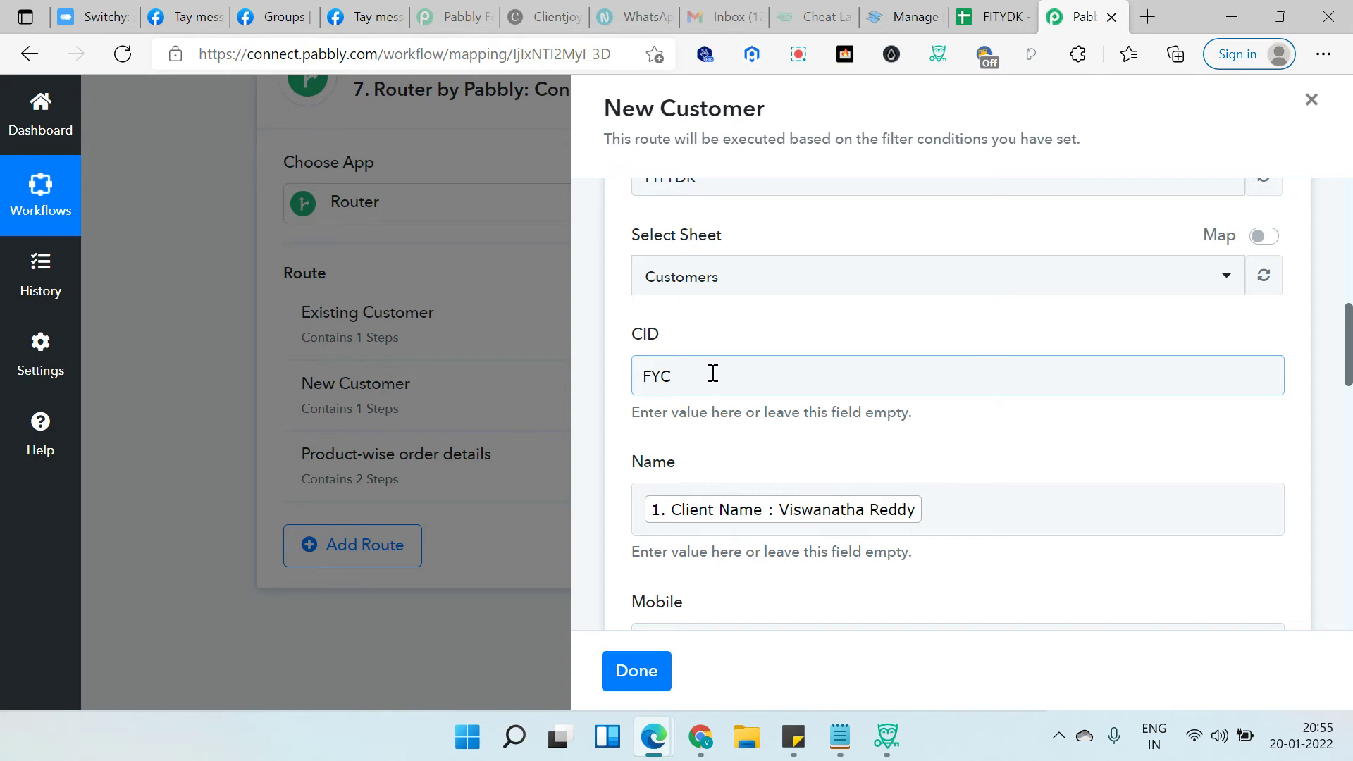
pyautogui.scroll(10, 712, 374)
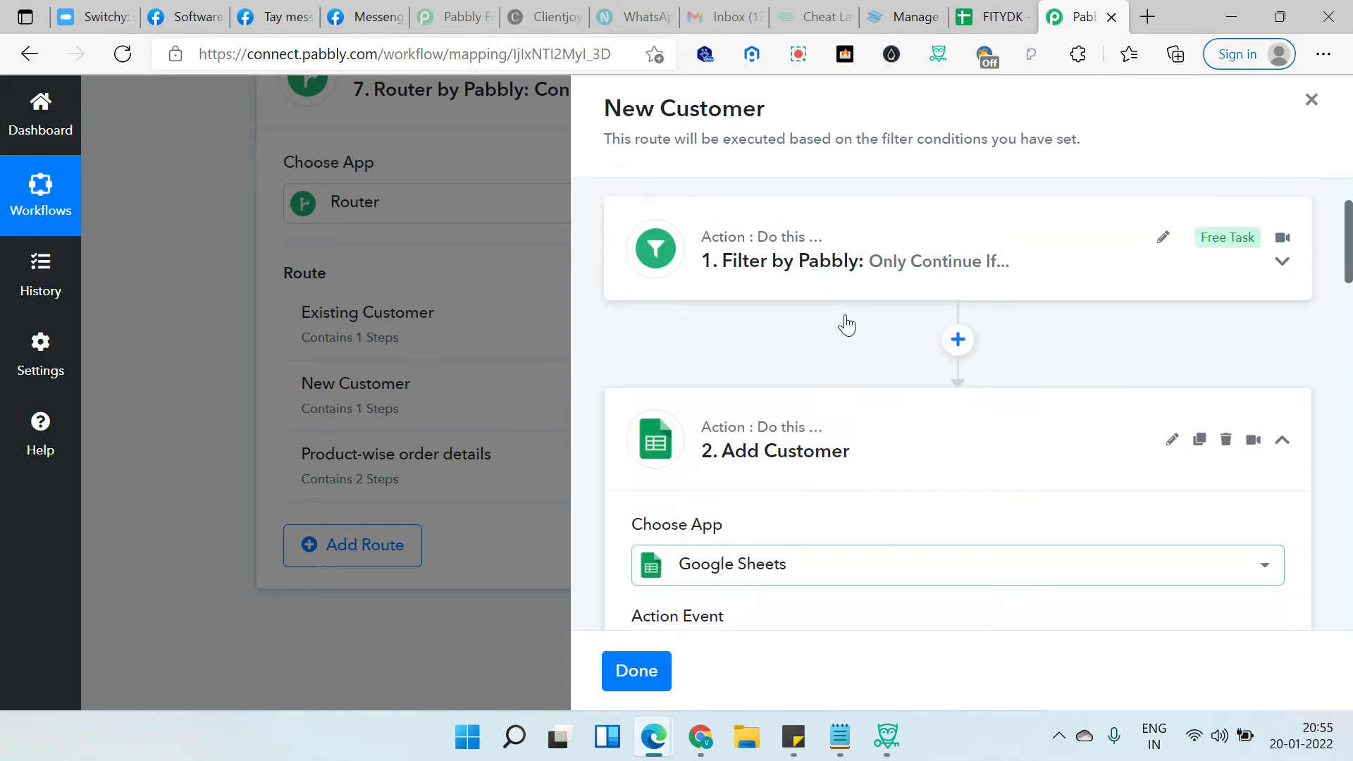
# Insert an action between the filter and Add Customer and choose the Number Formatter app by searching for "numb"
pyautogui.click(883, 437)
pyautogui.click(957, 349)
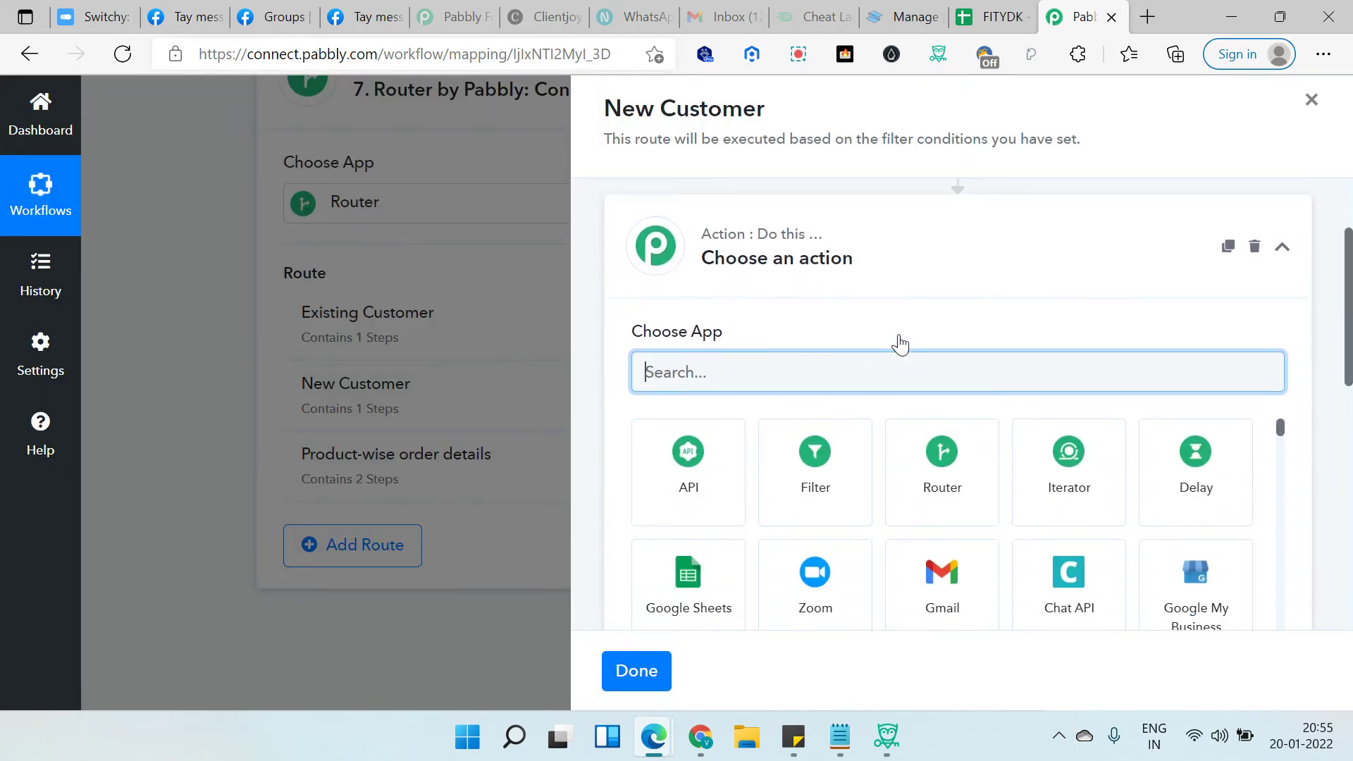
pyautogui.write('se')
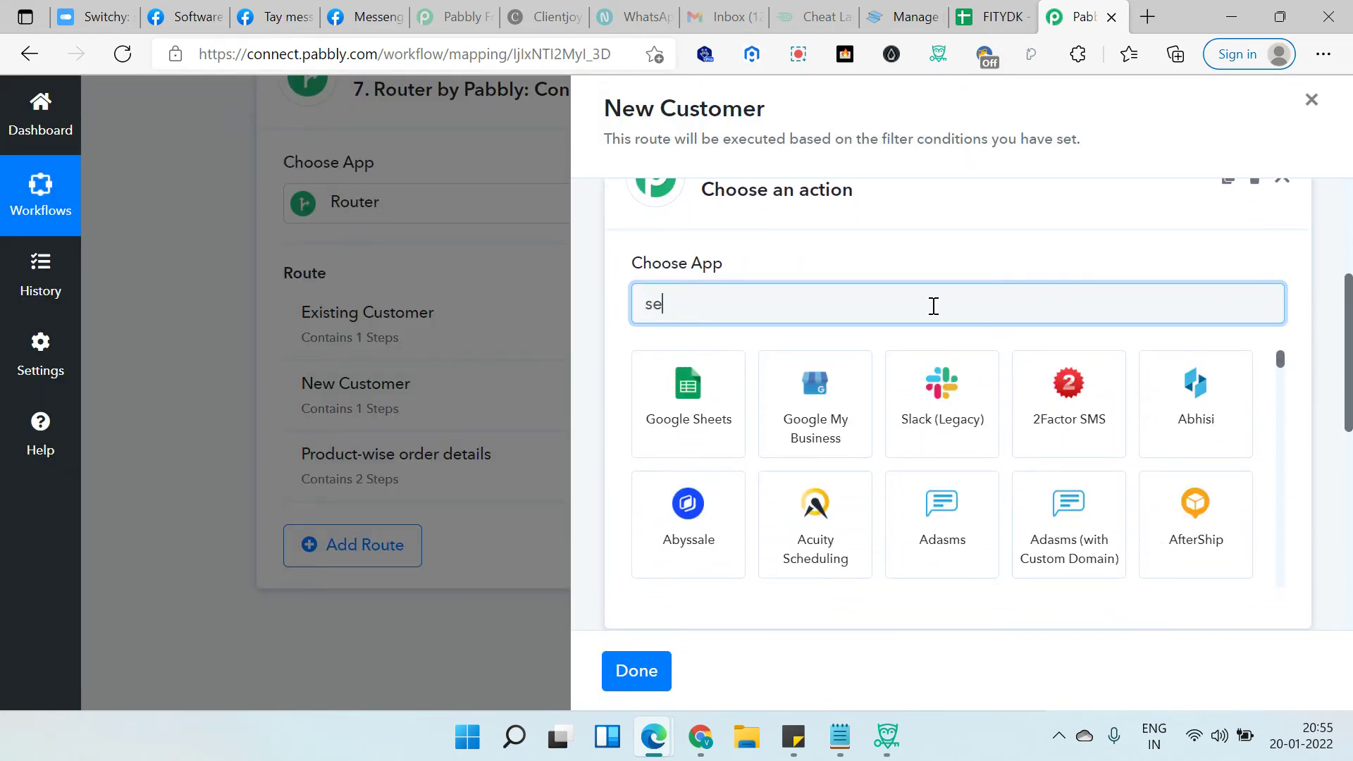
pyautogui.press('BackSpace')
pyautogui.write('numb')
pyautogui.click(689, 428)
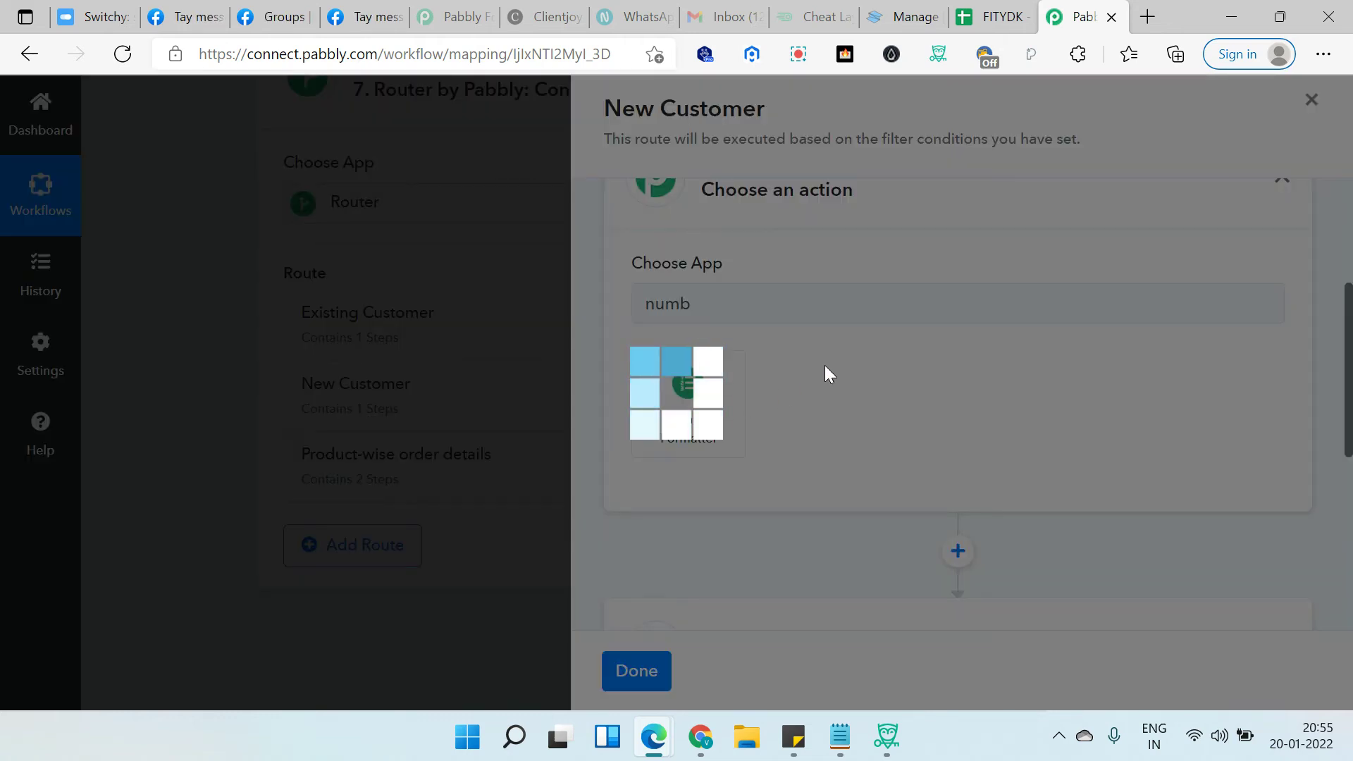
# Set the new formatter step's action event to Counter and connect it
pyautogui.scroll(-3, 759, 438)
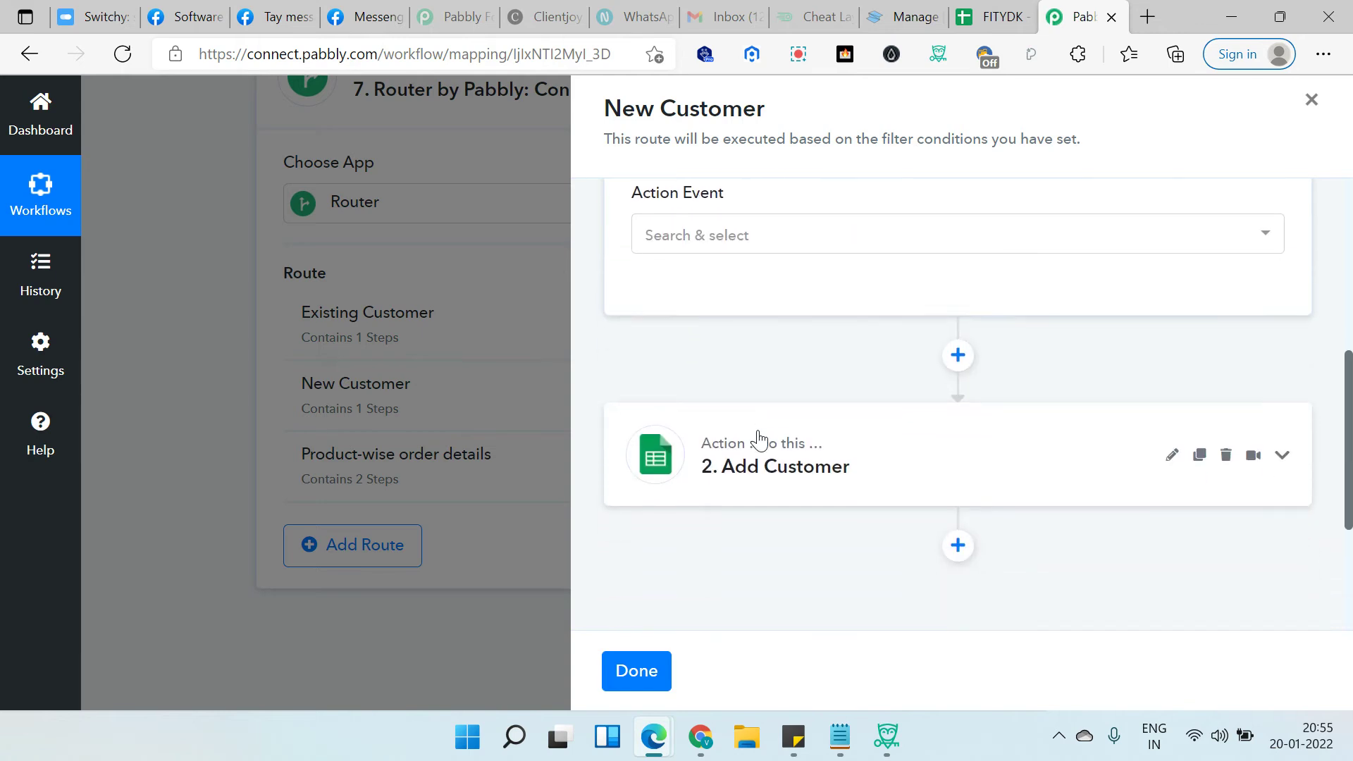
pyautogui.click(765, 232)
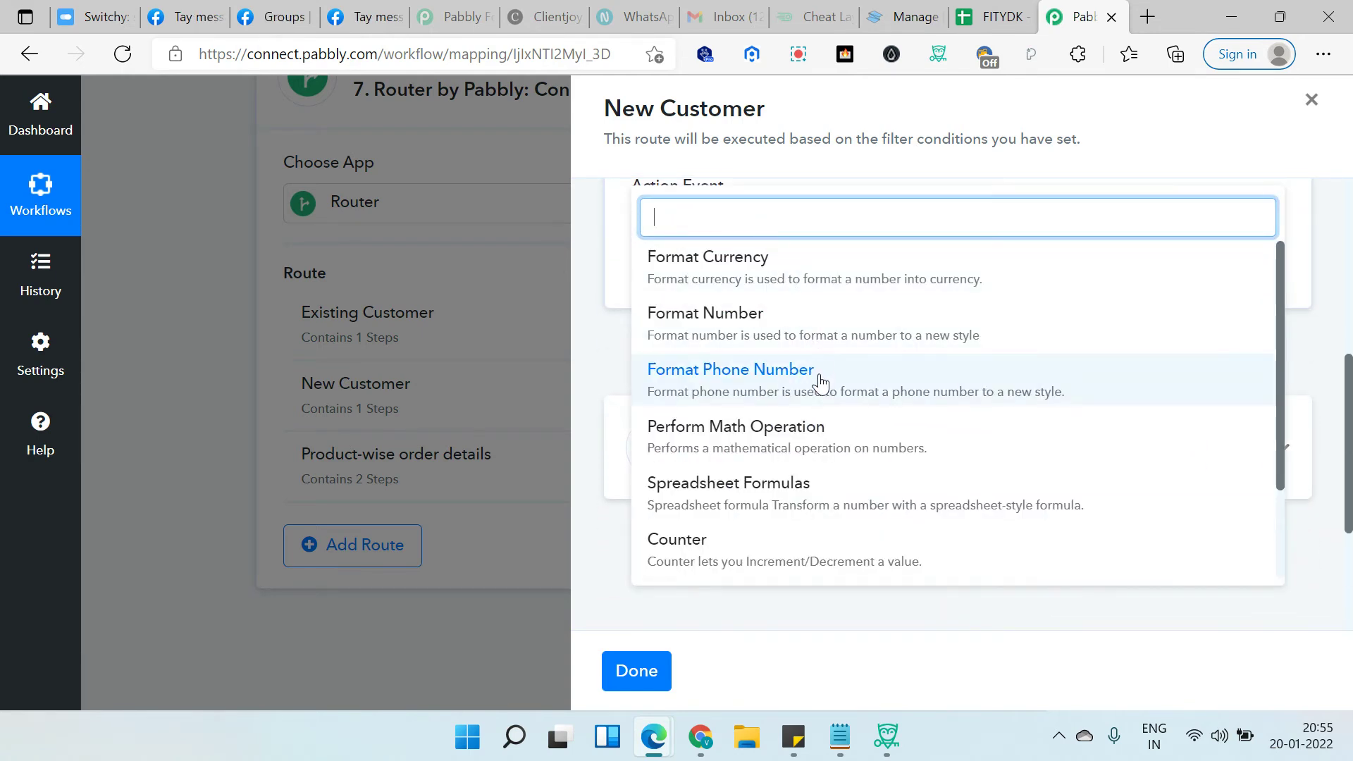
pyautogui.scroll(-2, 815, 443)
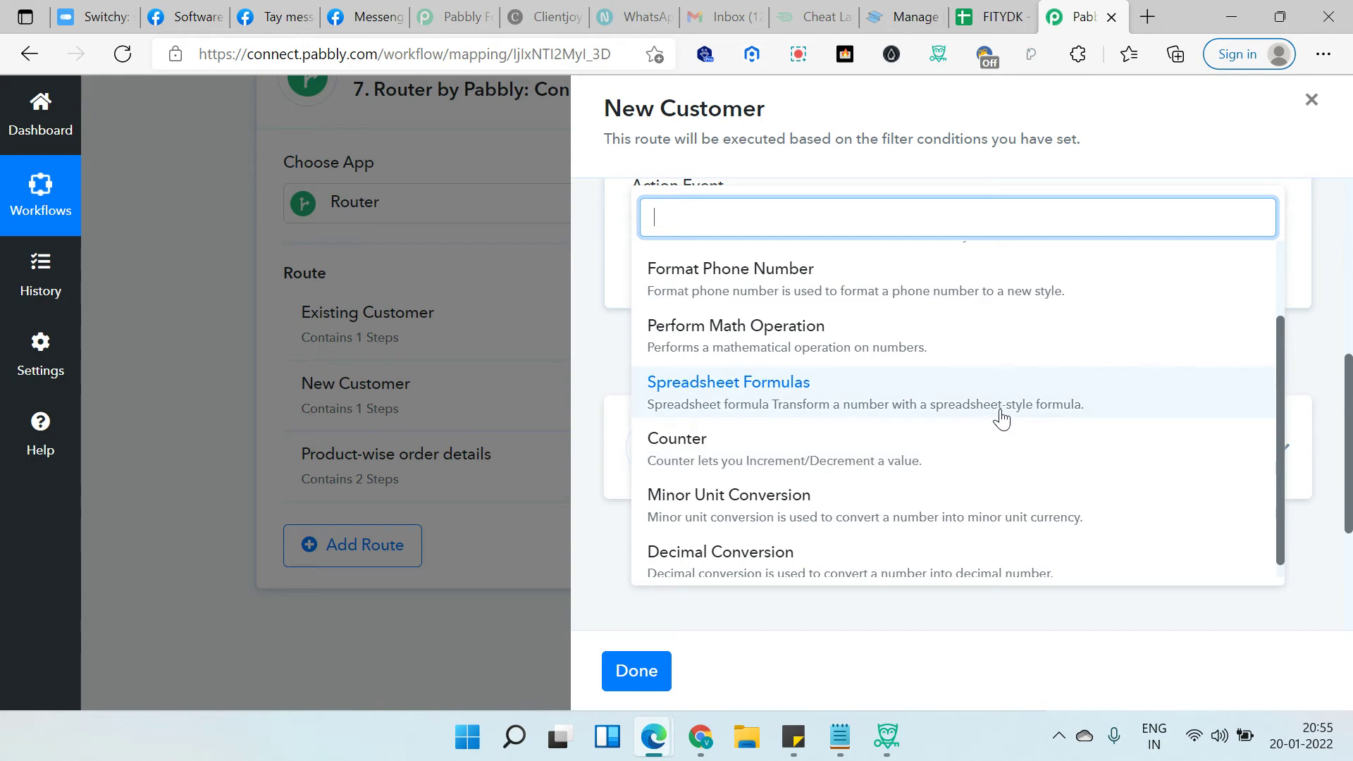
pyautogui.click(897, 457)
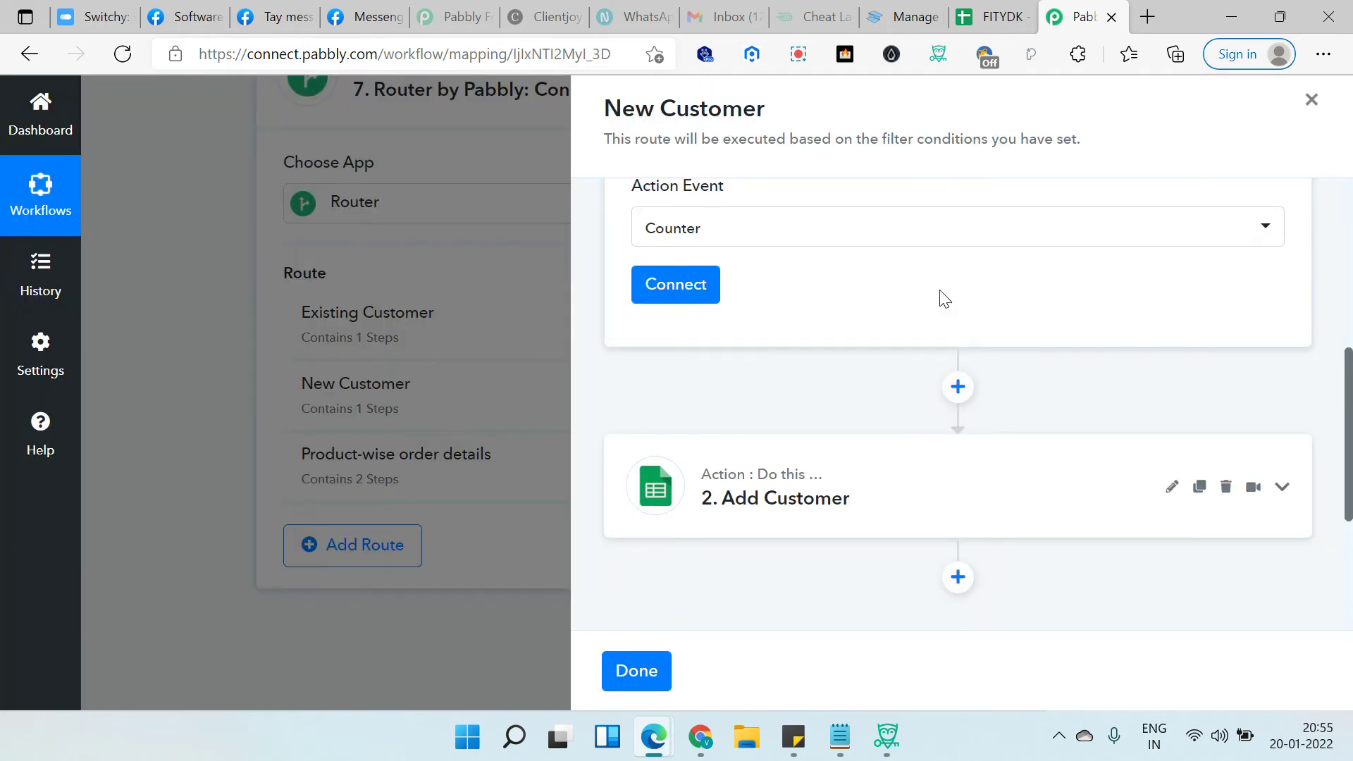
pyautogui.click(675, 291)
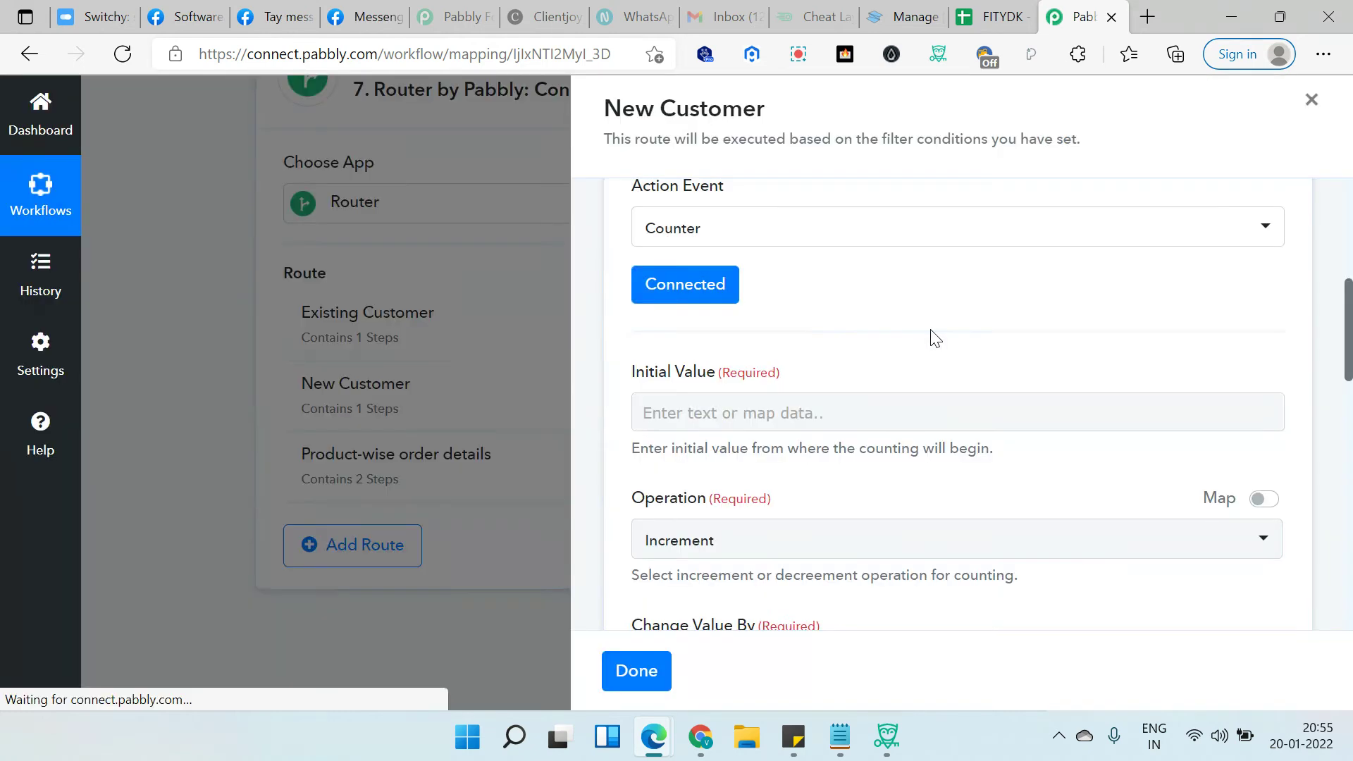
# Set the counter's Initial Value to 0
pyautogui.scroll(-1, 756, 365)
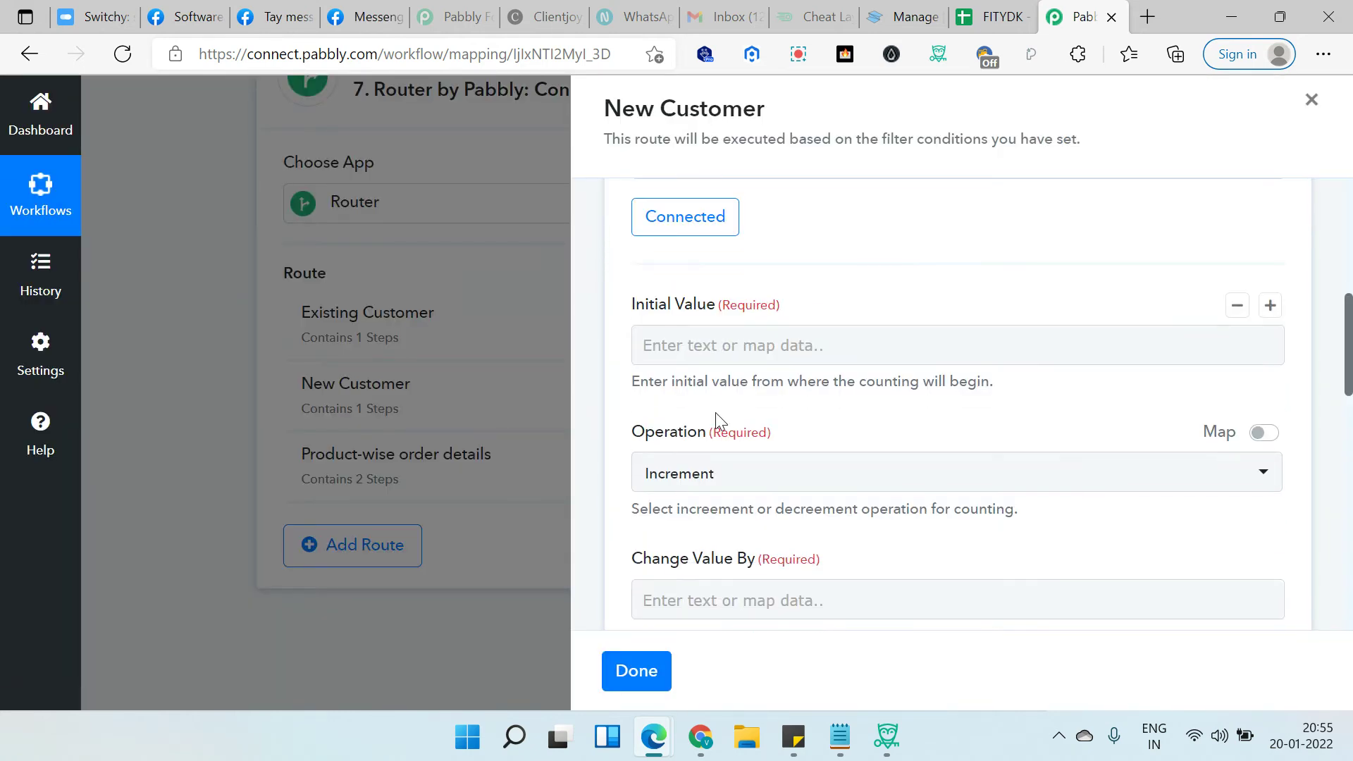
pyautogui.click(698, 339)
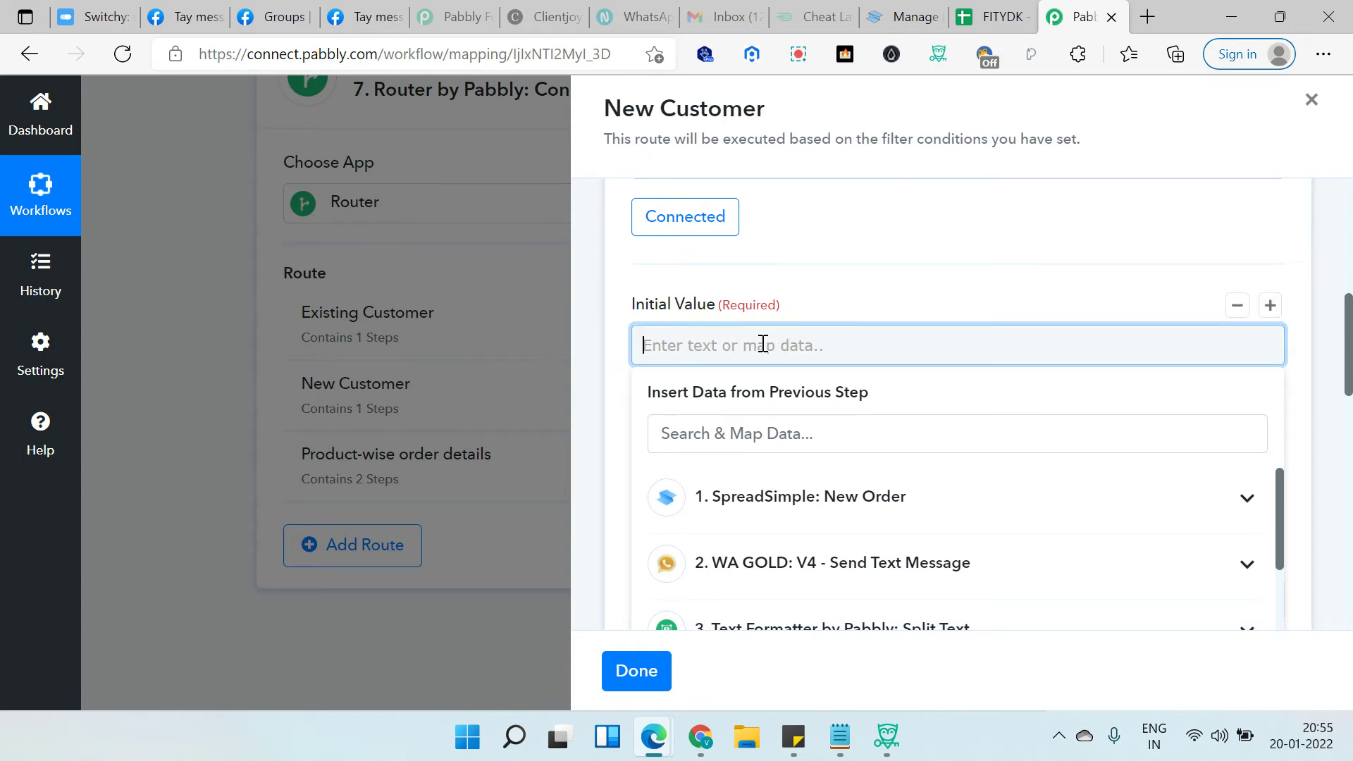
pyautogui.write('0')
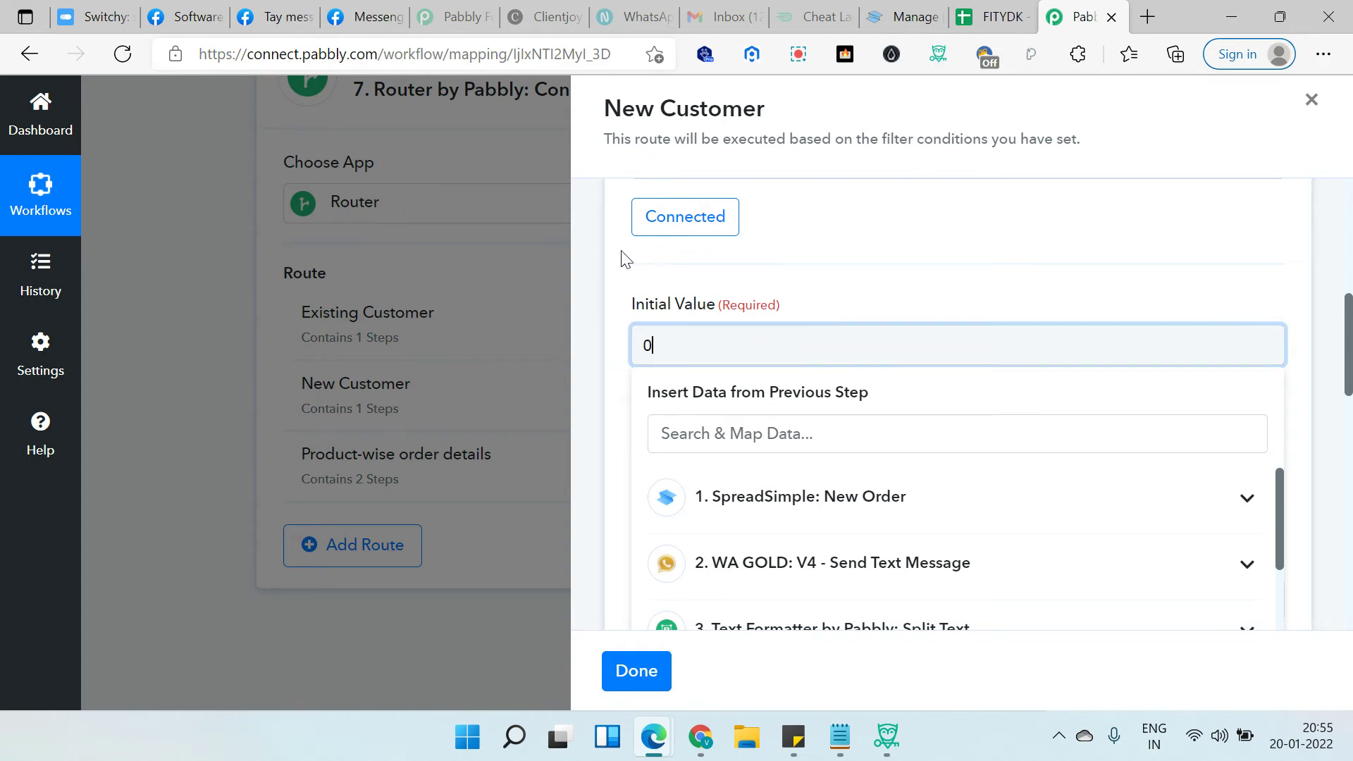
pyautogui.click(596, 278)
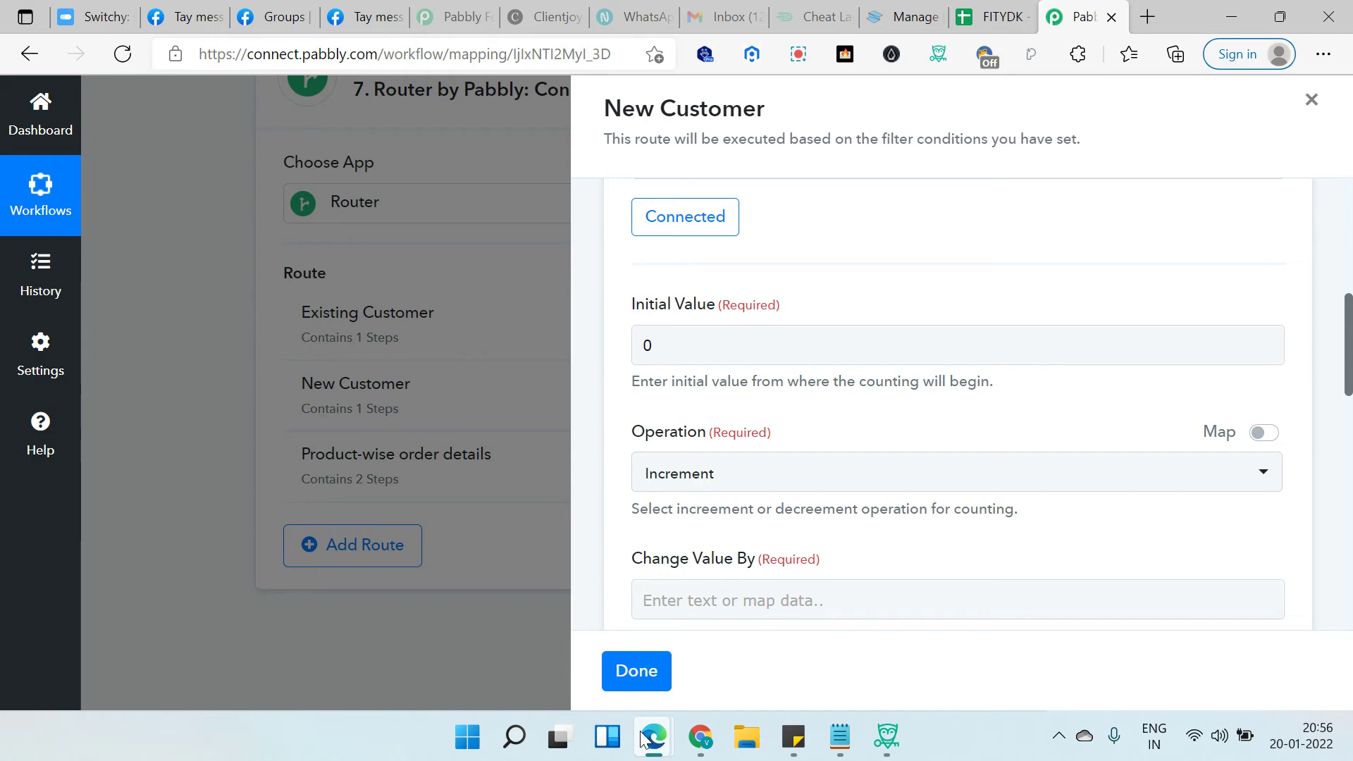
# Check the CID values in cells A3 and A6 of the Customers sheet and return to the New Customer route
pyautogui.moveTo(643, 741)
pyautogui.click(990, 16)
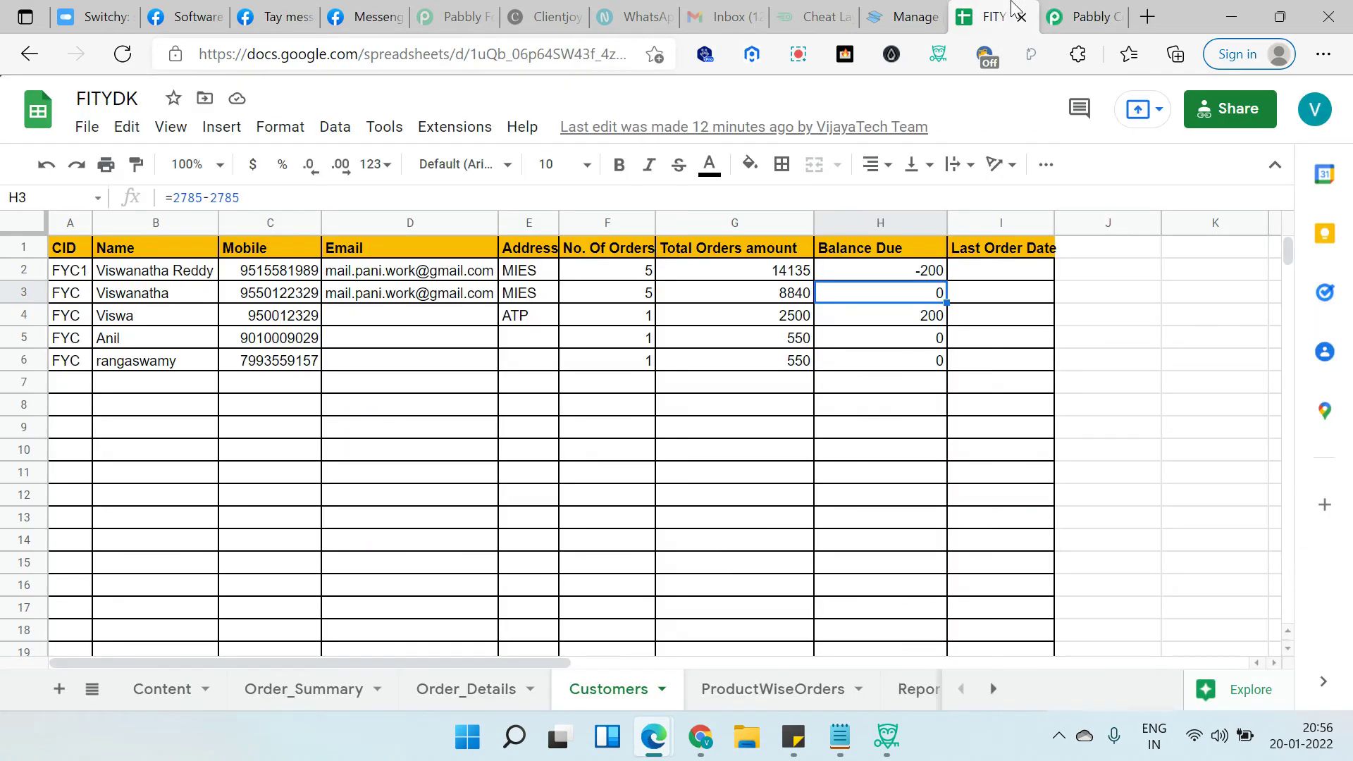
pyautogui.click(74, 293)
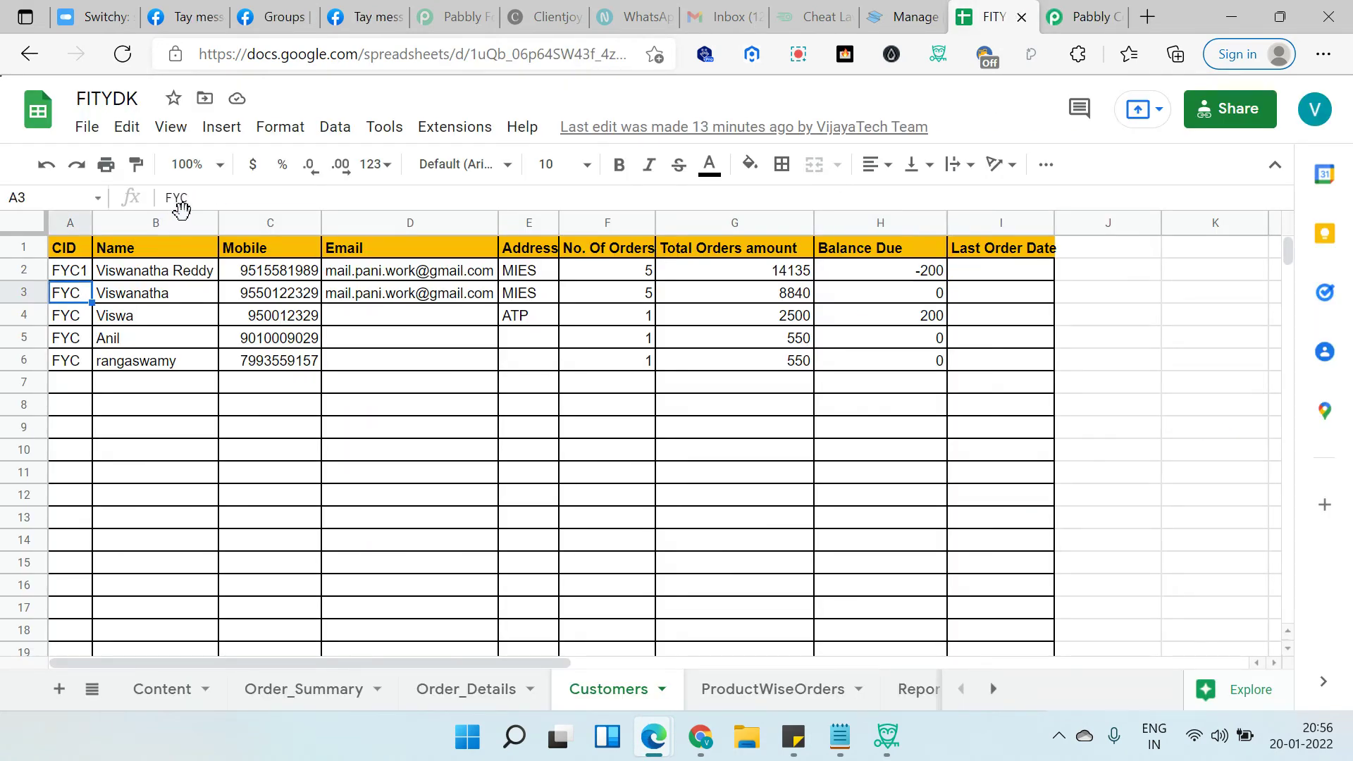
pyautogui.click(209, 193)
pyautogui.press('Escape')
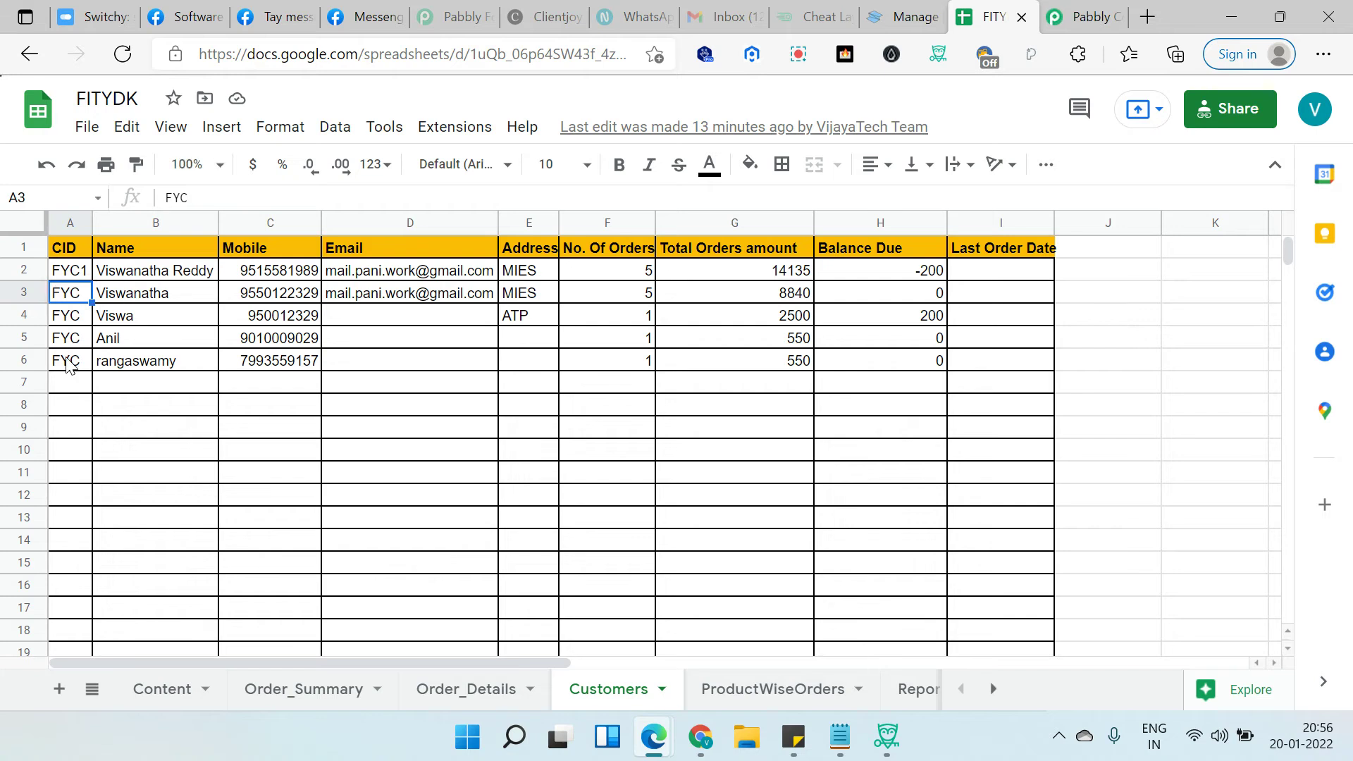
pyautogui.click(73, 359)
pyautogui.hotkey('ctrl', 'Tab')
# Set the counter's Initial Value to 5 and Change Value By to 1, keeping the Increment operation
pyautogui.doubleClick(643, 343)
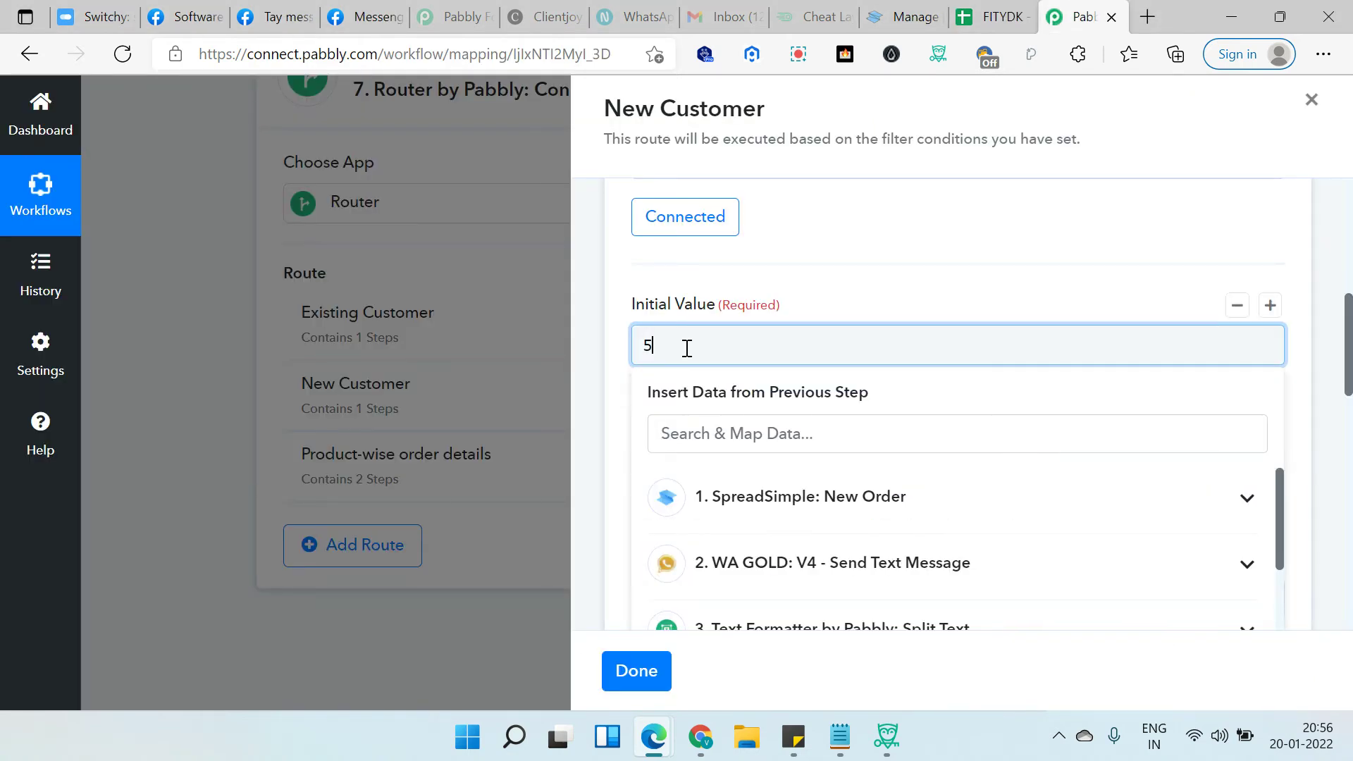
pyautogui.click(610, 307)
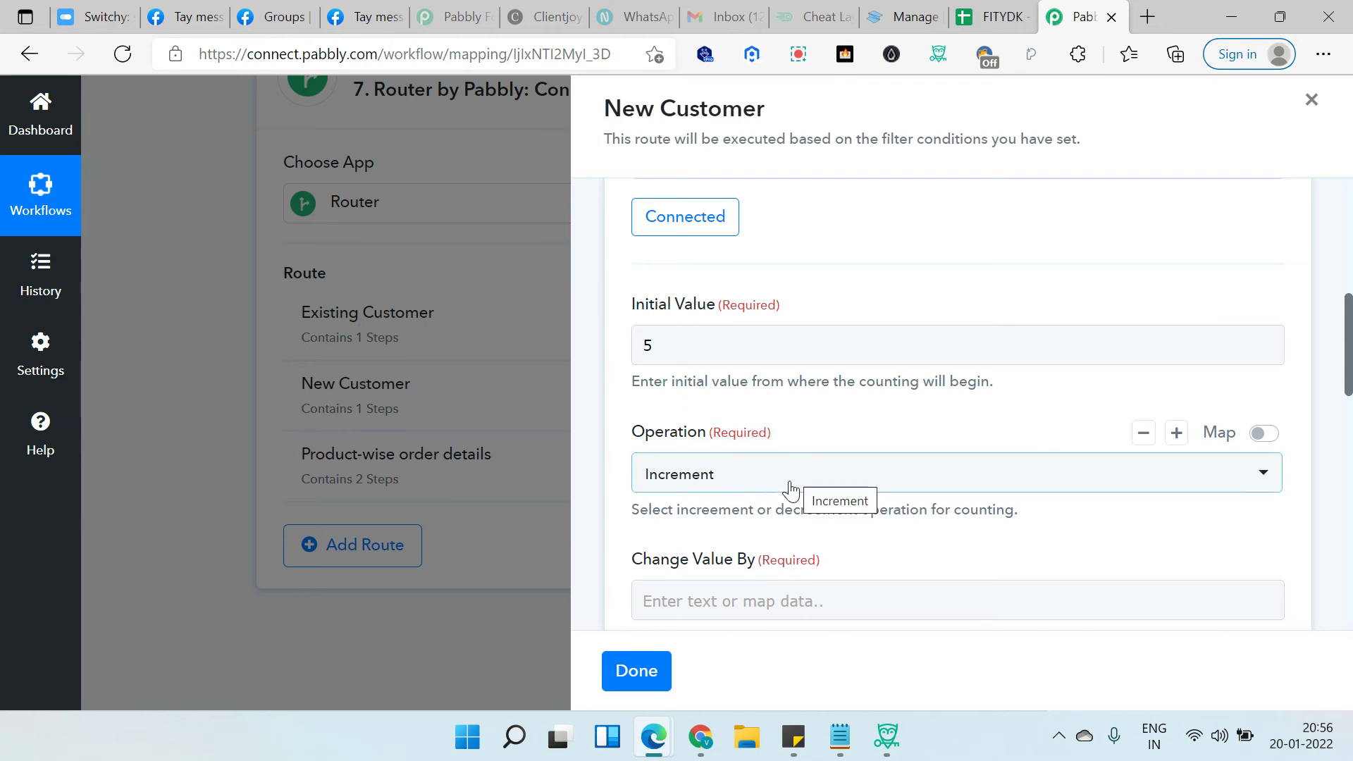
pyautogui.scroll(-2, 790, 490)
pyautogui.click(736, 460)
pyautogui.write('1')
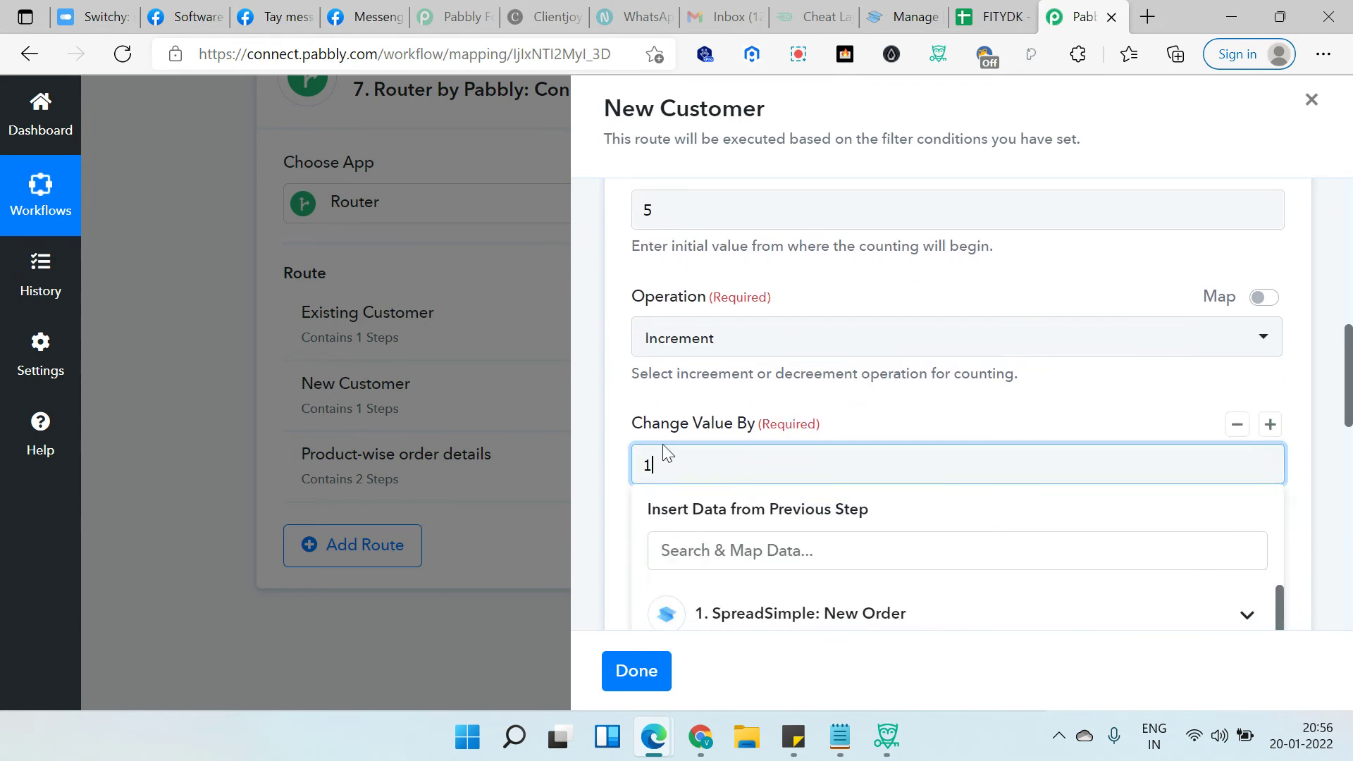
pyautogui.click(610, 415)
pyautogui.scroll(-5, 776, 451)
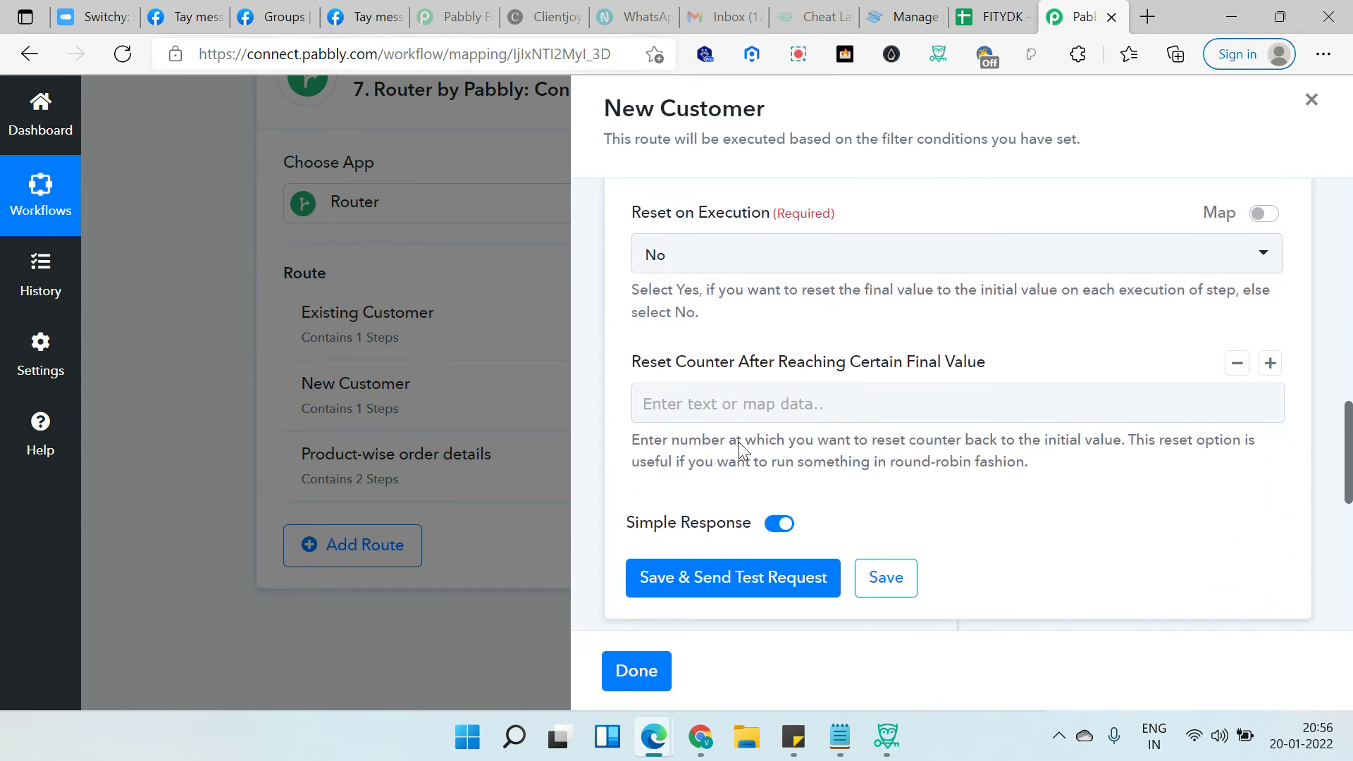
pyautogui.scroll(-1, 916, 437)
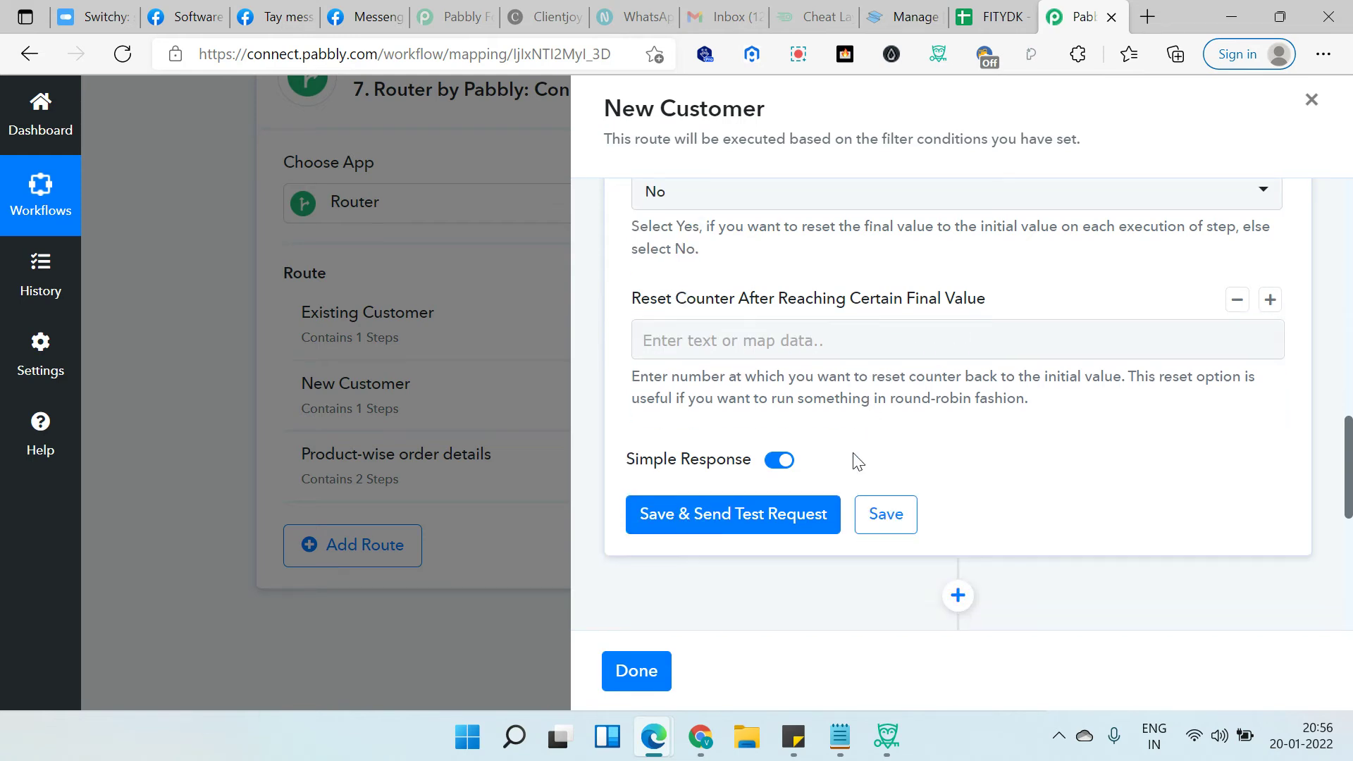
# Save the counter step, send its test request and review the response values
pyautogui.click(803, 518)
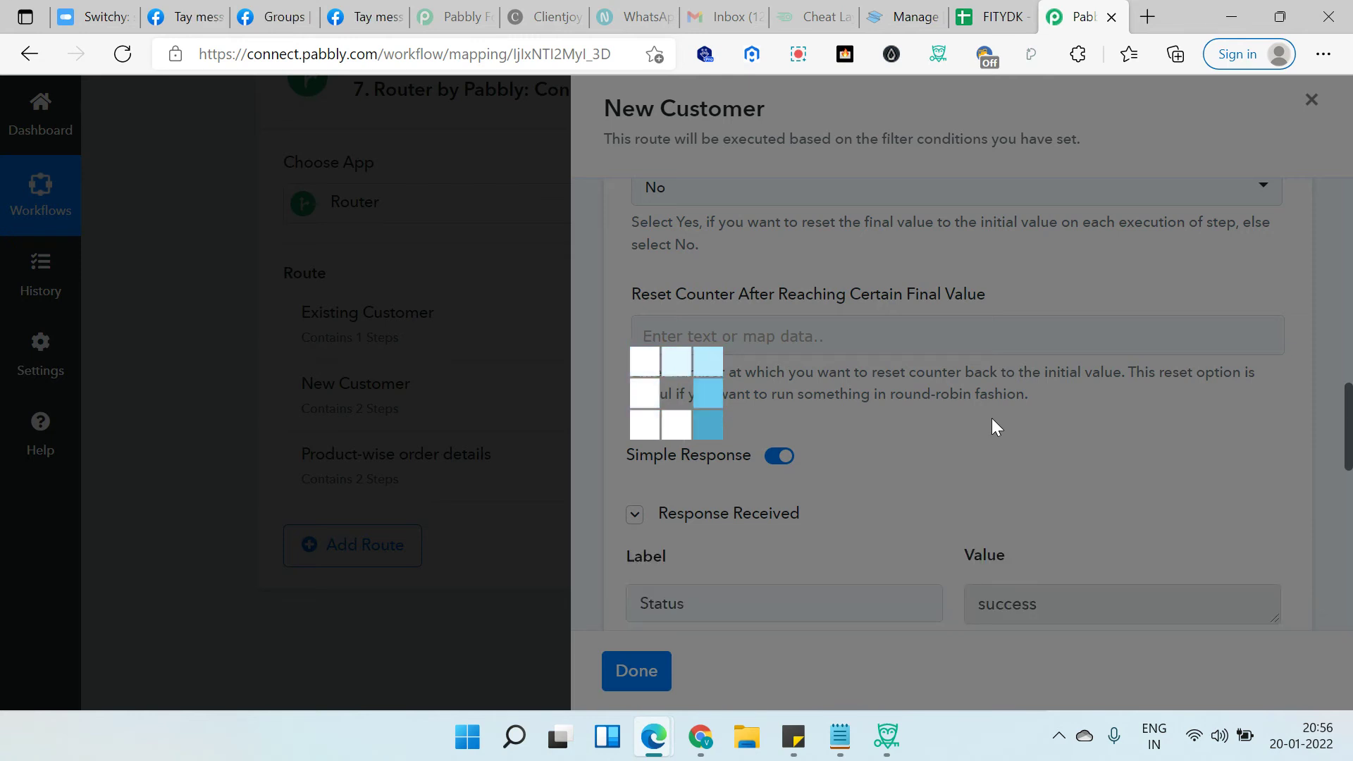
pyautogui.scroll(-3, 994, 423)
pyautogui.scroll(-3, 1049, 467)
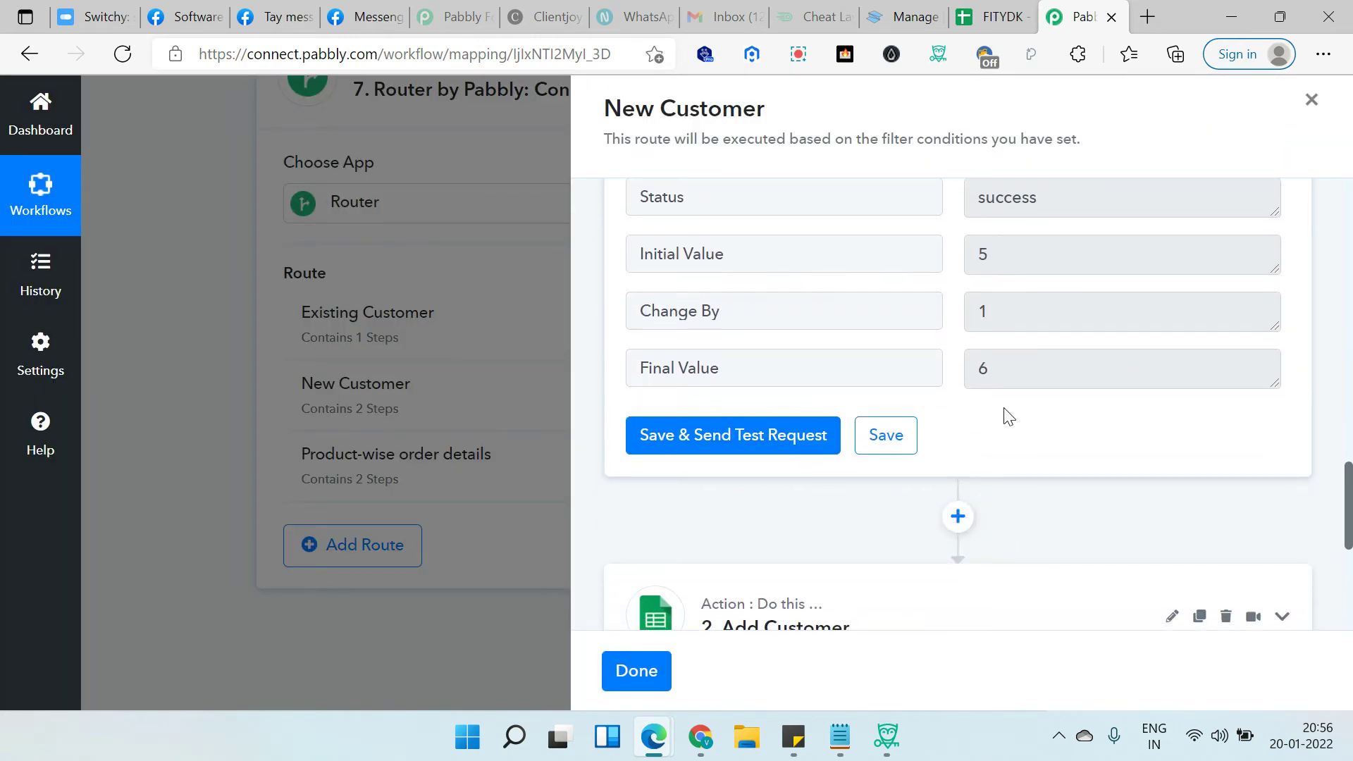
# In the Add Customer step, map the counter's Final Value after the FYC prefix in the CID field
pyautogui.scroll(-3, 1019, 353)
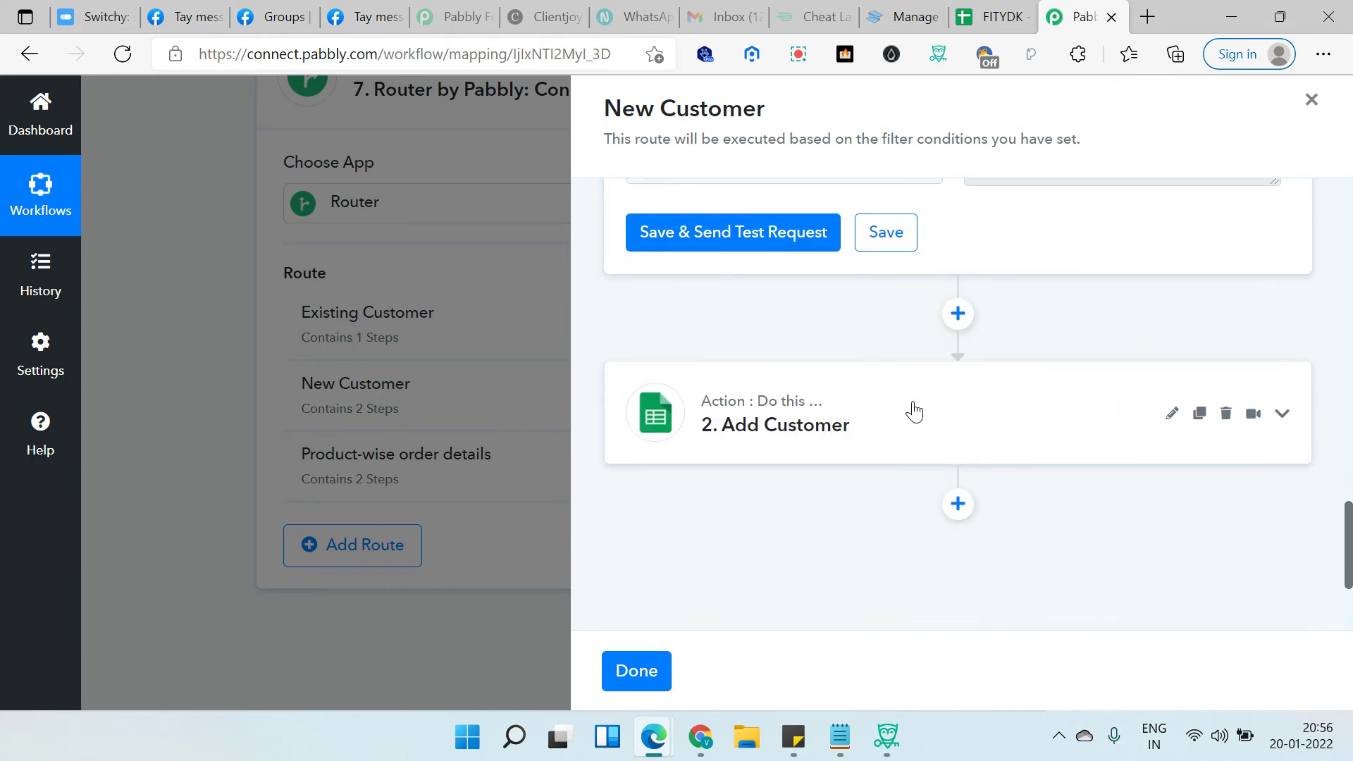
pyautogui.click(1037, 415)
pyautogui.scroll(-5, 1041, 415)
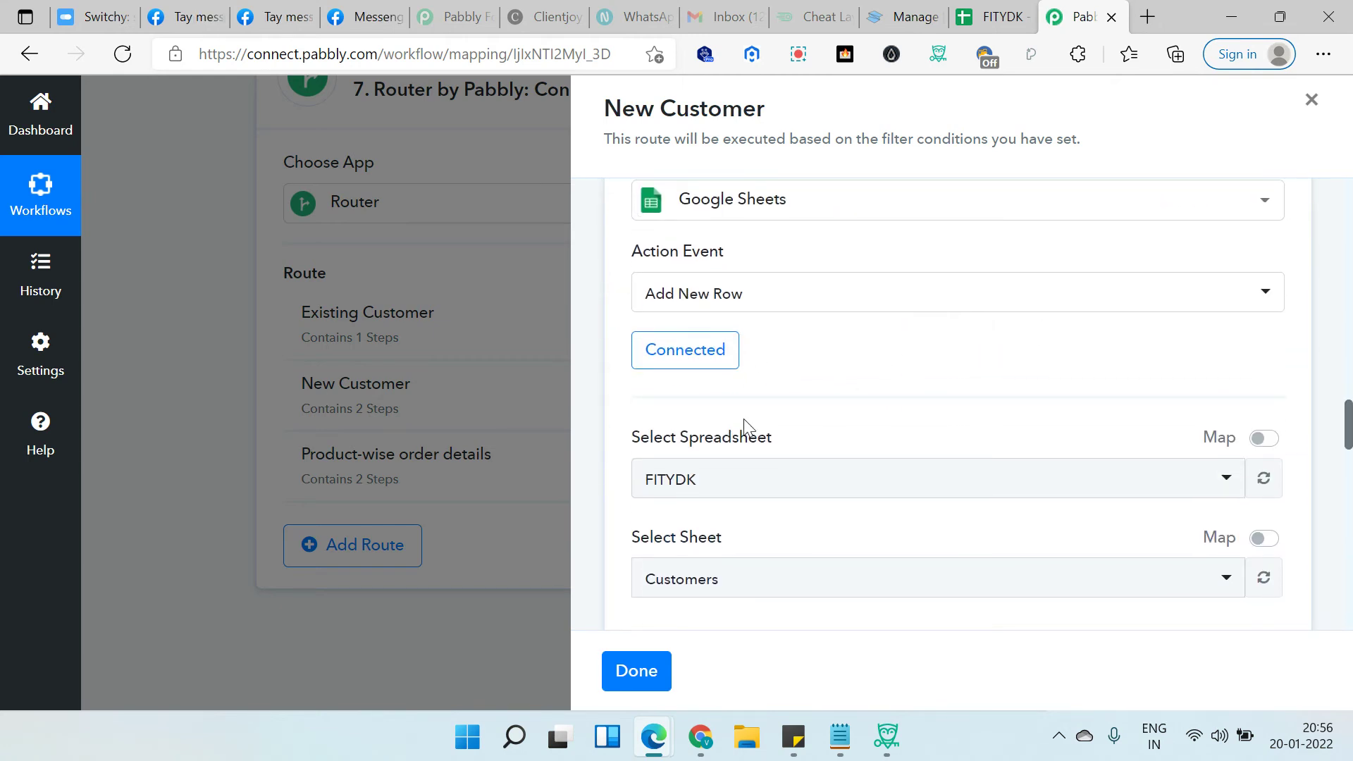
pyautogui.scroll(-3, 781, 491)
pyautogui.click(709, 475)
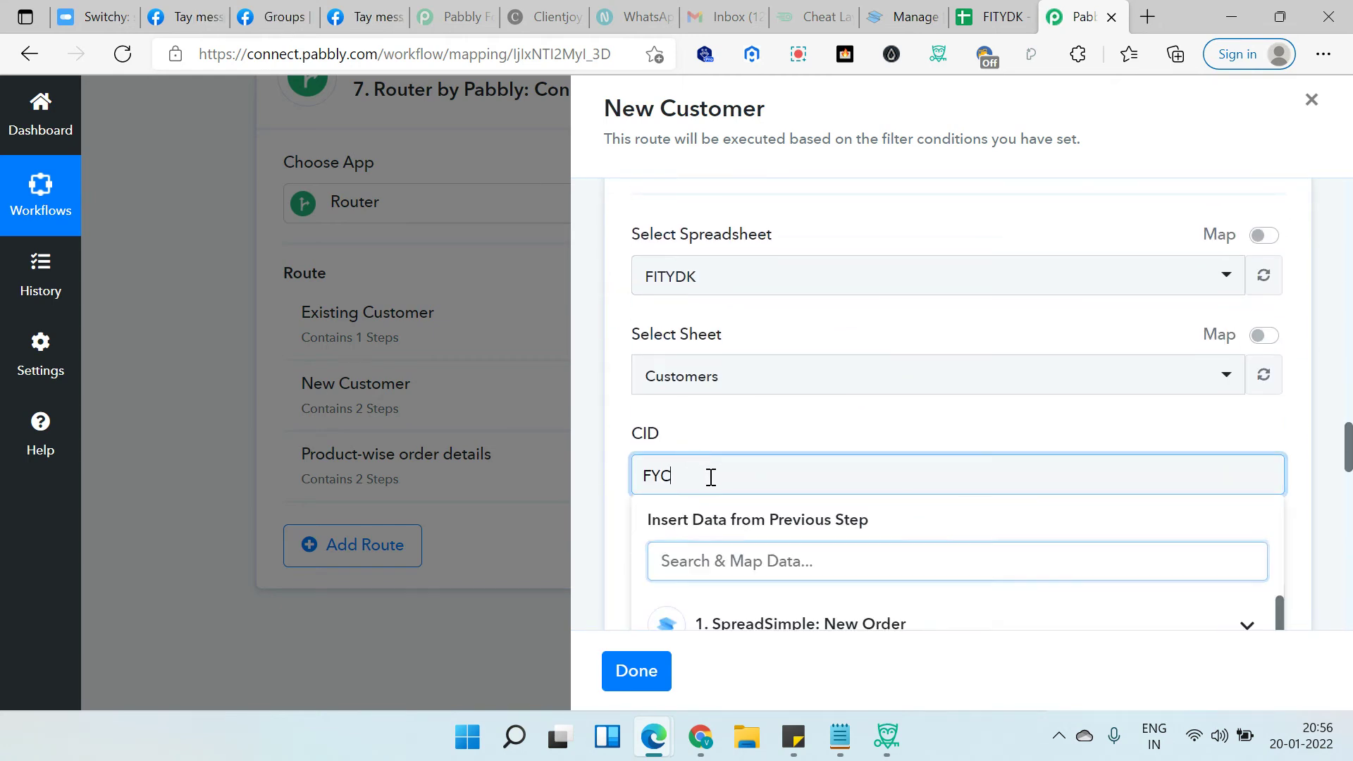
pyautogui.scroll(-4, 826, 494)
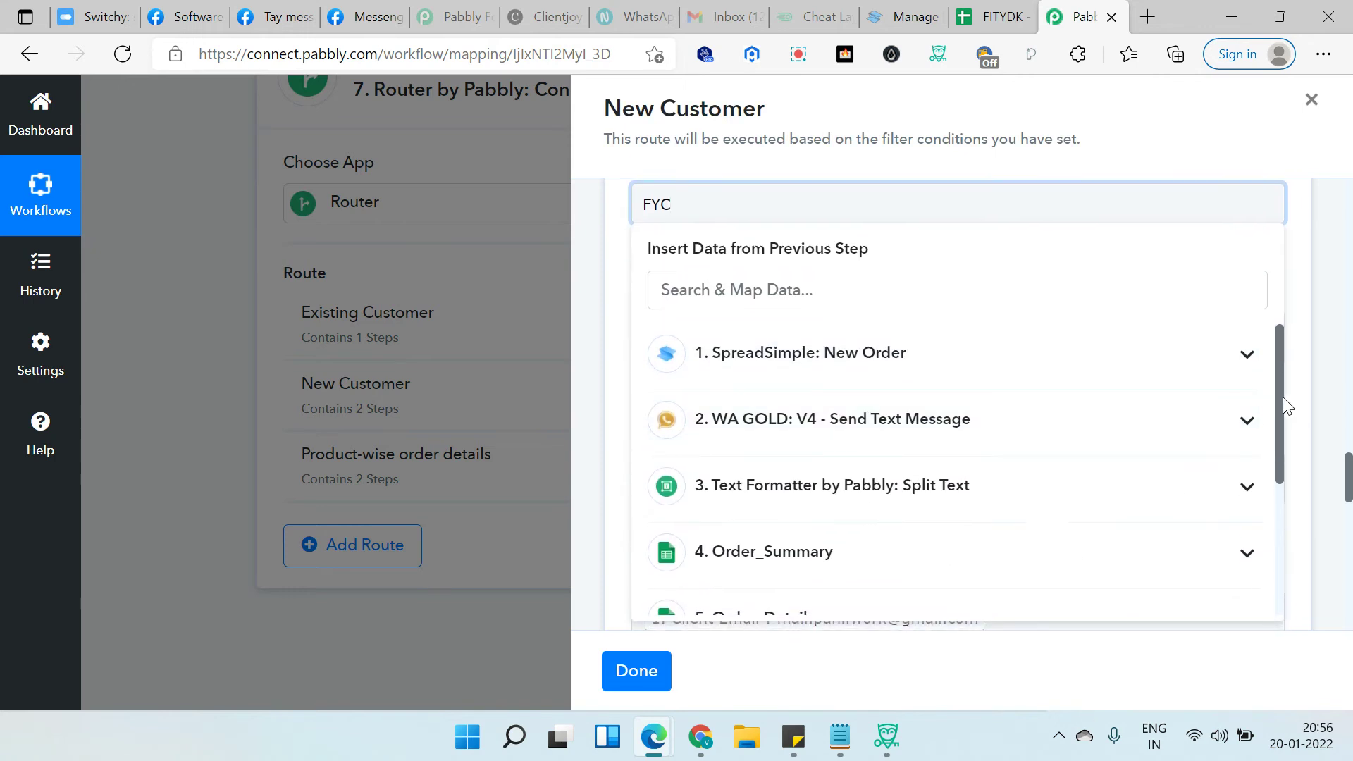
pyautogui.moveTo(1282, 394); pyautogui.dragTo(1279, 522)
pyautogui.click(1061, 581)
pyautogui.scroll(-3, 1061, 581)
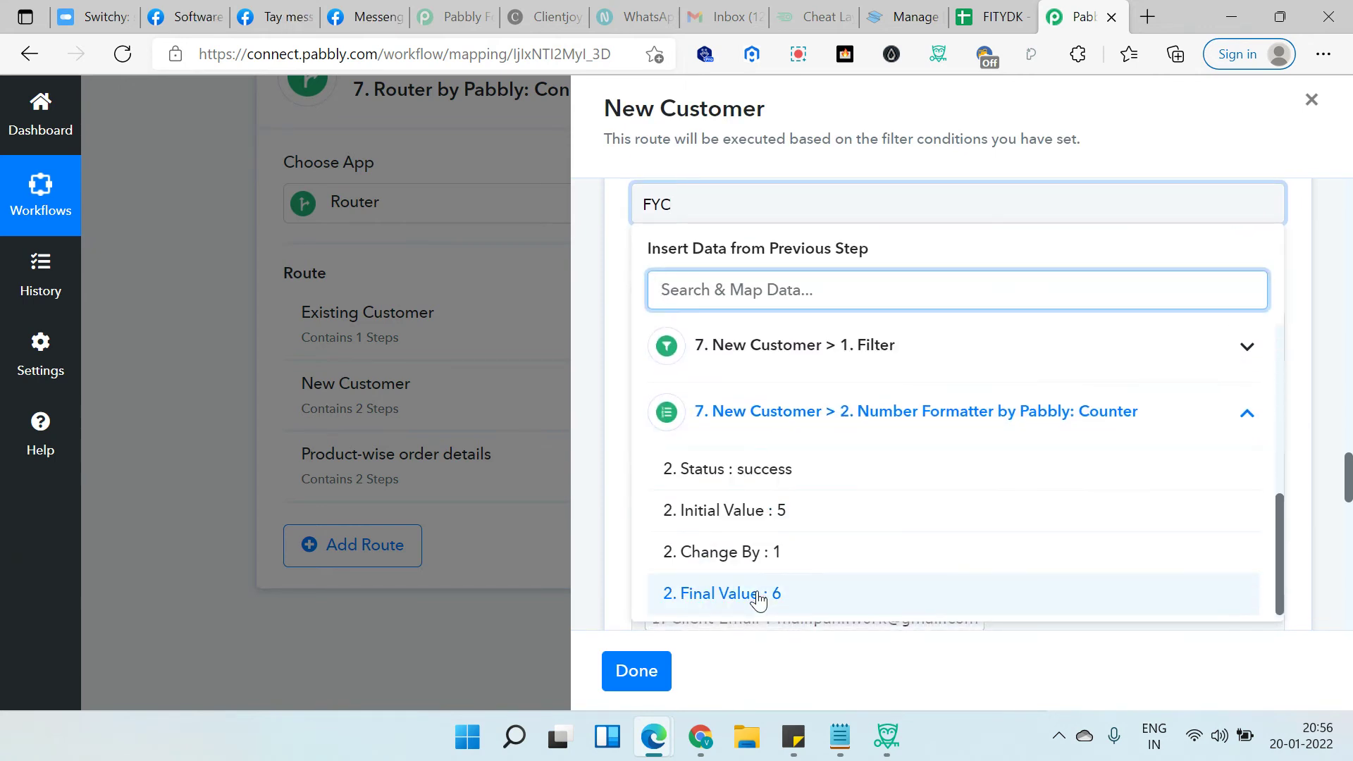
pyautogui.click(755, 595)
pyautogui.click(610, 305)
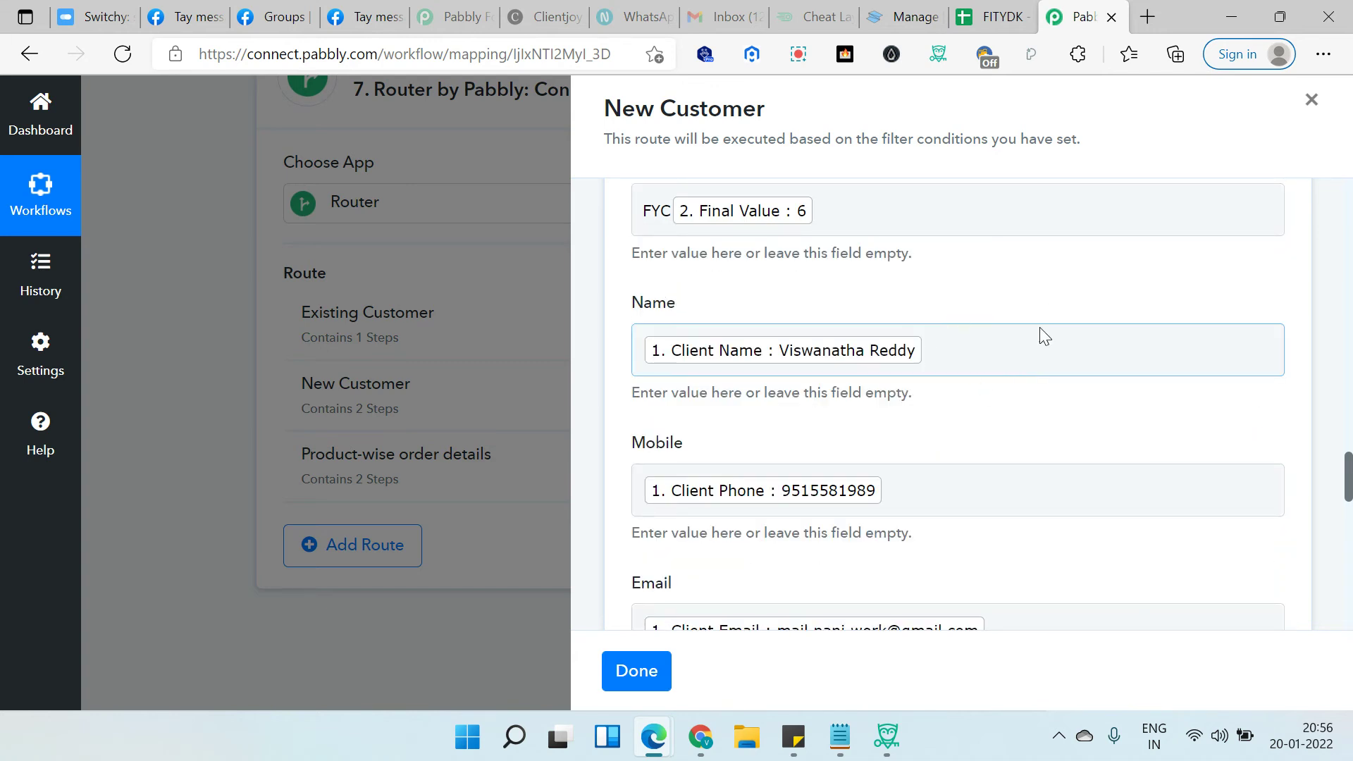
# Examine the Add Customer field mappings from CID and contact details through No. Of Orders, Total Orders Amount and Balance Due
pyautogui.scroll(-2, 987, 380)
pyautogui.scroll(-3, 987, 365)
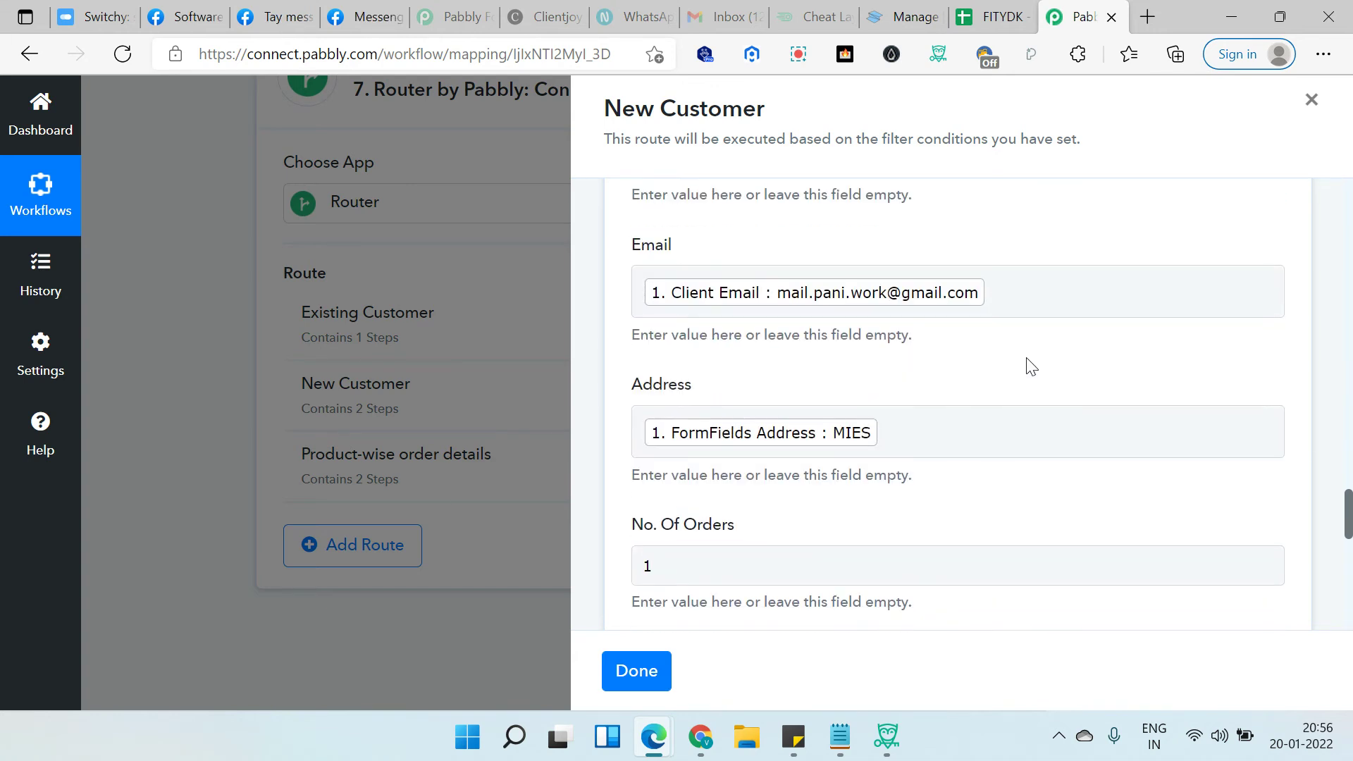
pyautogui.scroll(-3, 988, 380)
pyautogui.scroll(3, 885, 374)
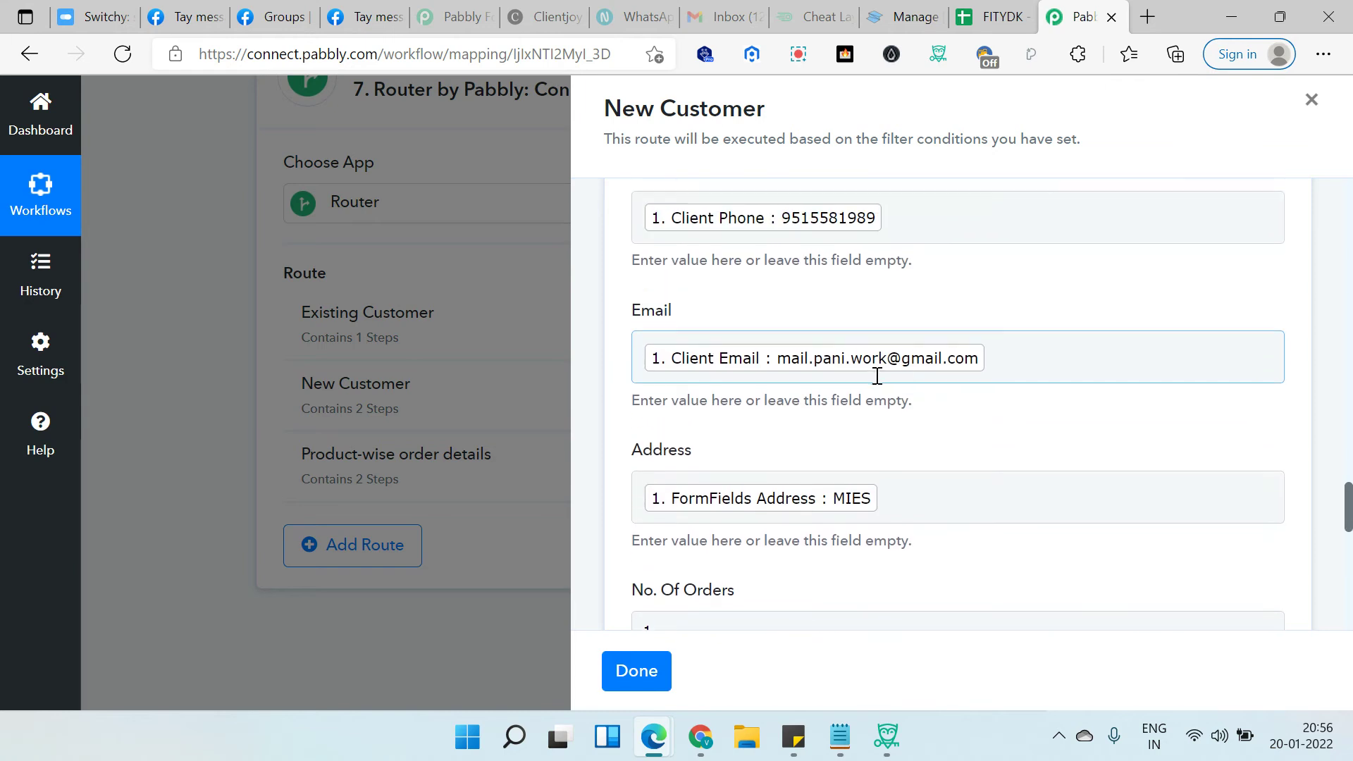
pyautogui.scroll(1, 832, 268)
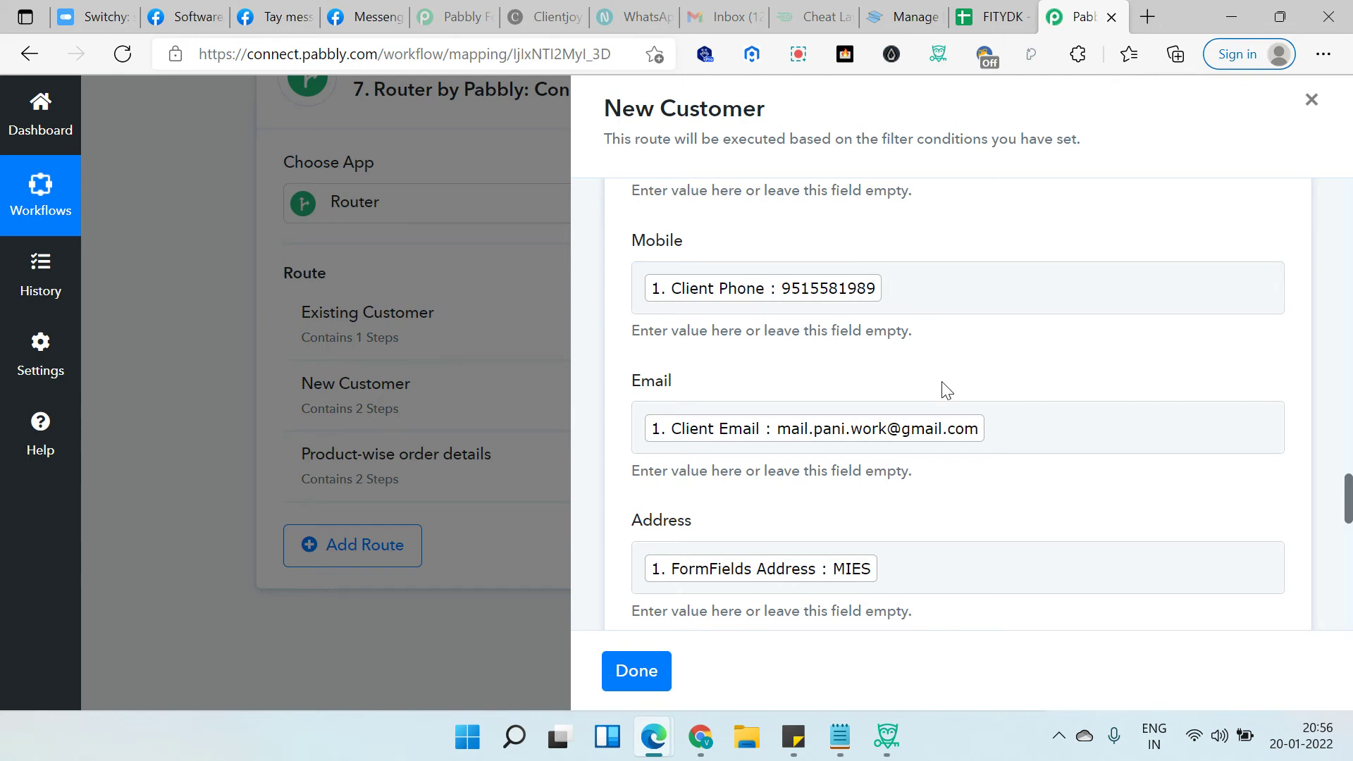
pyautogui.scroll(-2, 943, 387)
pyautogui.scroll(2, 830, 272)
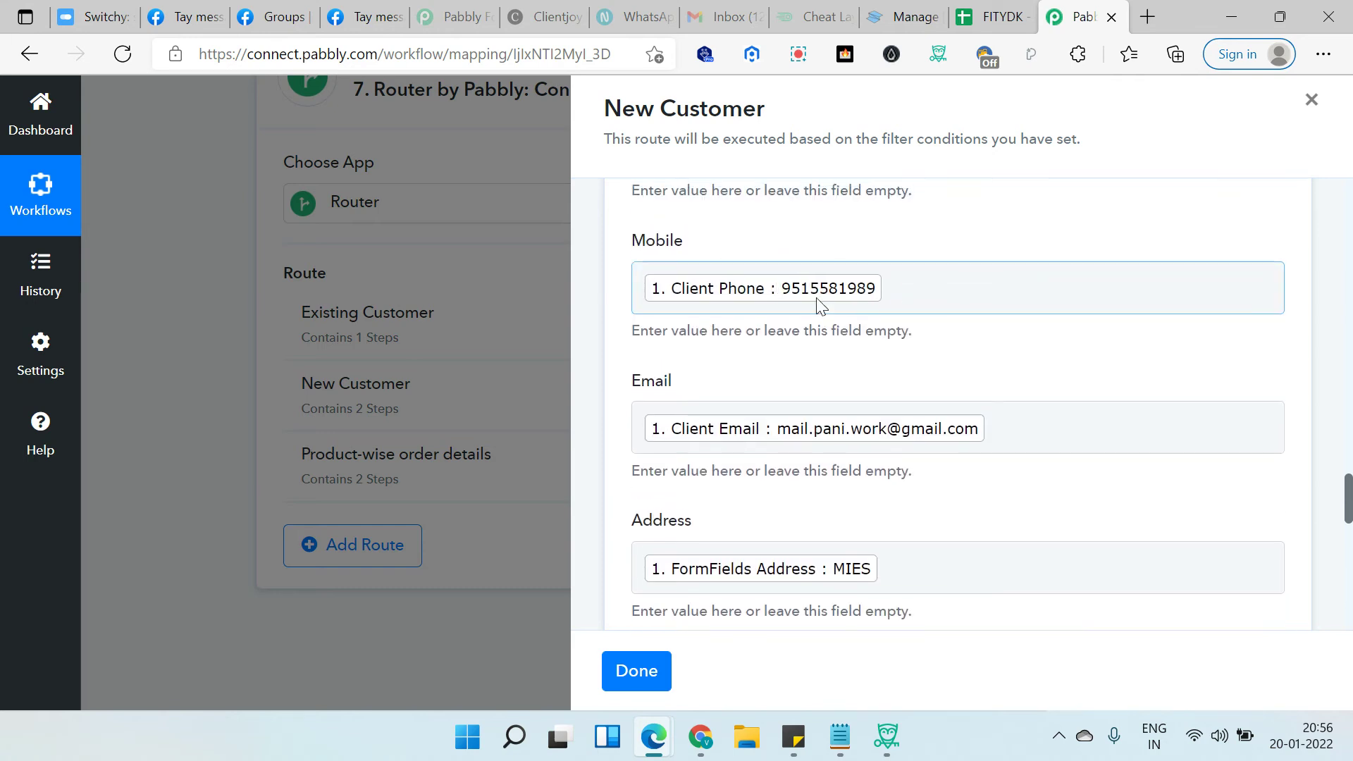
pyautogui.scroll(3, 1085, 314)
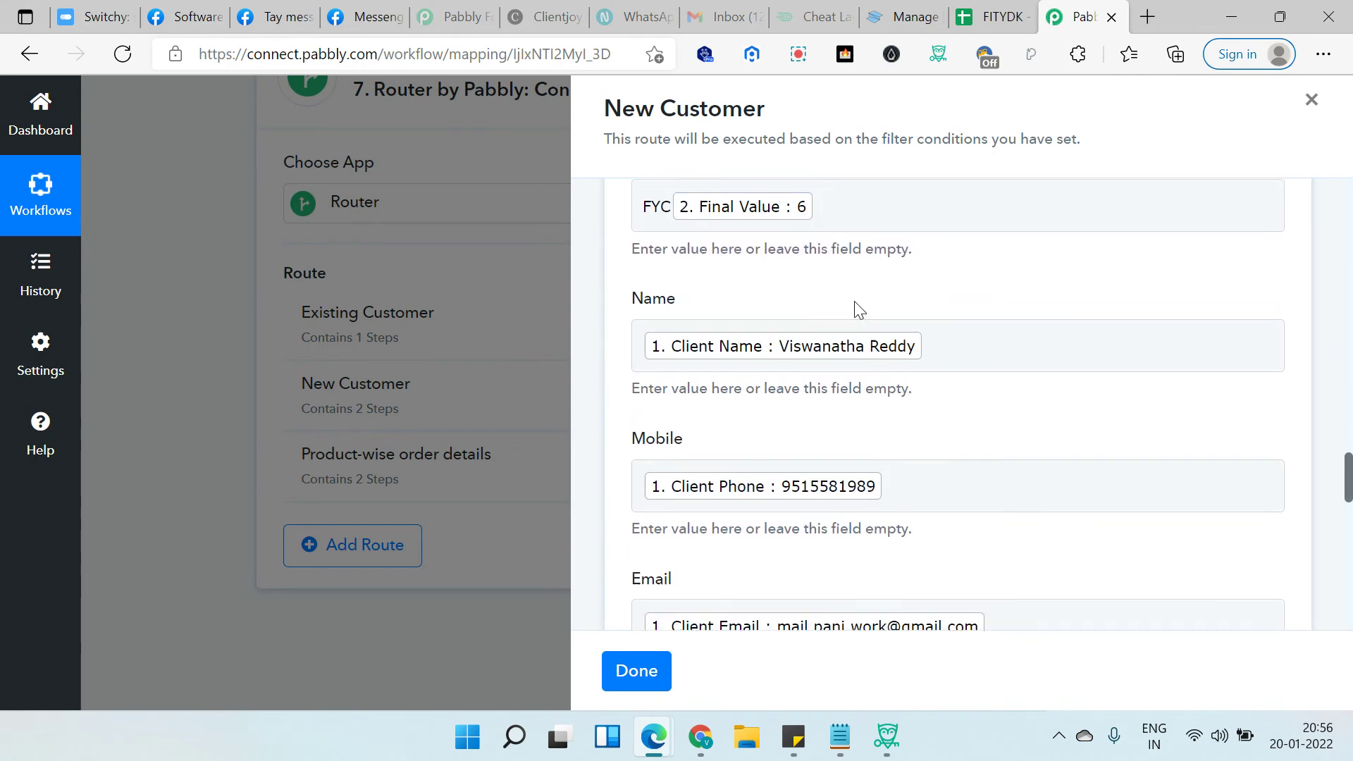
pyautogui.scroll(3, 797, 304)
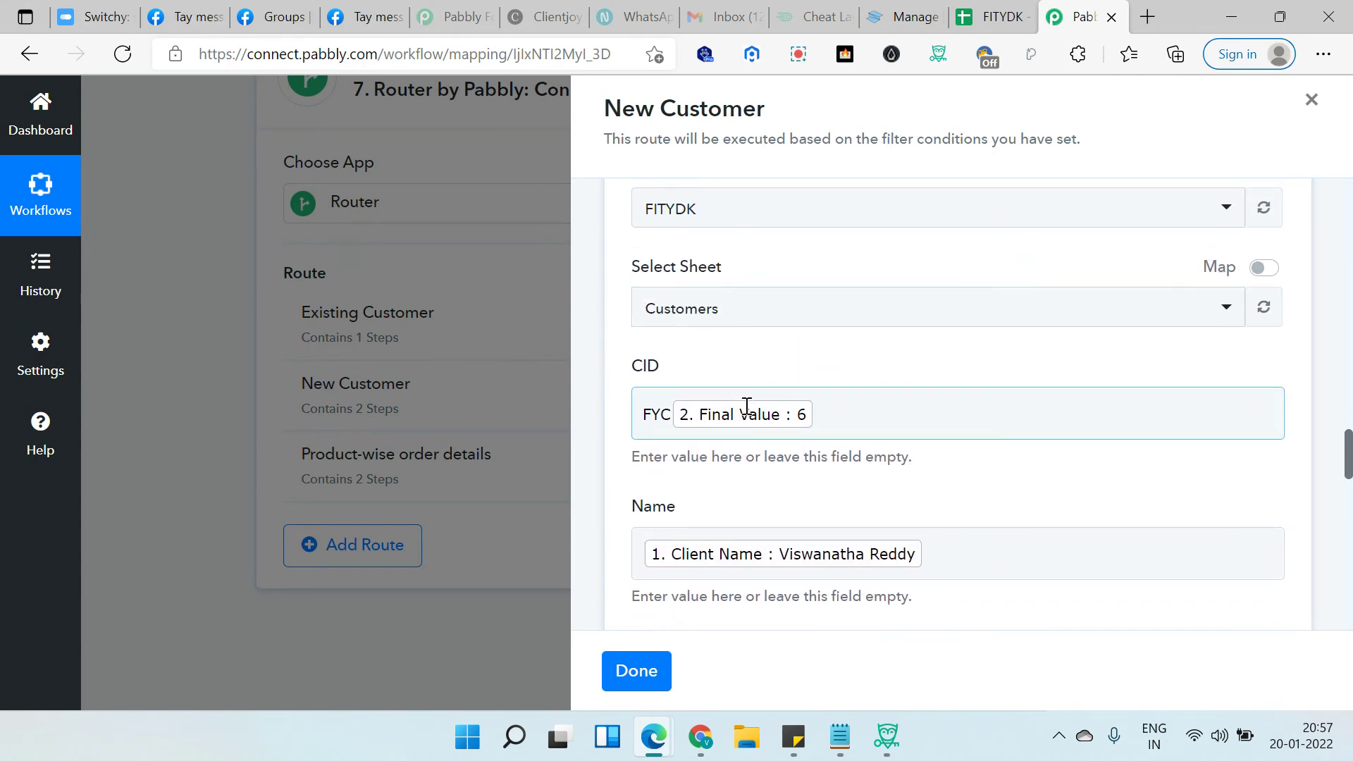
pyautogui.scroll(-5, 746, 408)
pyautogui.scroll(-3, 846, 377)
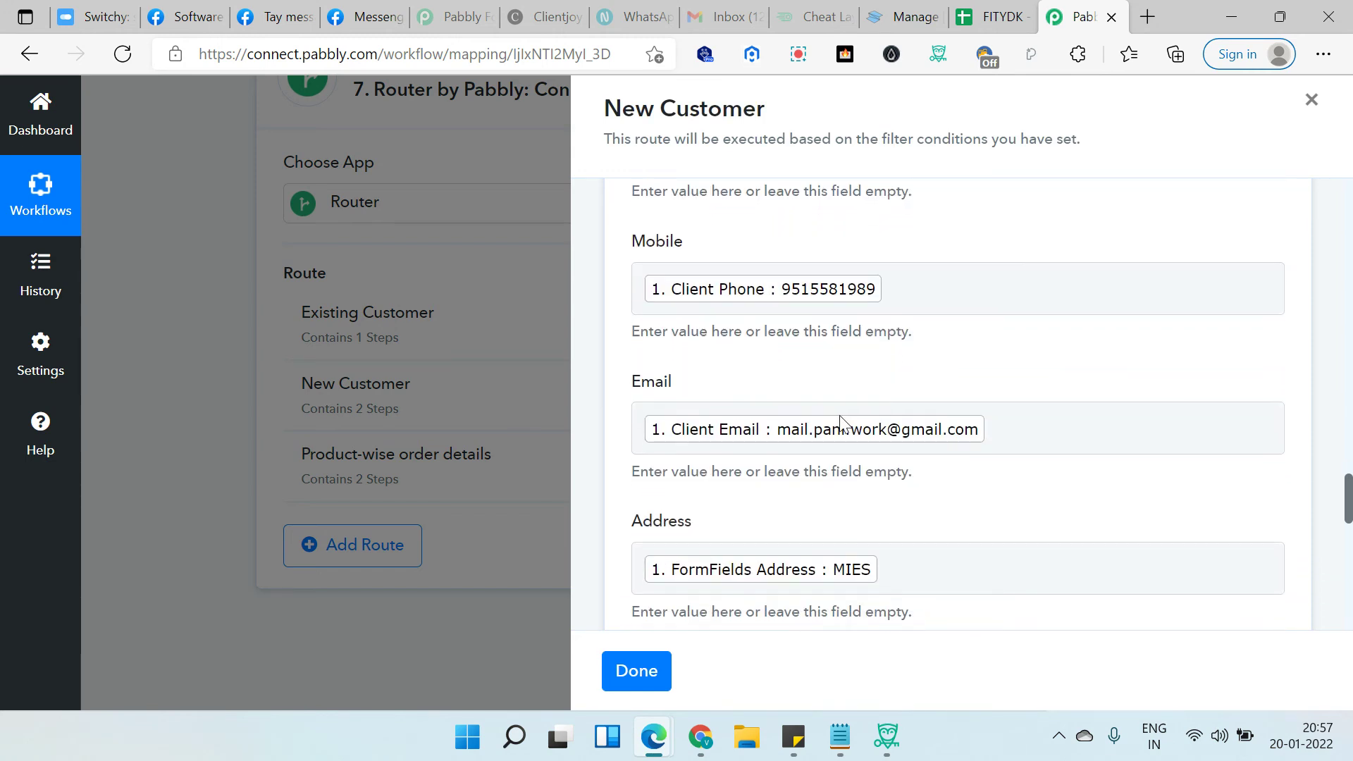
pyautogui.scroll(-2, 937, 387)
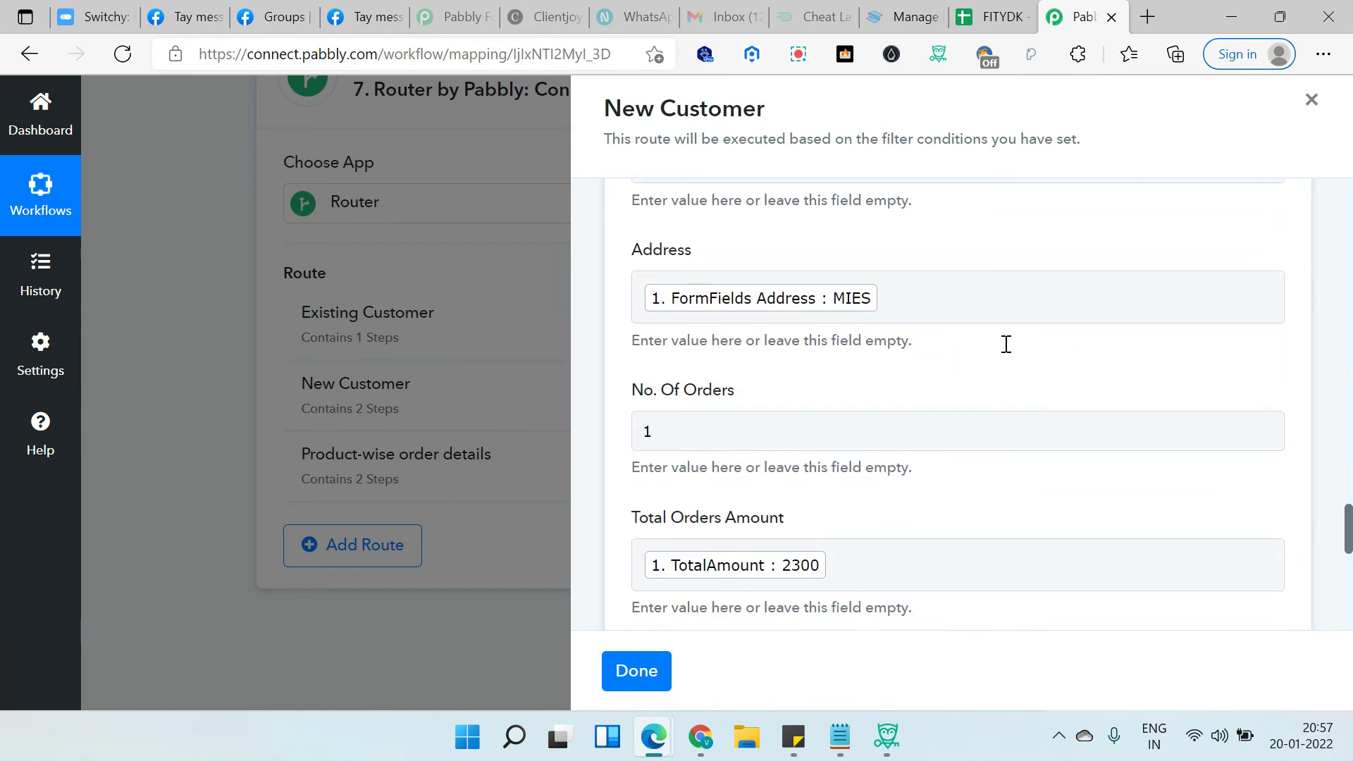
pyautogui.scroll(-1, 740, 398)
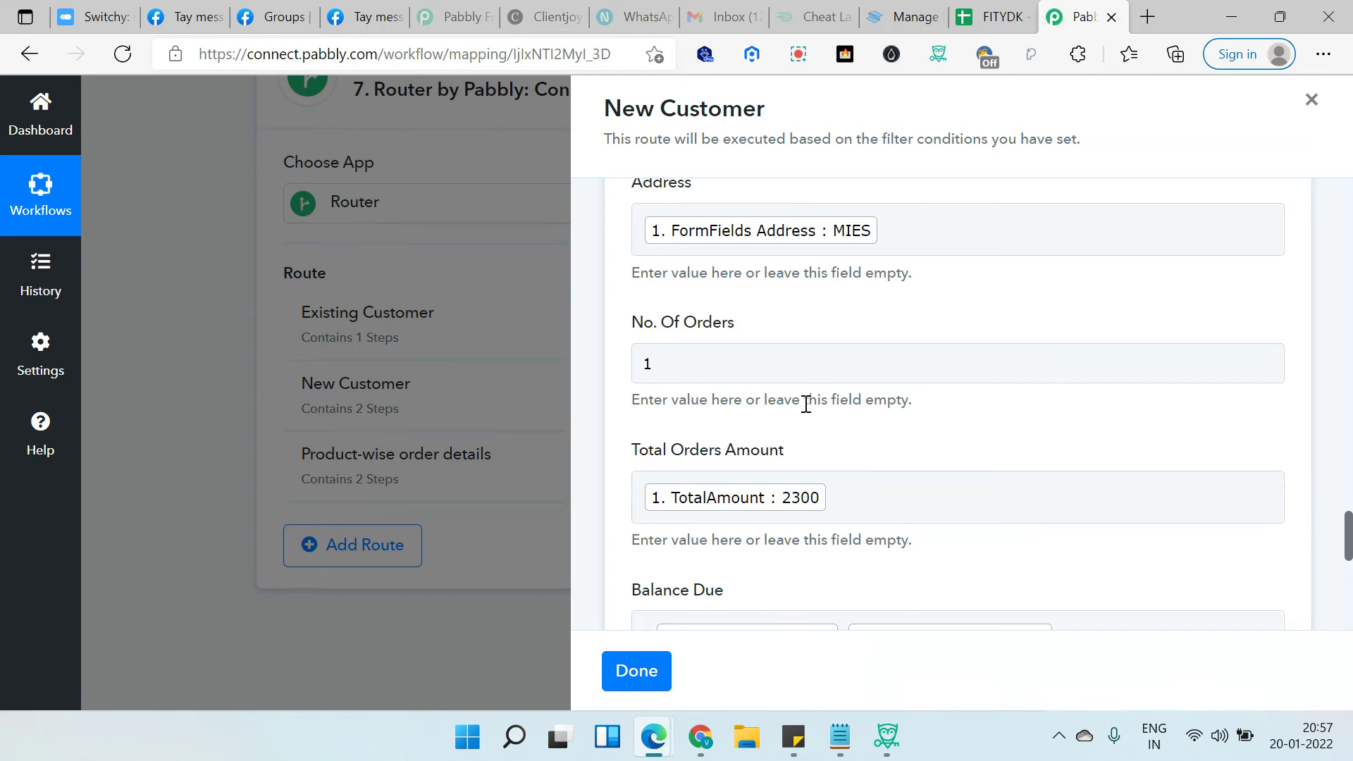
pyautogui.scroll(-2, 806, 404)
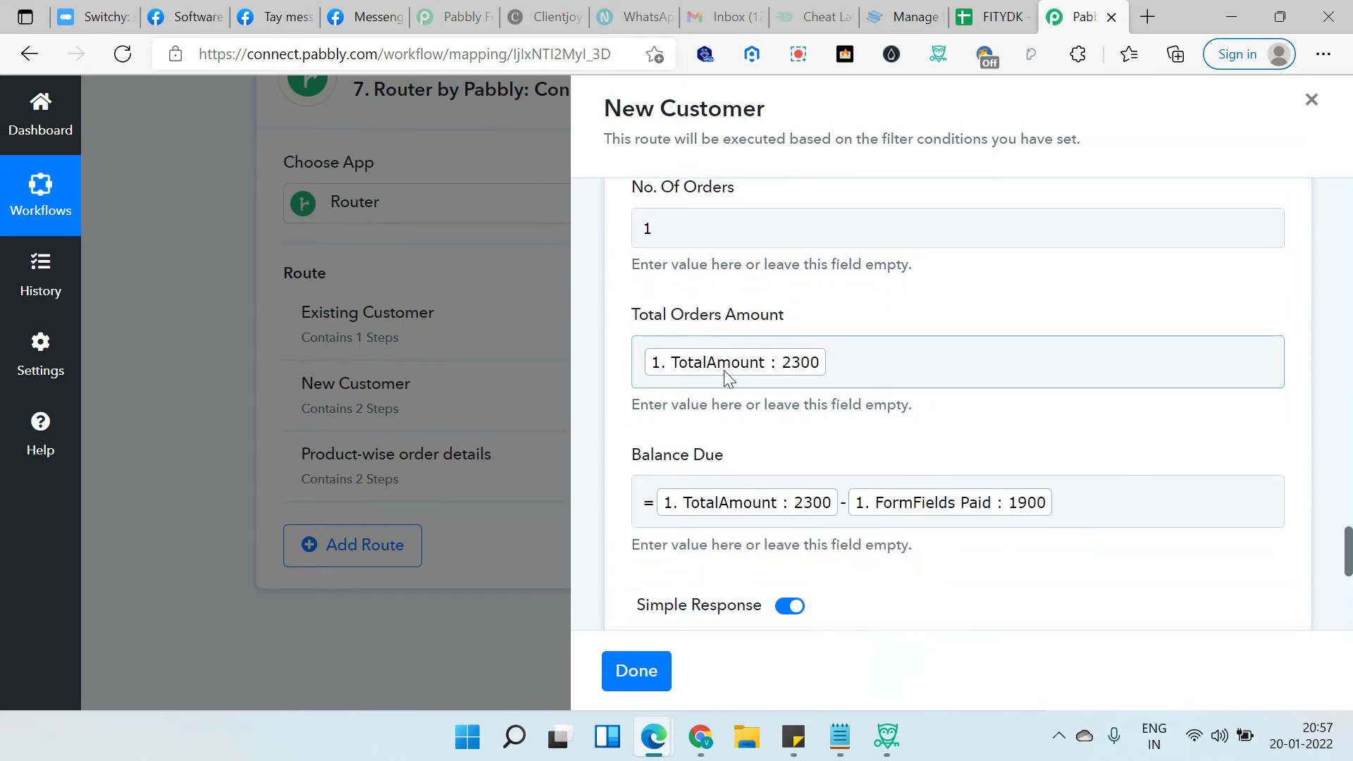
pyautogui.scroll(-1, 775, 386)
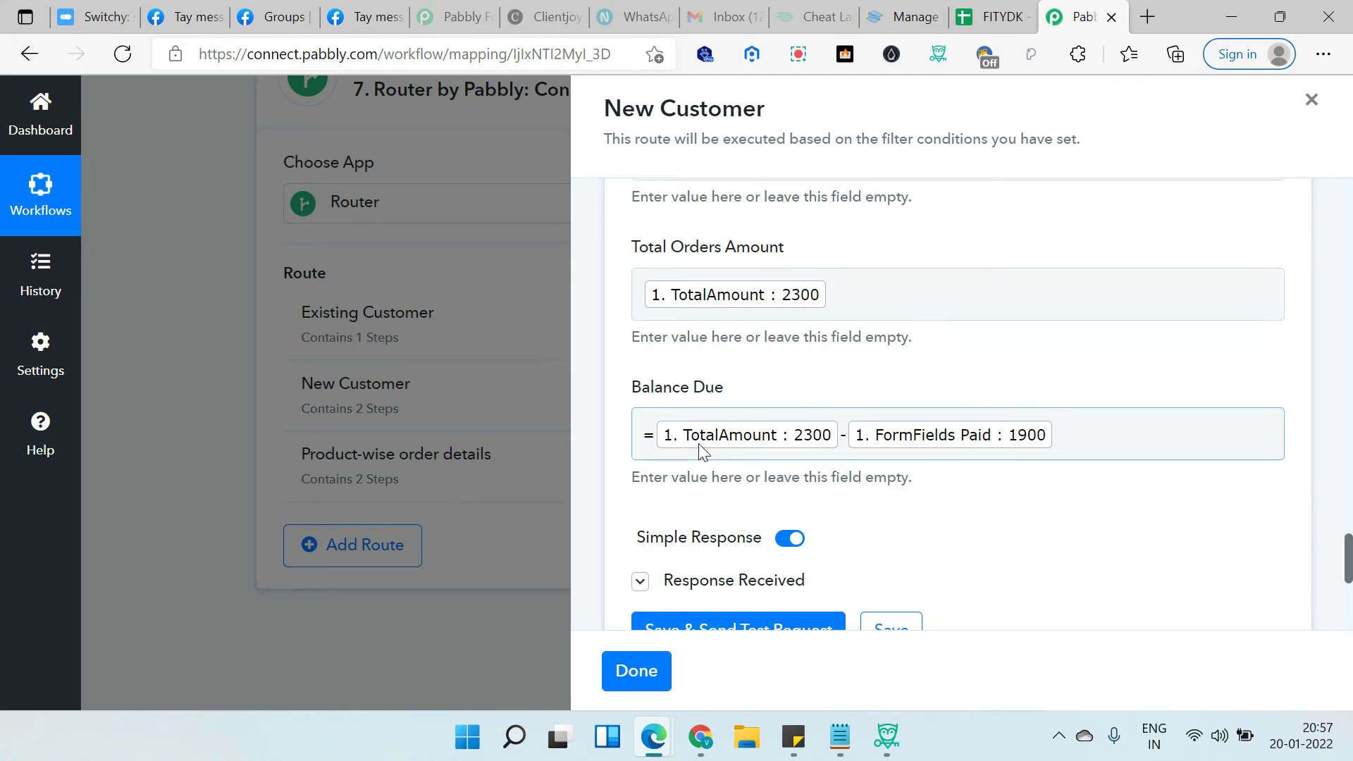
pyautogui.scroll(-2, 1047, 423)
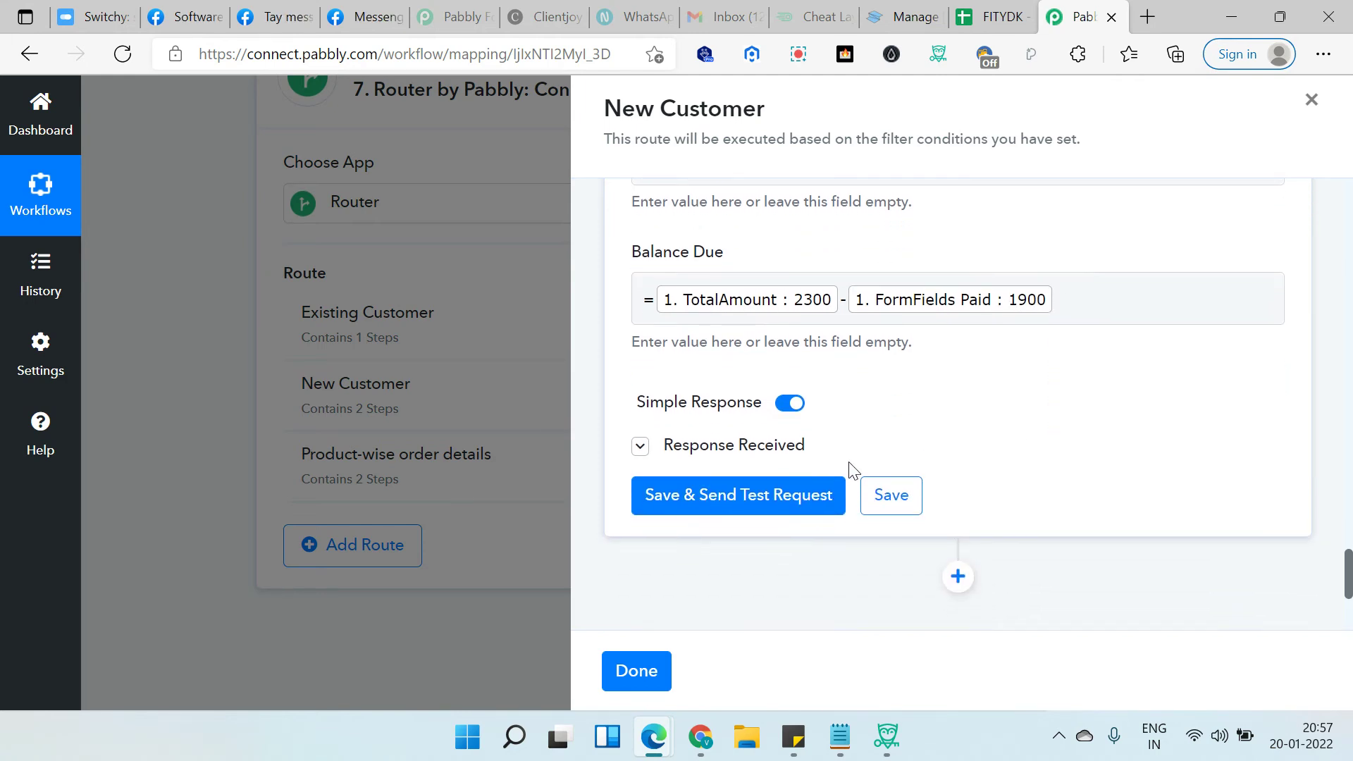
# Save and test the Add Customer step, and check the new customer row in the FITYDK Customers sheet
pyautogui.click(805, 497)
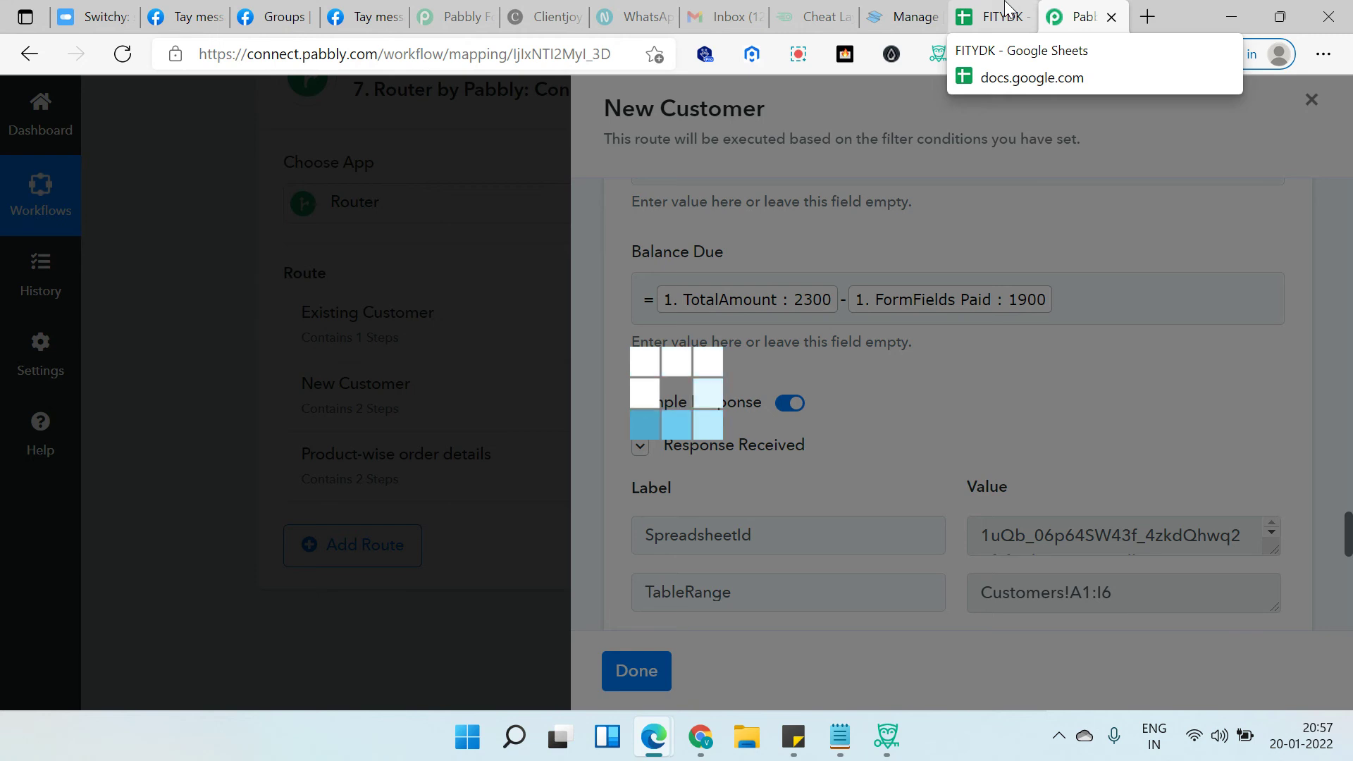
pyautogui.click(1007, 12)
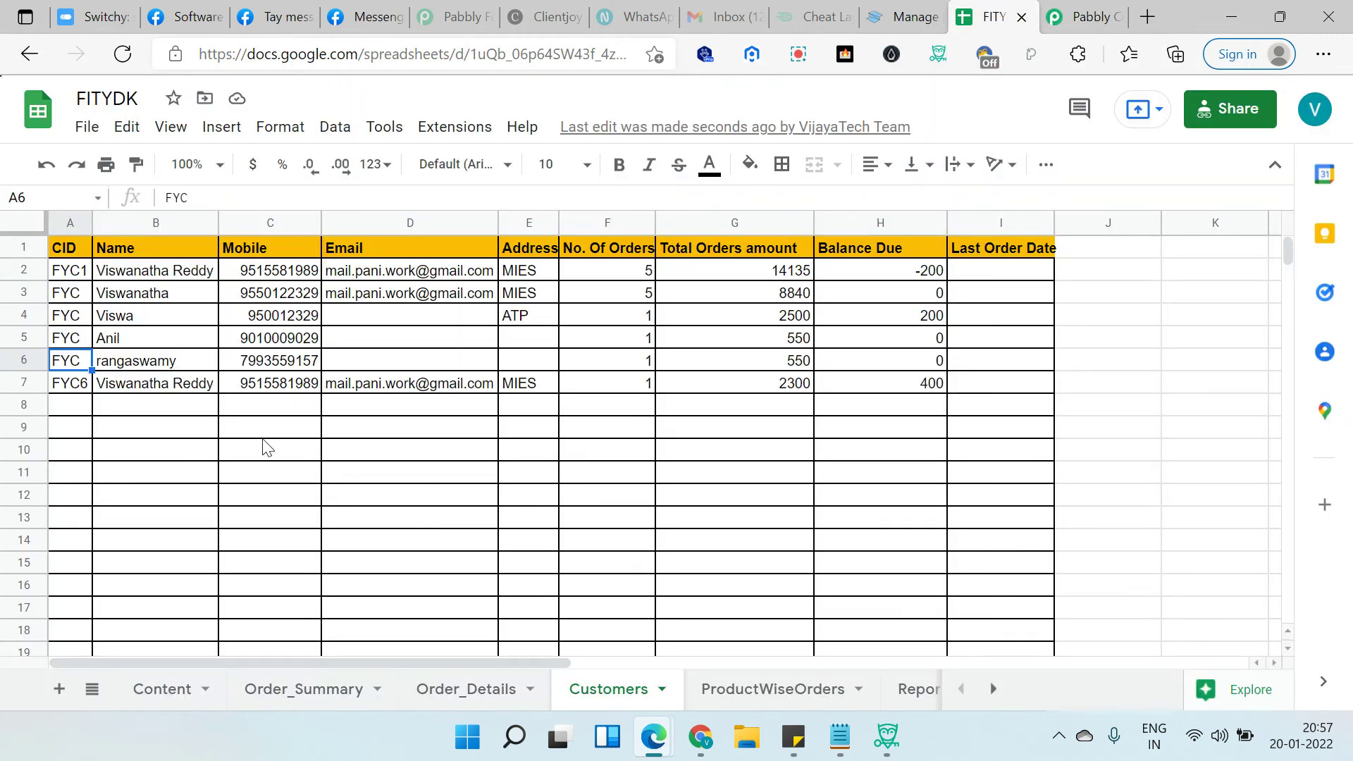
pyautogui.click(159, 387)
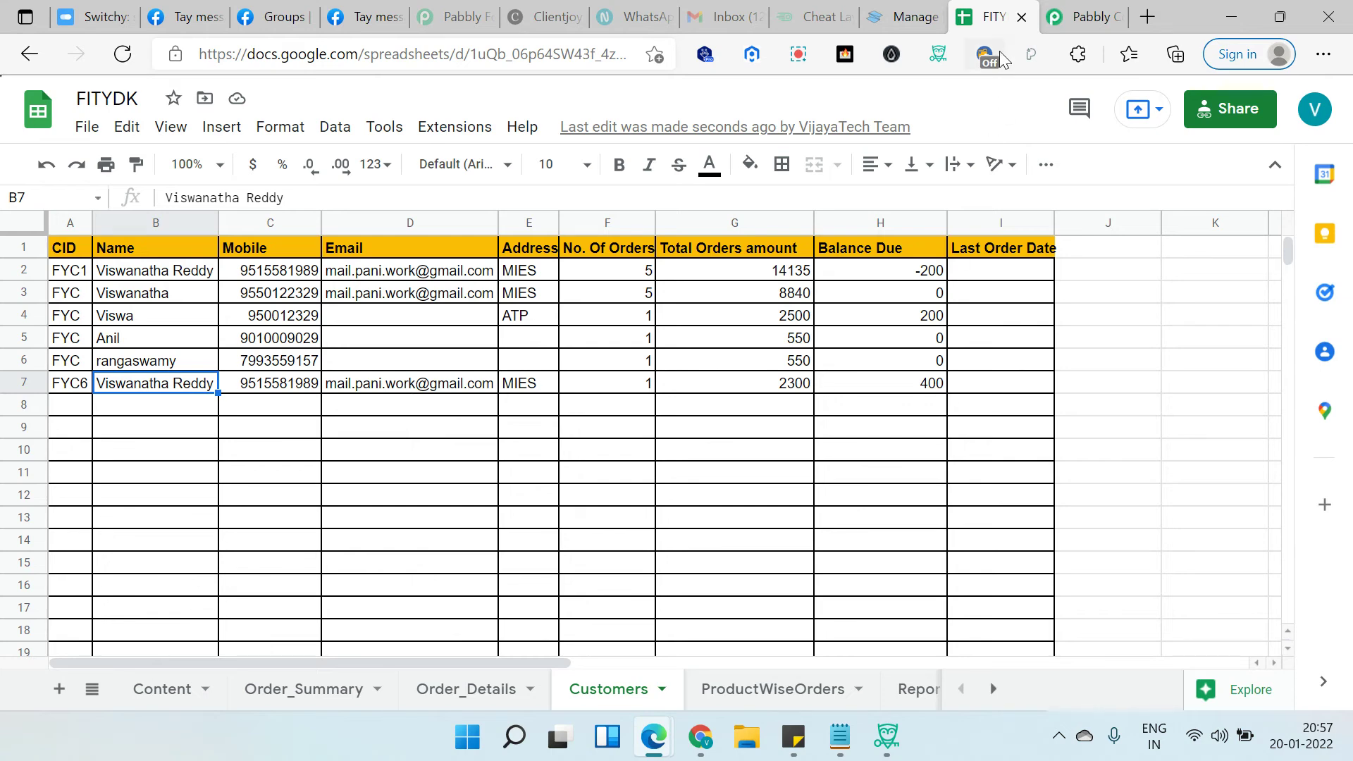
# Return to Pabbly Connect and finish editing the New Customer route
pyautogui.hotkey('ctrl', 'Tab')
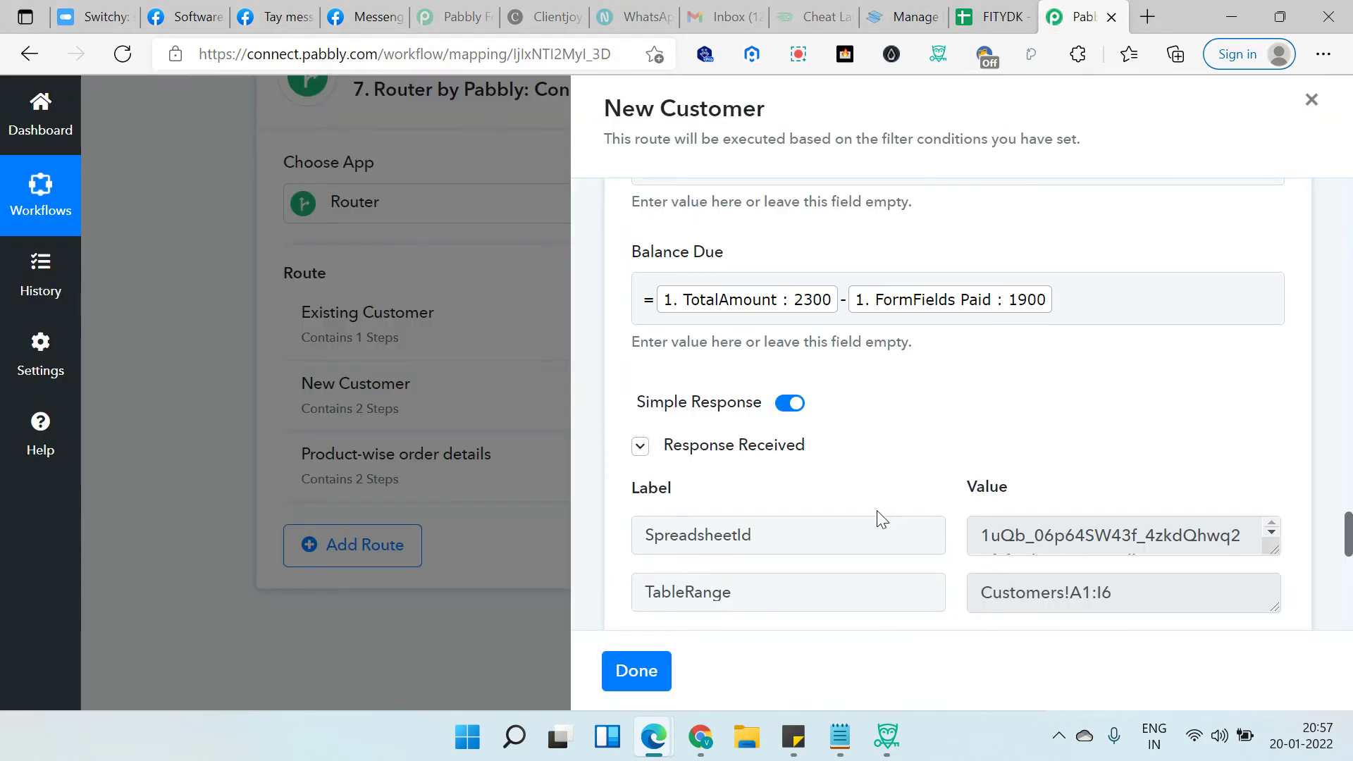
pyautogui.scroll(-5, 880, 519)
pyautogui.click(639, 670)
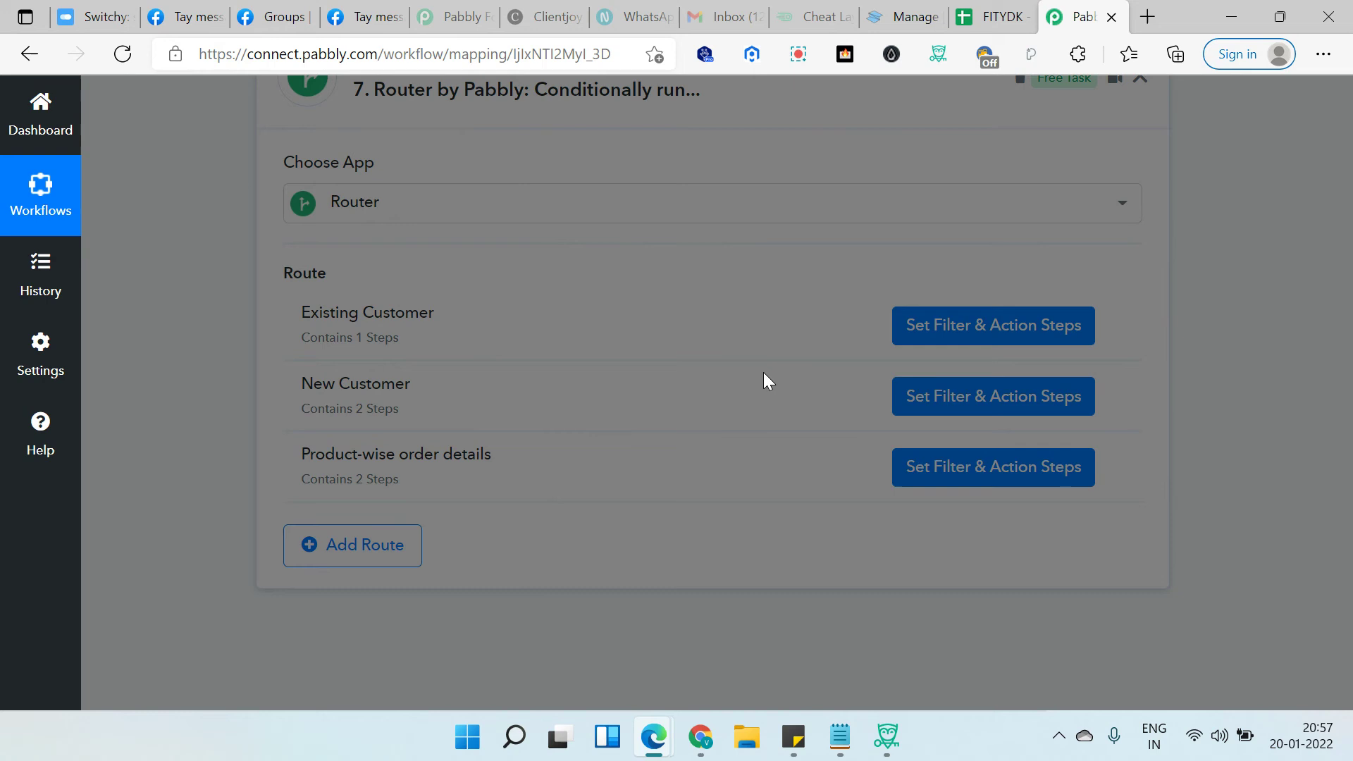
# Open the Product-wise order details route and examine its OrderId filter condition
pyautogui.scroll(-1, 867, 433)
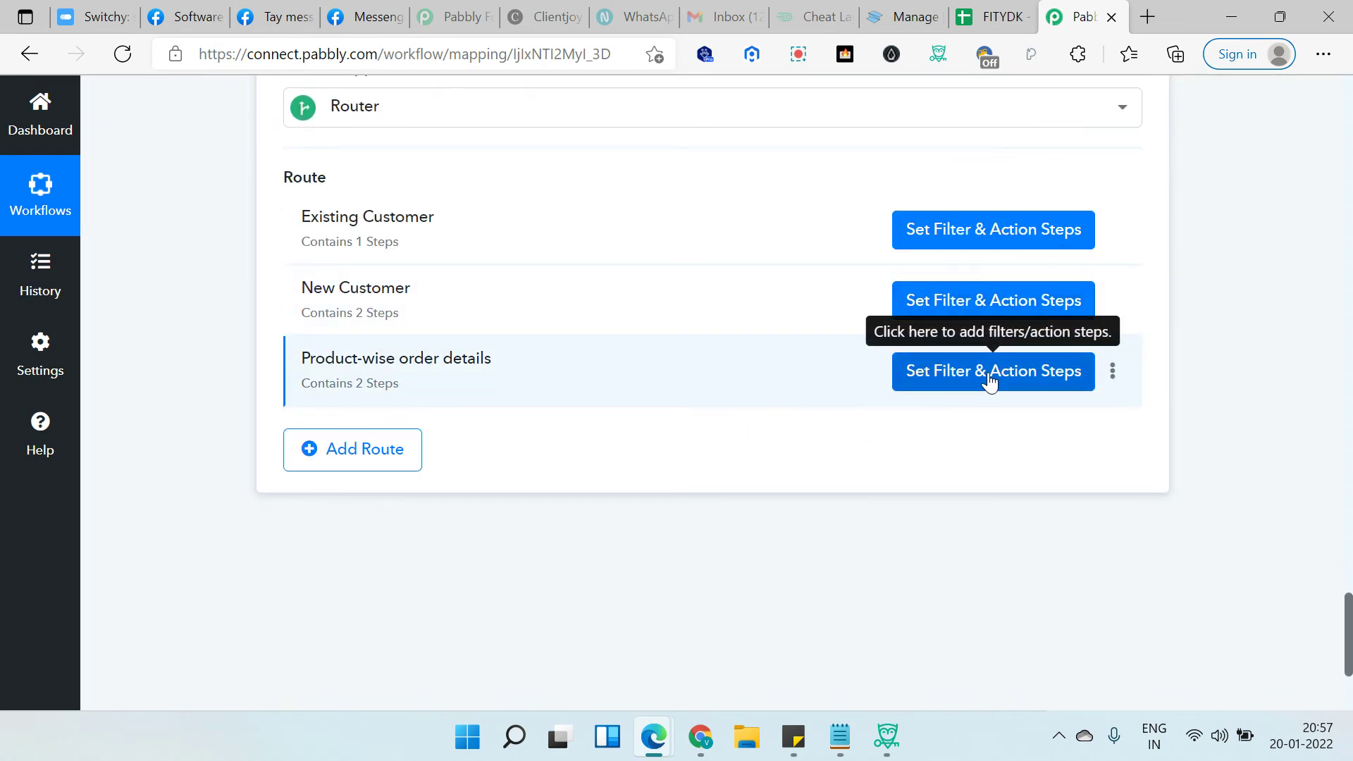
pyautogui.click(989, 379)
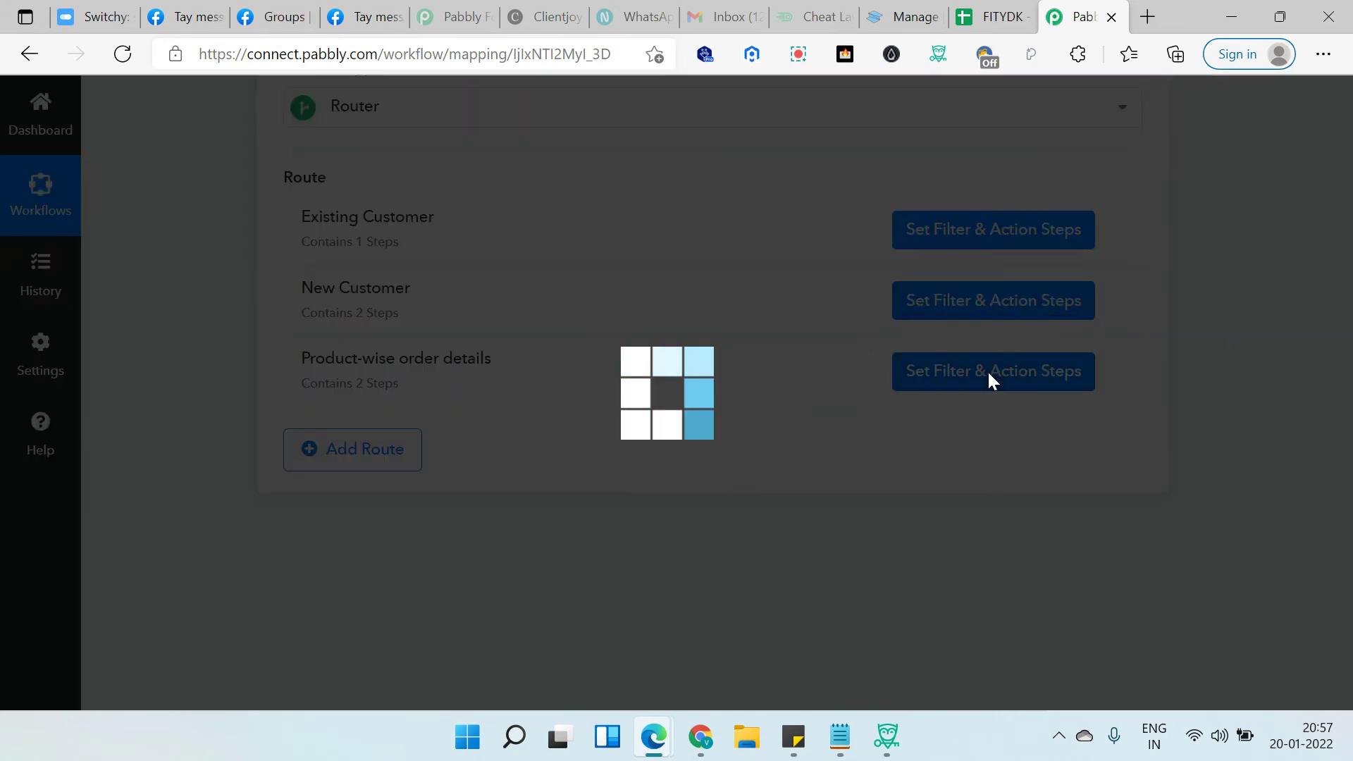
pyautogui.scroll(5, 872, 303)
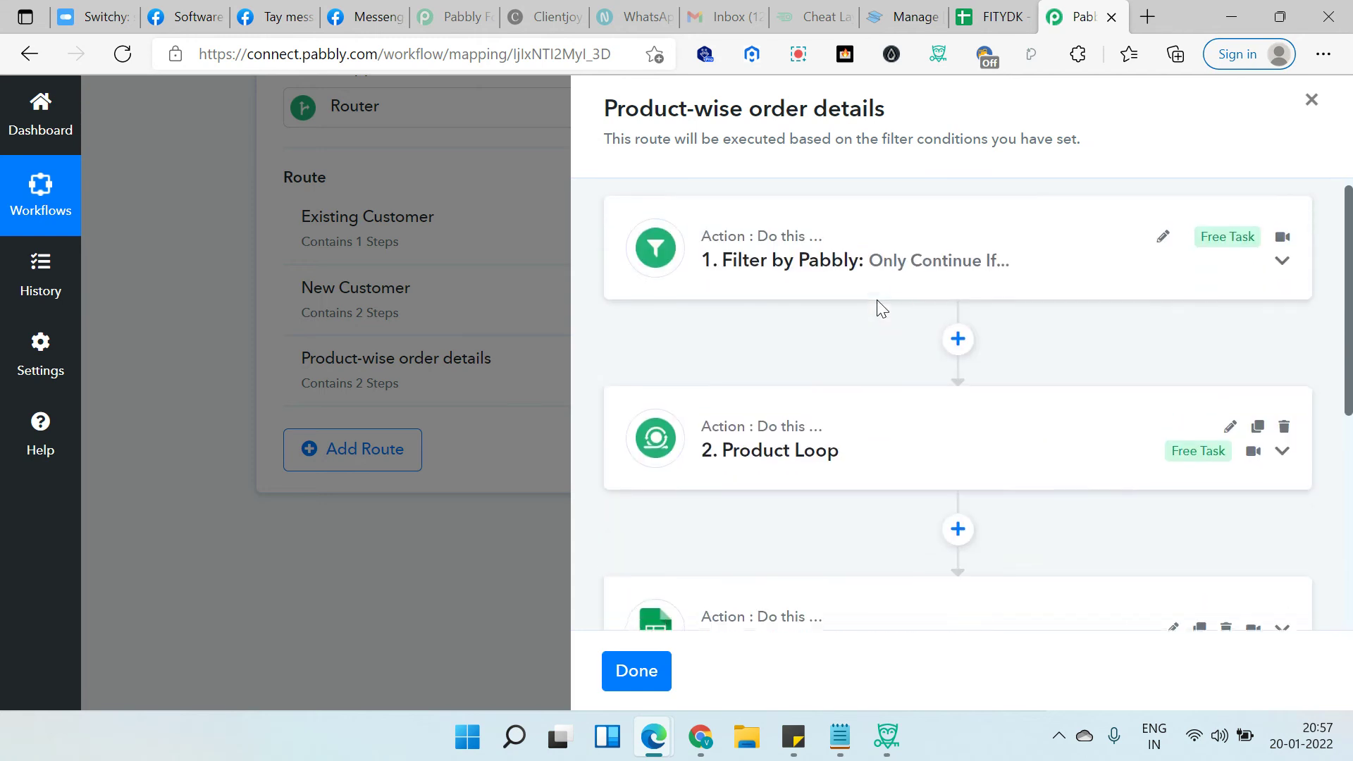
pyautogui.click(930, 272)
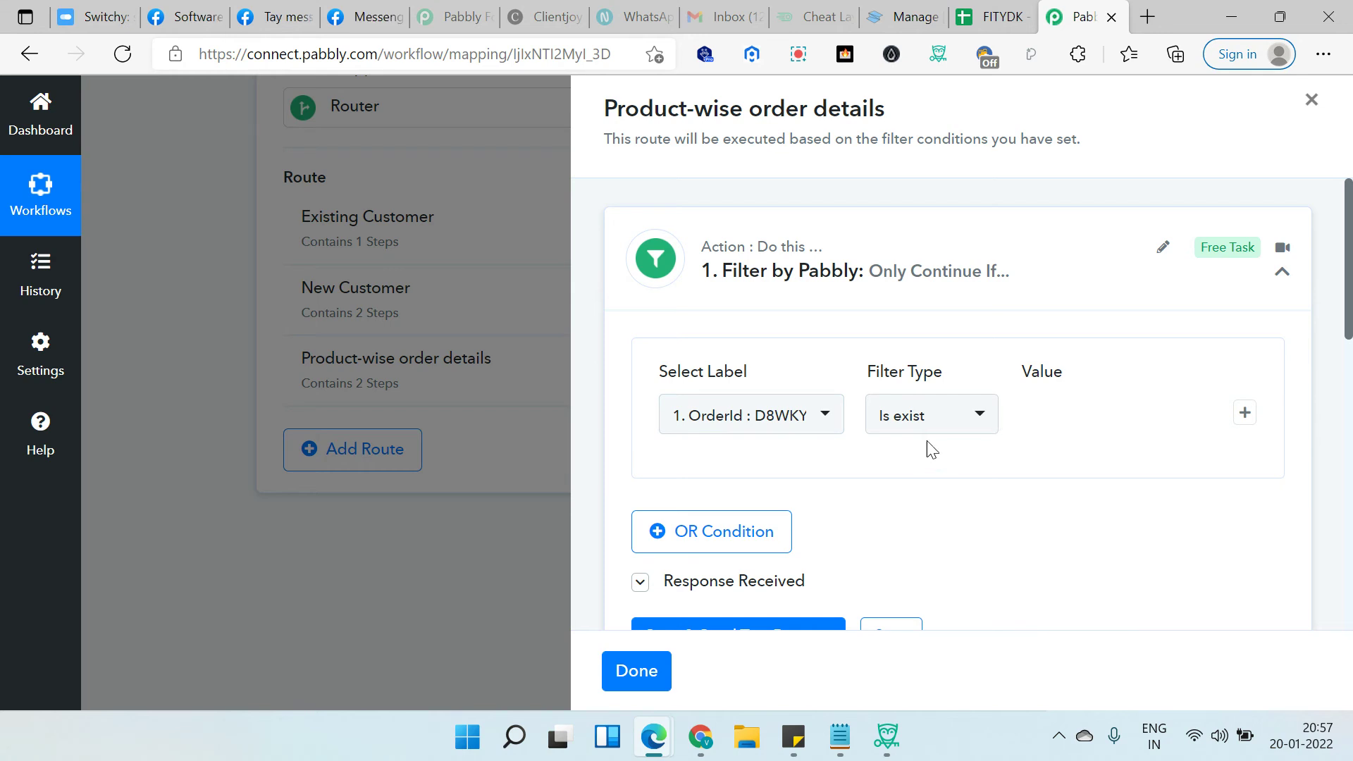
pyautogui.scroll(-2, 924, 458)
pyautogui.scroll(-4, 993, 473)
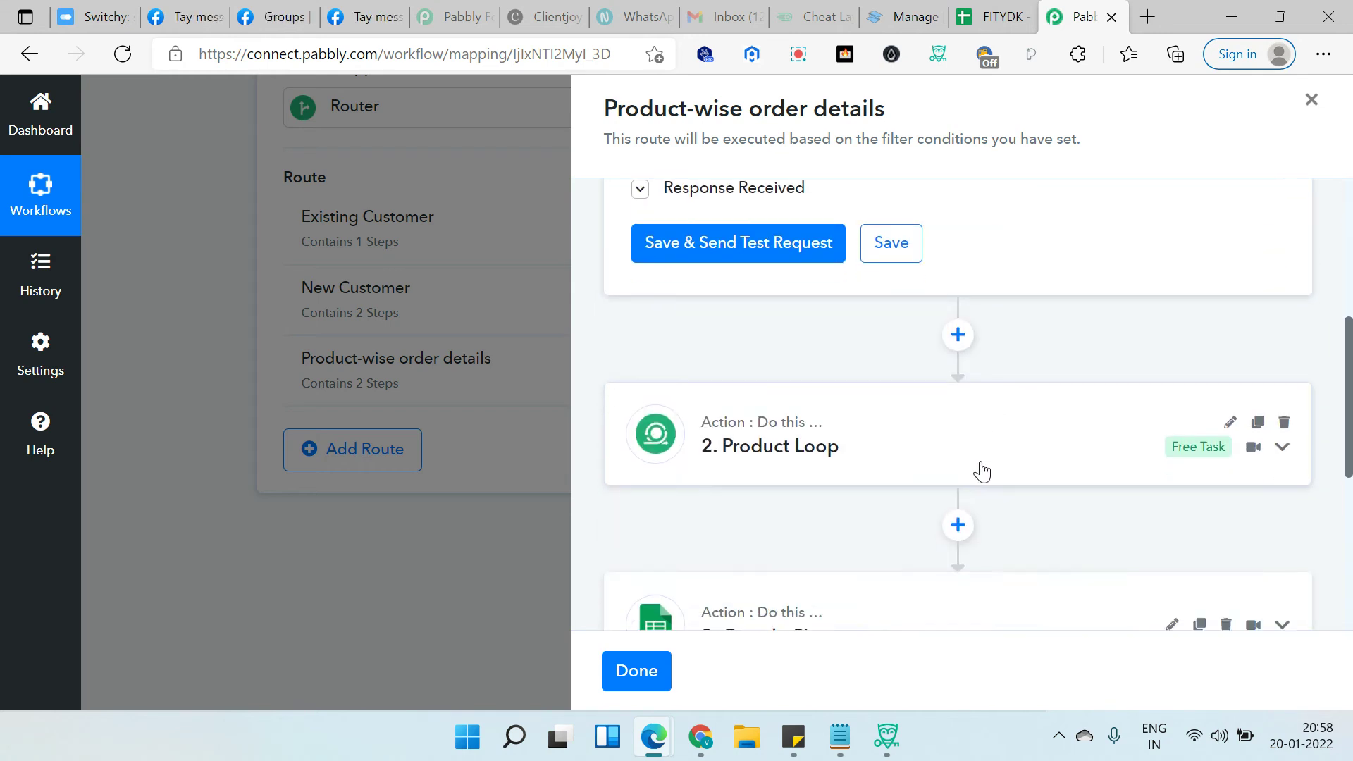
# Examine the Product Loop step's Iterator app and its CartItems array setting
pyautogui.click(987, 440)
pyautogui.scroll(-3, 1015, 409)
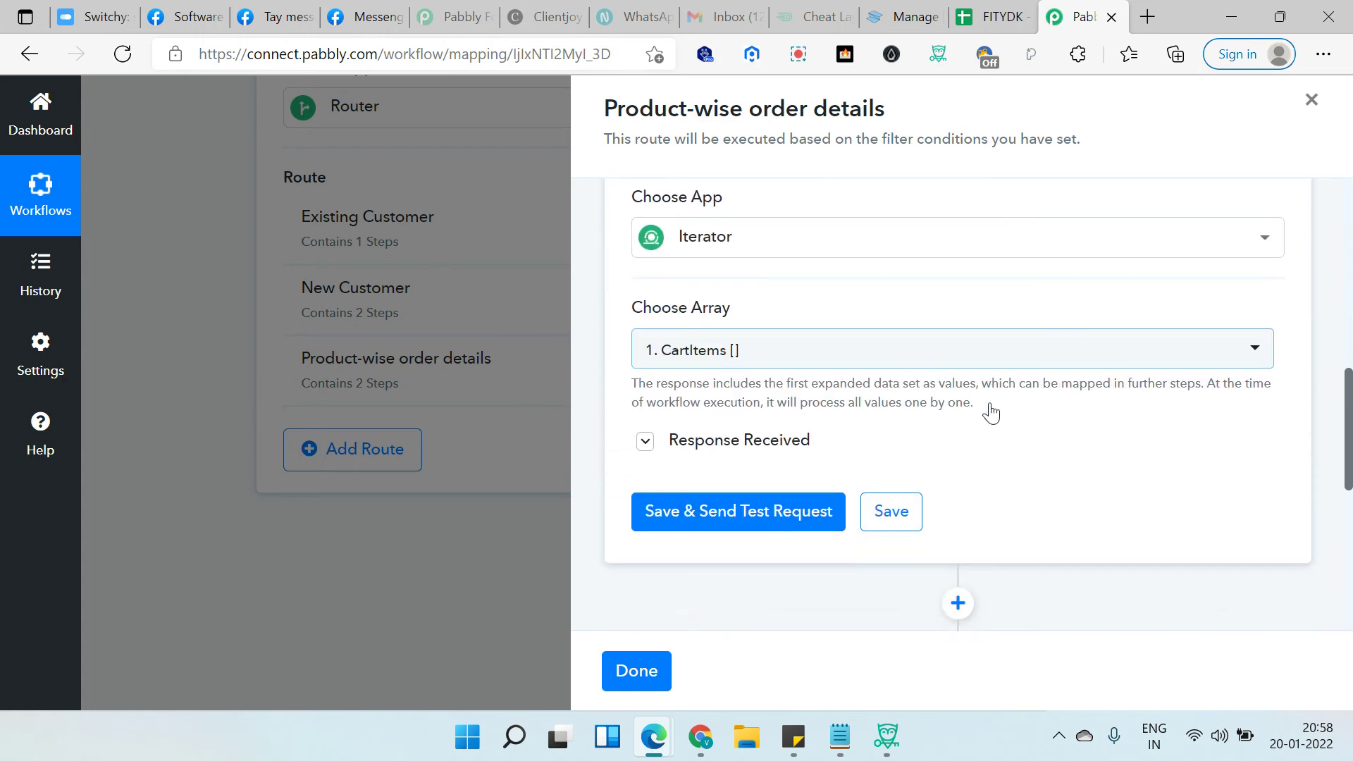
pyautogui.scroll(1, 987, 380)
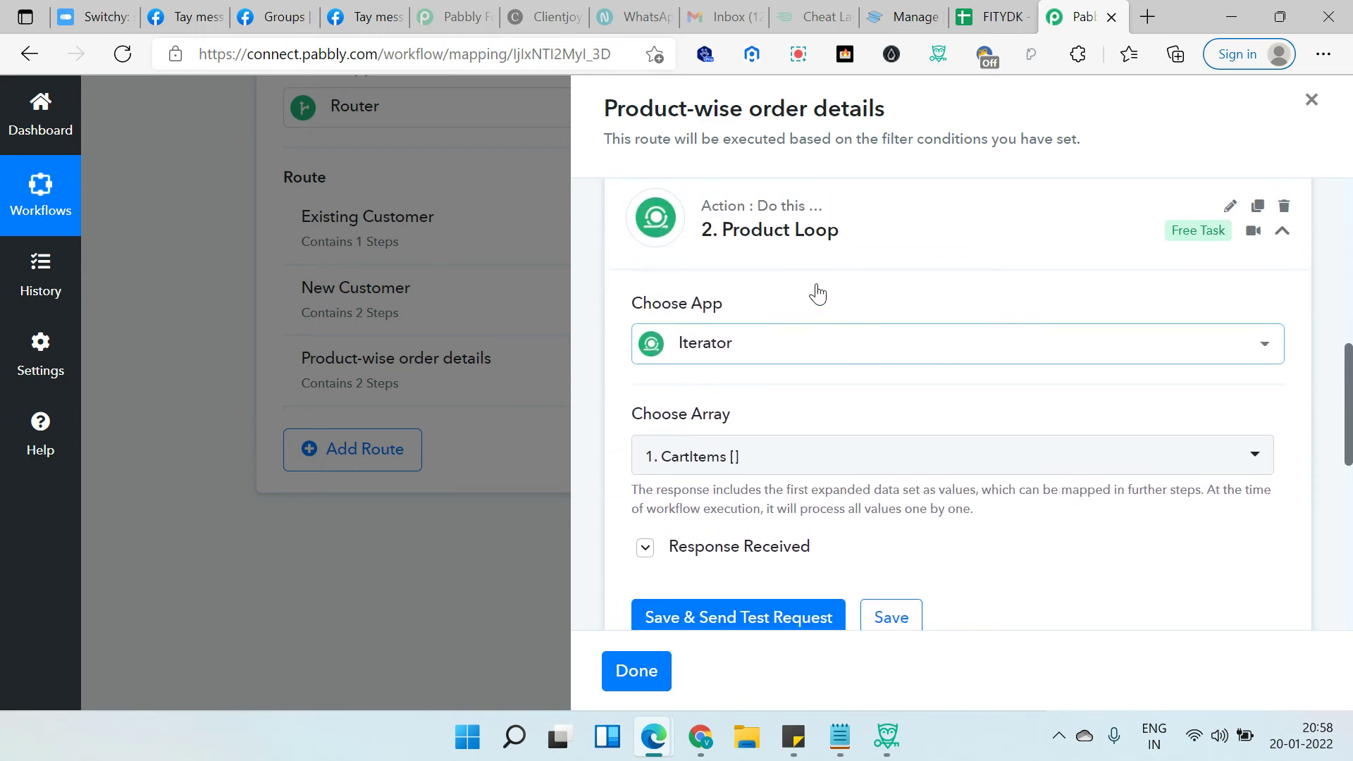
pyautogui.scroll(1, 828, 265)
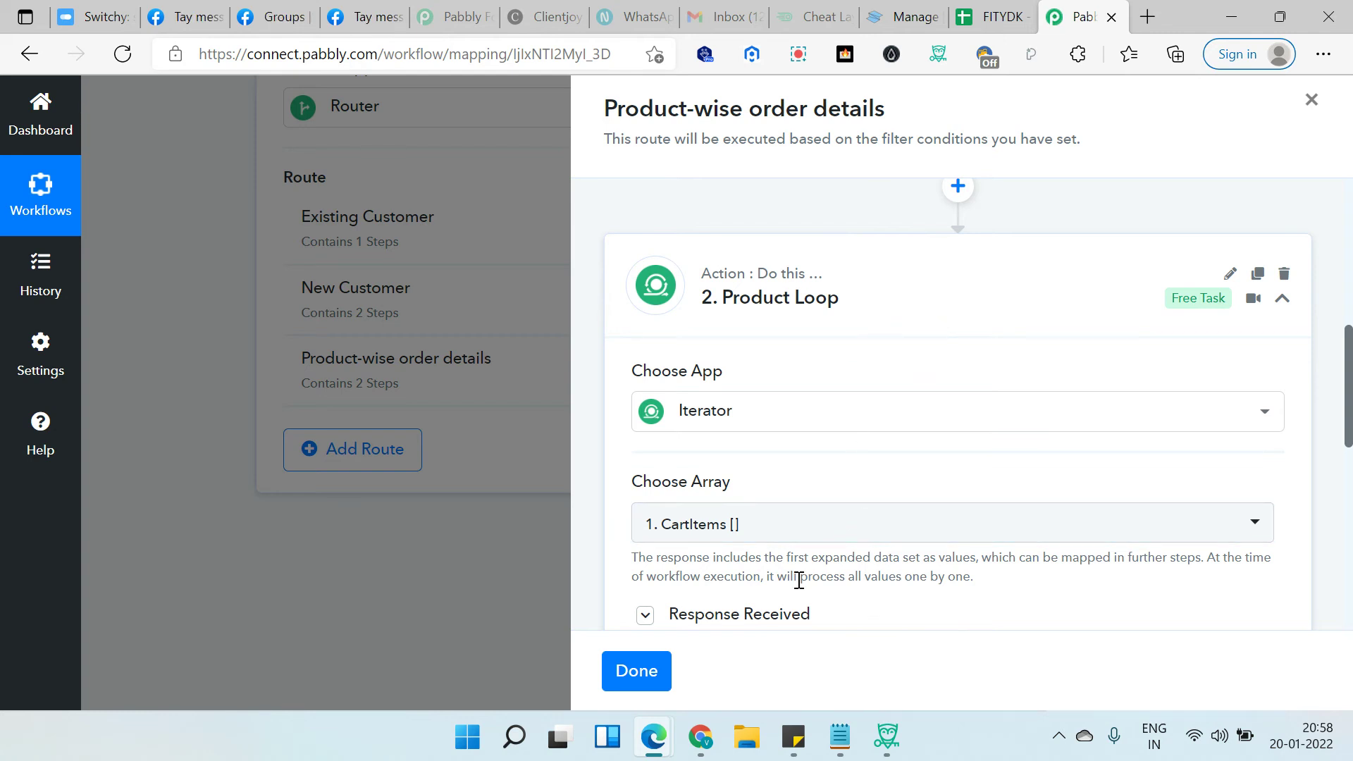
# Close the Product-wise order details route and go back to the workflow's SpreadSimple New Order trigger
pyautogui.click(639, 681)
pyautogui.scroll(10, 667, 320)
pyautogui.scroll(10, 737, 268)
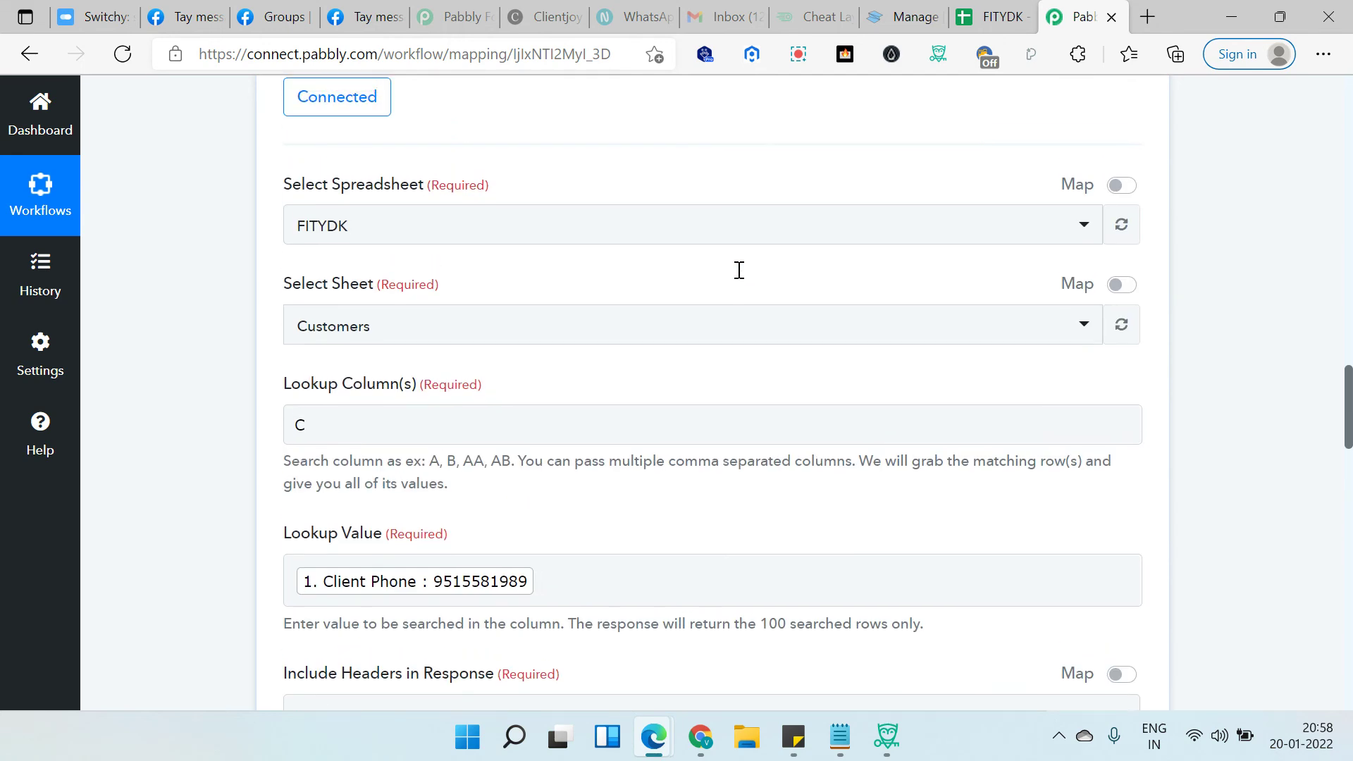
pyautogui.scroll(20, 689, 302)
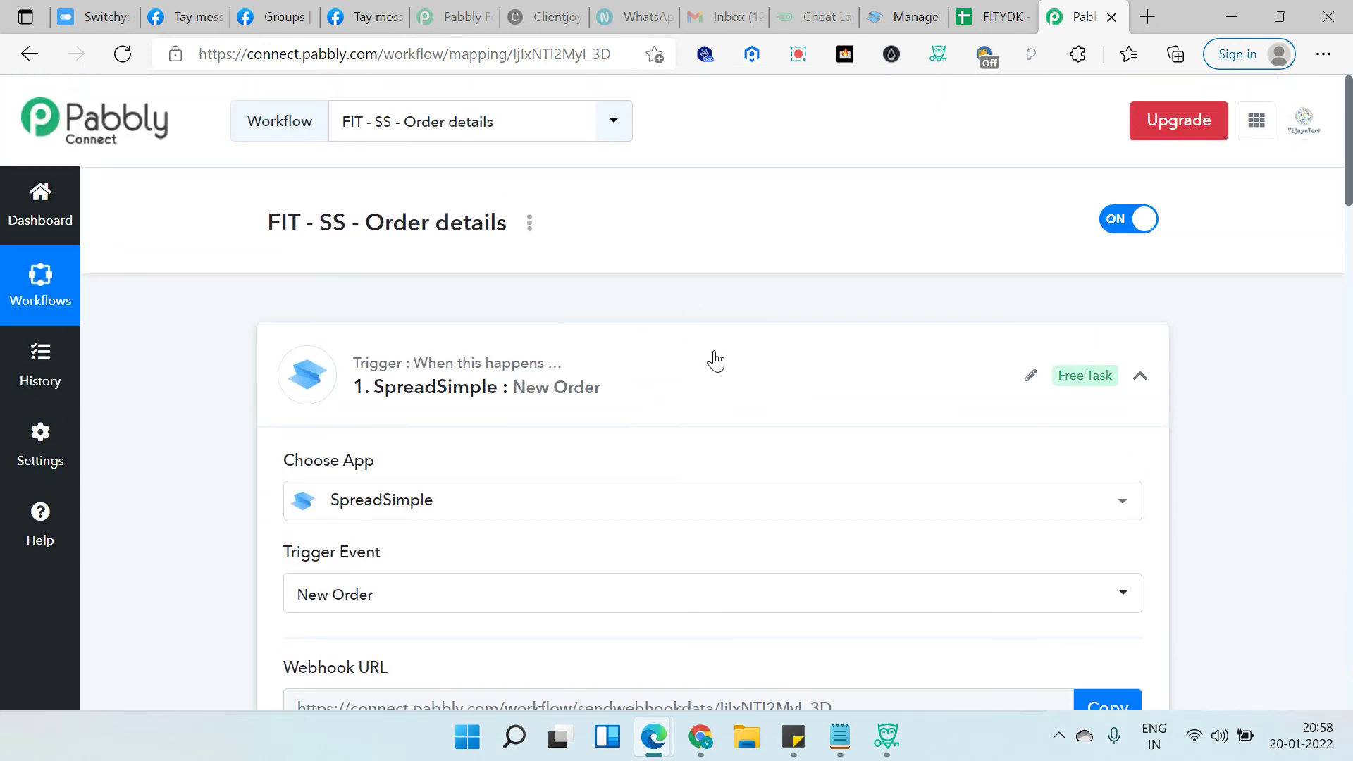
# Expand the New Order trigger's received response, enlarge the CartItemsText value and read through the order fields
pyautogui.scroll(-8, 716, 361)
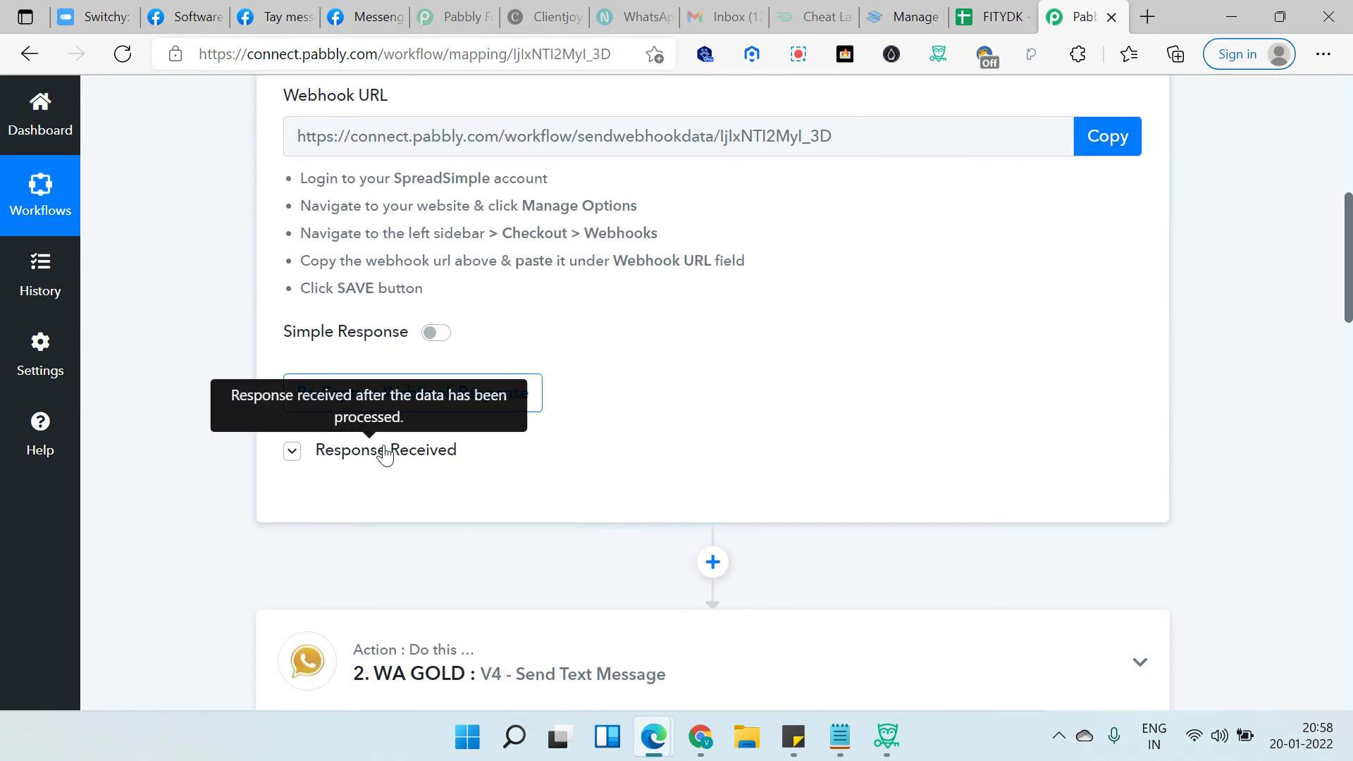
pyautogui.click(384, 448)
pyautogui.scroll(-4, 926, 394)
pyautogui.scroll(-2, 909, 401)
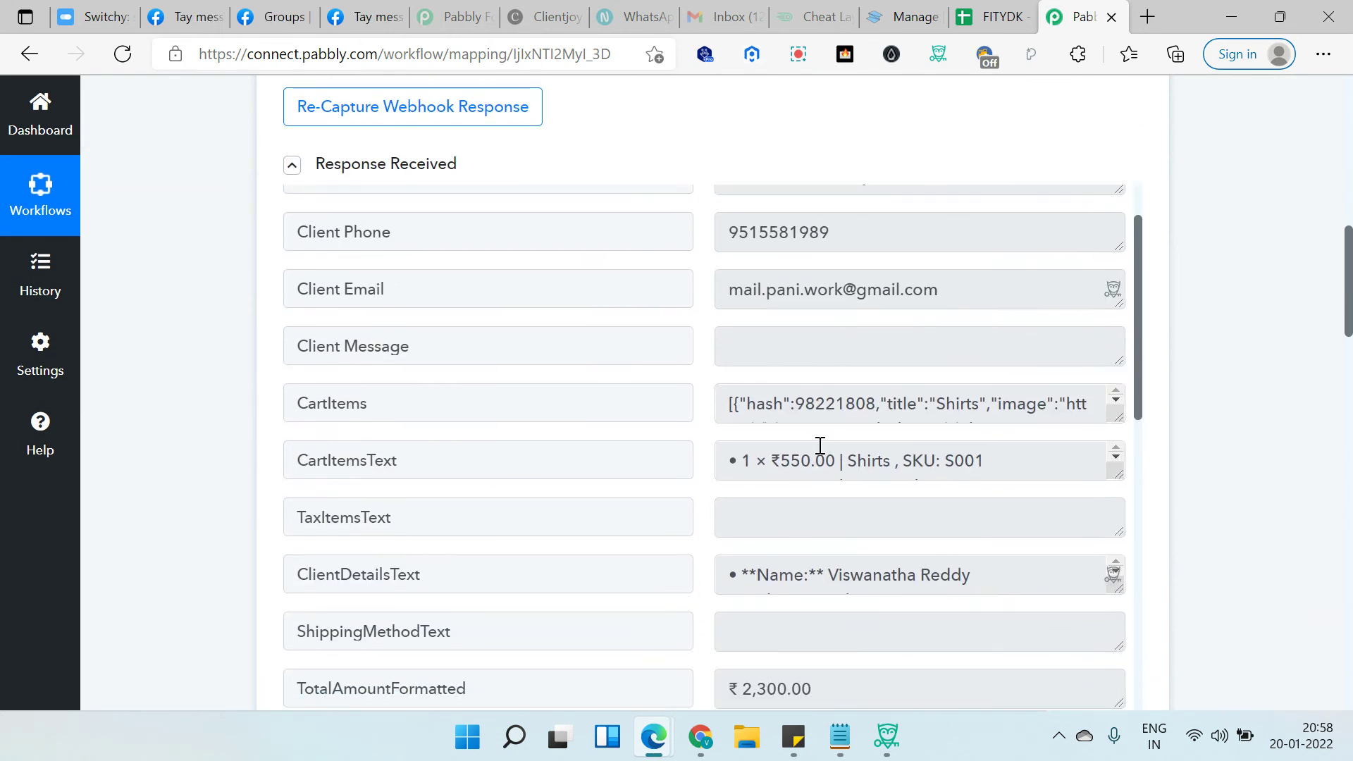
pyautogui.click(1015, 458)
pyautogui.moveTo(1121, 474); pyautogui.dragTo(1118, 537)
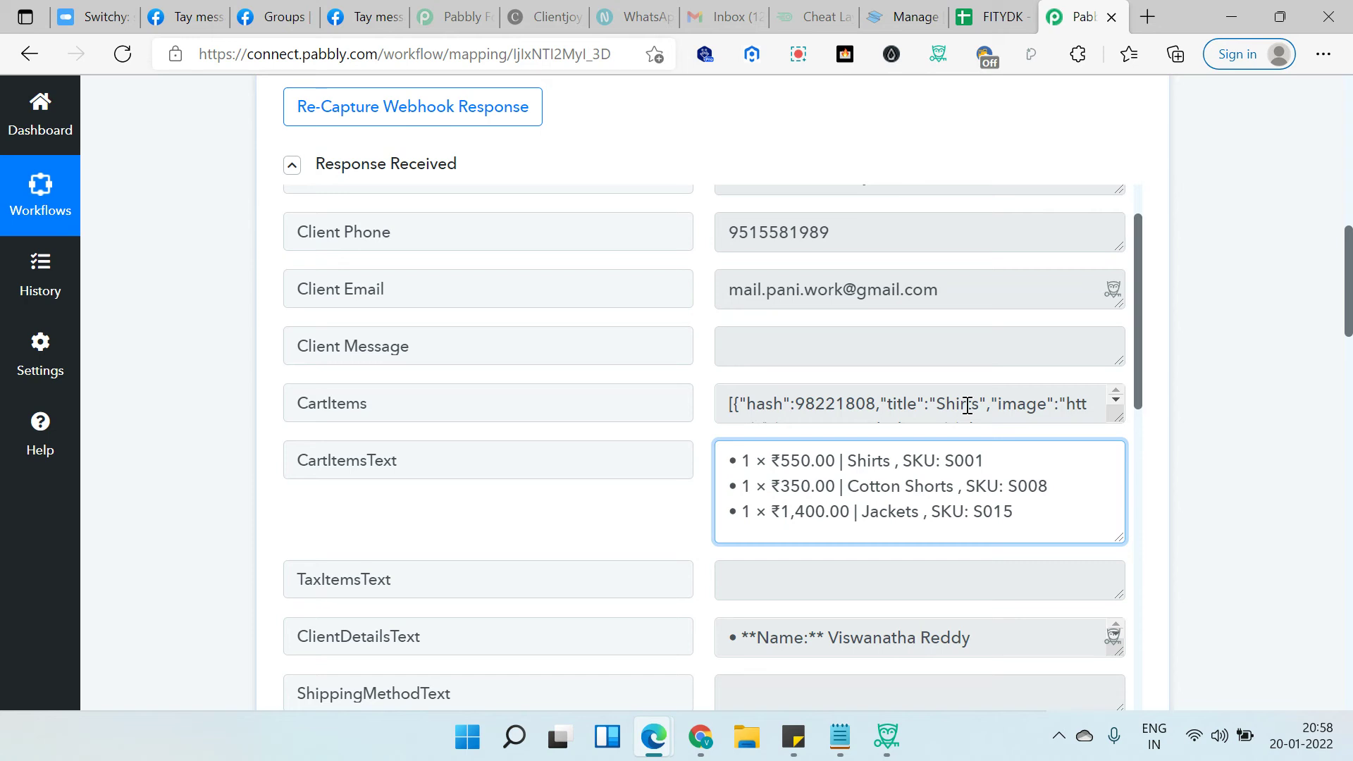
pyautogui.scroll(-8, 1164, 358)
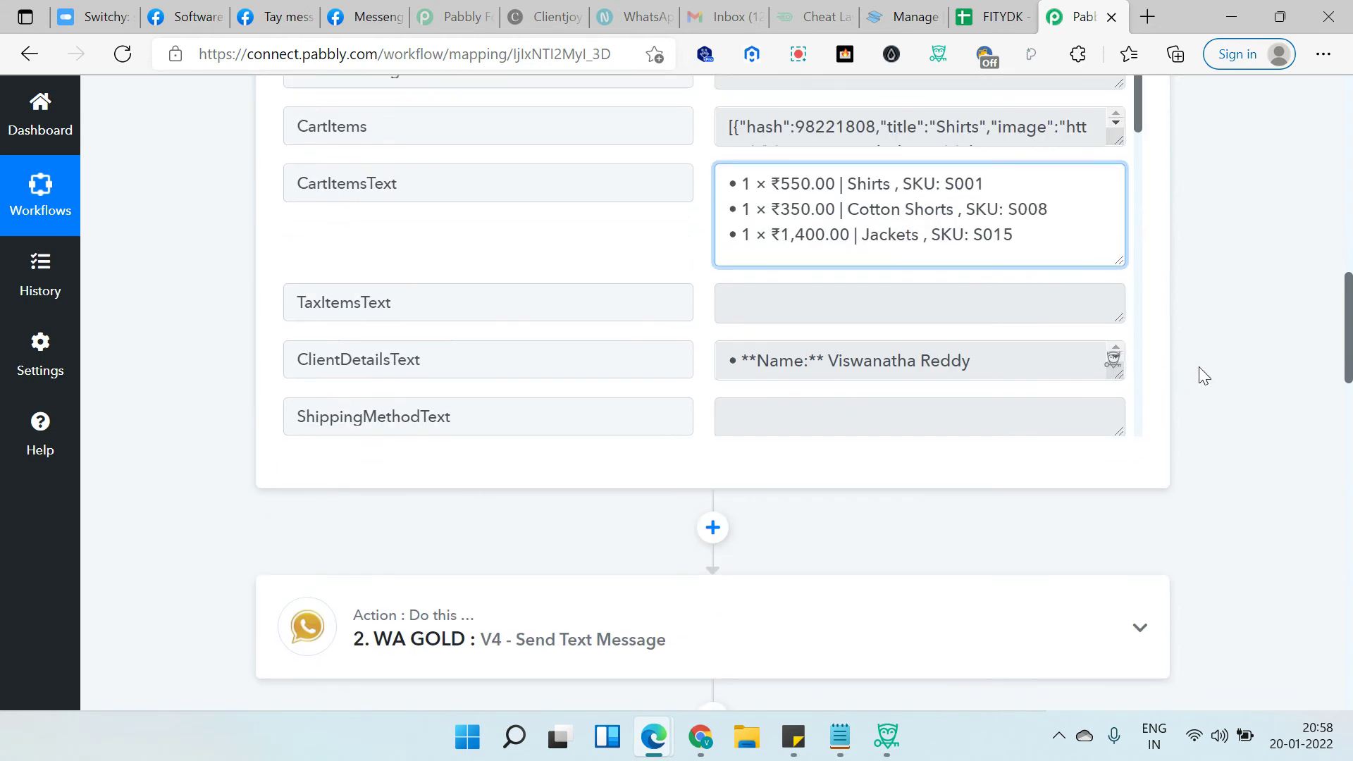
pyautogui.scroll(5, 1215, 383)
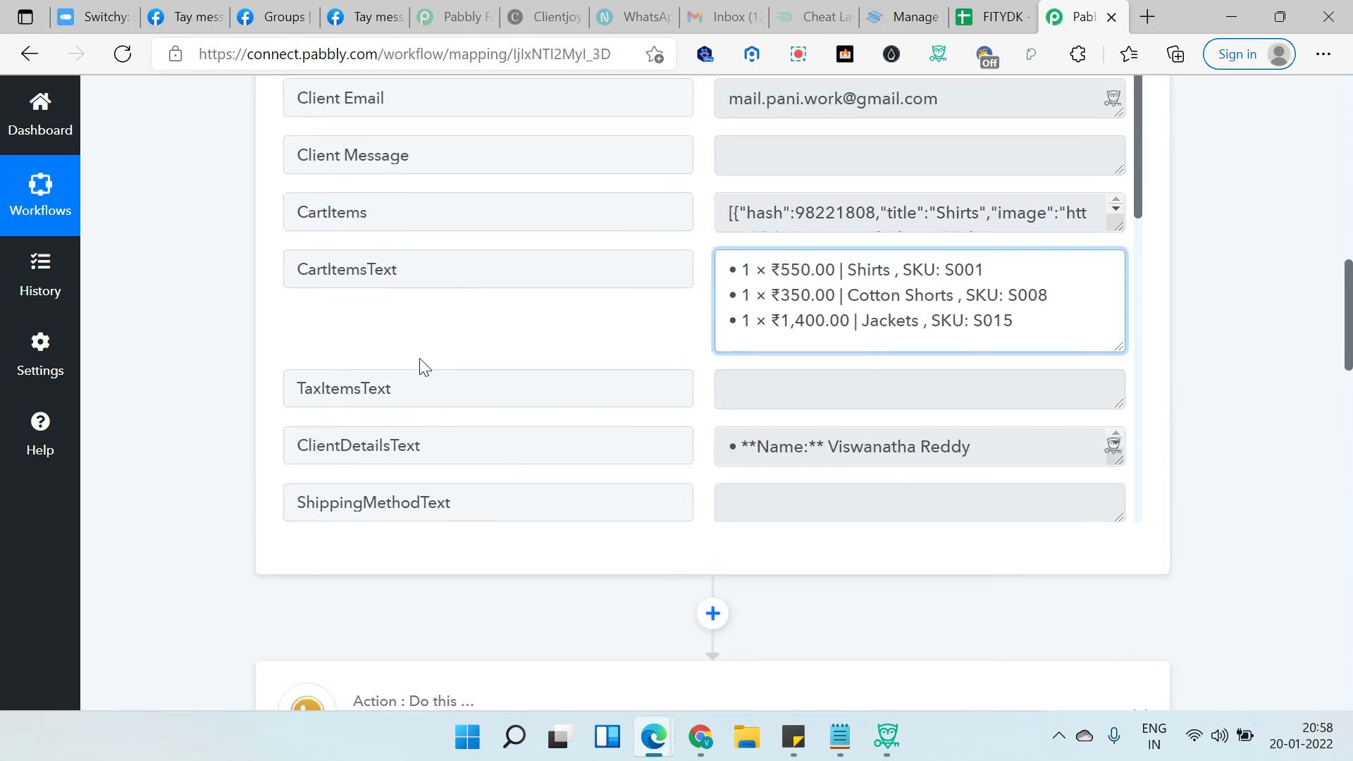
pyautogui.scroll(-10, 1018, 332)
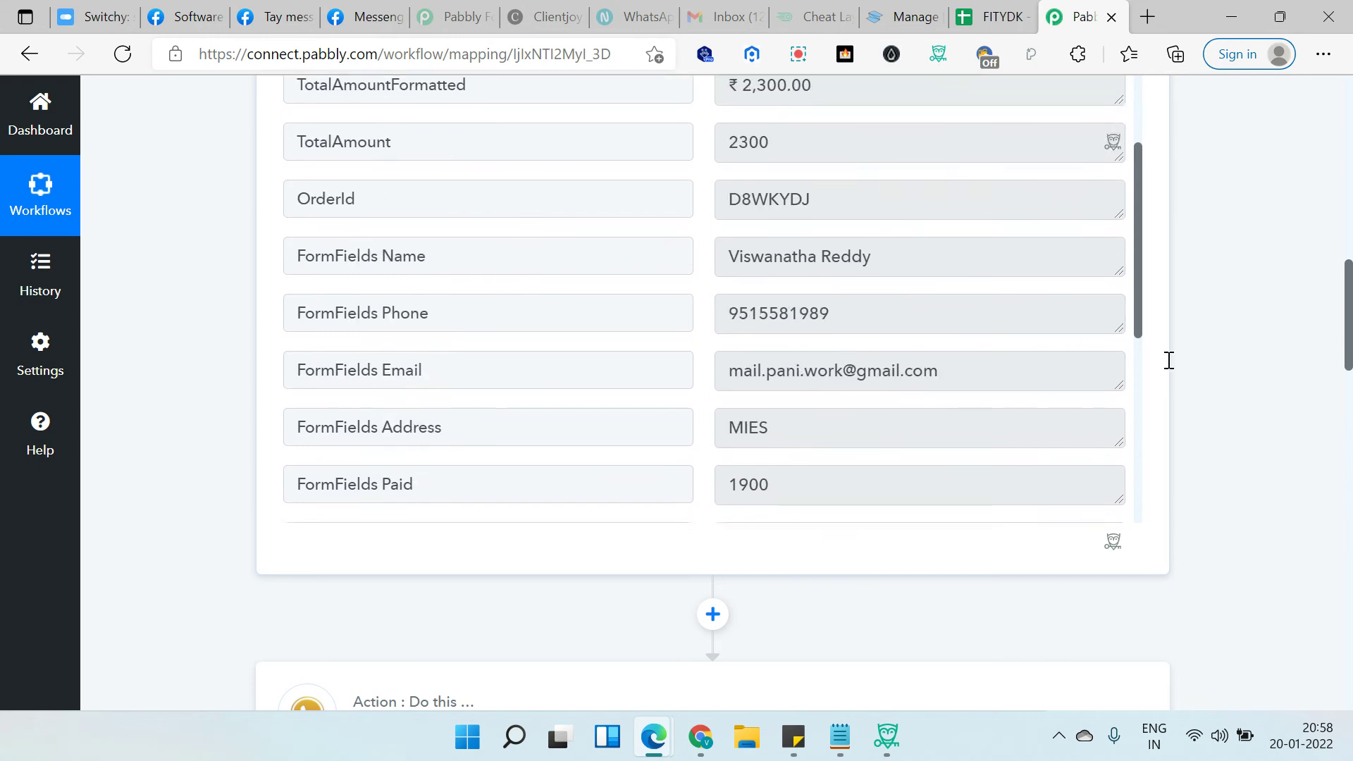
pyautogui.scroll(5, 1272, 417)
# Reopen the router's Product-wise order details route and examine the array chosen in its Product Loop step
pyautogui.scroll(-20, 1272, 426)
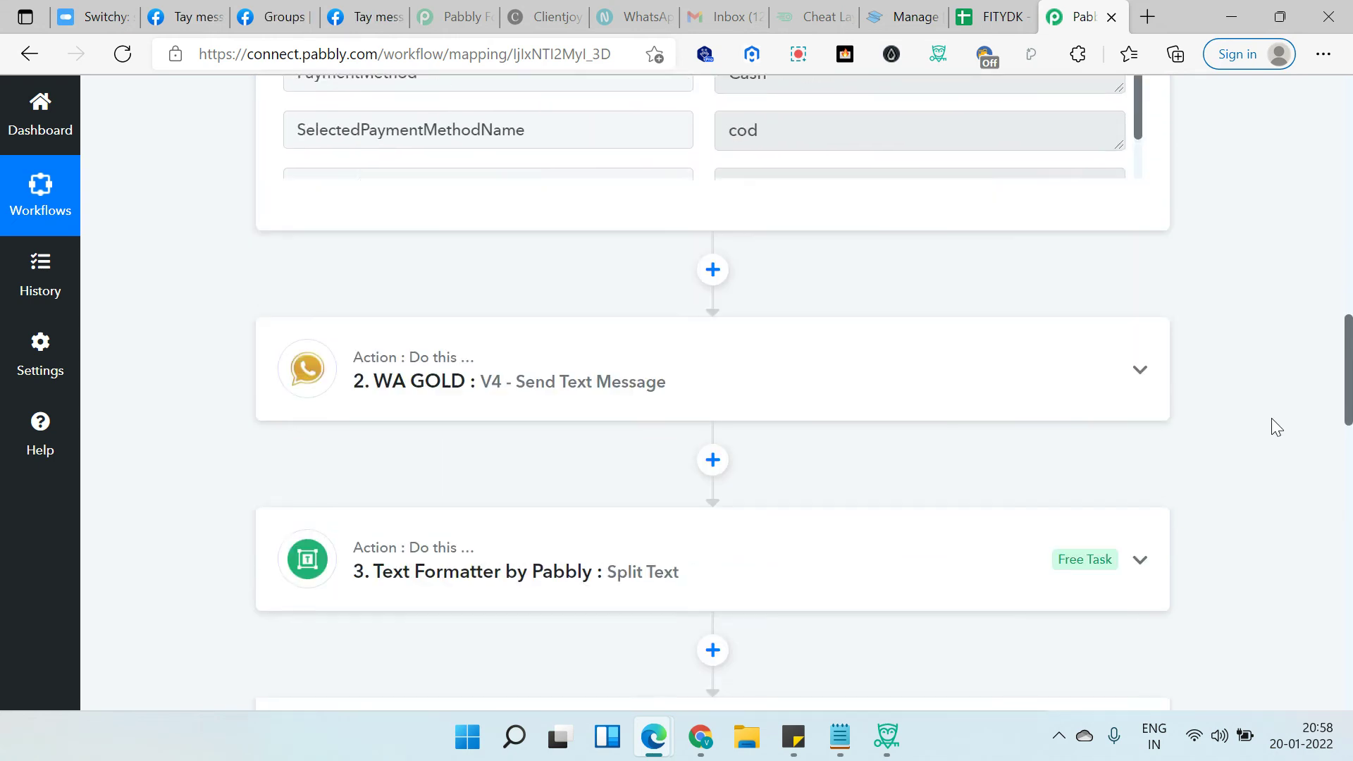
pyautogui.scroll(5, 1012, 482)
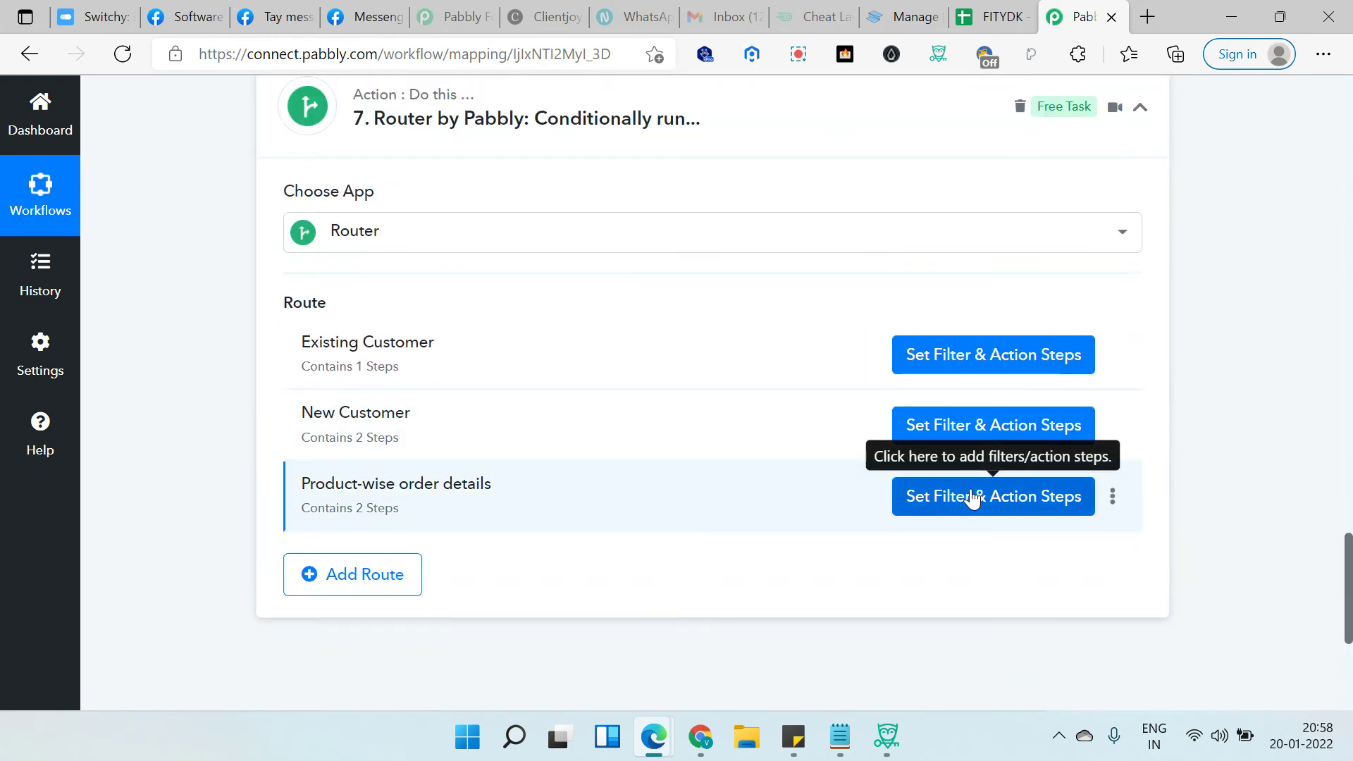
pyautogui.click(971, 497)
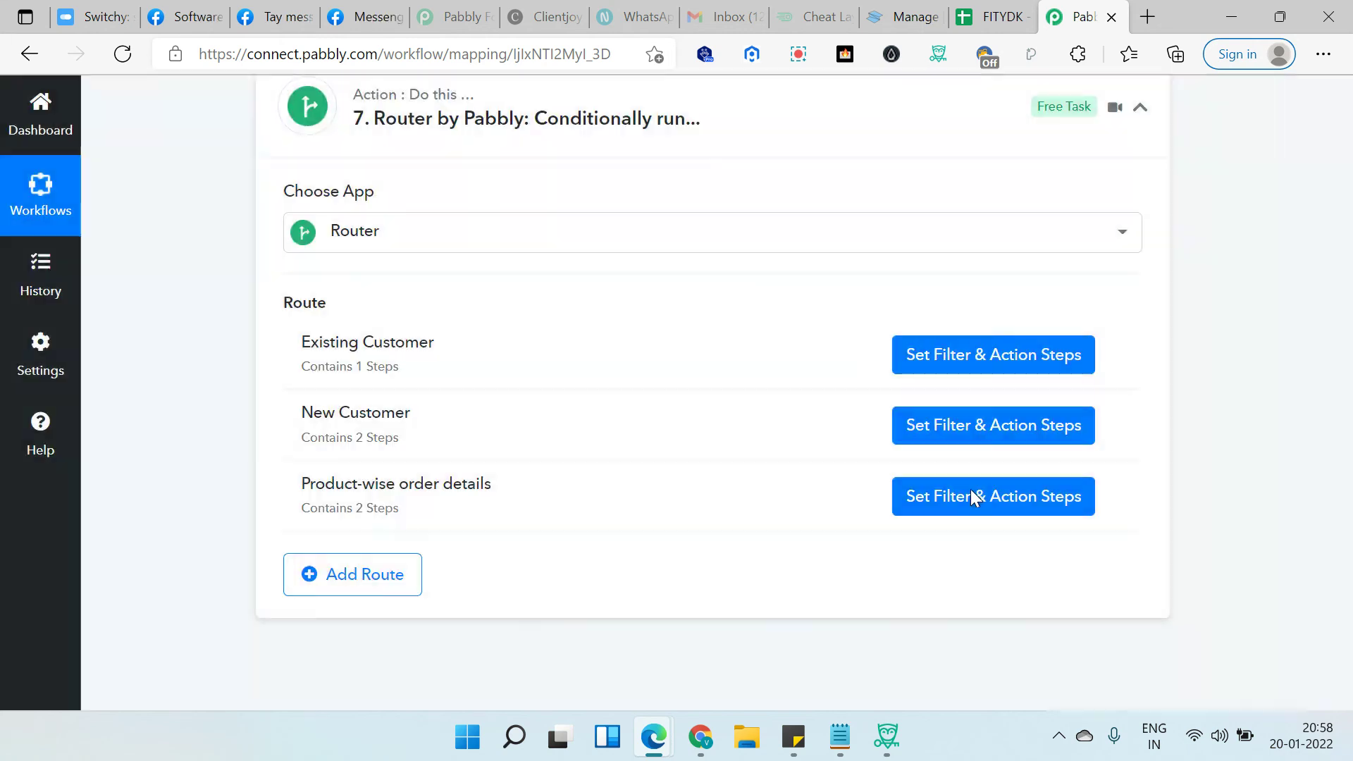
pyautogui.scroll(5, 985, 454)
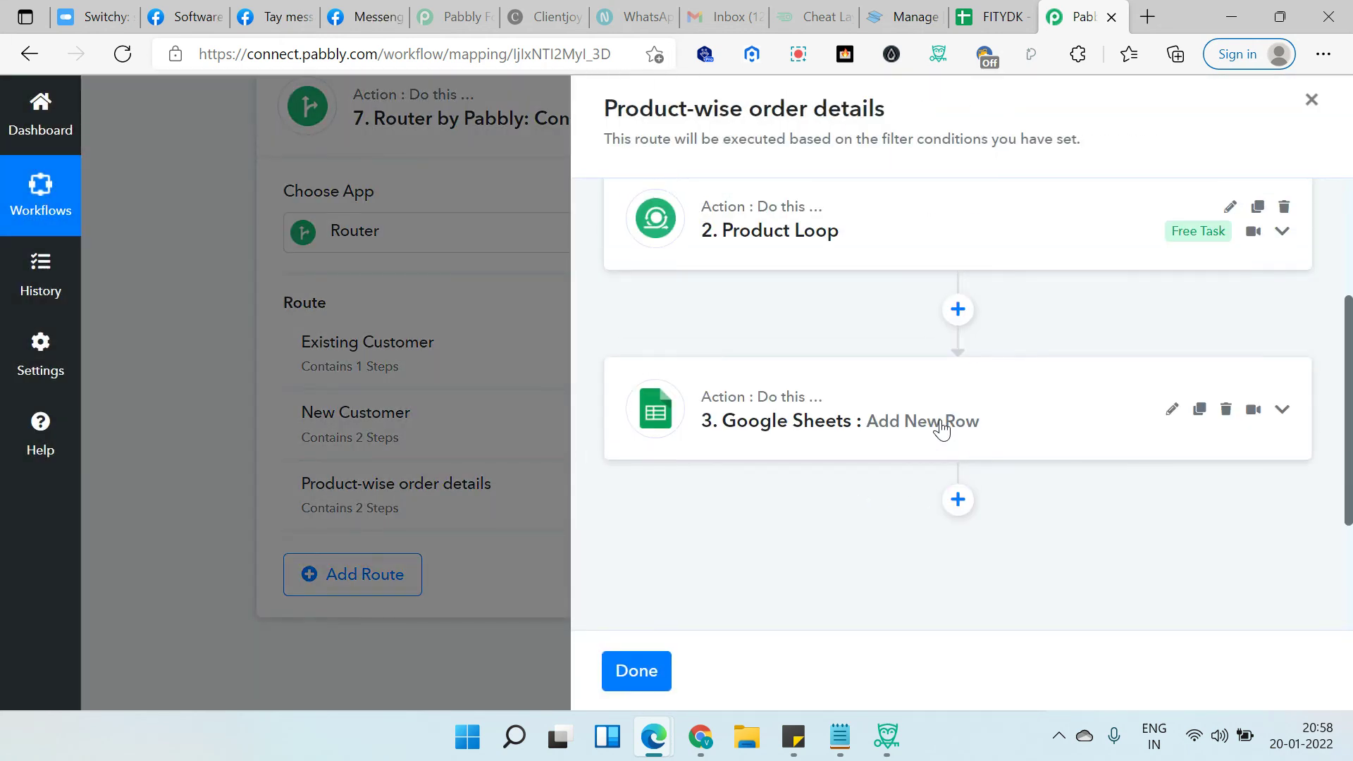
pyautogui.scroll(-1, 917, 344)
pyautogui.click(883, 355)
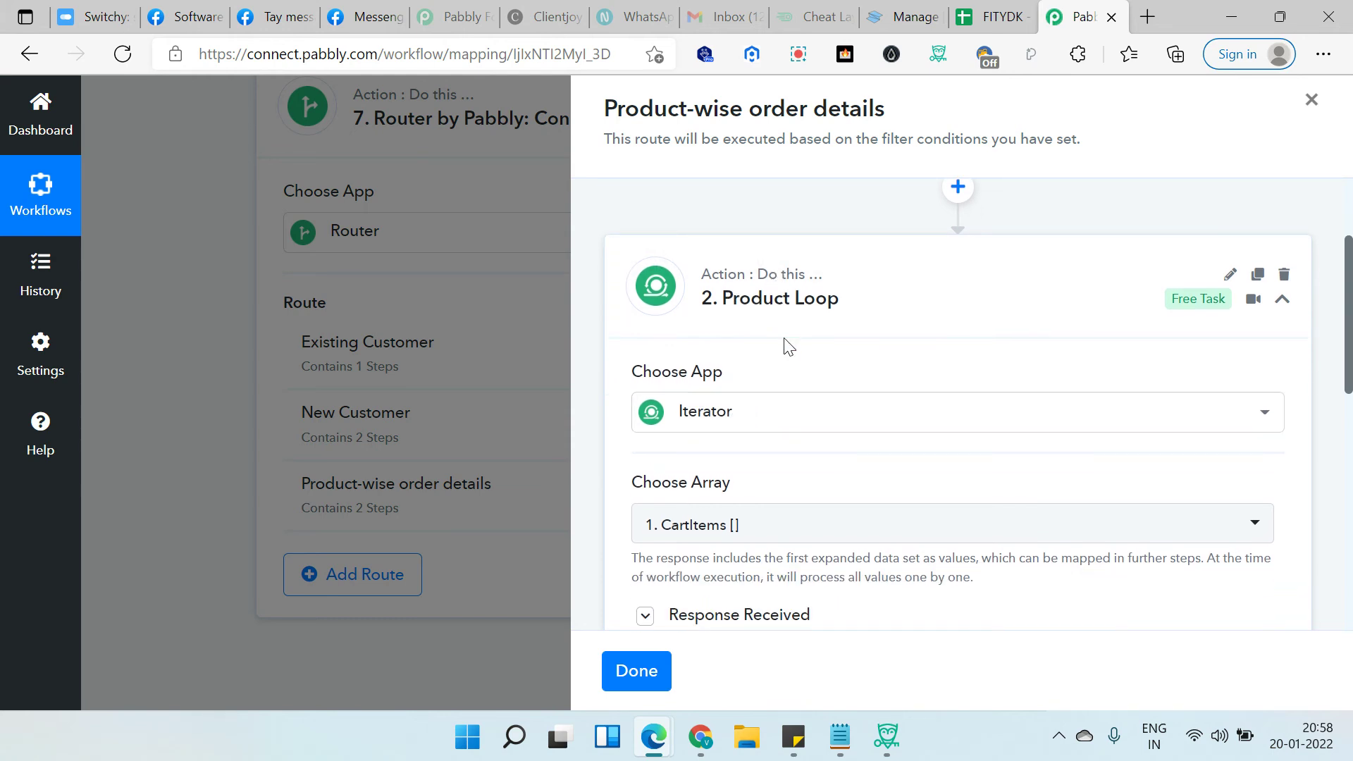
pyautogui.scroll(-2, 873, 301)
pyautogui.scroll(1, 1128, 282)
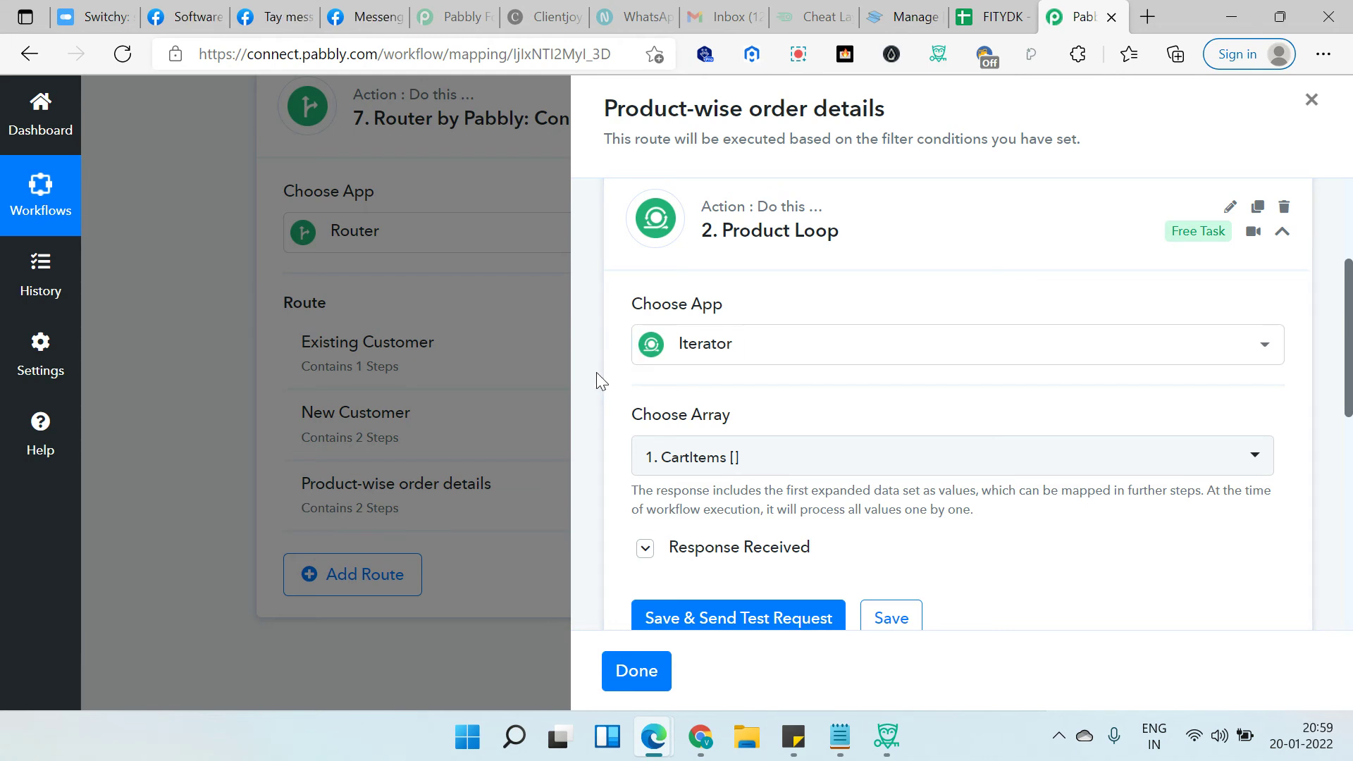
pyautogui.scroll(-1, 597, 374)
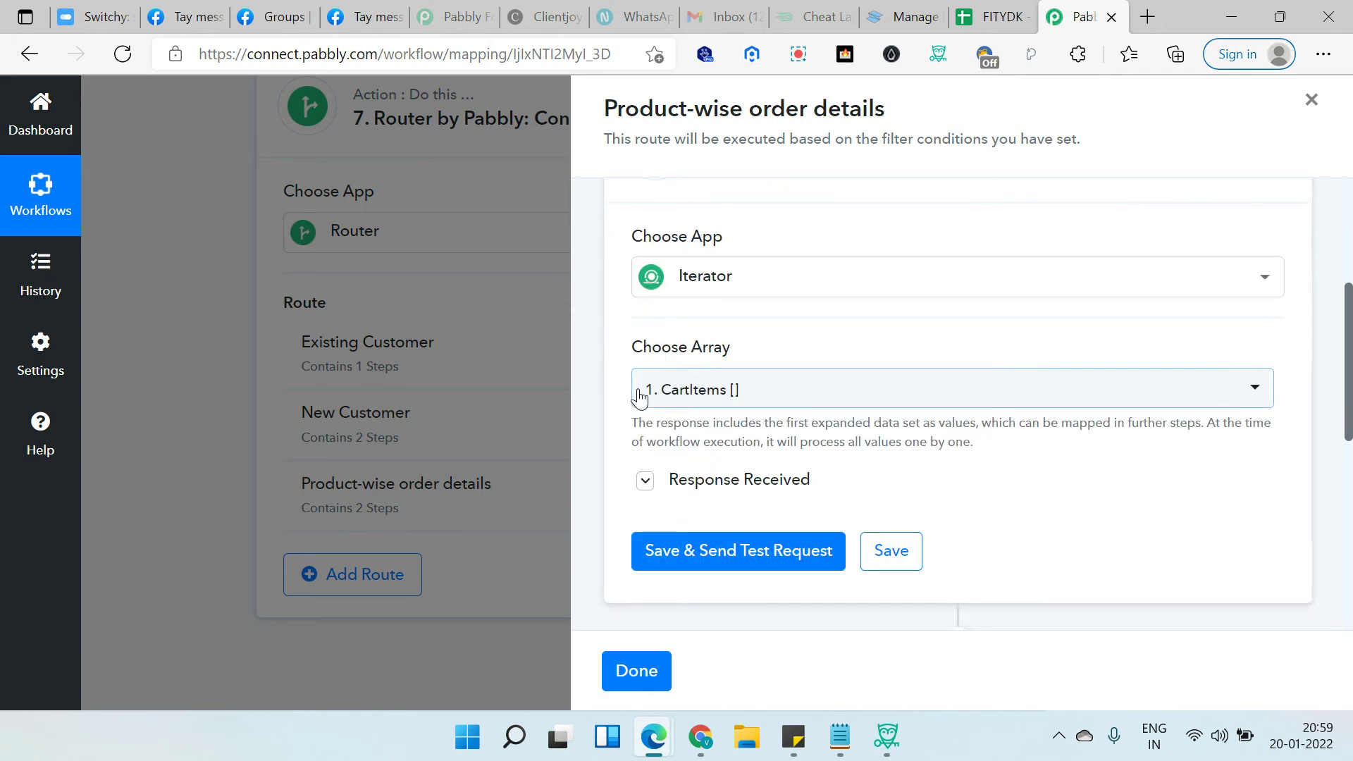
pyautogui.scroll(-1, 635, 392)
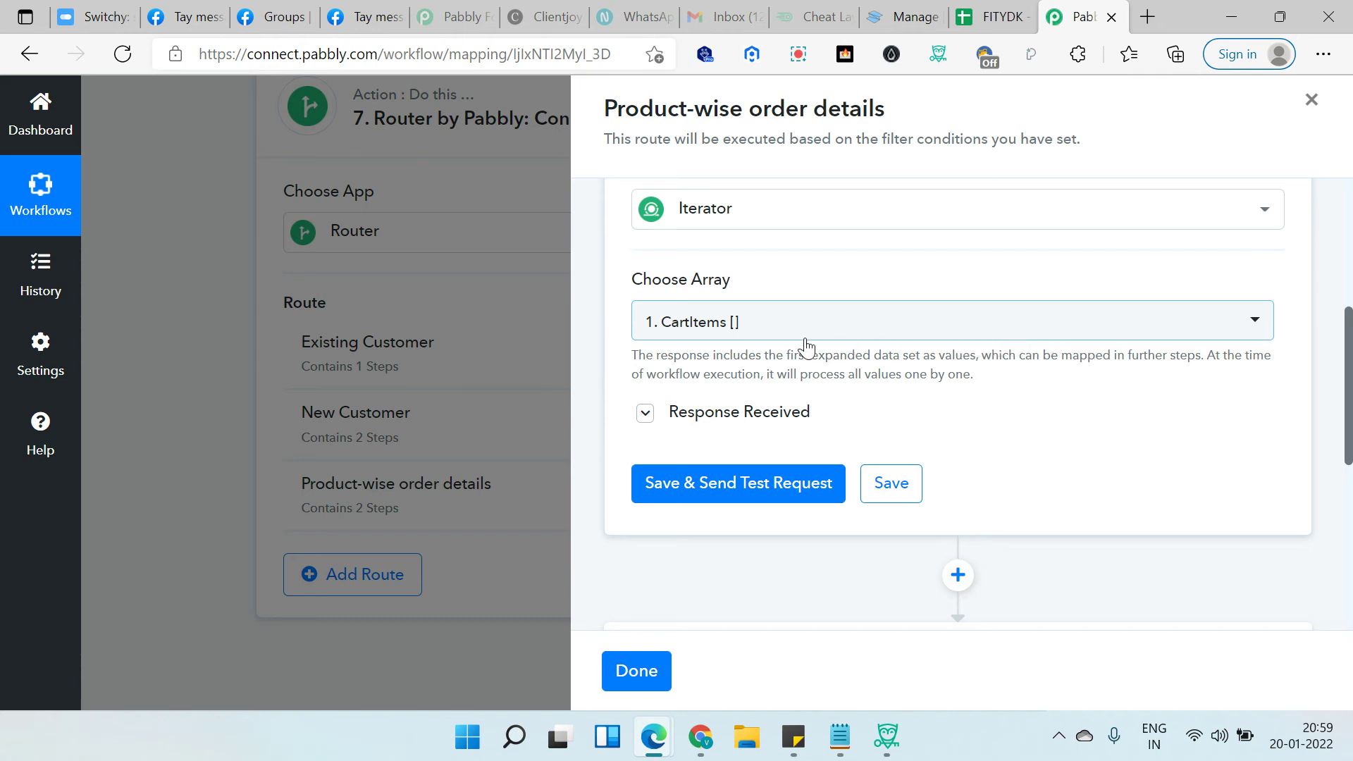
# Expand the Product Loop's received response, review its item fields and enlarge the RowData value to read it
pyautogui.click(645, 413)
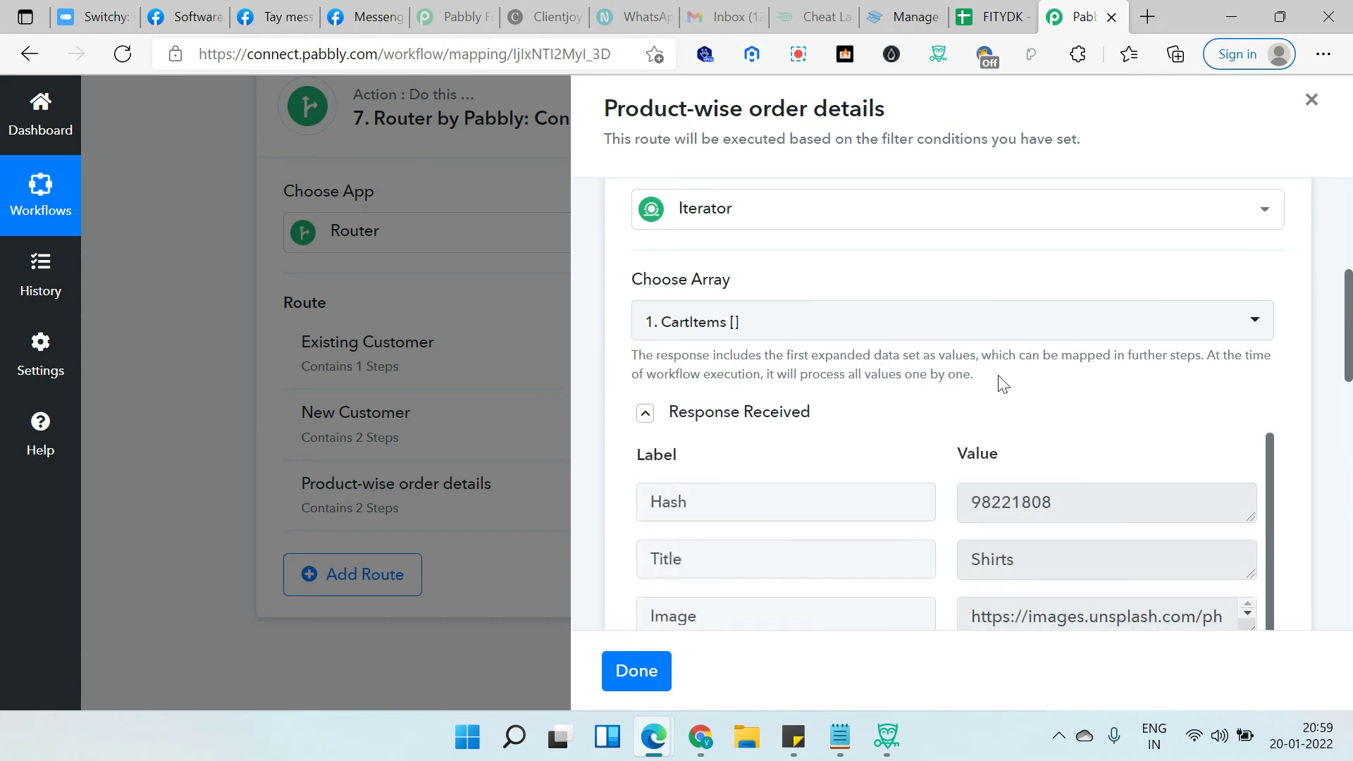
pyautogui.scroll(-6, 1004, 384)
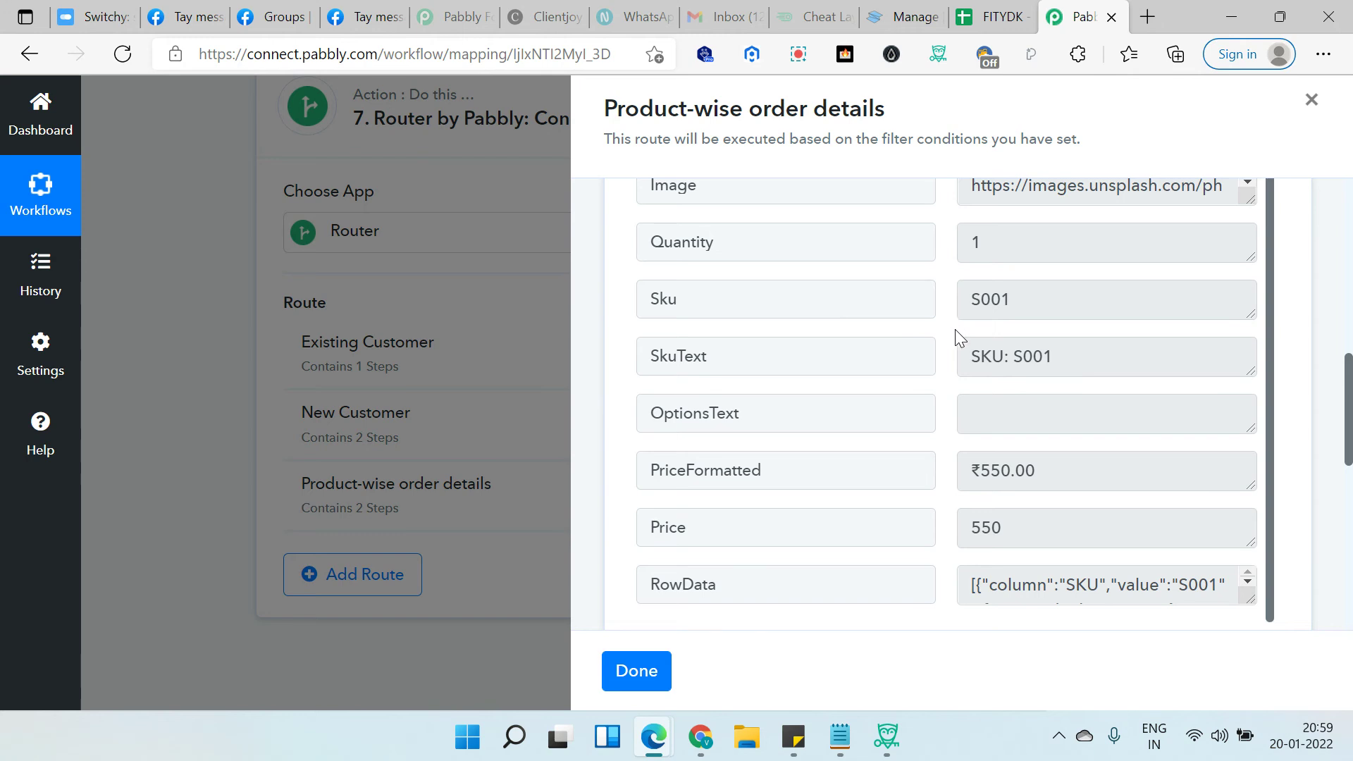
pyautogui.scroll(-2, 976, 338)
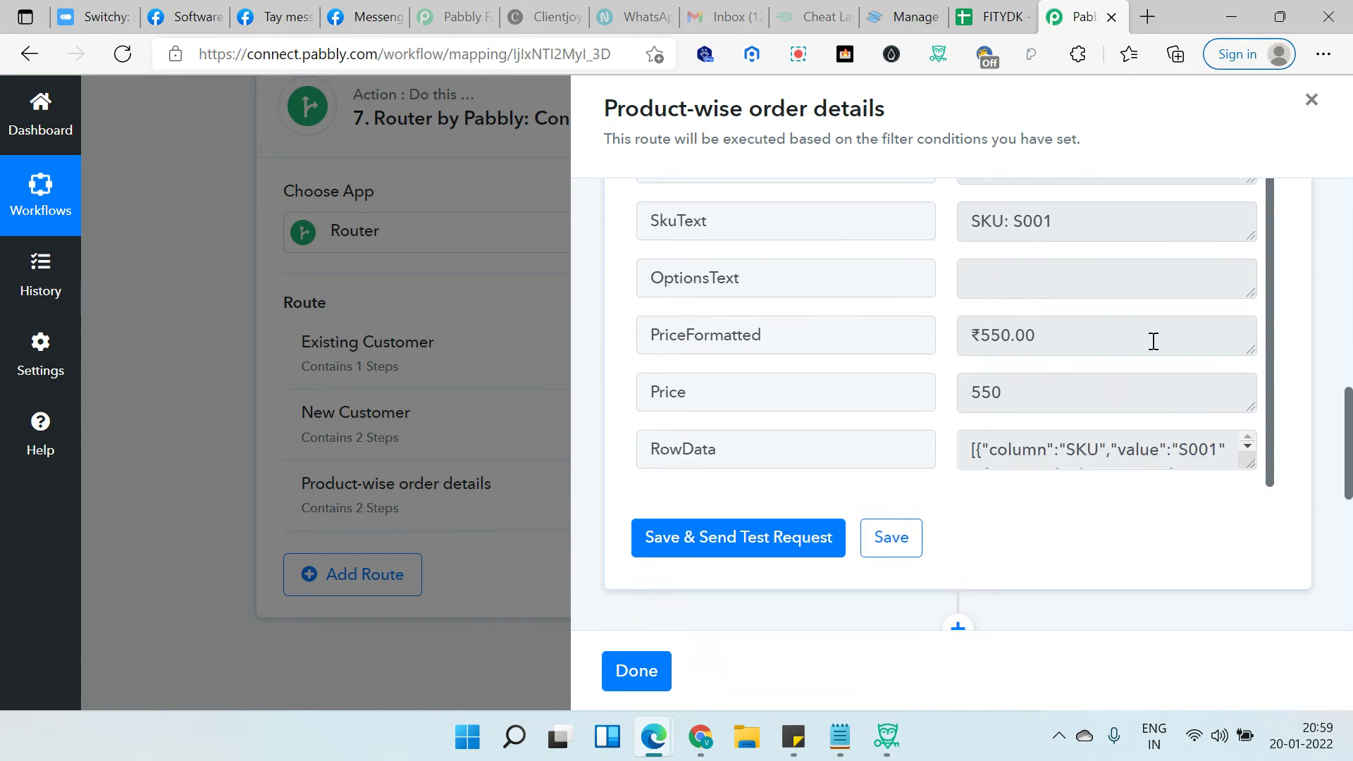
pyautogui.moveTo(1251, 464); pyautogui.dragTo(1248, 525)
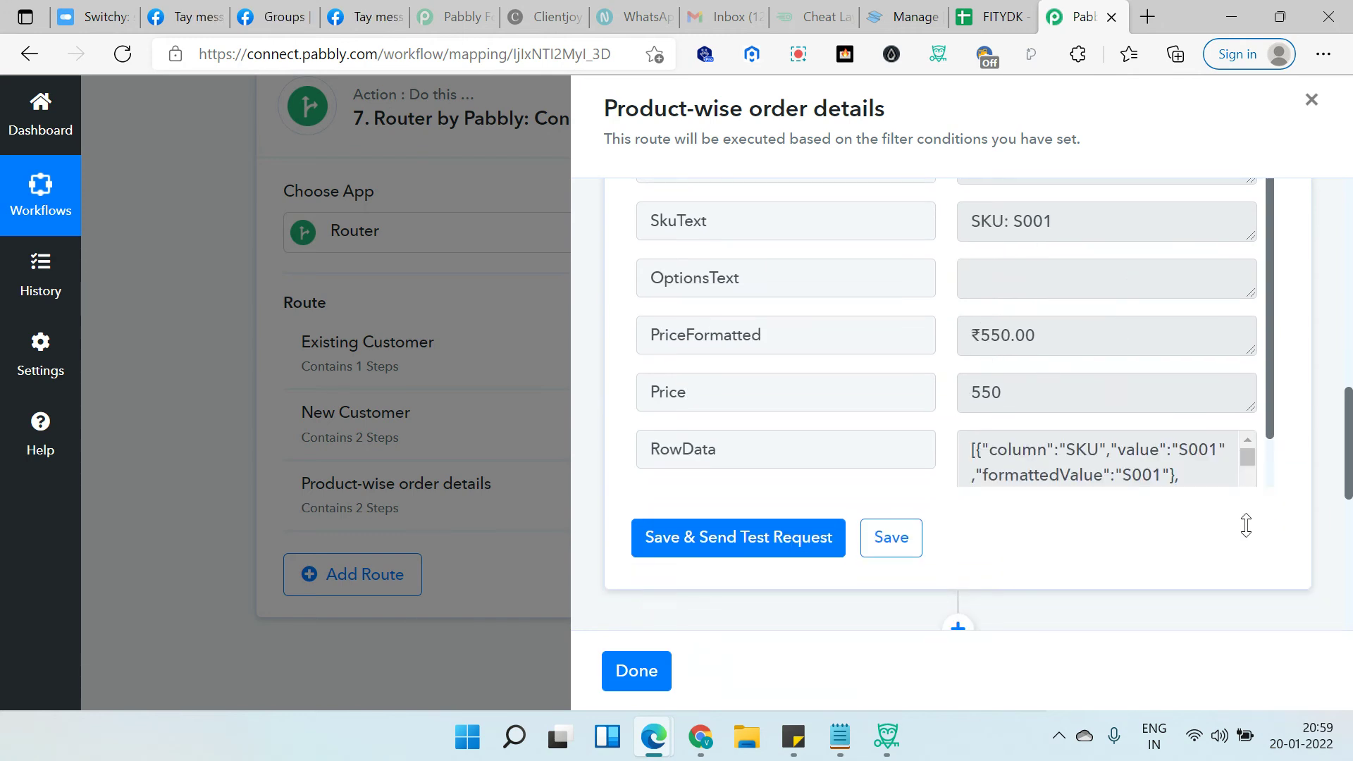
pyautogui.scroll(-1, 1081, 323)
pyautogui.scroll(-1, 1105, 388)
pyautogui.scroll(-5, 1105, 387)
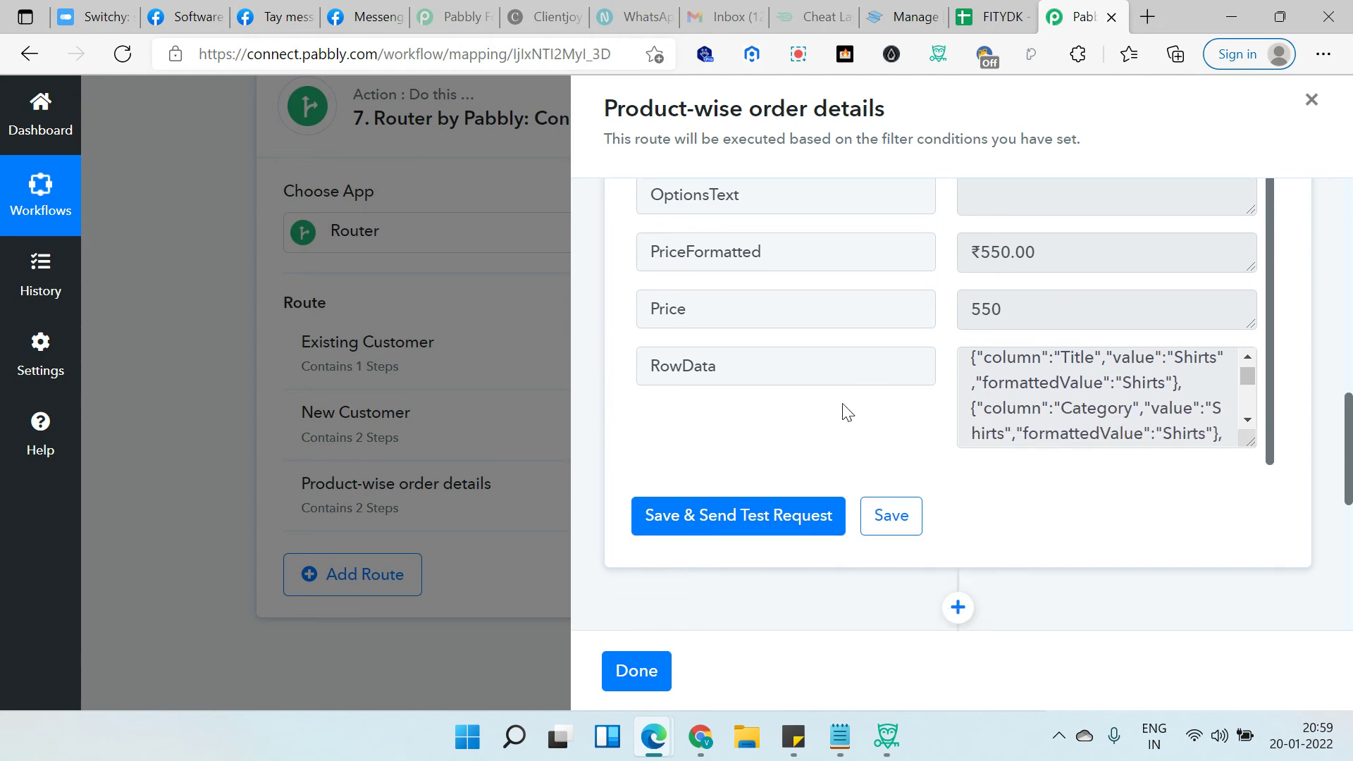
pyautogui.scroll(-2, 909, 317)
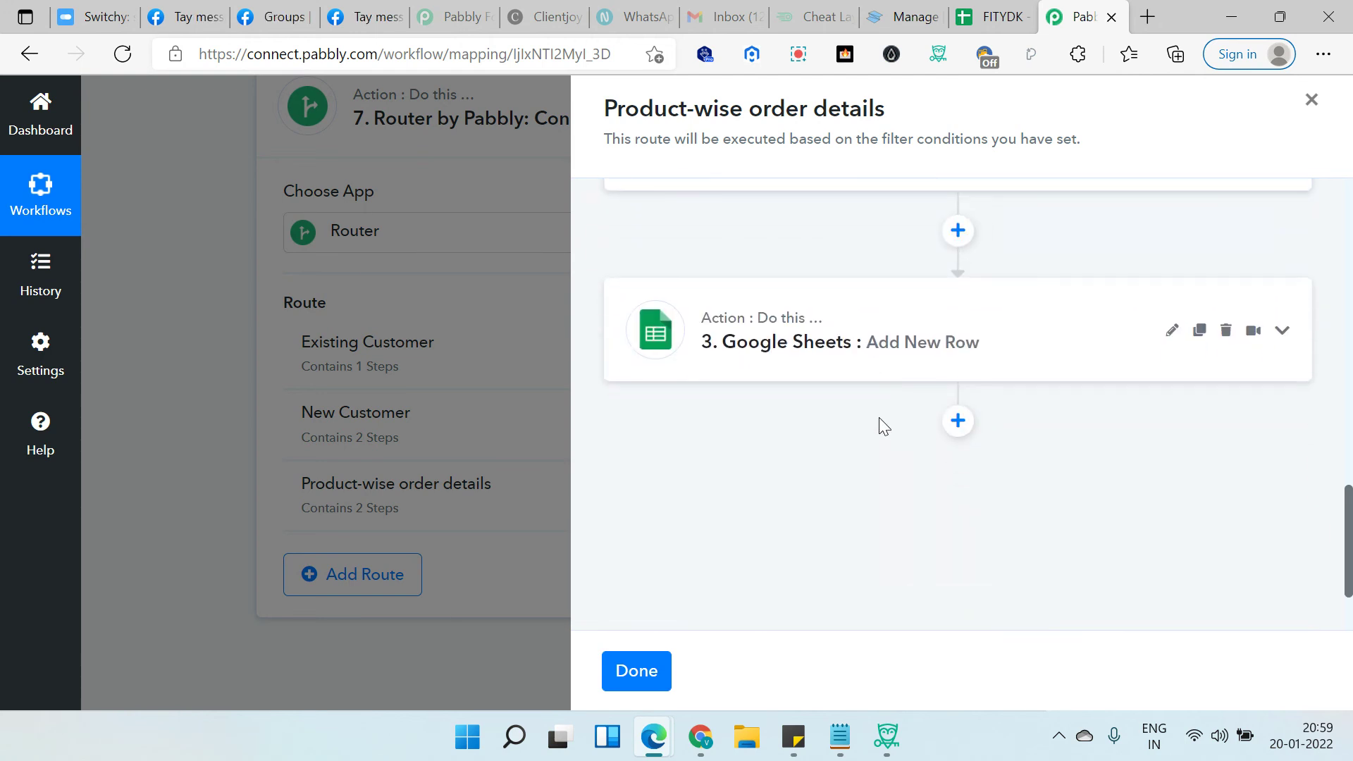
# Expand the route's Google Sheets Add New Row step and recheck the Product Loop's item values above it
pyautogui.click(893, 338)
pyautogui.scroll(-6, 885, 363)
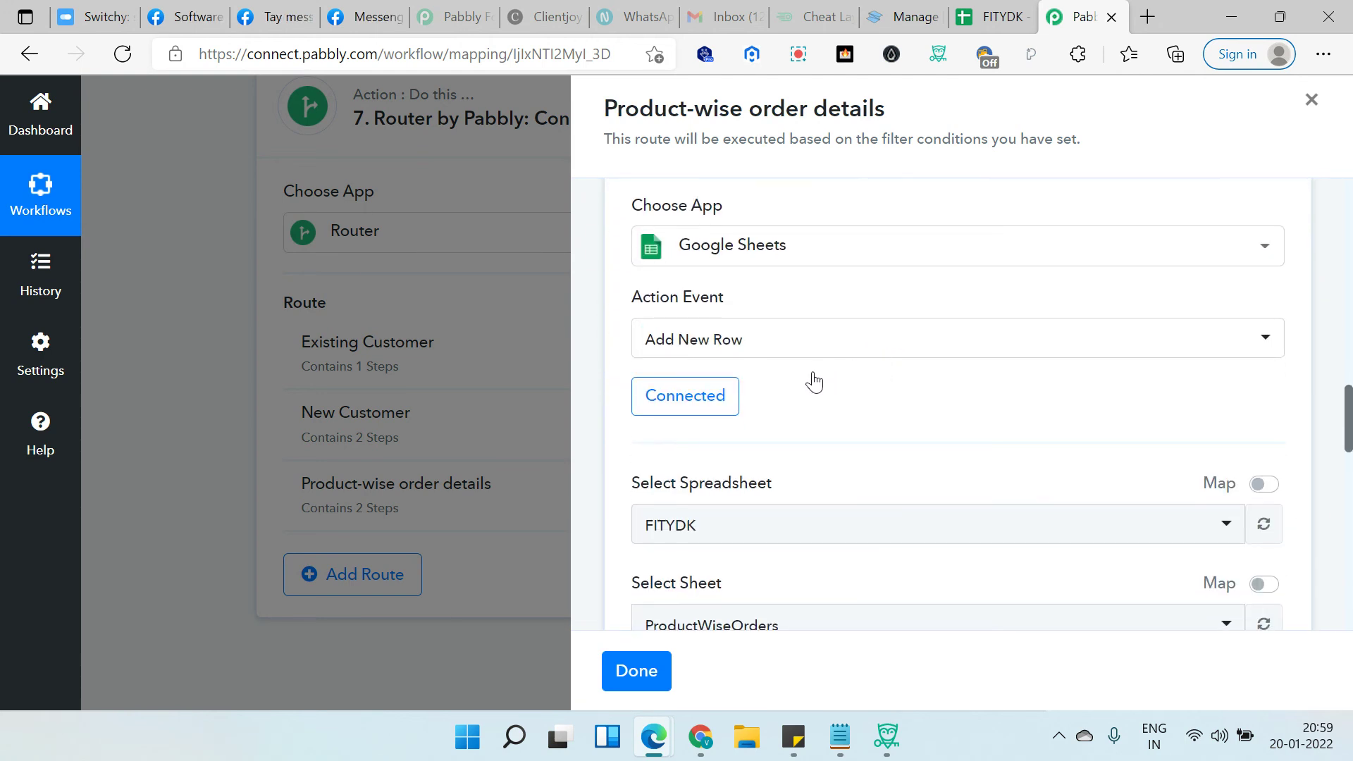
pyautogui.scroll(10, 870, 373)
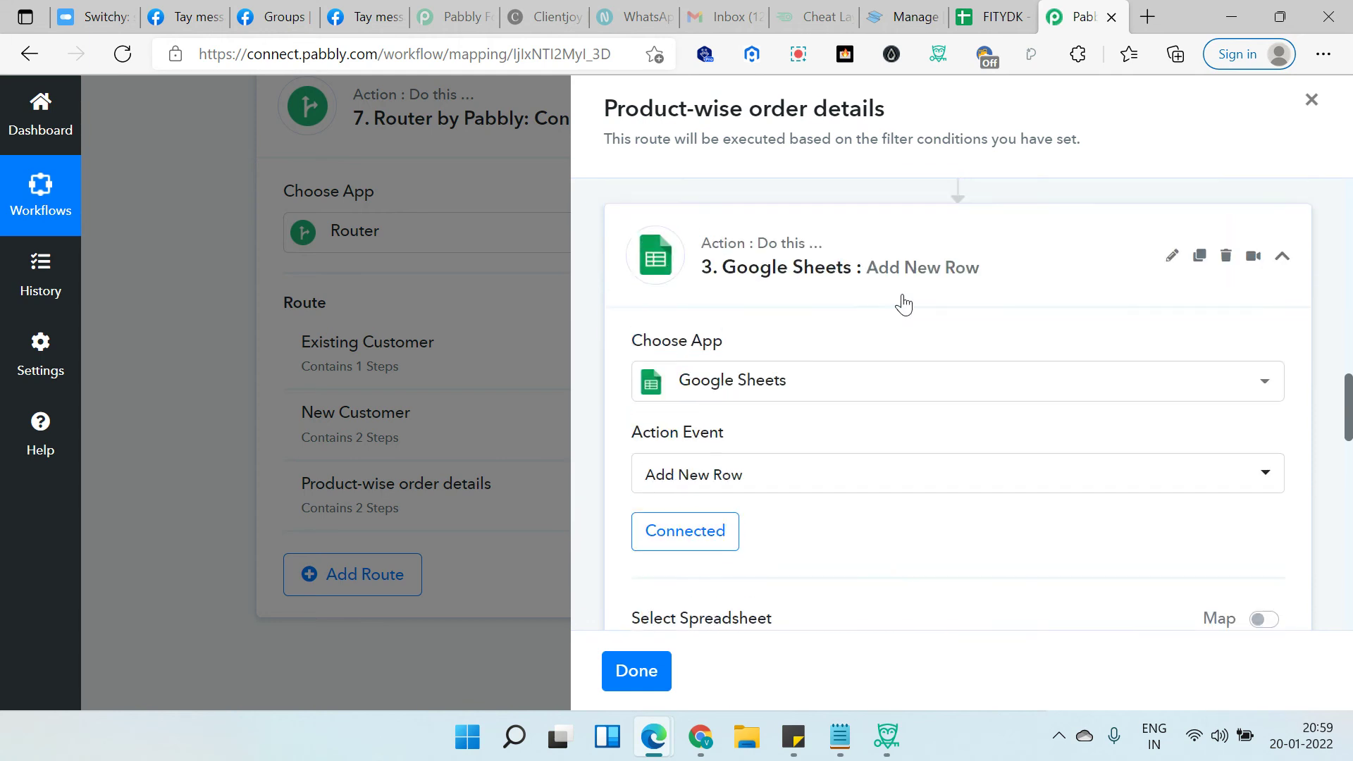
pyautogui.scroll(6, 944, 303)
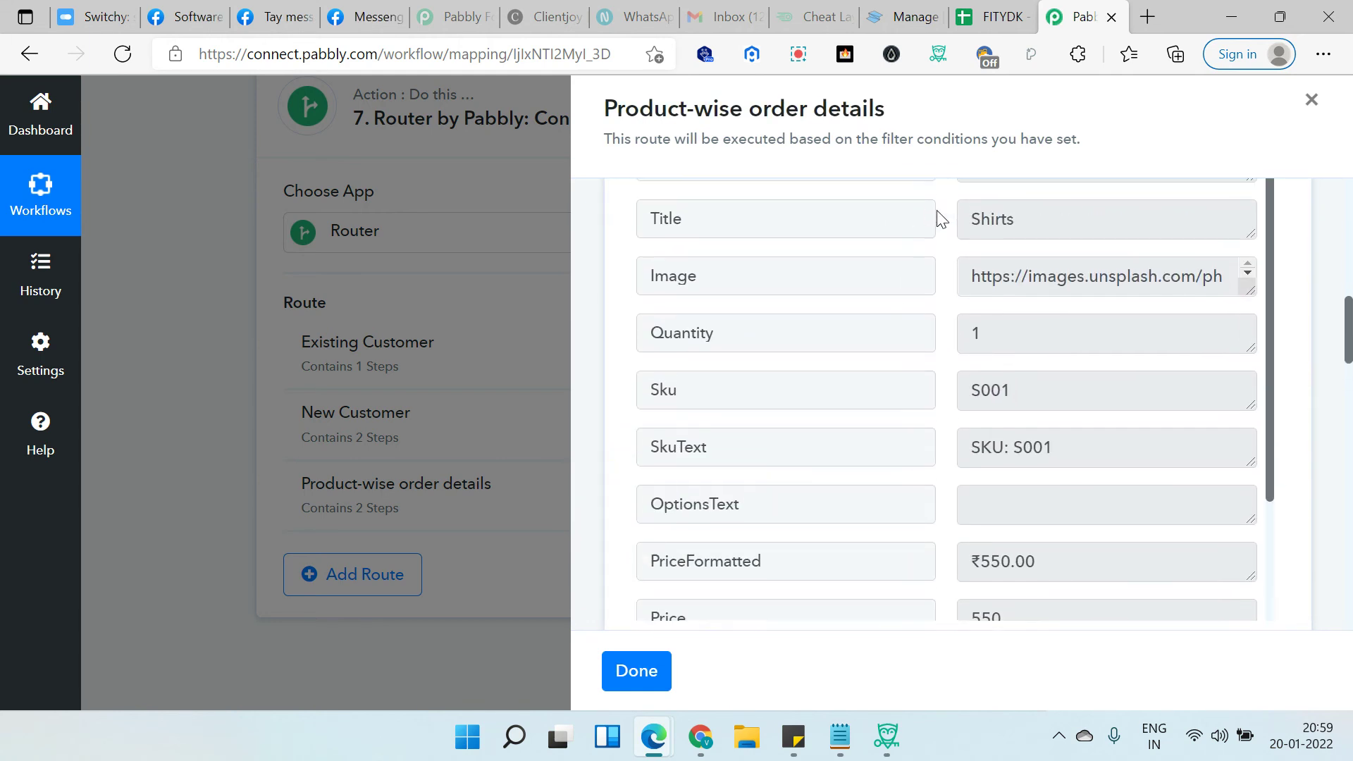
pyautogui.scroll(2, 829, 311)
pyautogui.scroll(-3, 1073, 335)
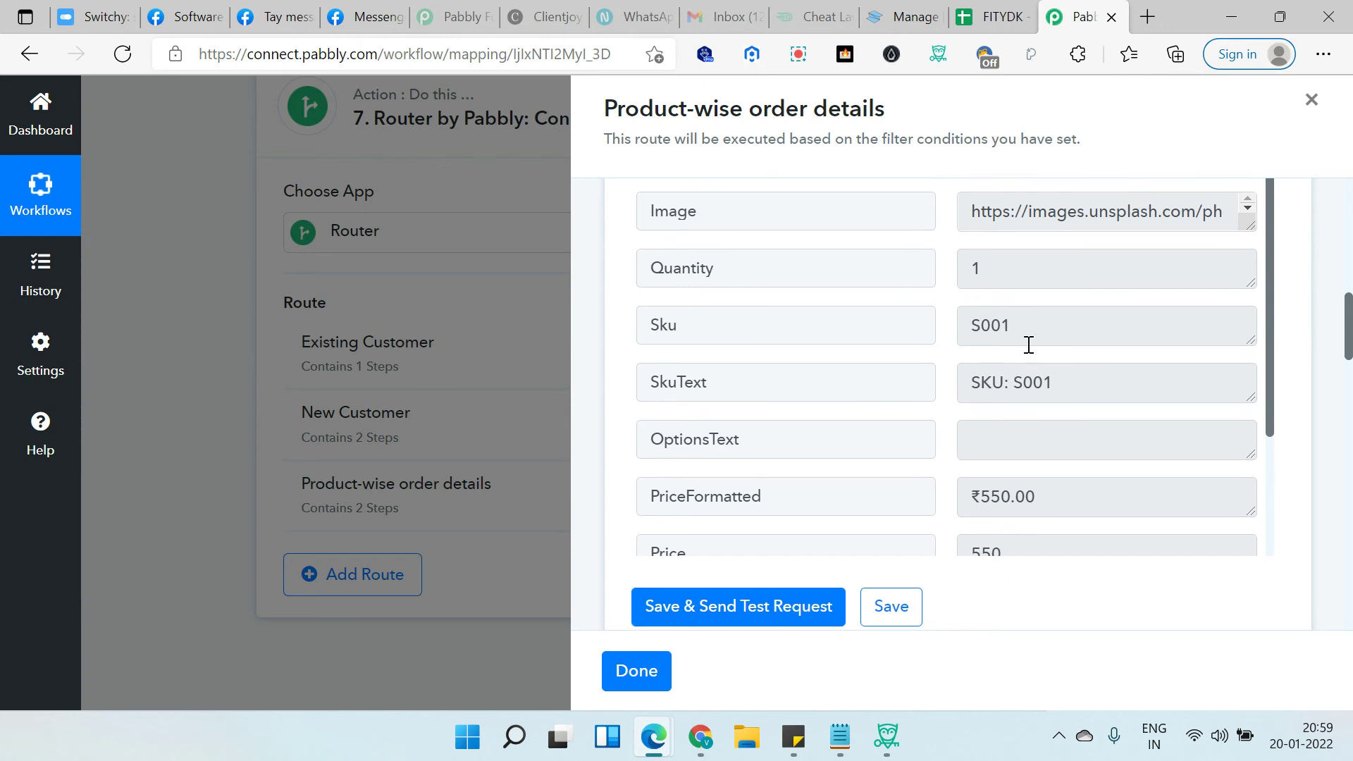
pyautogui.scroll(-8, 1028, 345)
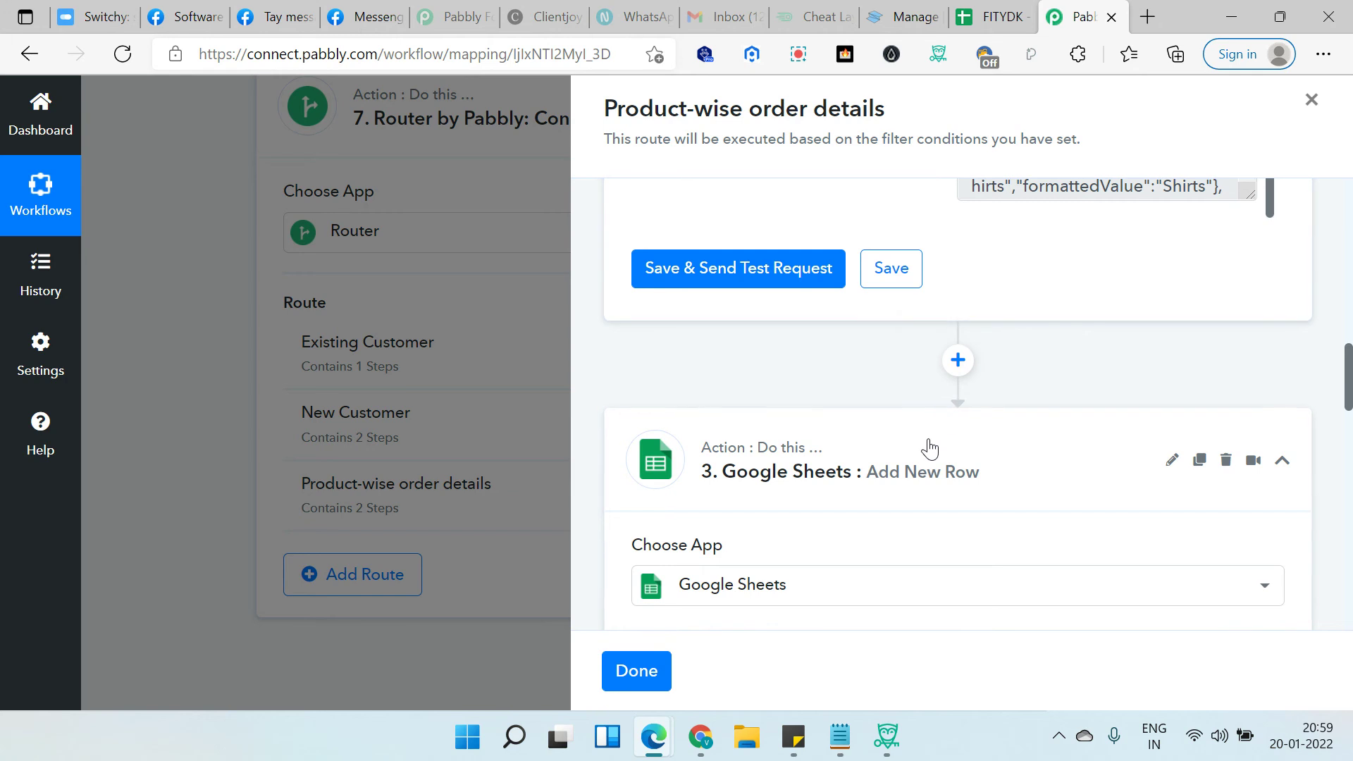
# Examine the Add New Row step's spreadsheet and sheet selection and its SKU, Quantity and OrderID mappings
pyautogui.scroll(-2, 961, 402)
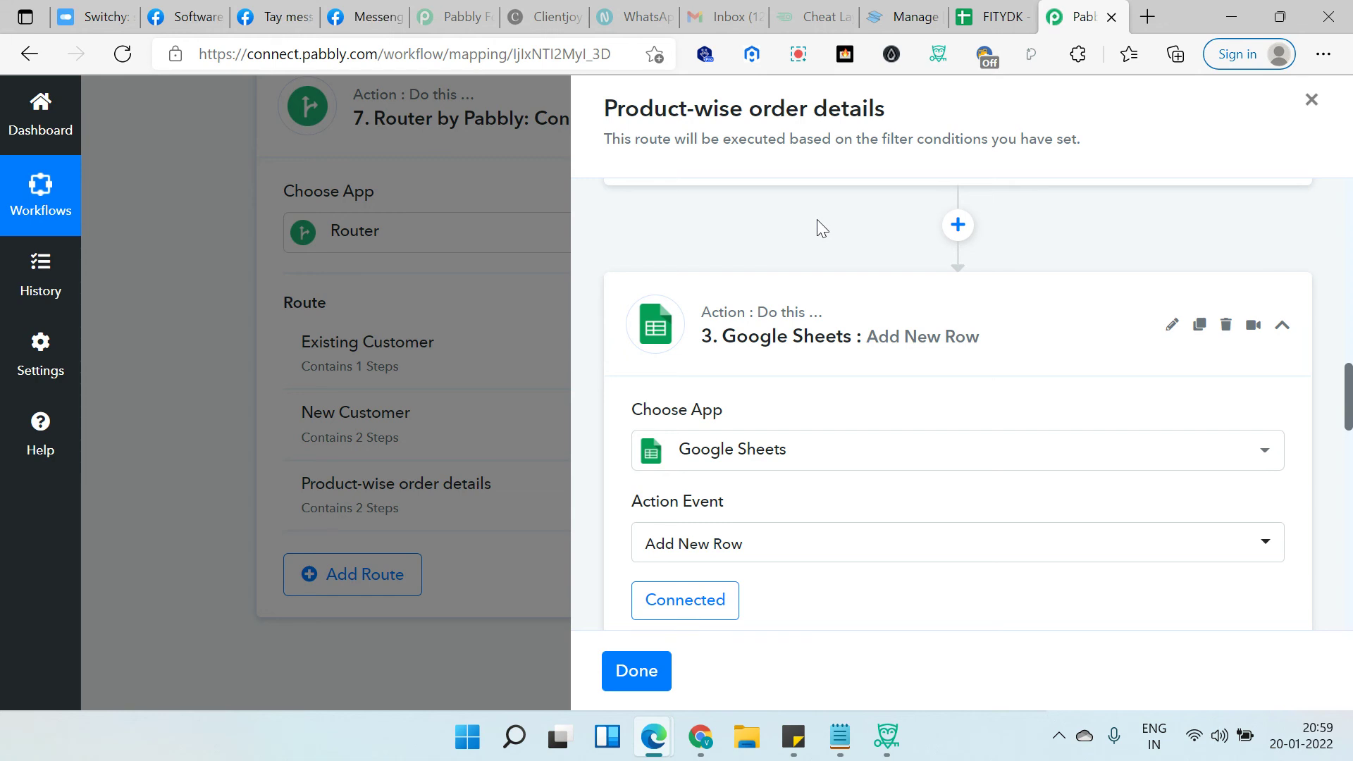
pyautogui.scroll(-2, 987, 323)
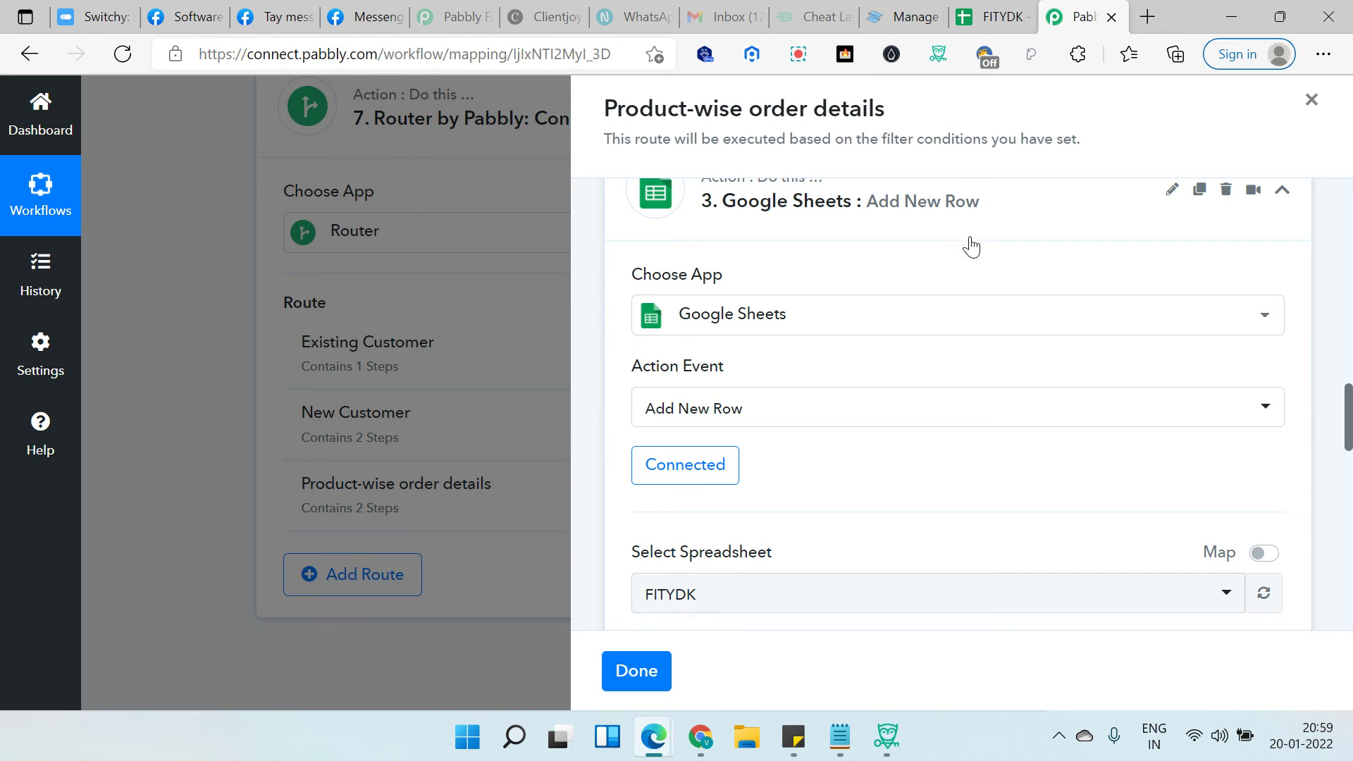
pyautogui.scroll(-5, 955, 359)
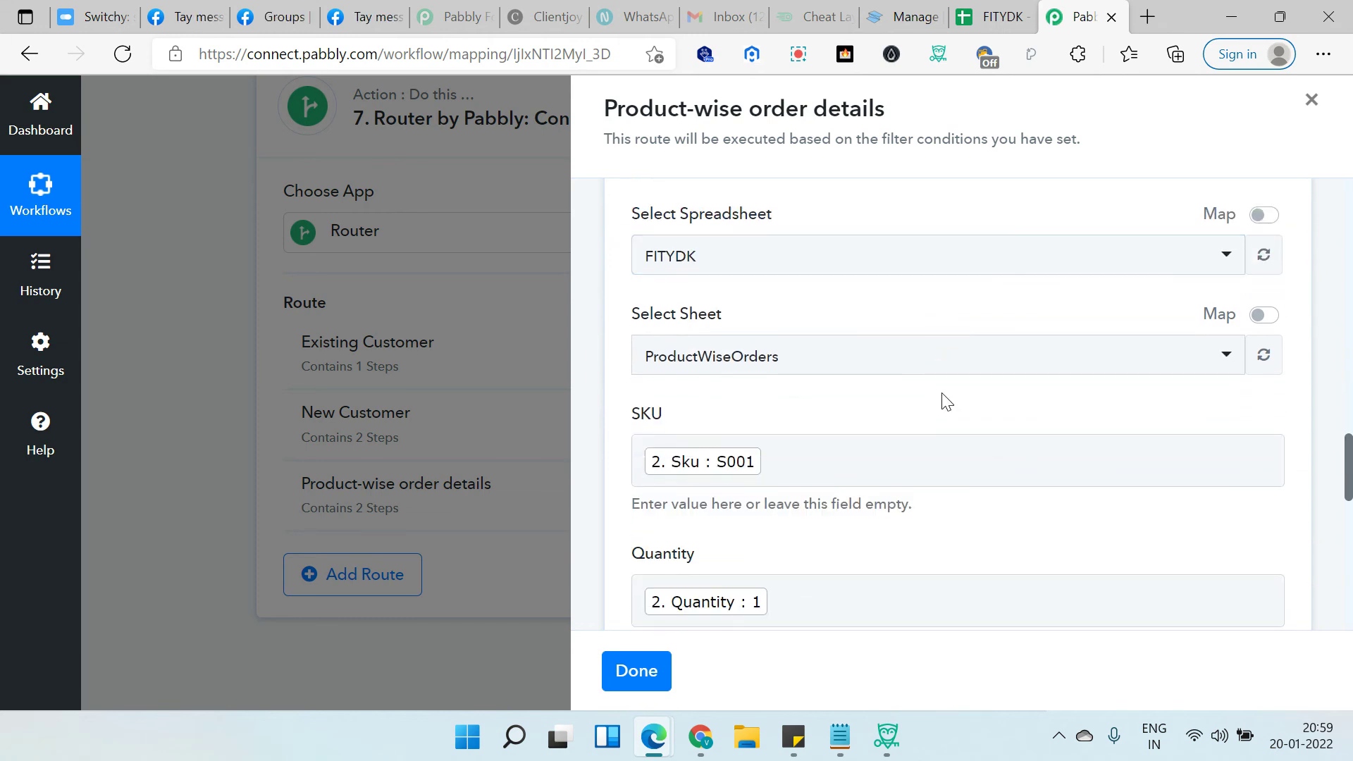
pyautogui.scroll(-1, 946, 400)
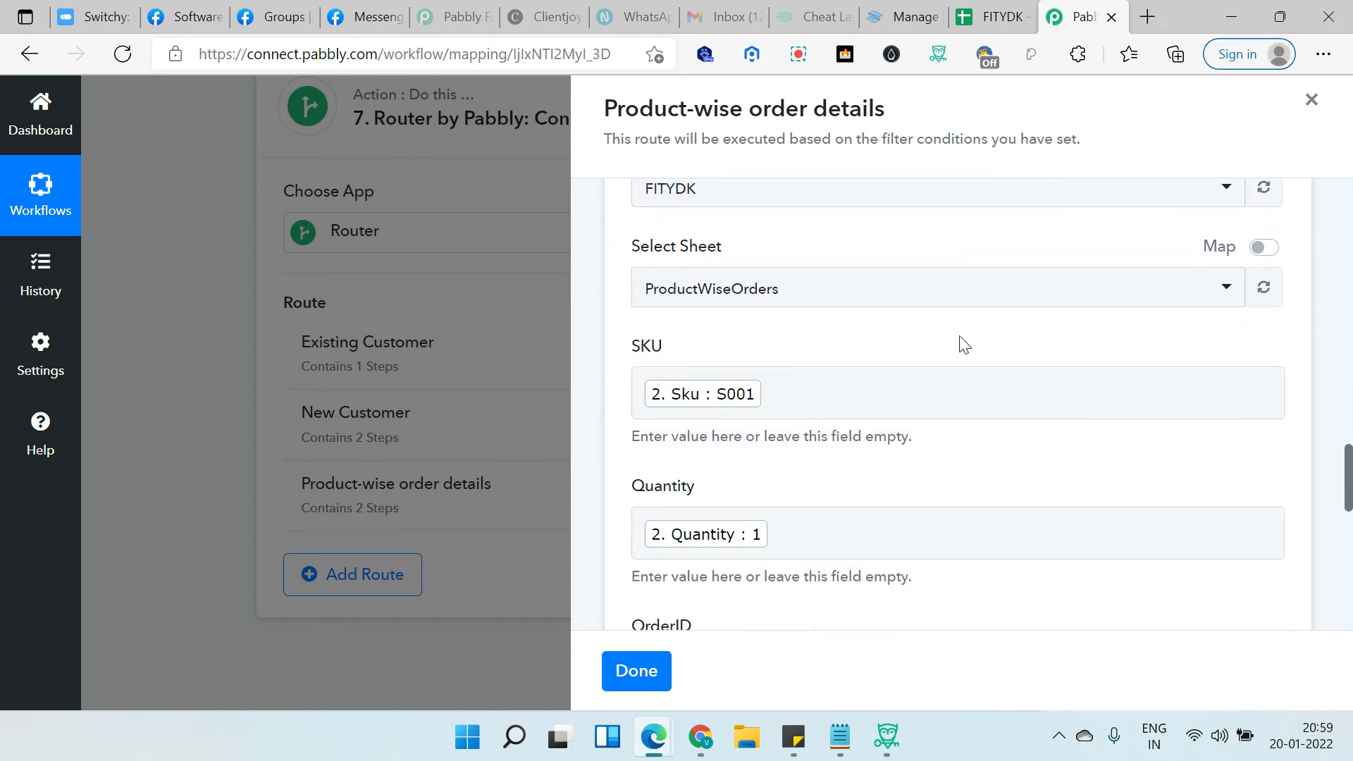
pyautogui.scroll(-1, 964, 345)
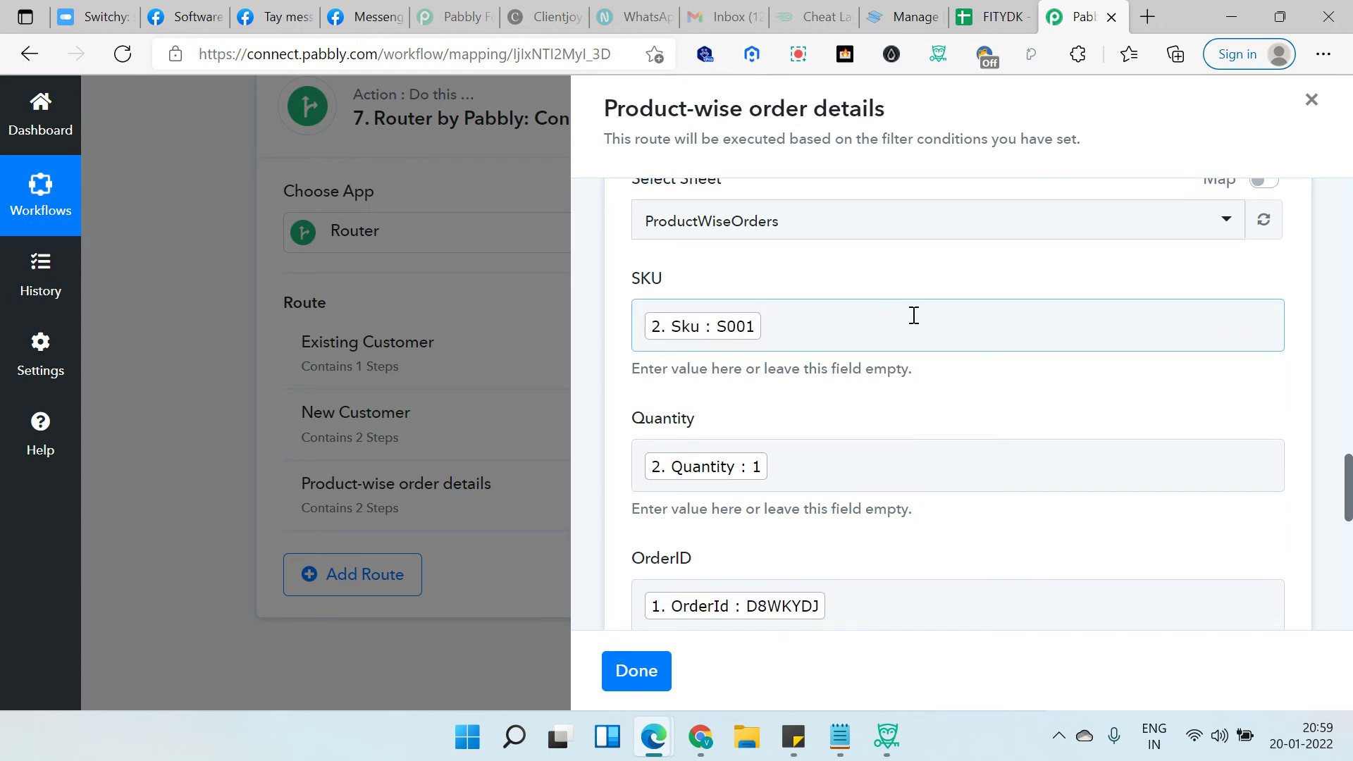
pyautogui.scroll(1, 915, 315)
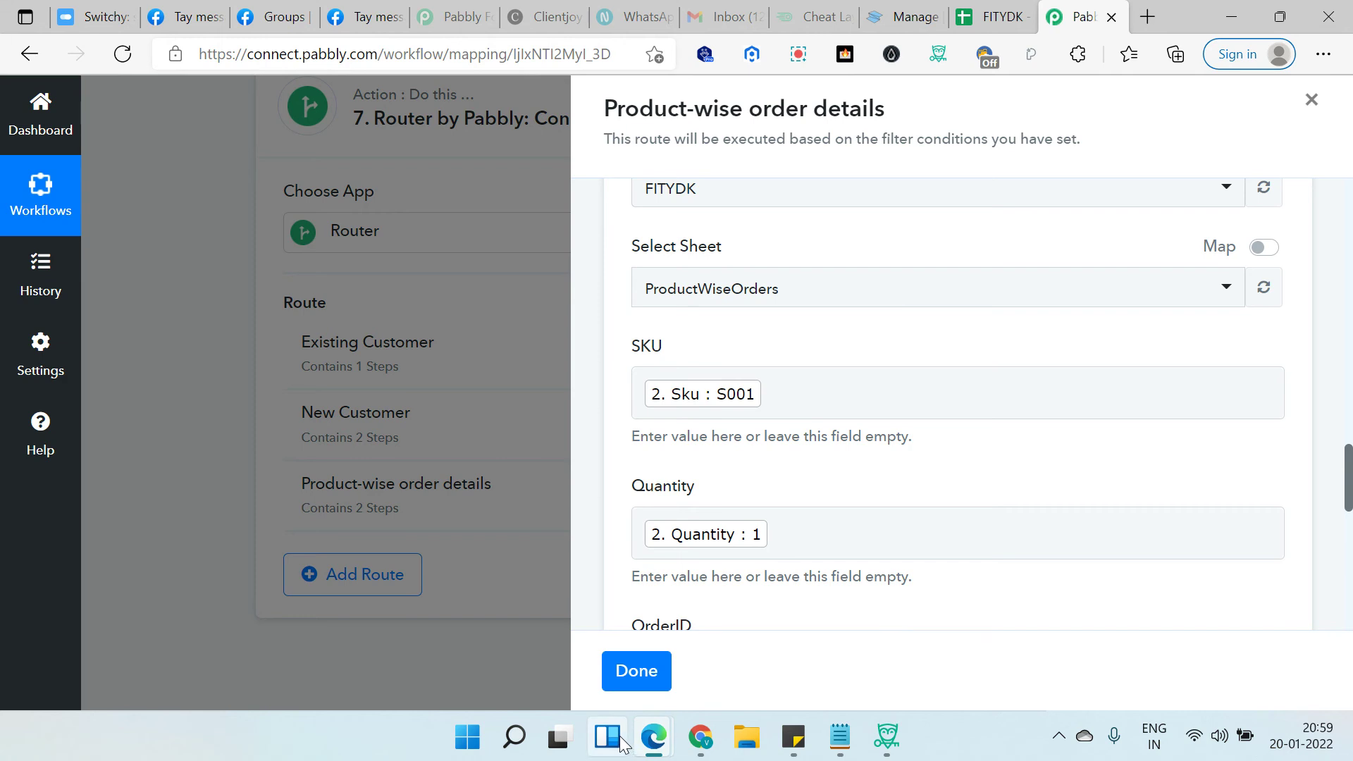
# Switch to the FITYDK spreadsheet and open the ProductWiseOrders sheet to view its order rows
pyautogui.click(992, 7)
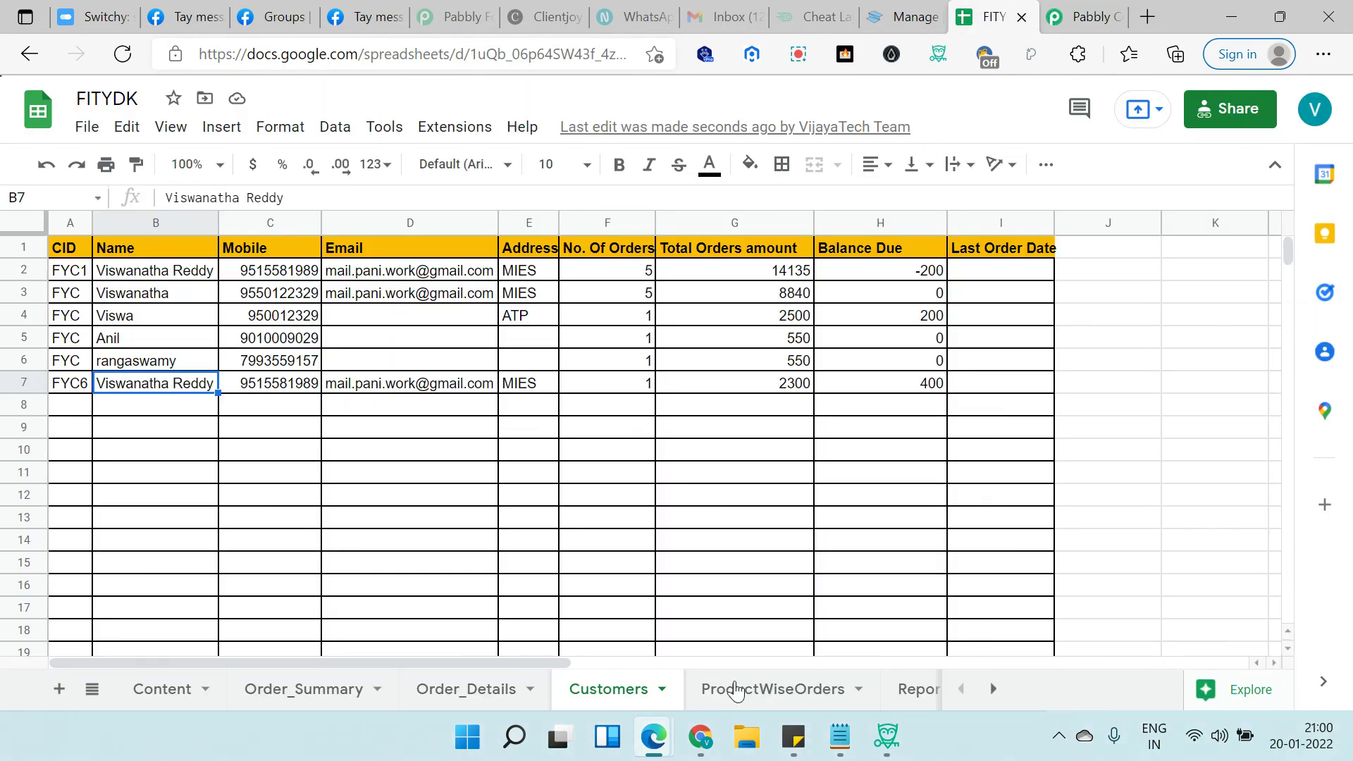
pyautogui.doubleClick(737, 689)
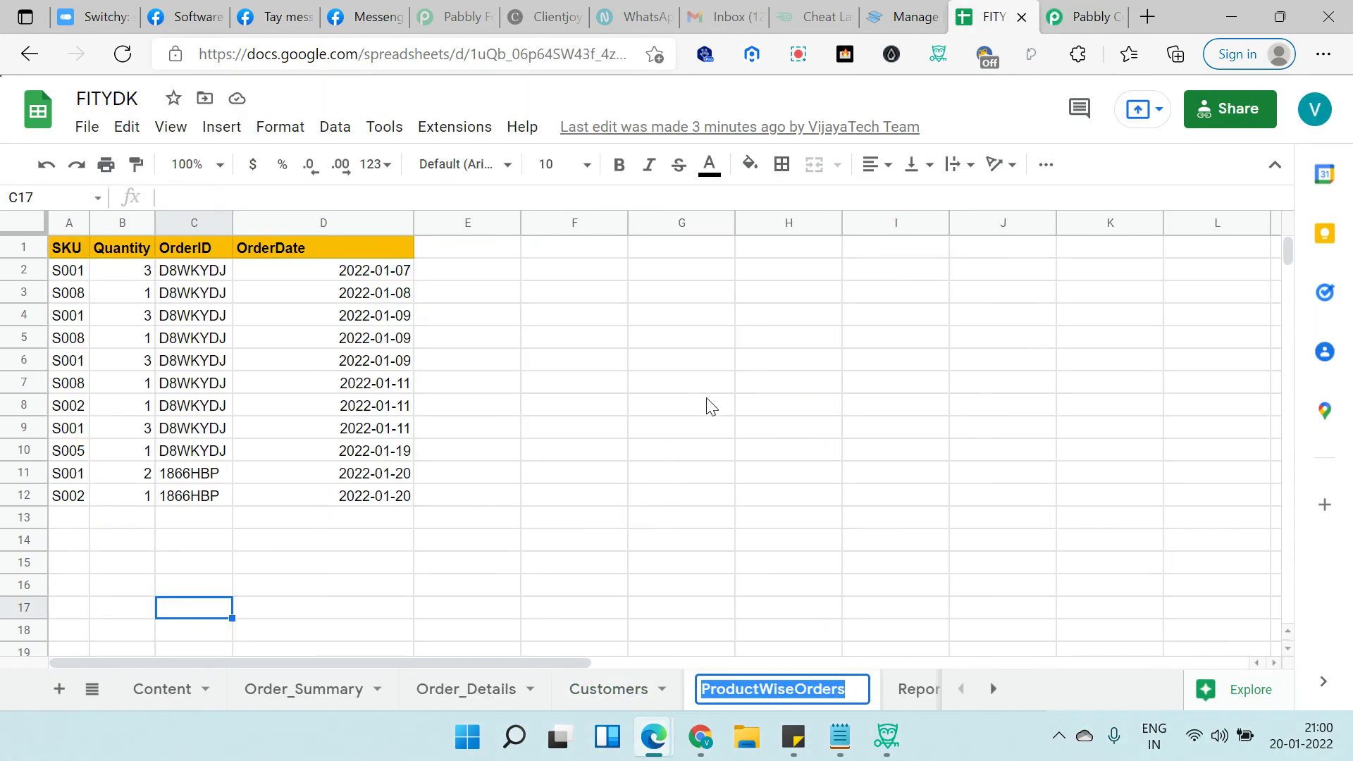
pyautogui.click(671, 413)
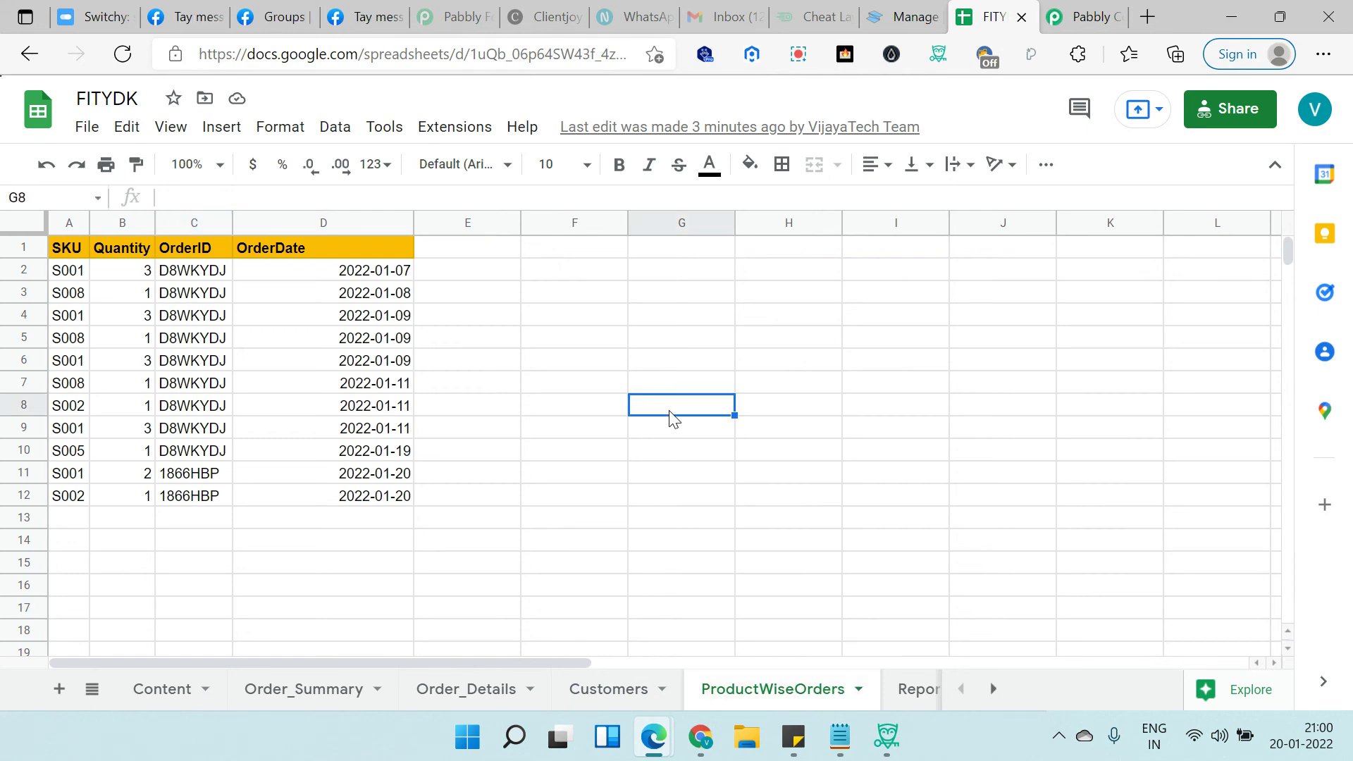
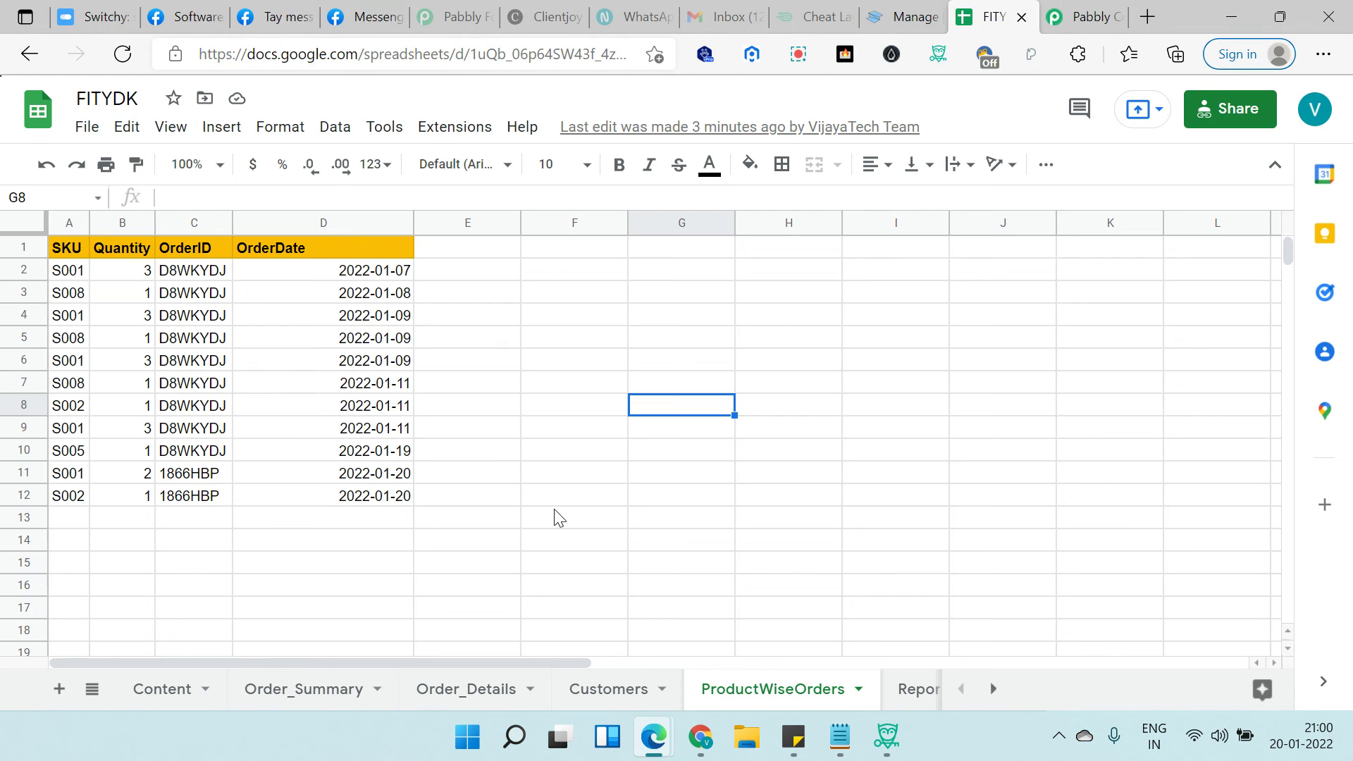
# Compare the Add New Row step's SKU mapping in Pabbly Connect with cells A2:A12 of the ProductWiseOrders sheet
pyautogui.hotkey('ctrl', 'Tab')
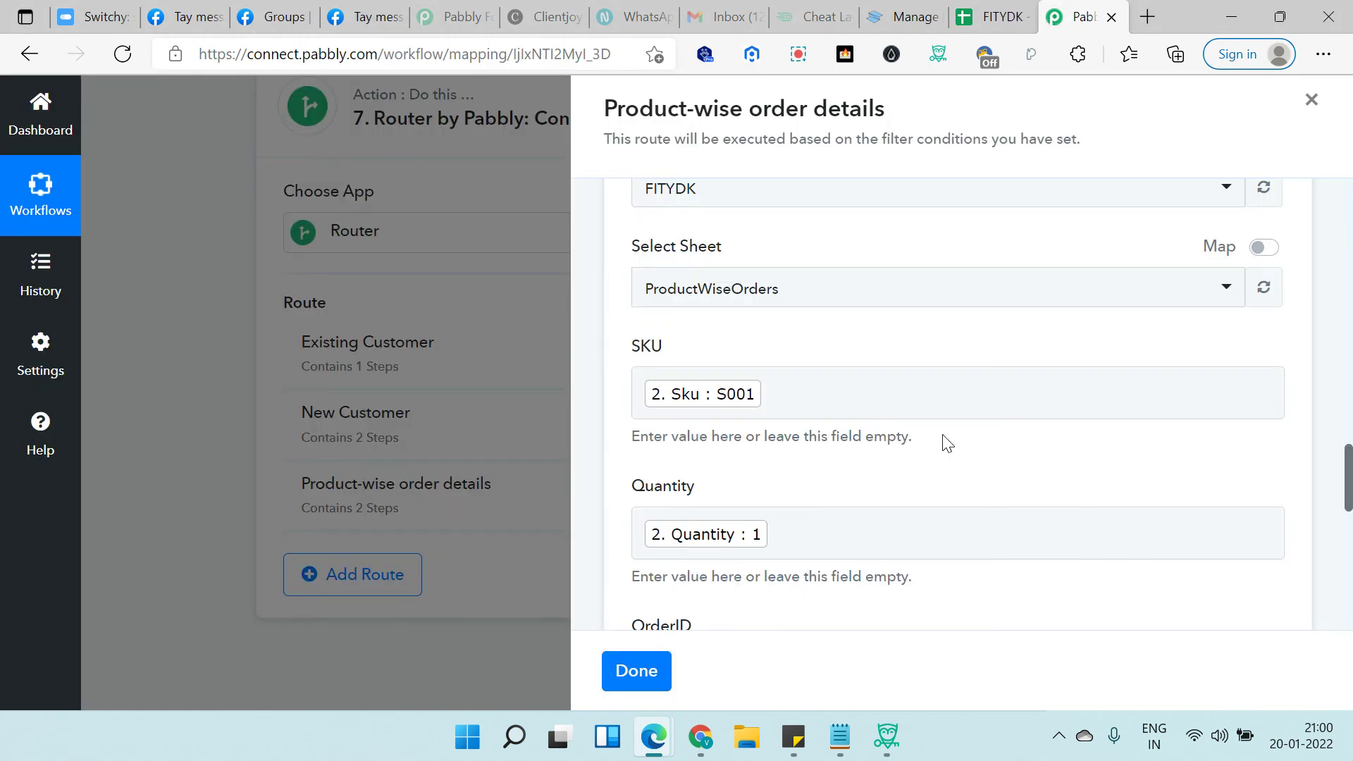
pyautogui.scroll(-2, 814, 458)
pyautogui.scroll(2, 809, 381)
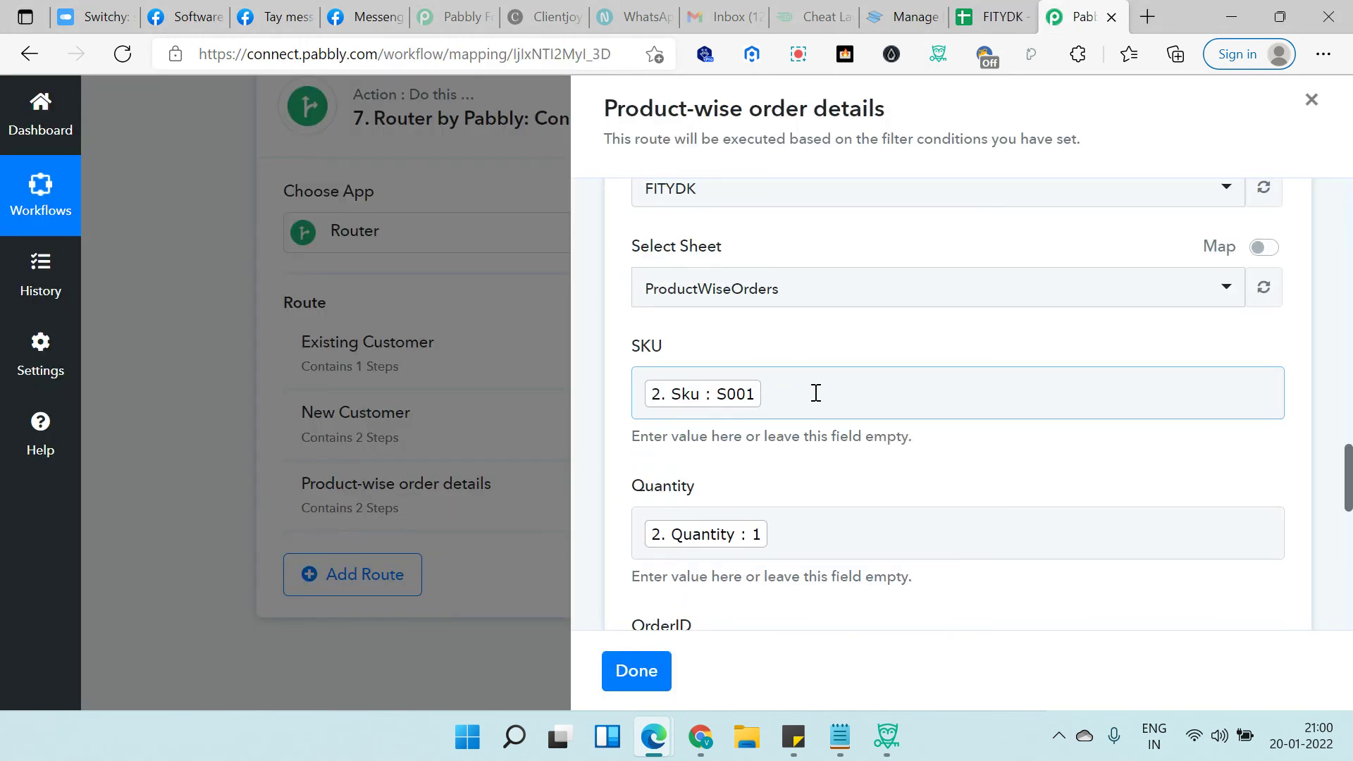
pyautogui.hotkey('ctrl', 'shift', 'Tab')
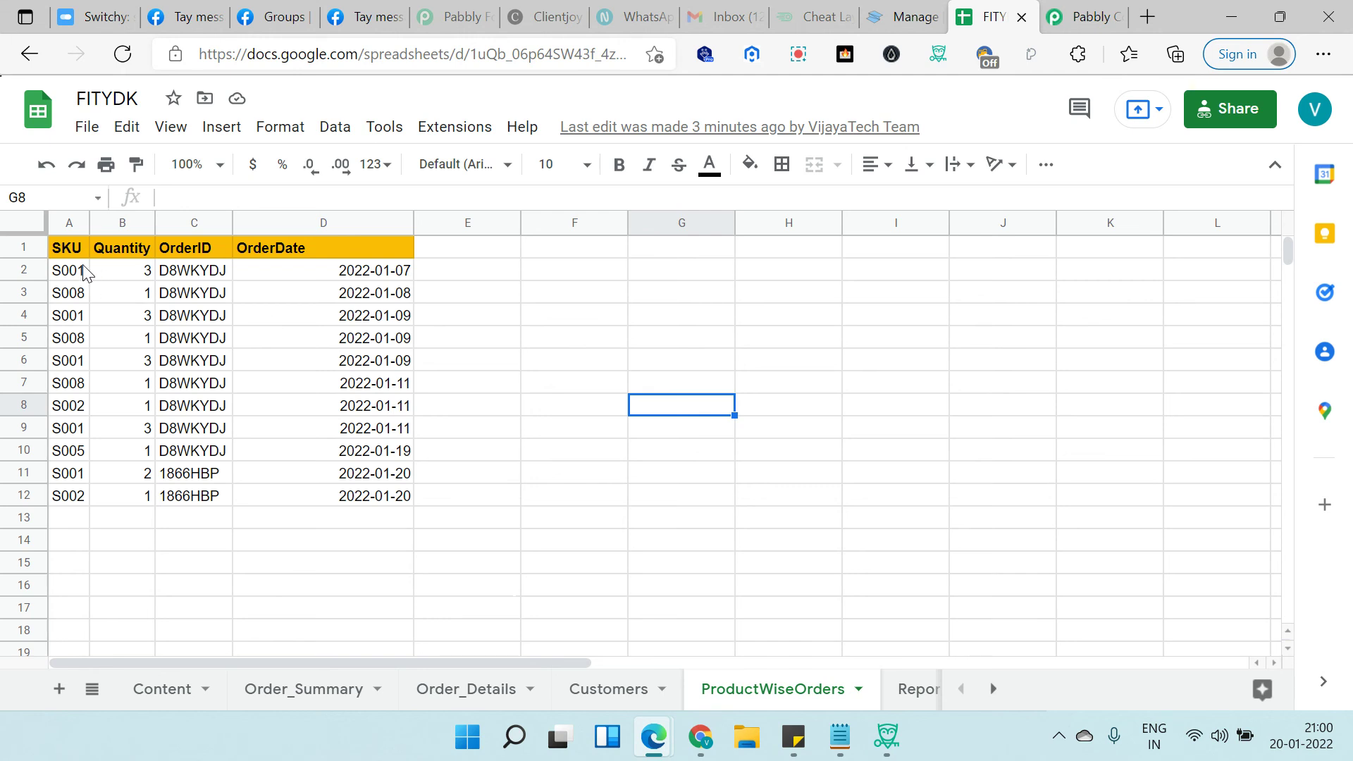
pyautogui.moveTo(84, 270); pyautogui.dragTo(78, 498)
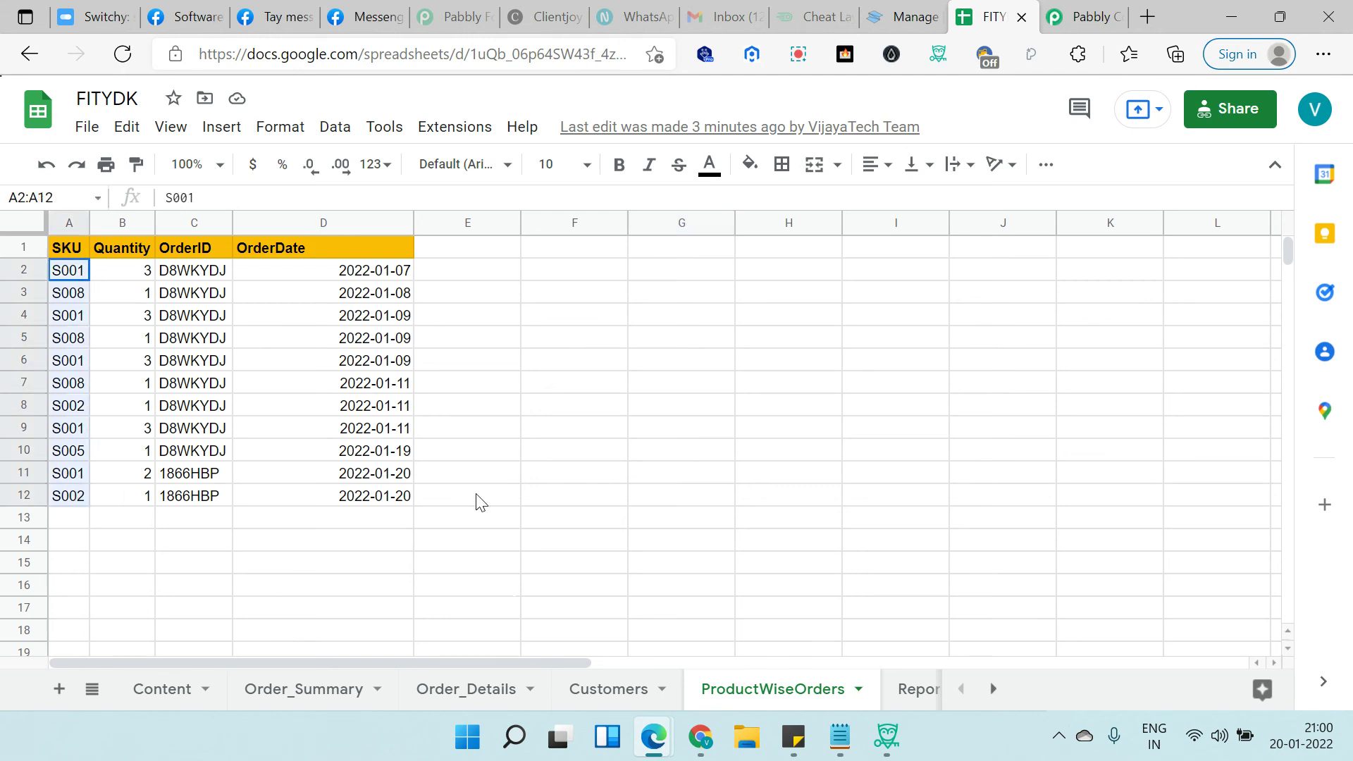
pyautogui.hotkey('ctrl', 'Tab')
pyautogui.hotkey('ctrl', 'shift', 'Tab')
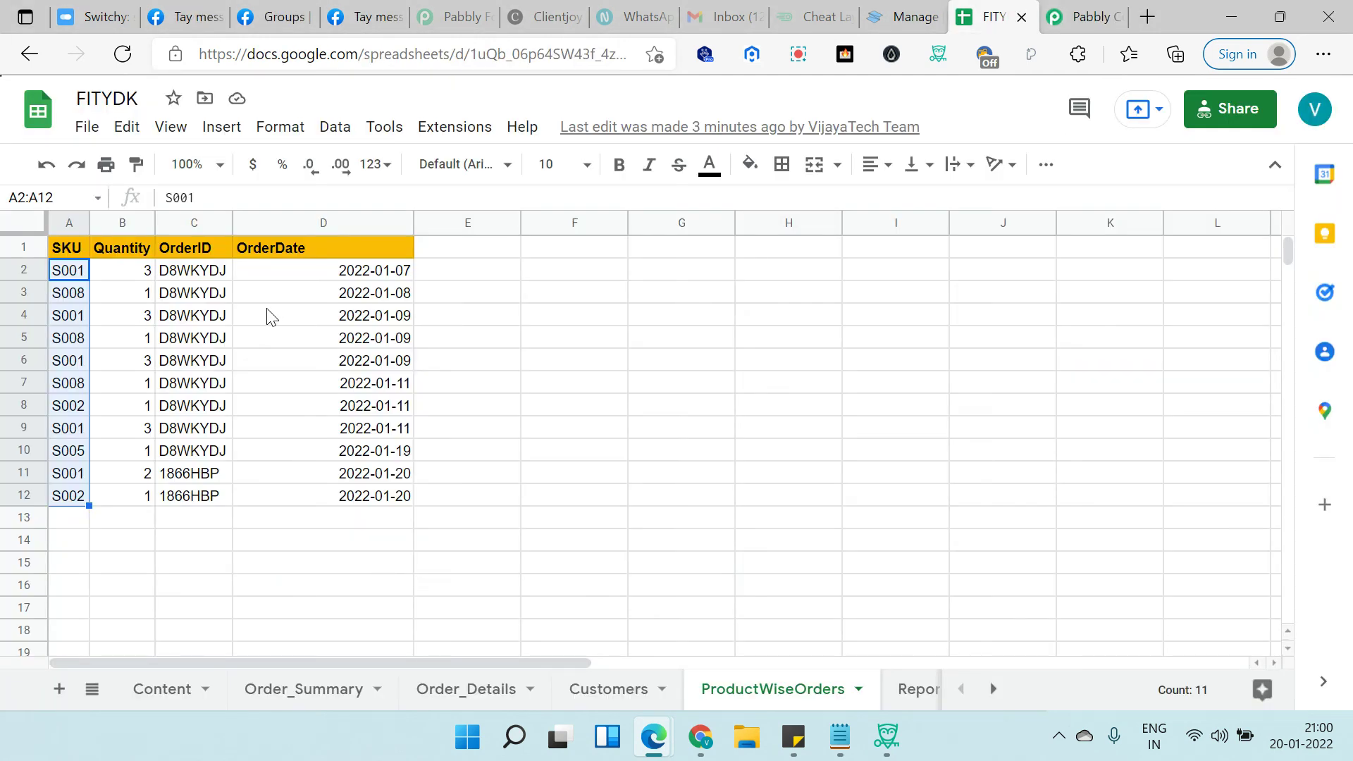
# Switch to Pabbly Connect and review the Product Loop's received item values, highlighting the Title value
pyautogui.hotkey('ctrl', 'Tab')
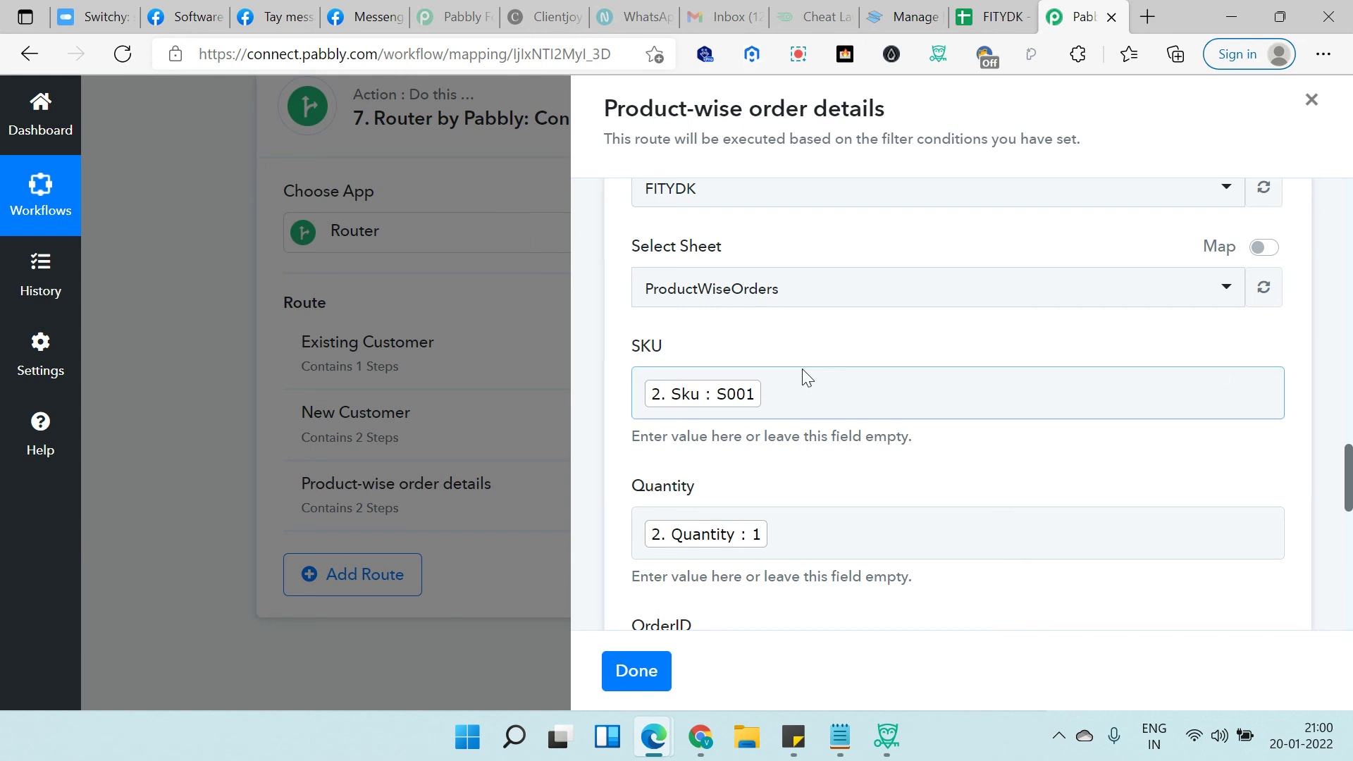
pyautogui.scroll(2, 807, 279)
pyautogui.scroll(7, 809, 278)
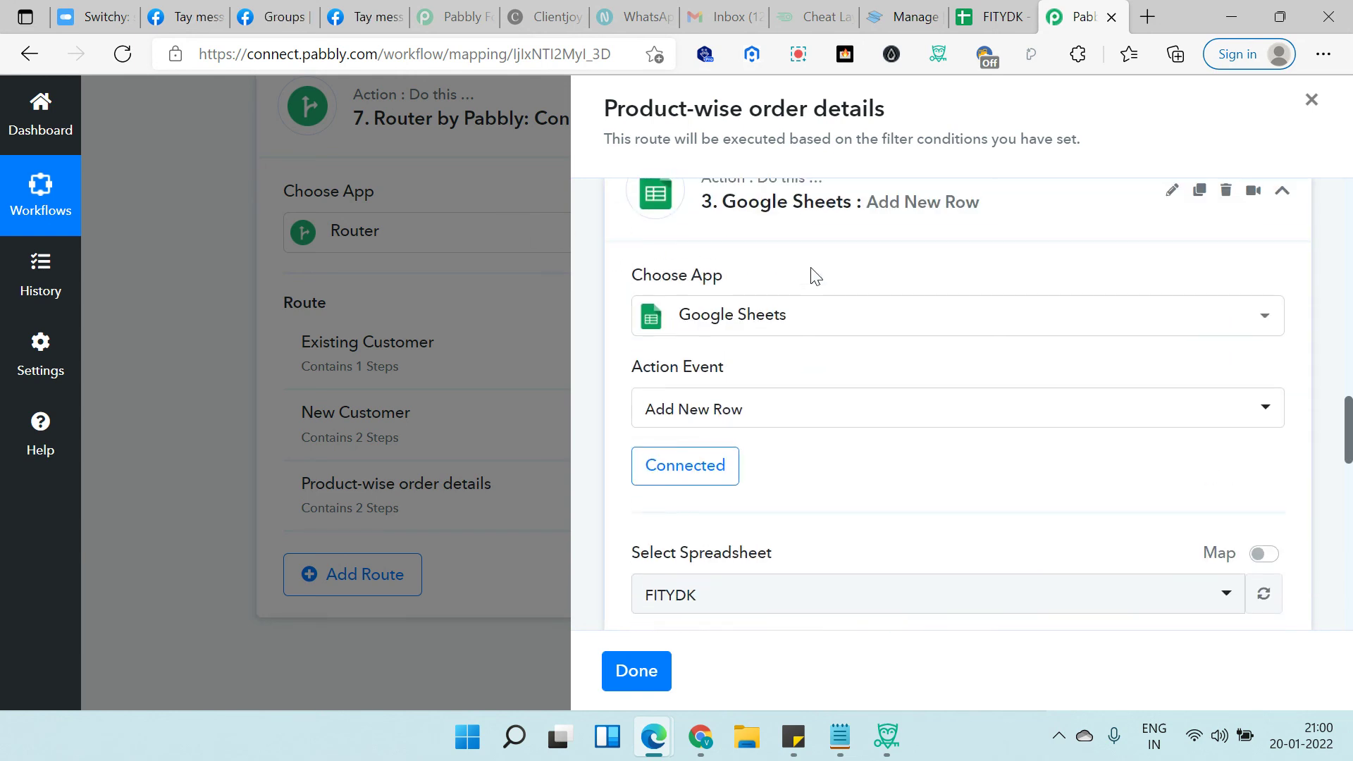
pyautogui.scroll(5, 802, 289)
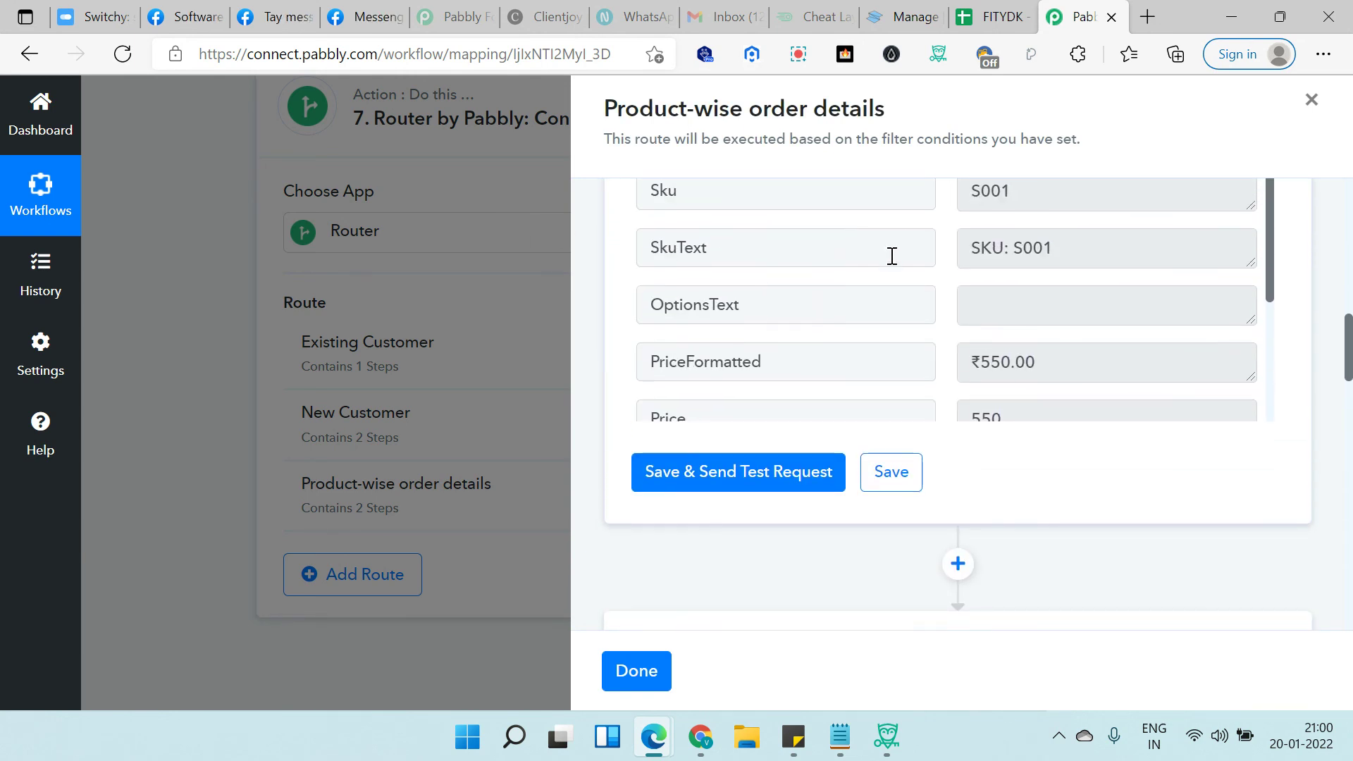
pyautogui.scroll(1, 1028, 313)
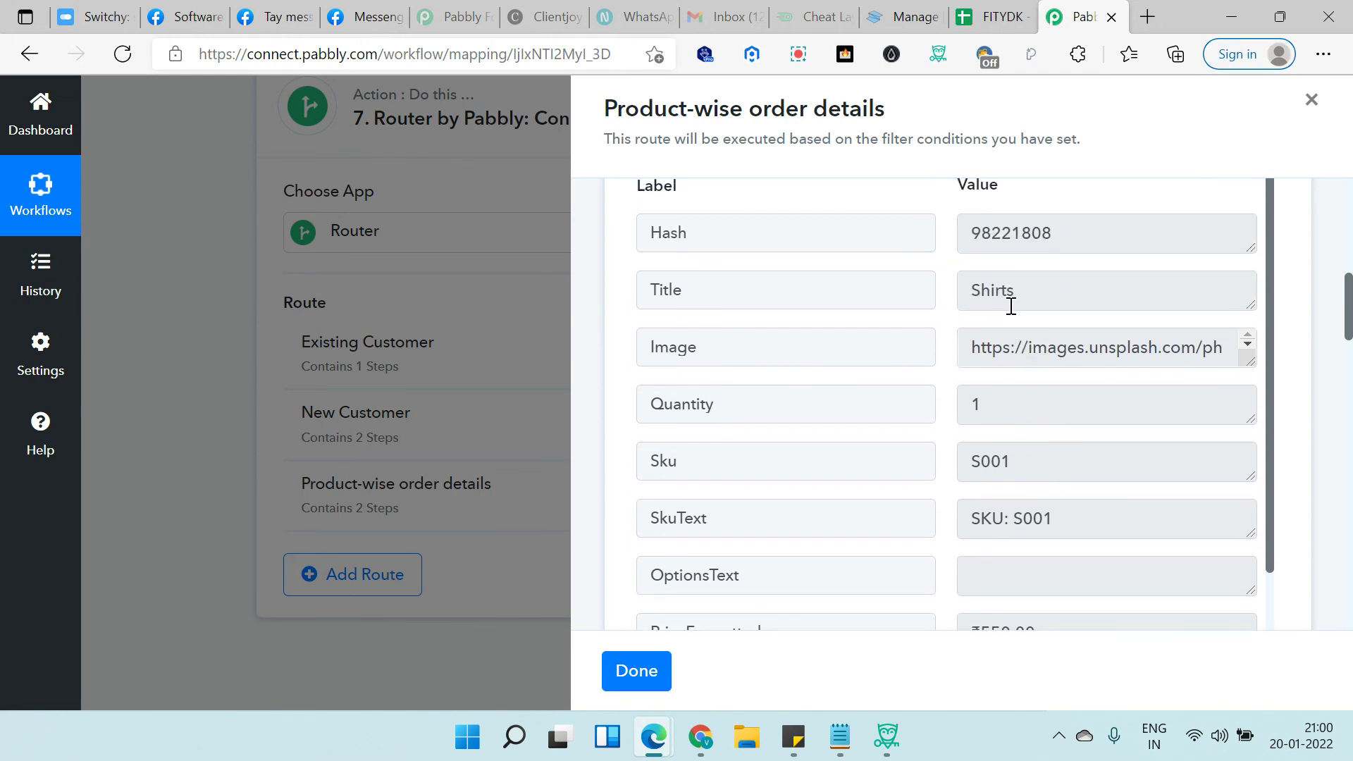
pyautogui.scroll(1, 1011, 306)
pyautogui.click(1060, 360)
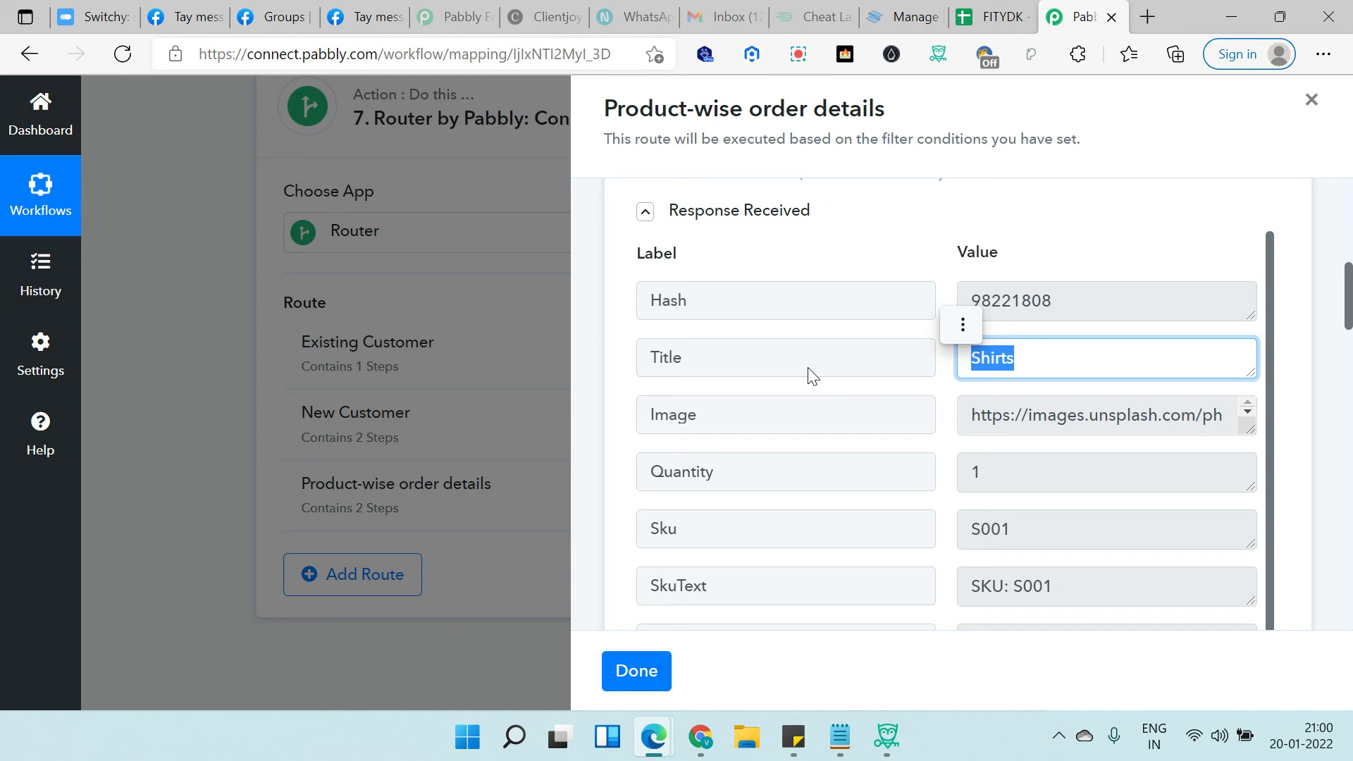
# Compare the Add New Row step's SKU and Quantity mappings with the Product Loop's received item values
pyautogui.scroll(-3, 1043, 323)
pyautogui.scroll(-7, 836, 402)
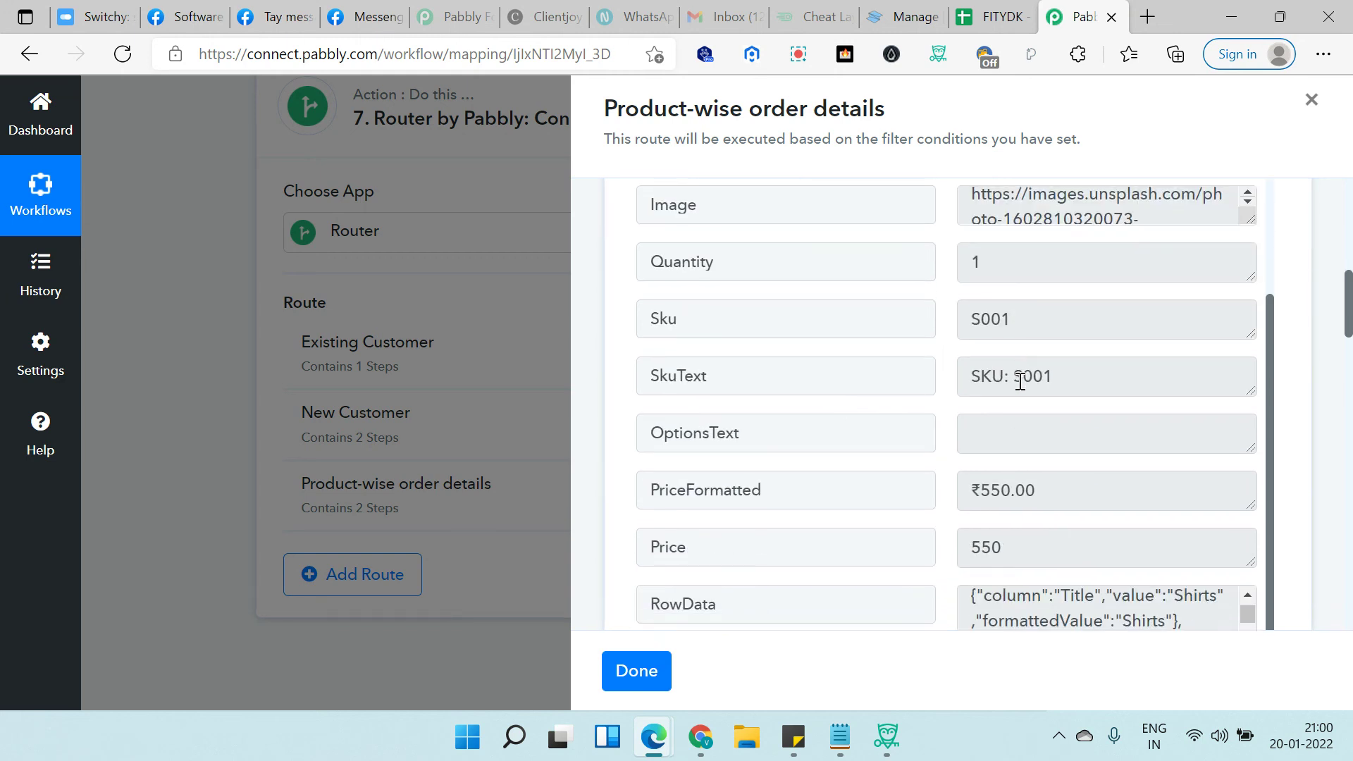
pyautogui.scroll(-10, 914, 472)
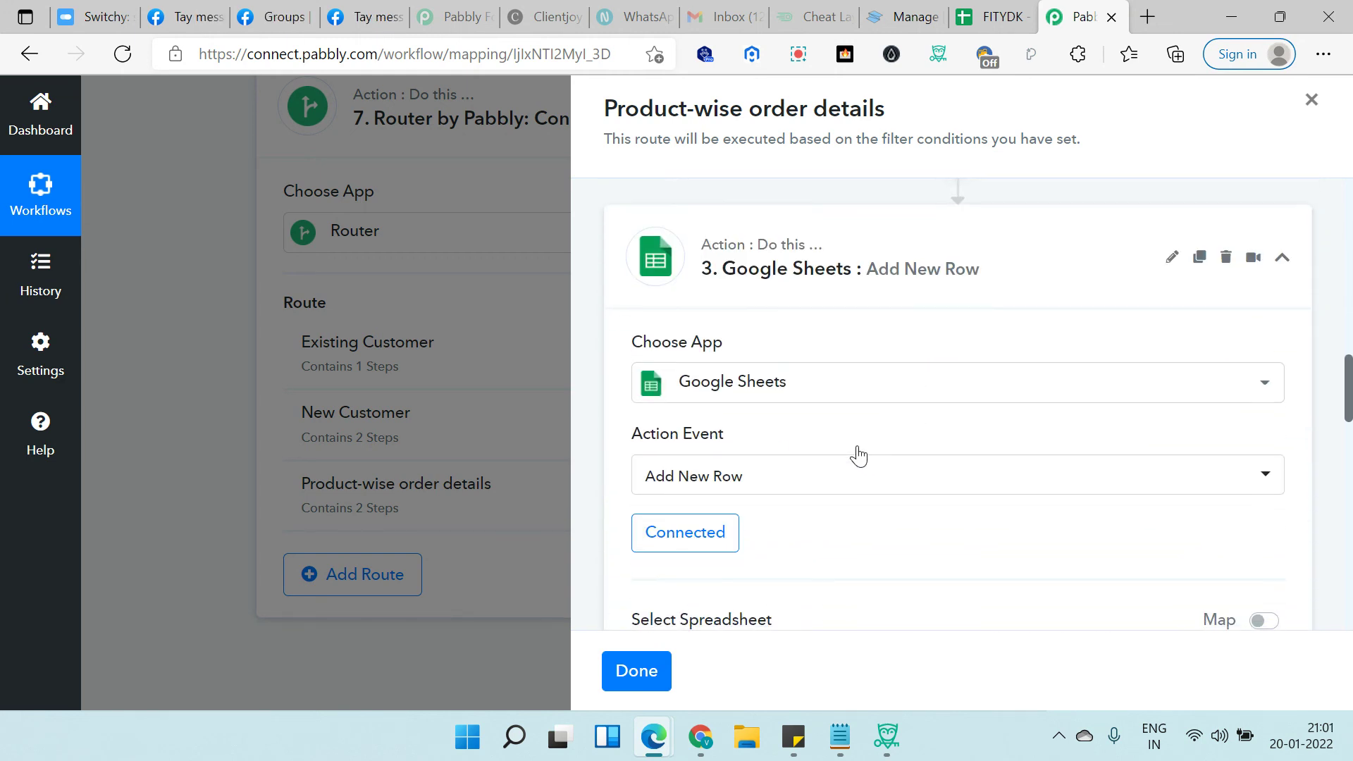
pyautogui.scroll(-1, 820, 430)
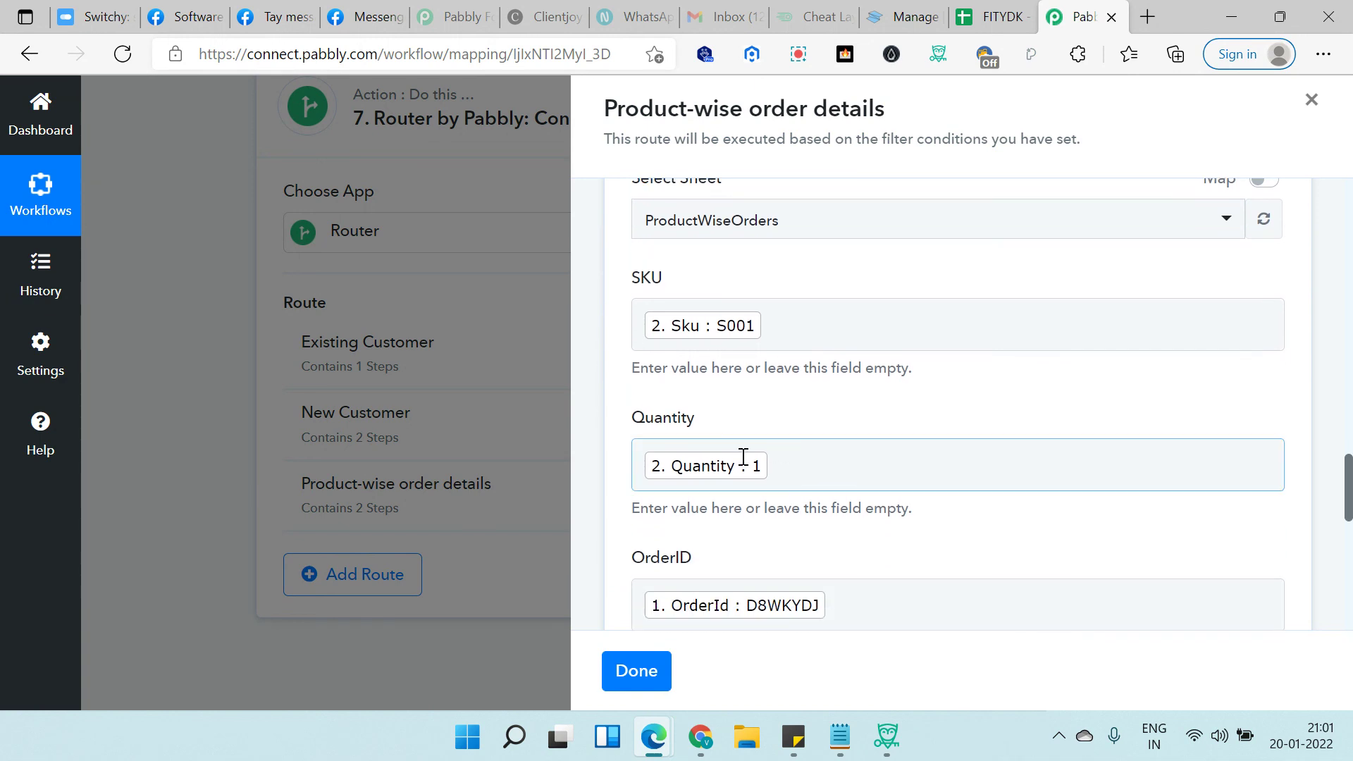
pyautogui.scroll(8, 900, 472)
pyautogui.scroll(10, 948, 331)
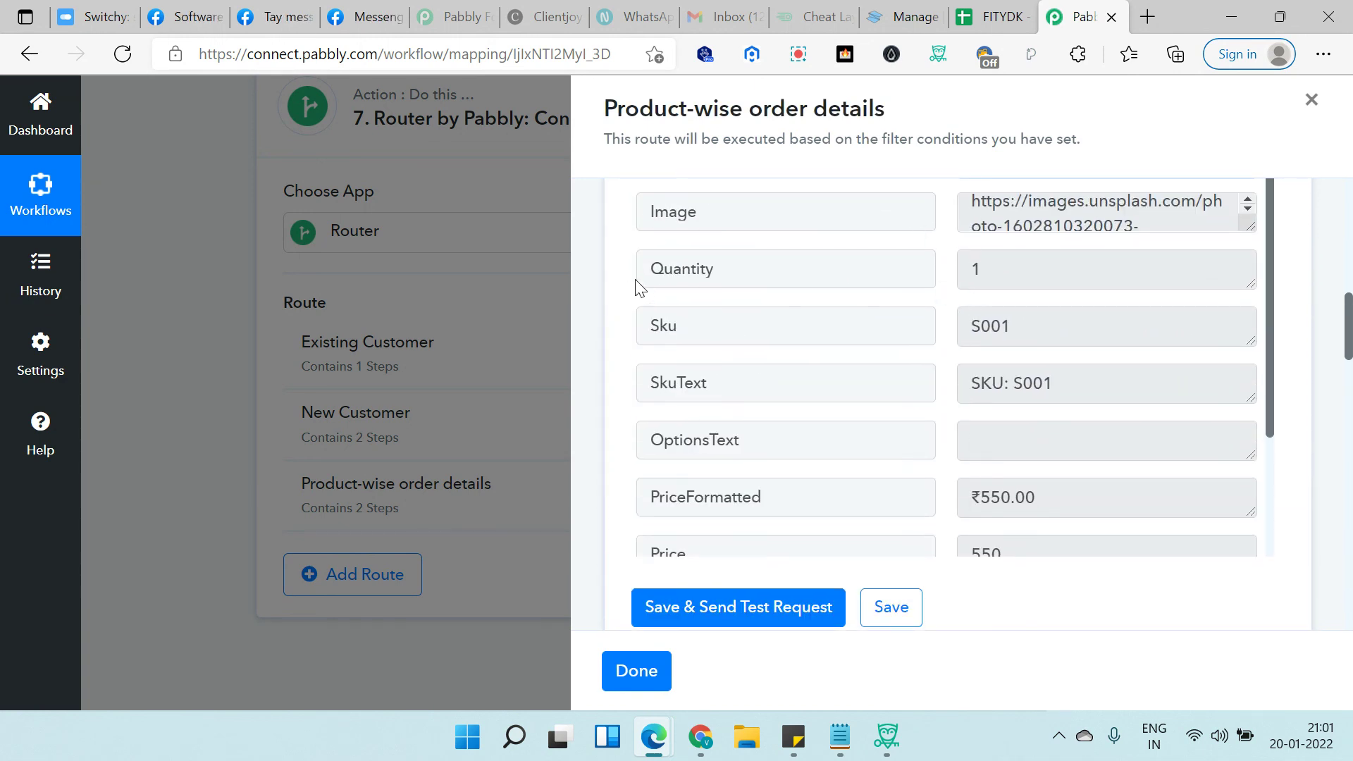
# Examine the Add New Row step's OrderID and OrderDate mappings and the response settings at its end
pyautogui.scroll(-6, 831, 354)
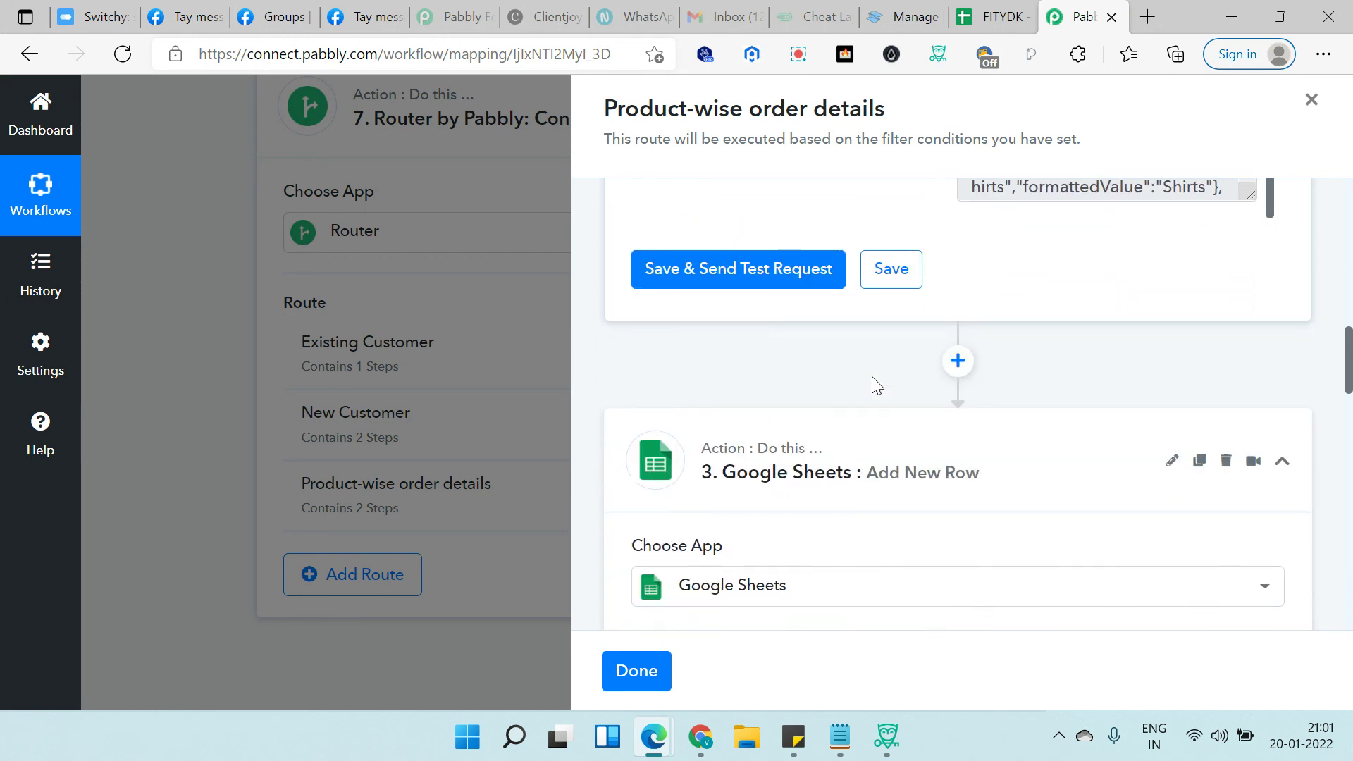
pyautogui.scroll(-5, 877, 384)
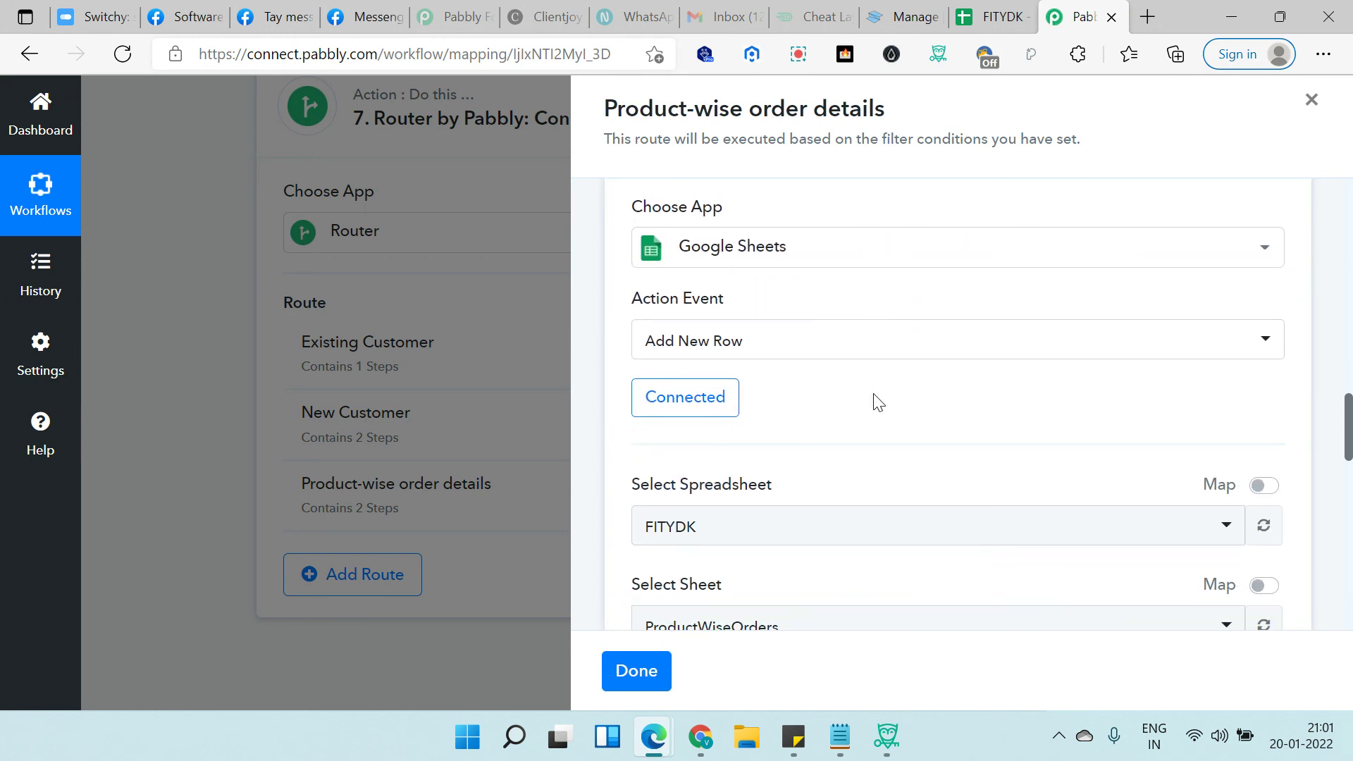
pyautogui.scroll(-5, 879, 377)
pyautogui.scroll(-4, 831, 428)
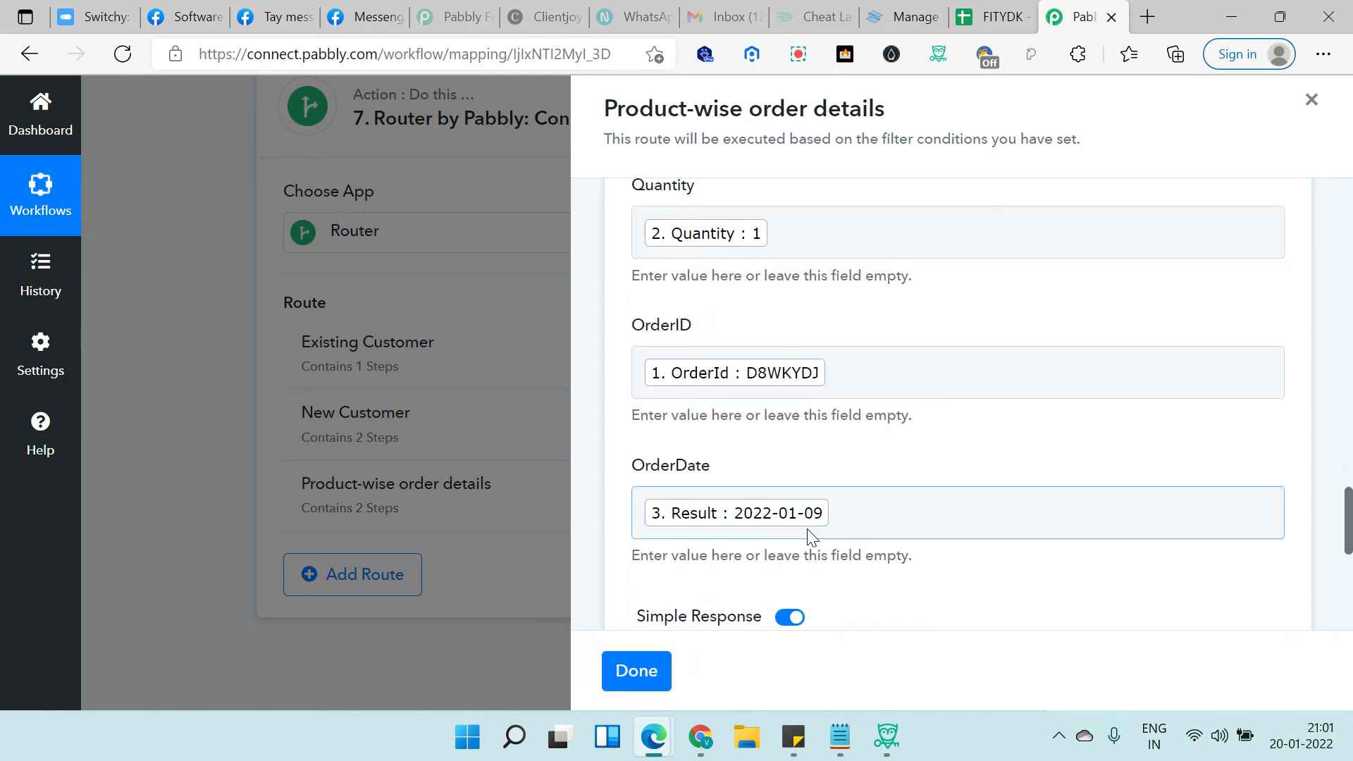
pyautogui.scroll(-1, 826, 516)
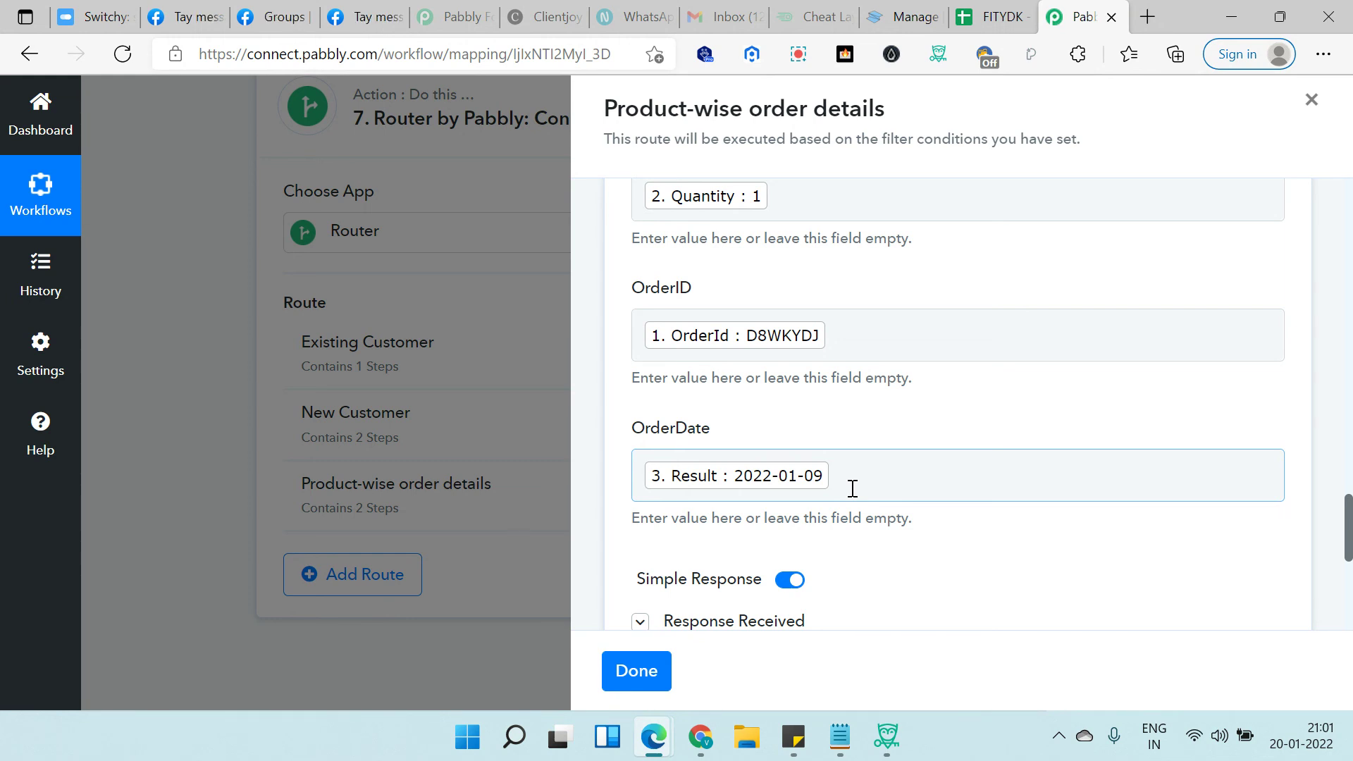
pyautogui.scroll(-2, 872, 480)
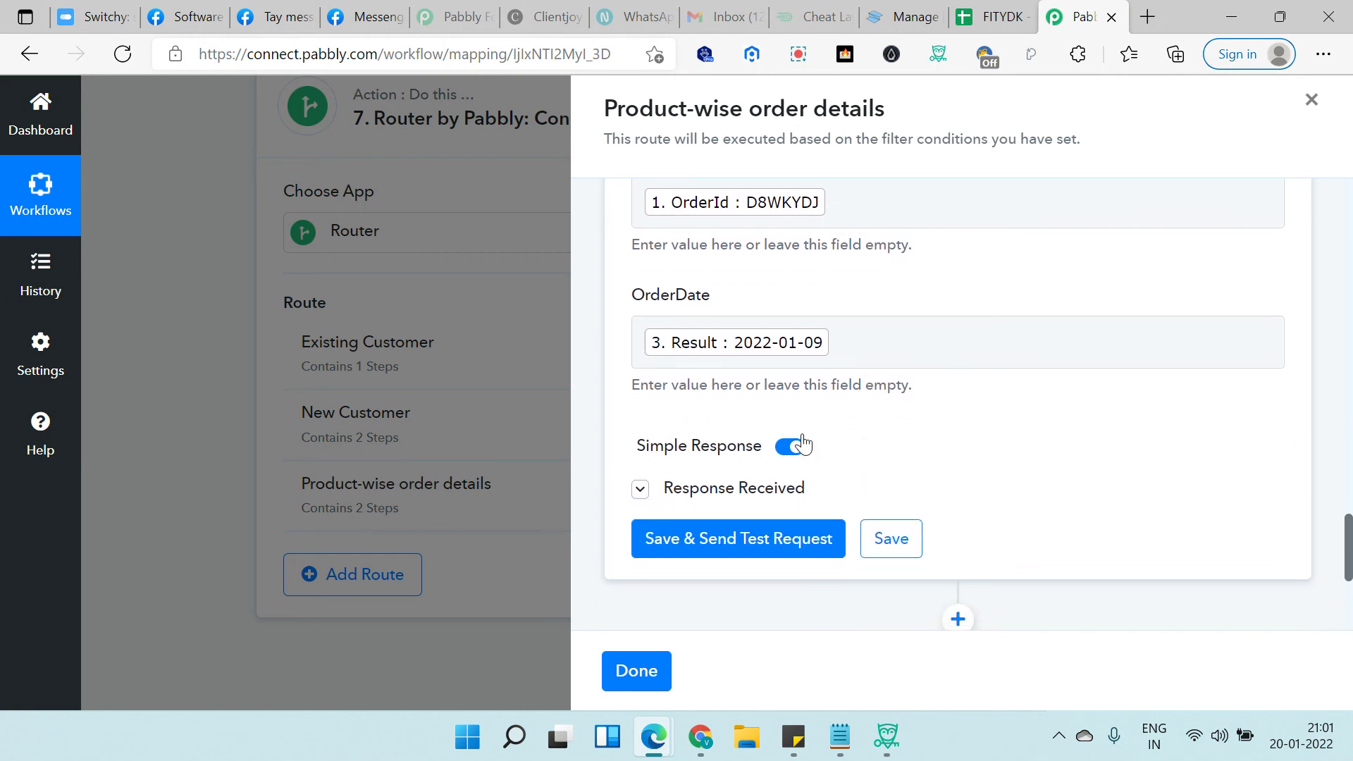
pyautogui.scroll(-1, 811, 420)
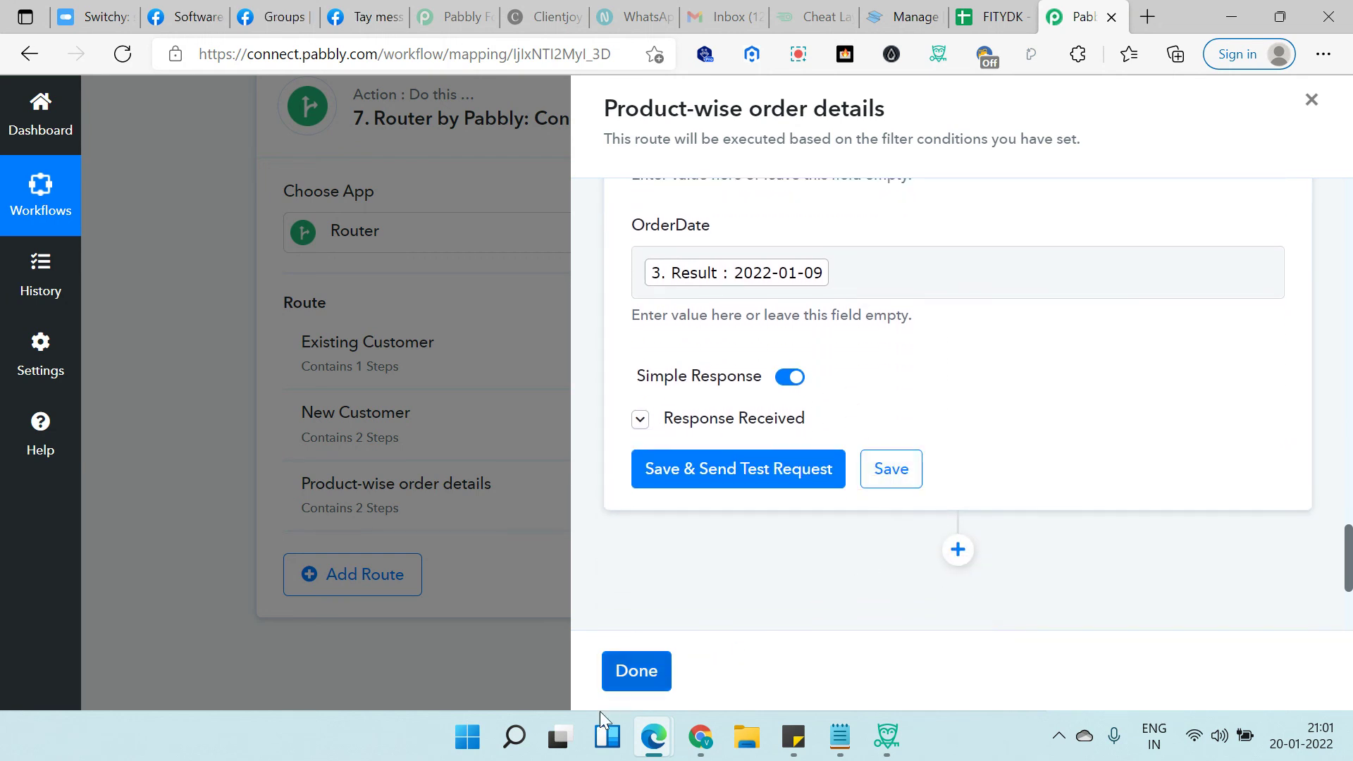
# Switch to the FITYDK spreadsheet, recheck the ProductWiseOrders rows and clear the SKU cell selection
pyautogui.hotkey('ctrl', 'shift', 'Tab')
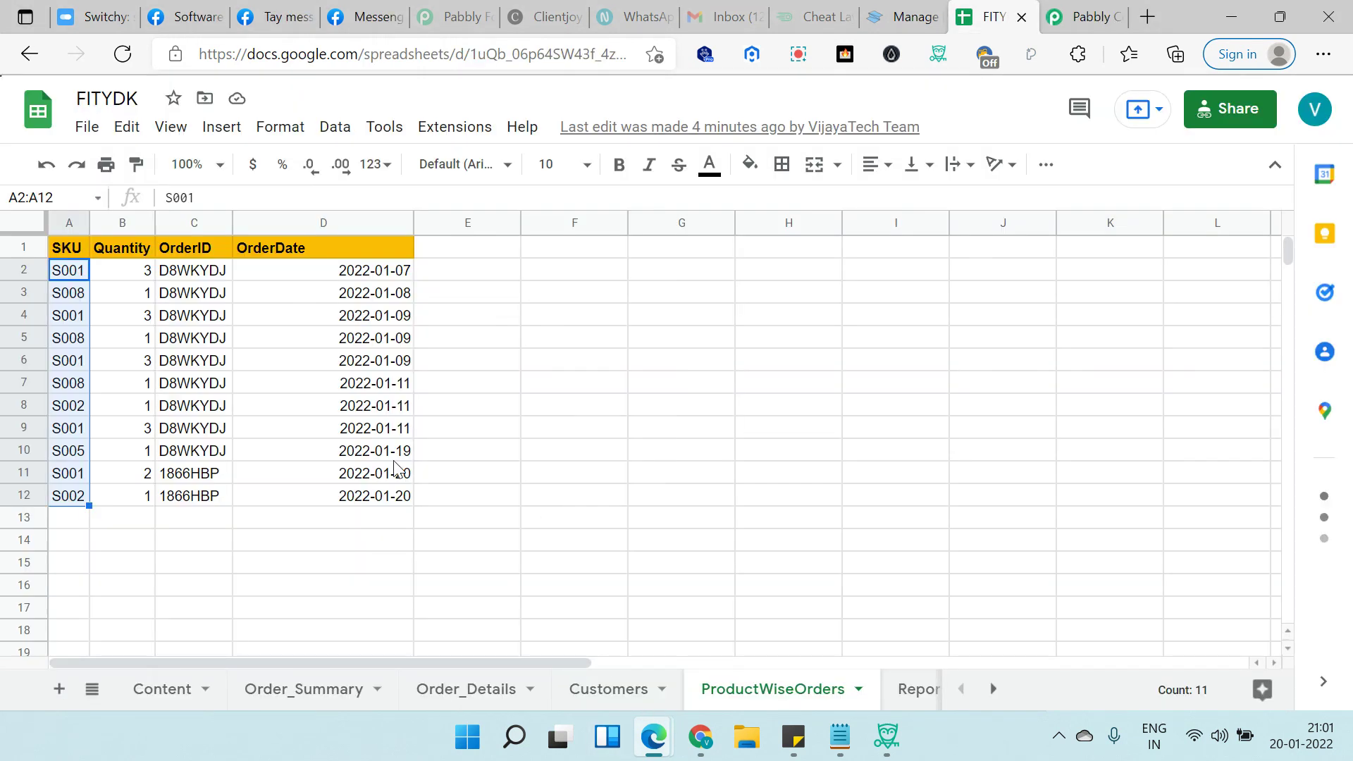
pyautogui.click(895, 428)
pyautogui.click(583, 480)
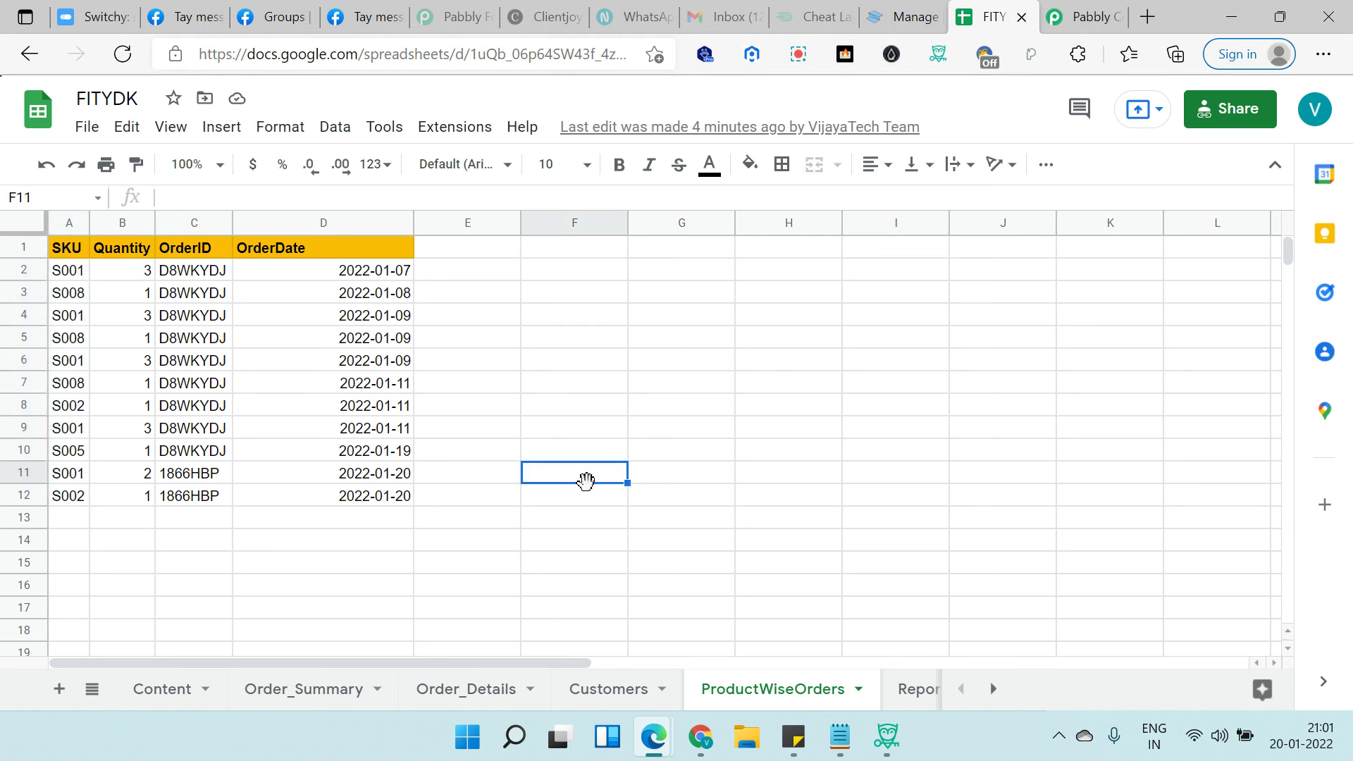
# Return to Pabbly Connect, finish the Product-wise order details route and collapse the Router step
pyautogui.hotkey('ctrl', 'Tab')
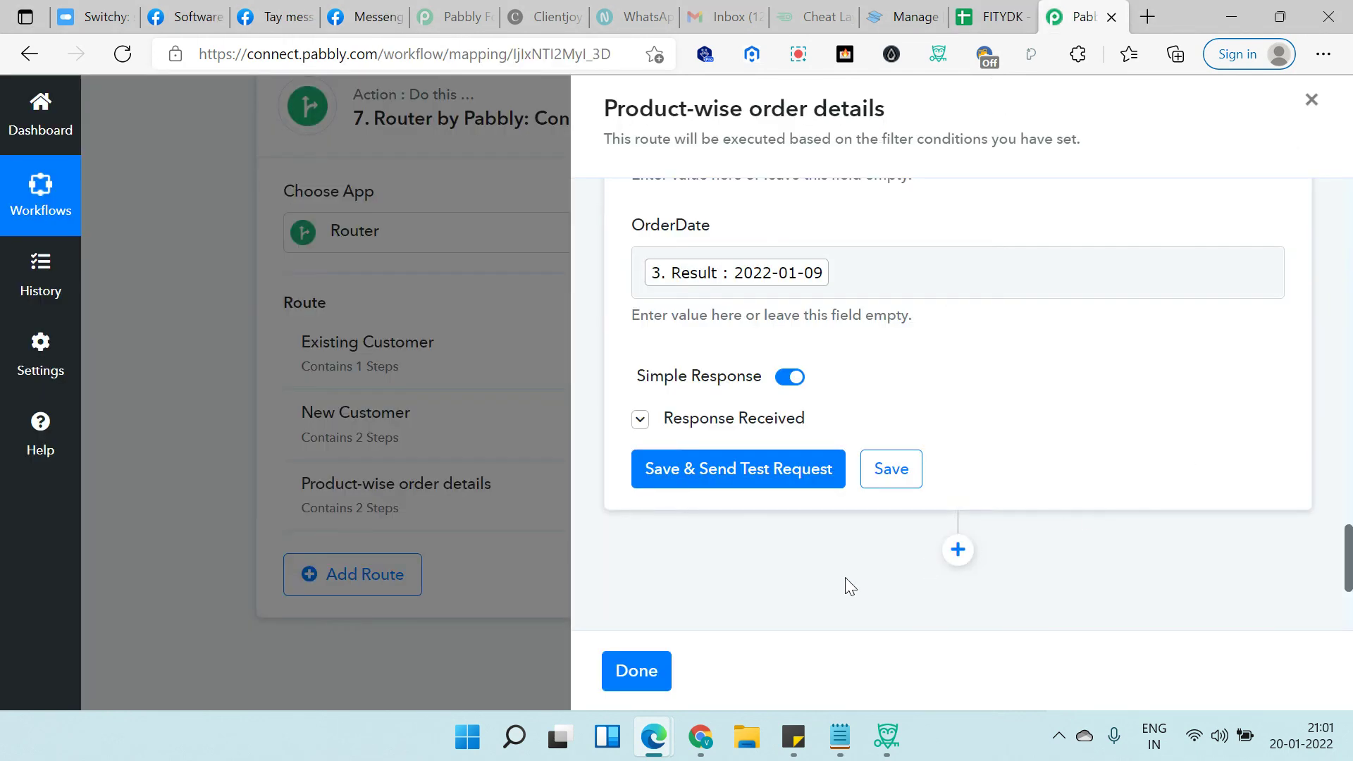
pyautogui.click(642, 671)
pyautogui.scroll(5, 822, 326)
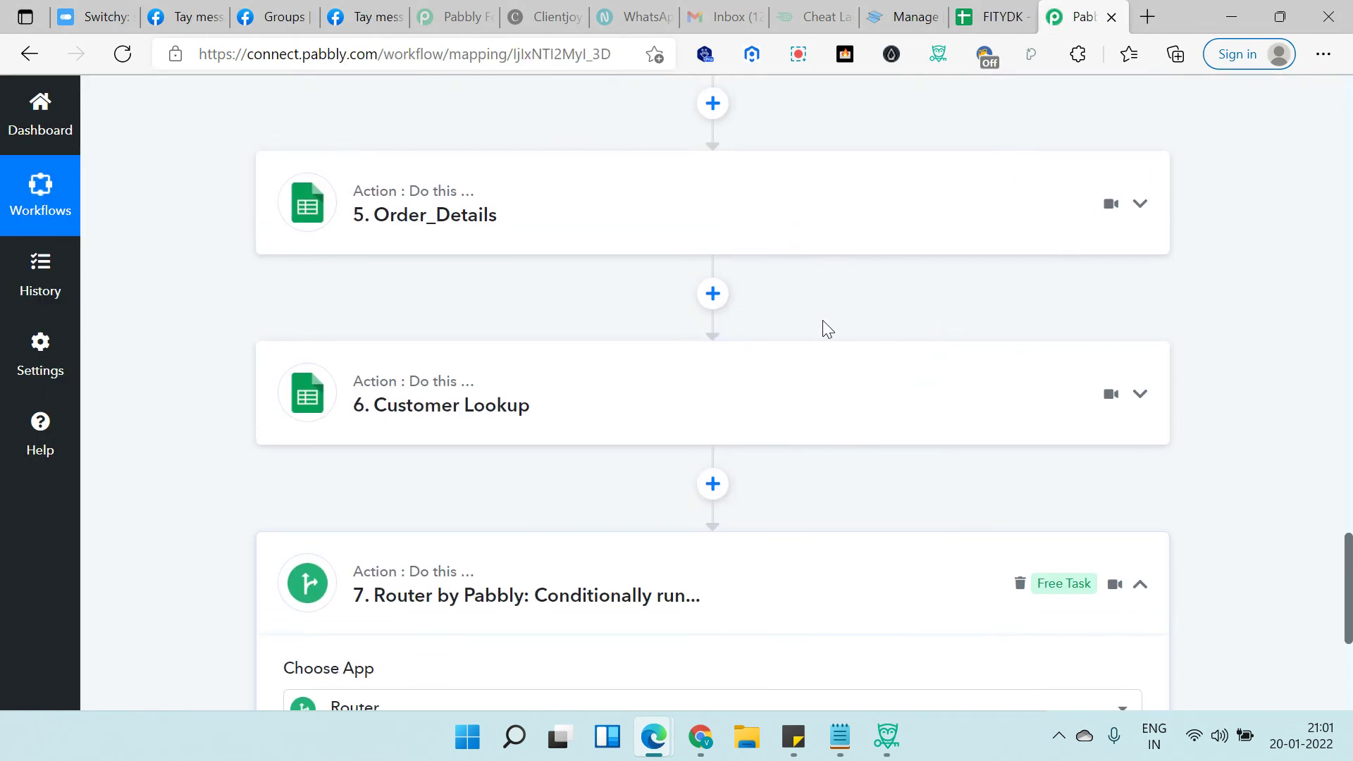
pyautogui.click(718, 585)
# Collapse the SpreadSimple New Order trigger and review the workflow's sequence of steps down to the Router
pyautogui.scroll(8, 825, 430)
pyautogui.scroll(8, 840, 342)
pyautogui.scroll(10, 707, 239)
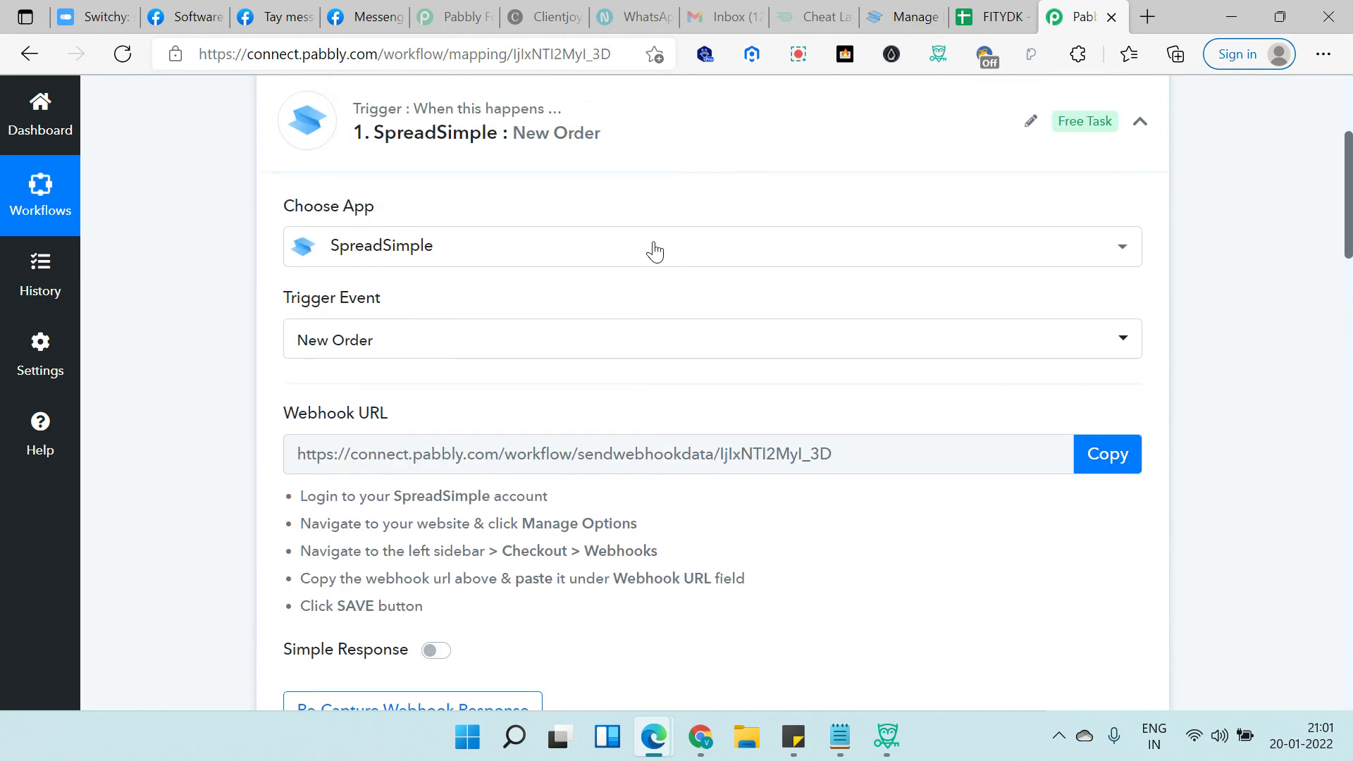
pyautogui.click(665, 172)
pyautogui.scroll(-2, 491, 183)
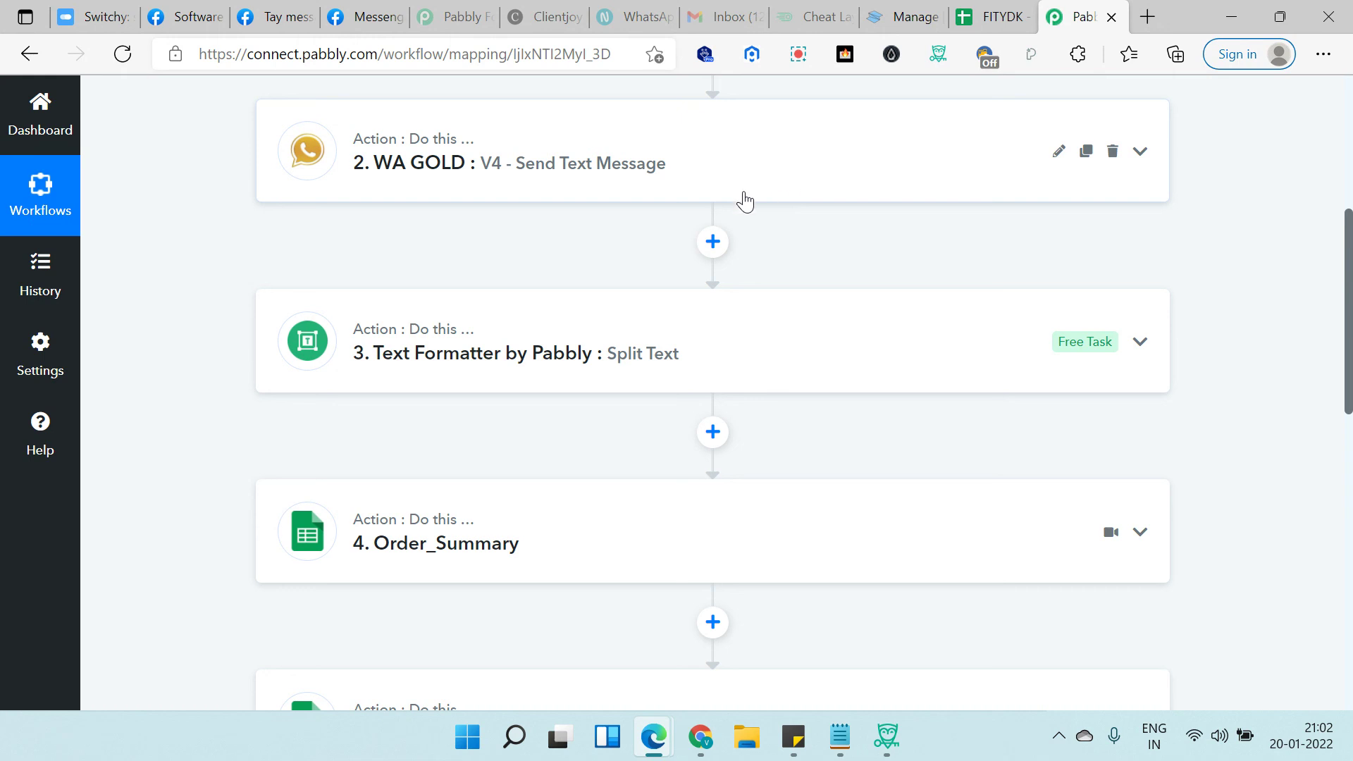
pyautogui.scroll(-4, 681, 463)
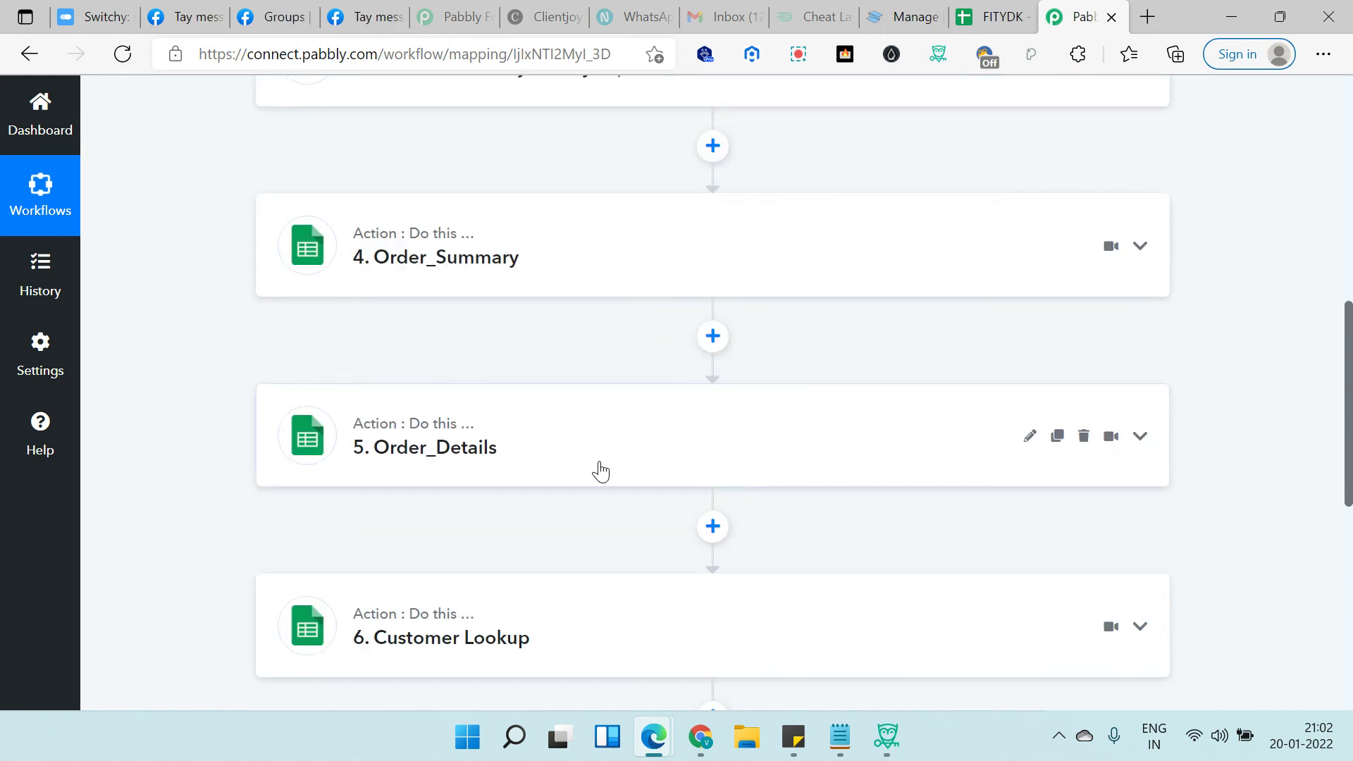
pyautogui.scroll(-5, 602, 480)
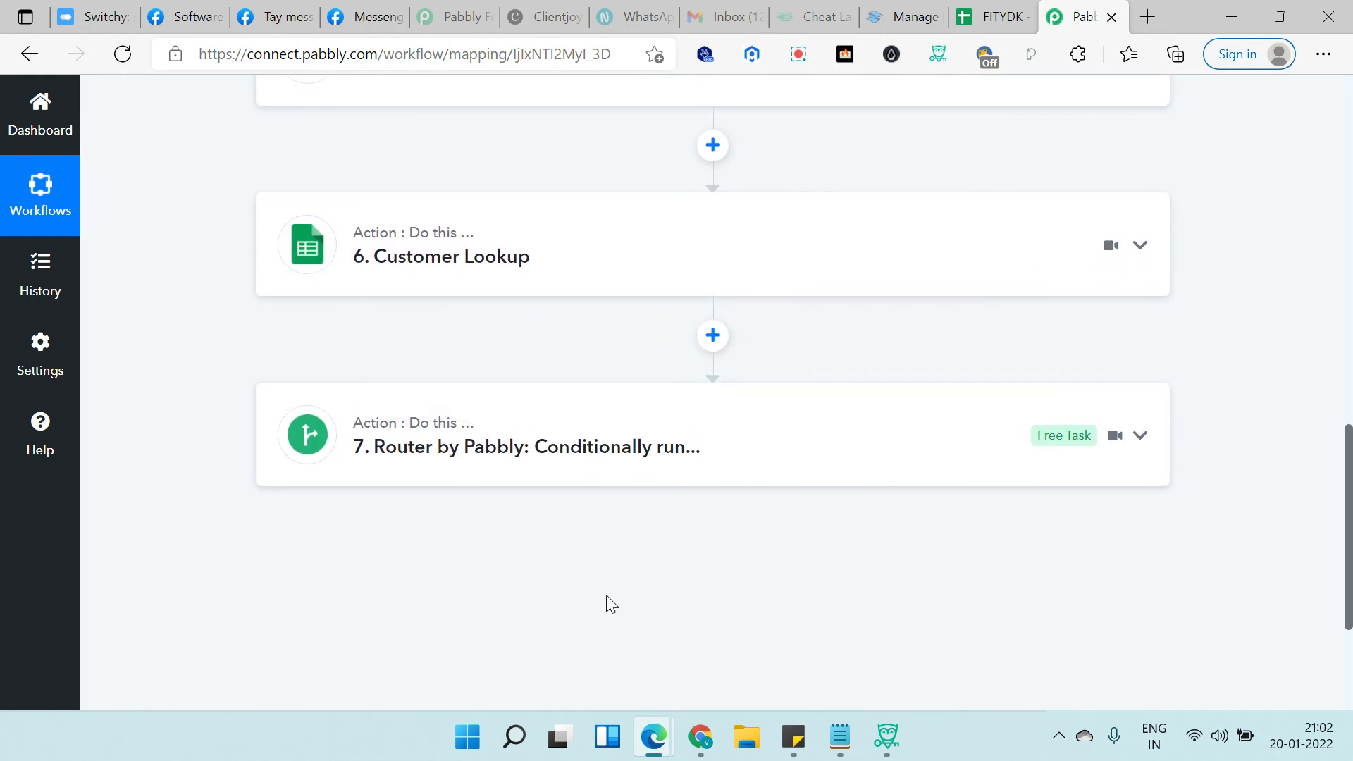